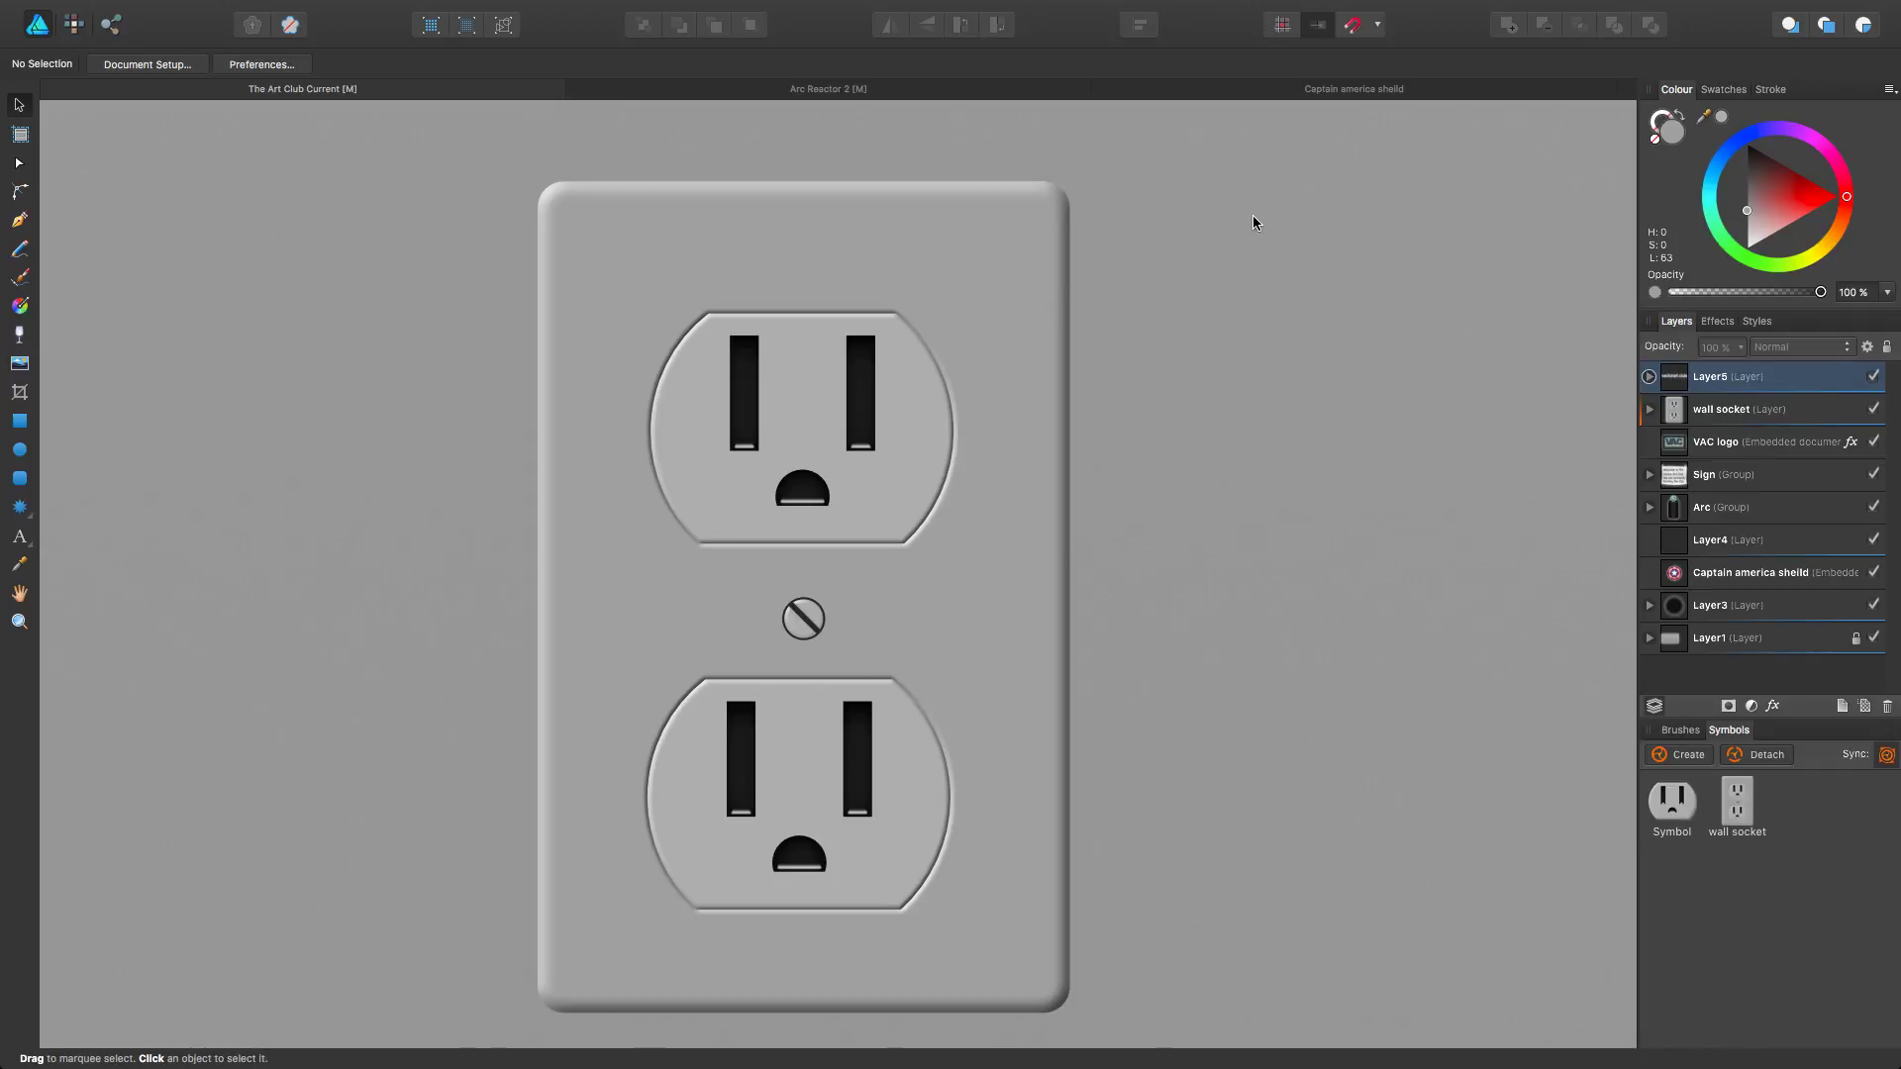
# Step: Look over the Captain america sheild and Arc Reactor 2 documents and return to The Art Club Current
pyautogui.click(1251, 92)
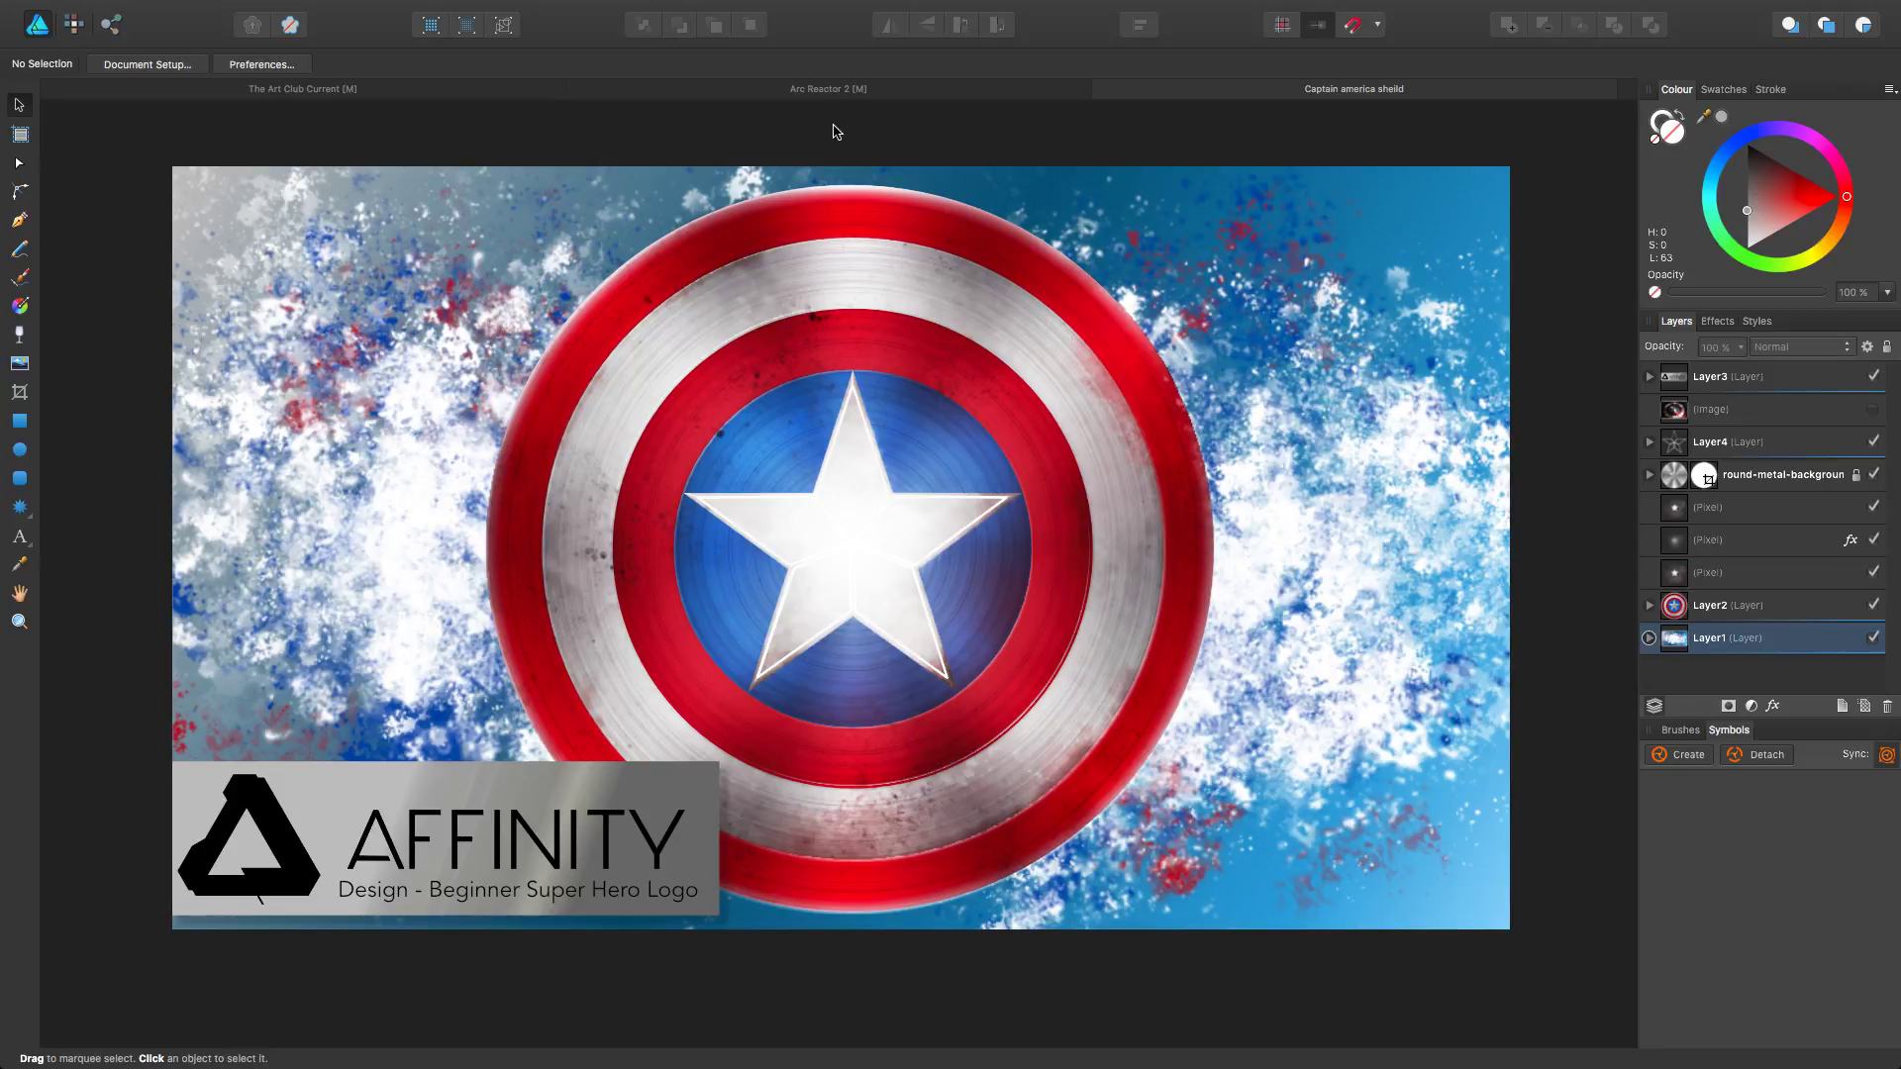
pyautogui.click(844, 91)
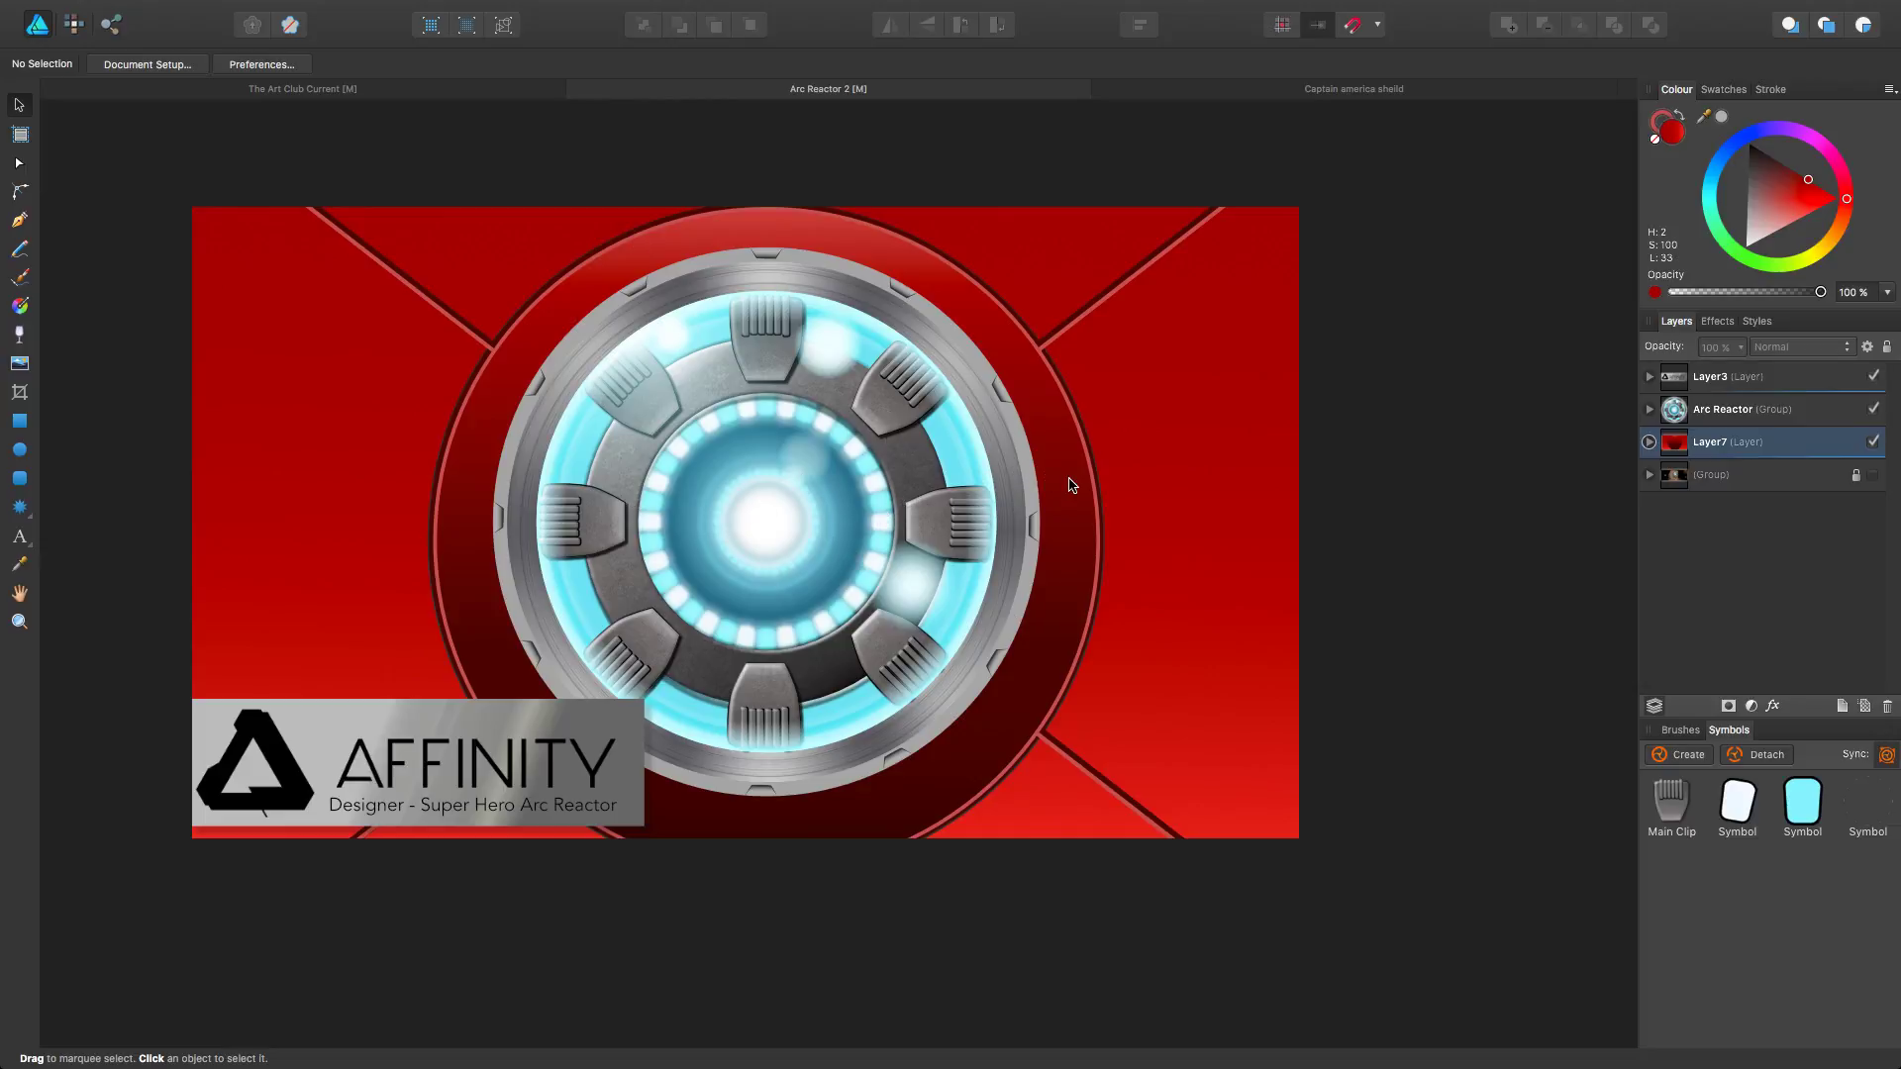
pyautogui.click(450, 93)
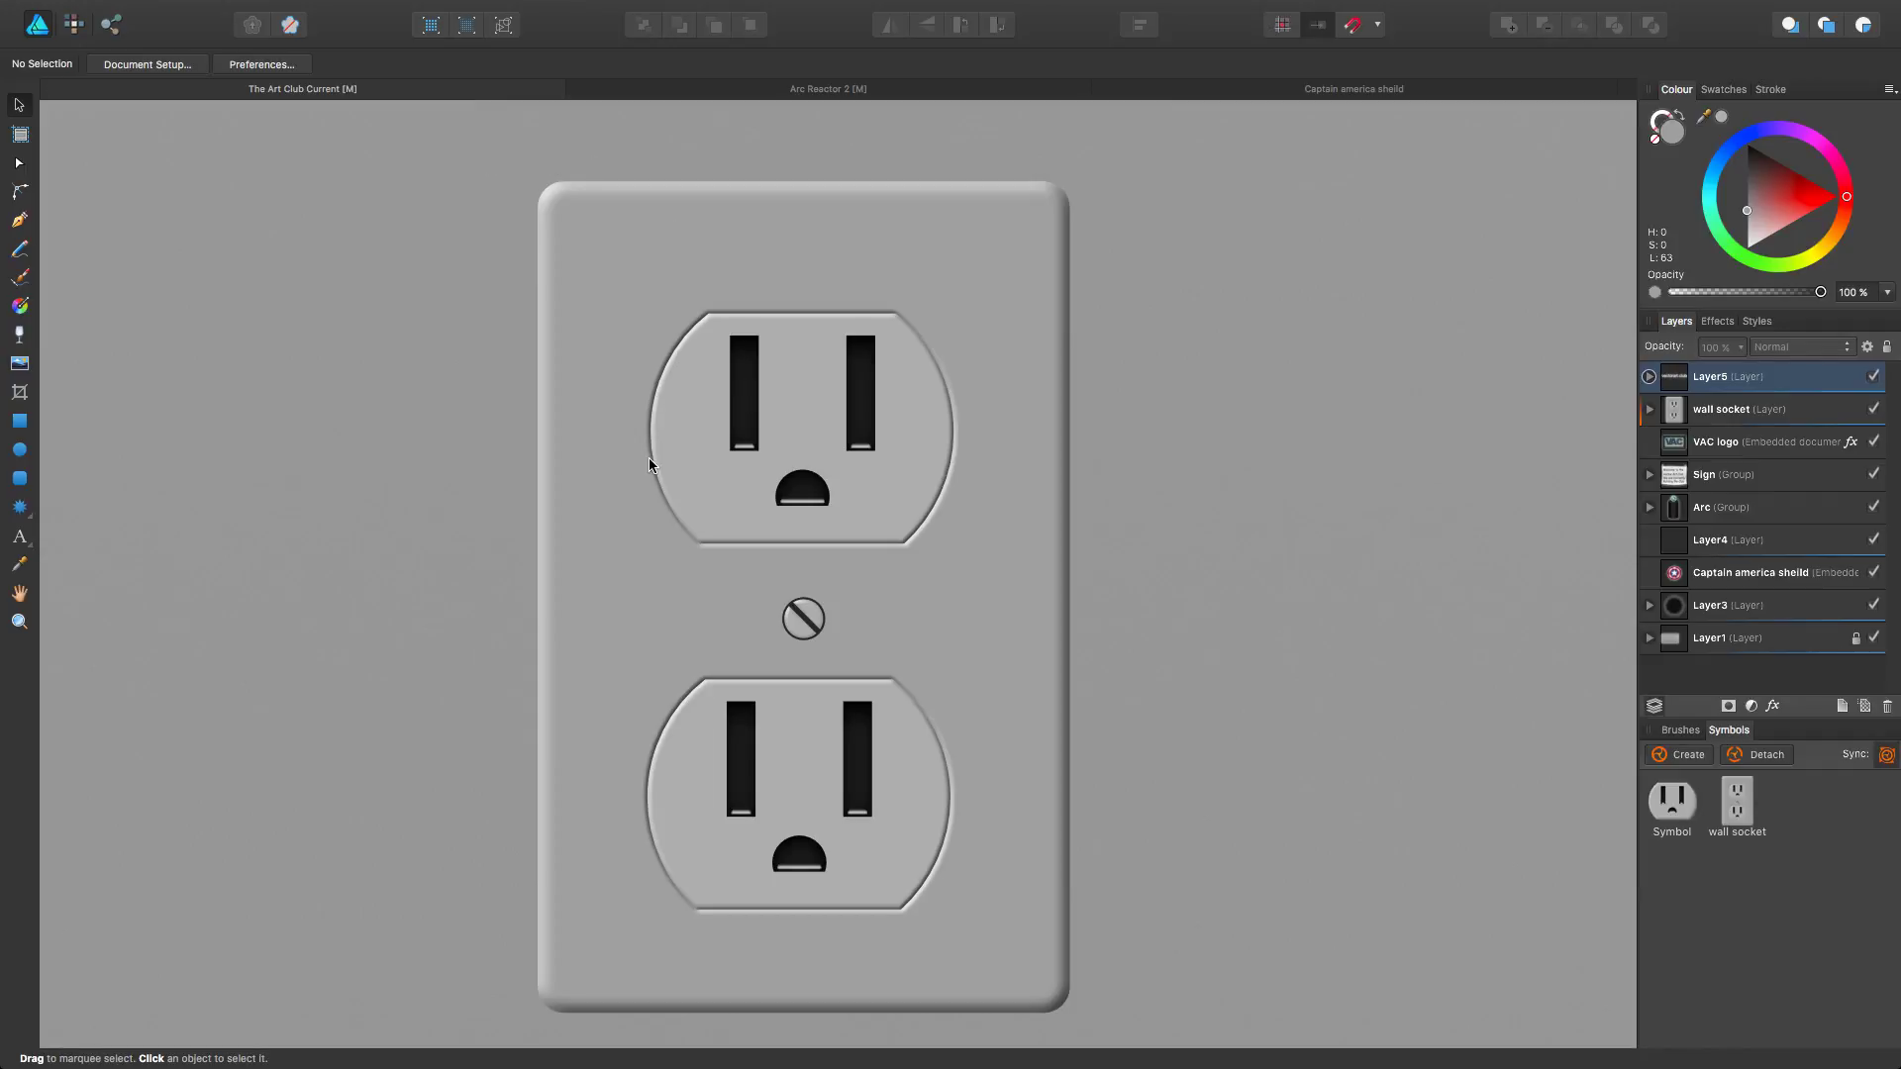
# Step: Examine the existing wall socket close up and in the context of the whole Vector Art Club wall scene
pyautogui.scroll(-10, 650, 458)
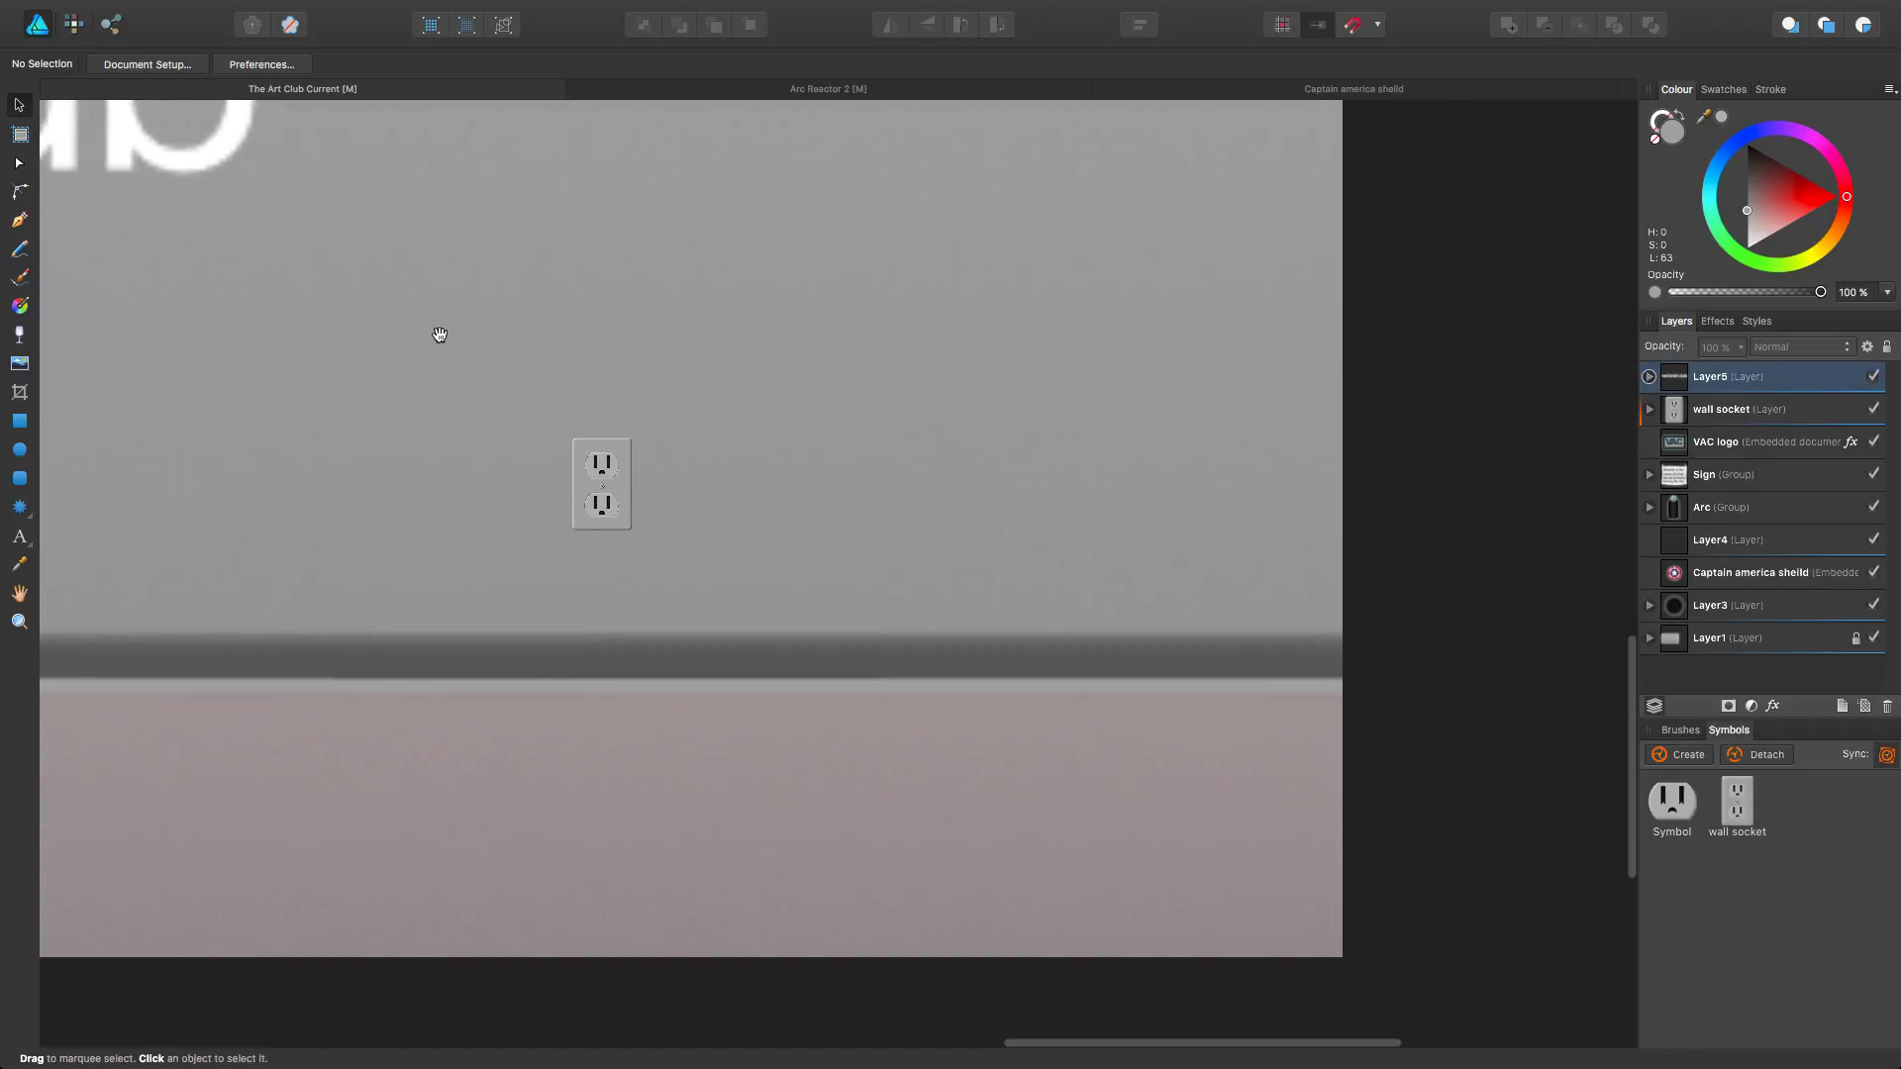
pyautogui.scroll(-8, 653, 525)
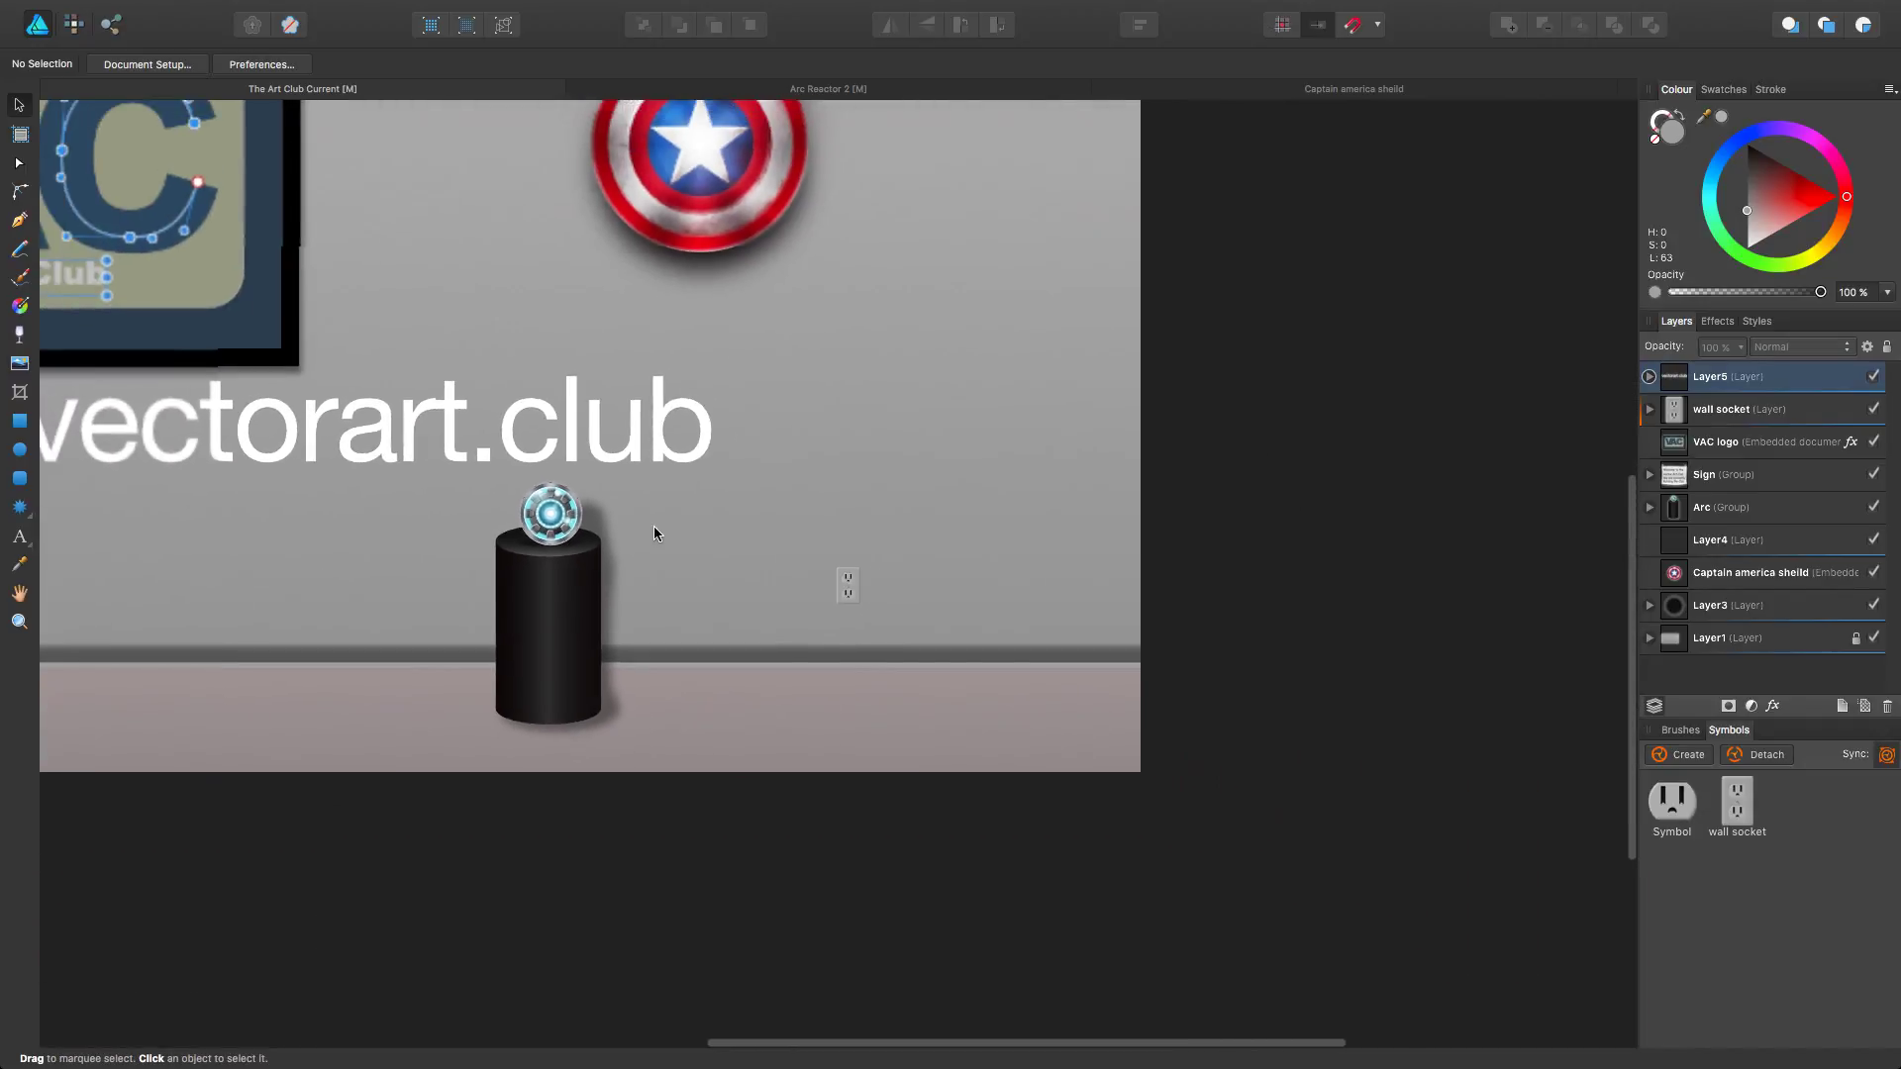
pyautogui.scroll(1, 595, 437)
pyautogui.moveTo(595, 437); pyautogui.dragTo(861, 596)
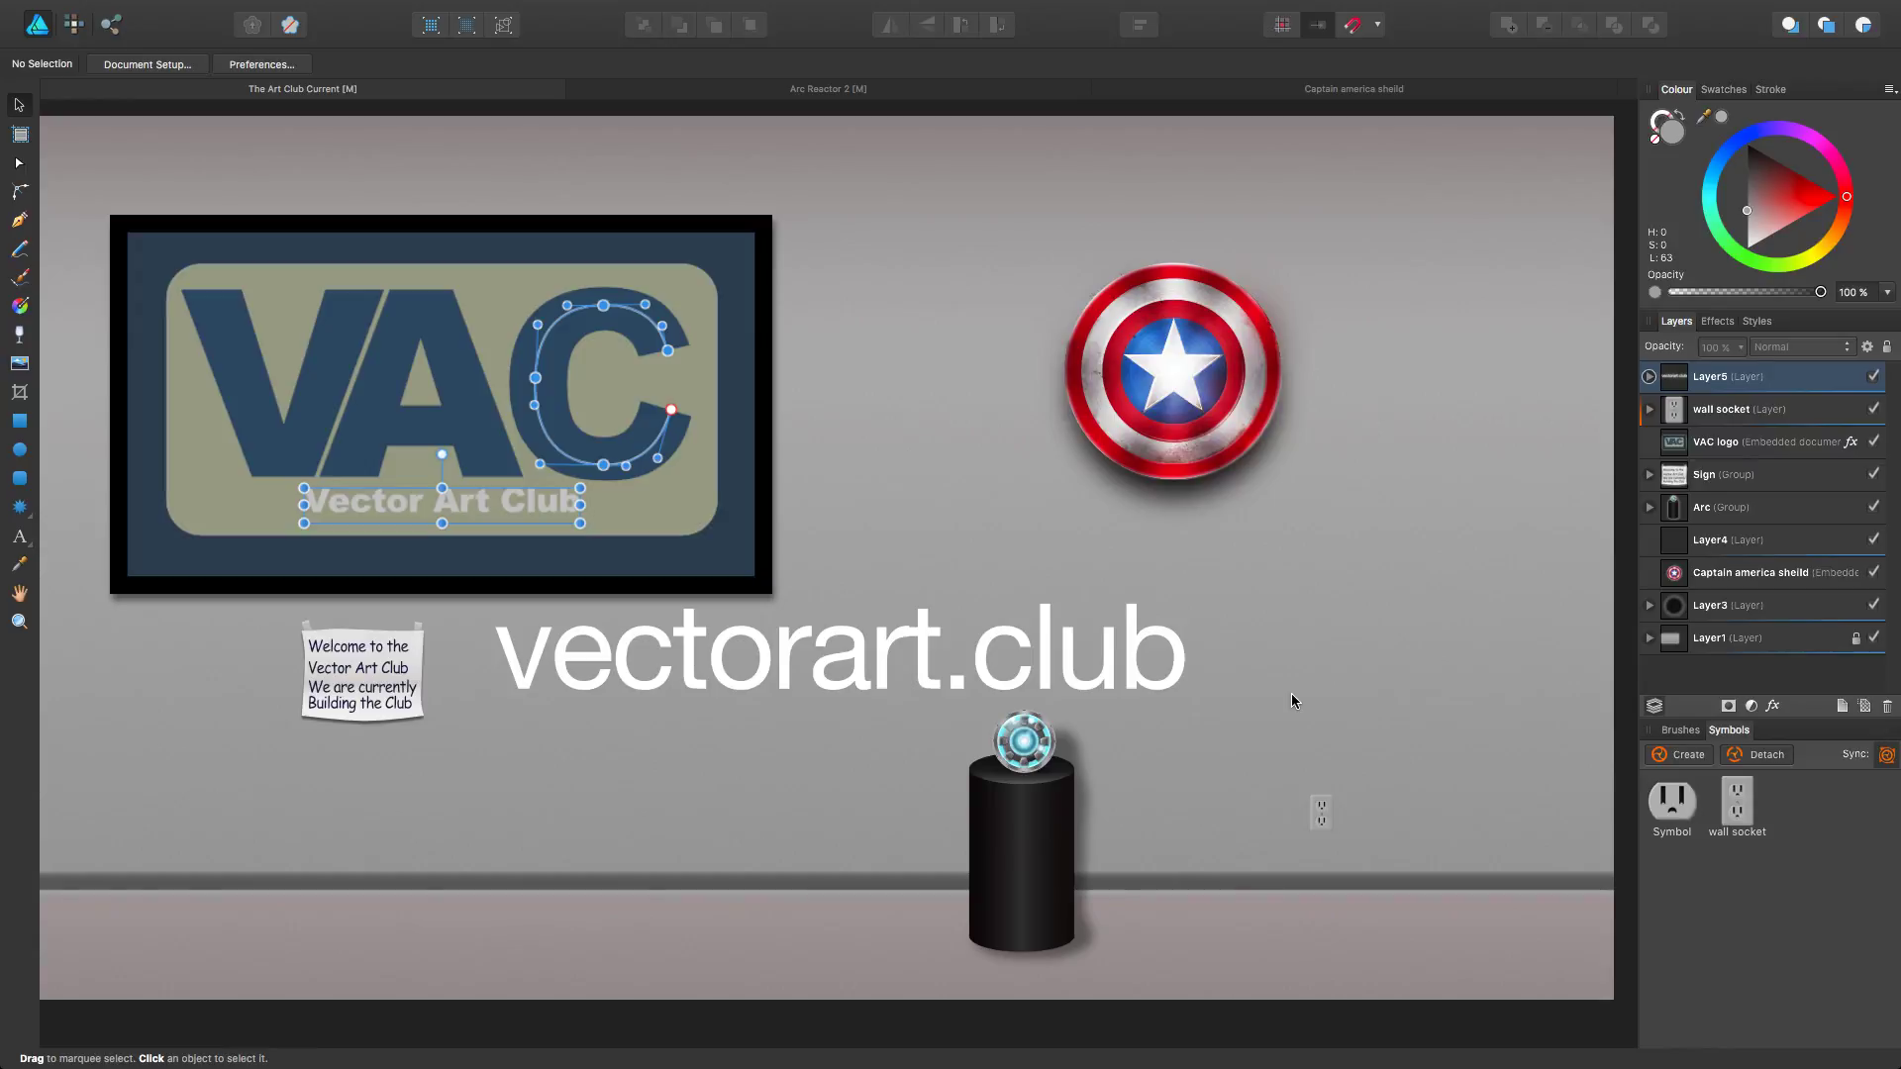
pyautogui.moveTo(882, 512); pyautogui.dragTo(903, 485)
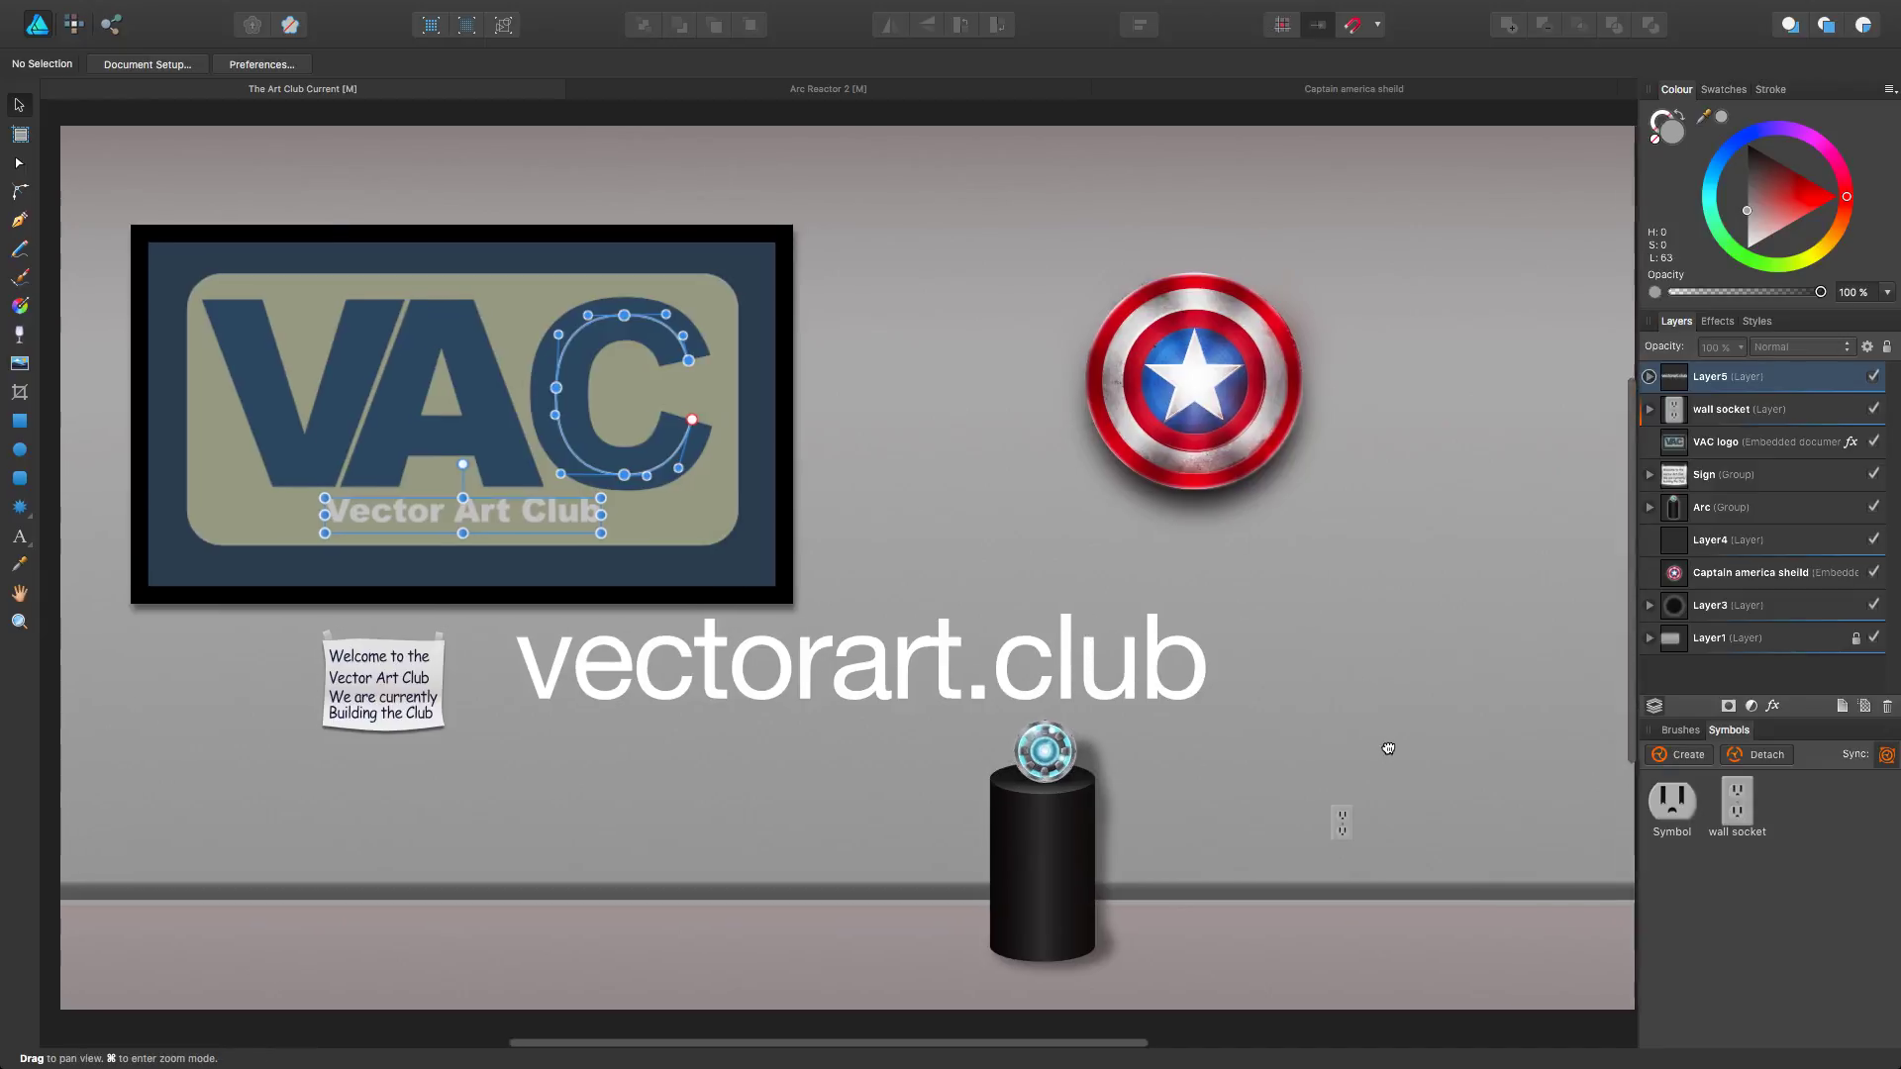
pyautogui.hscroll(3, 1237, 707)
pyautogui.scroll(-2, 1238, 706)
pyautogui.scroll(10, 1202, 744)
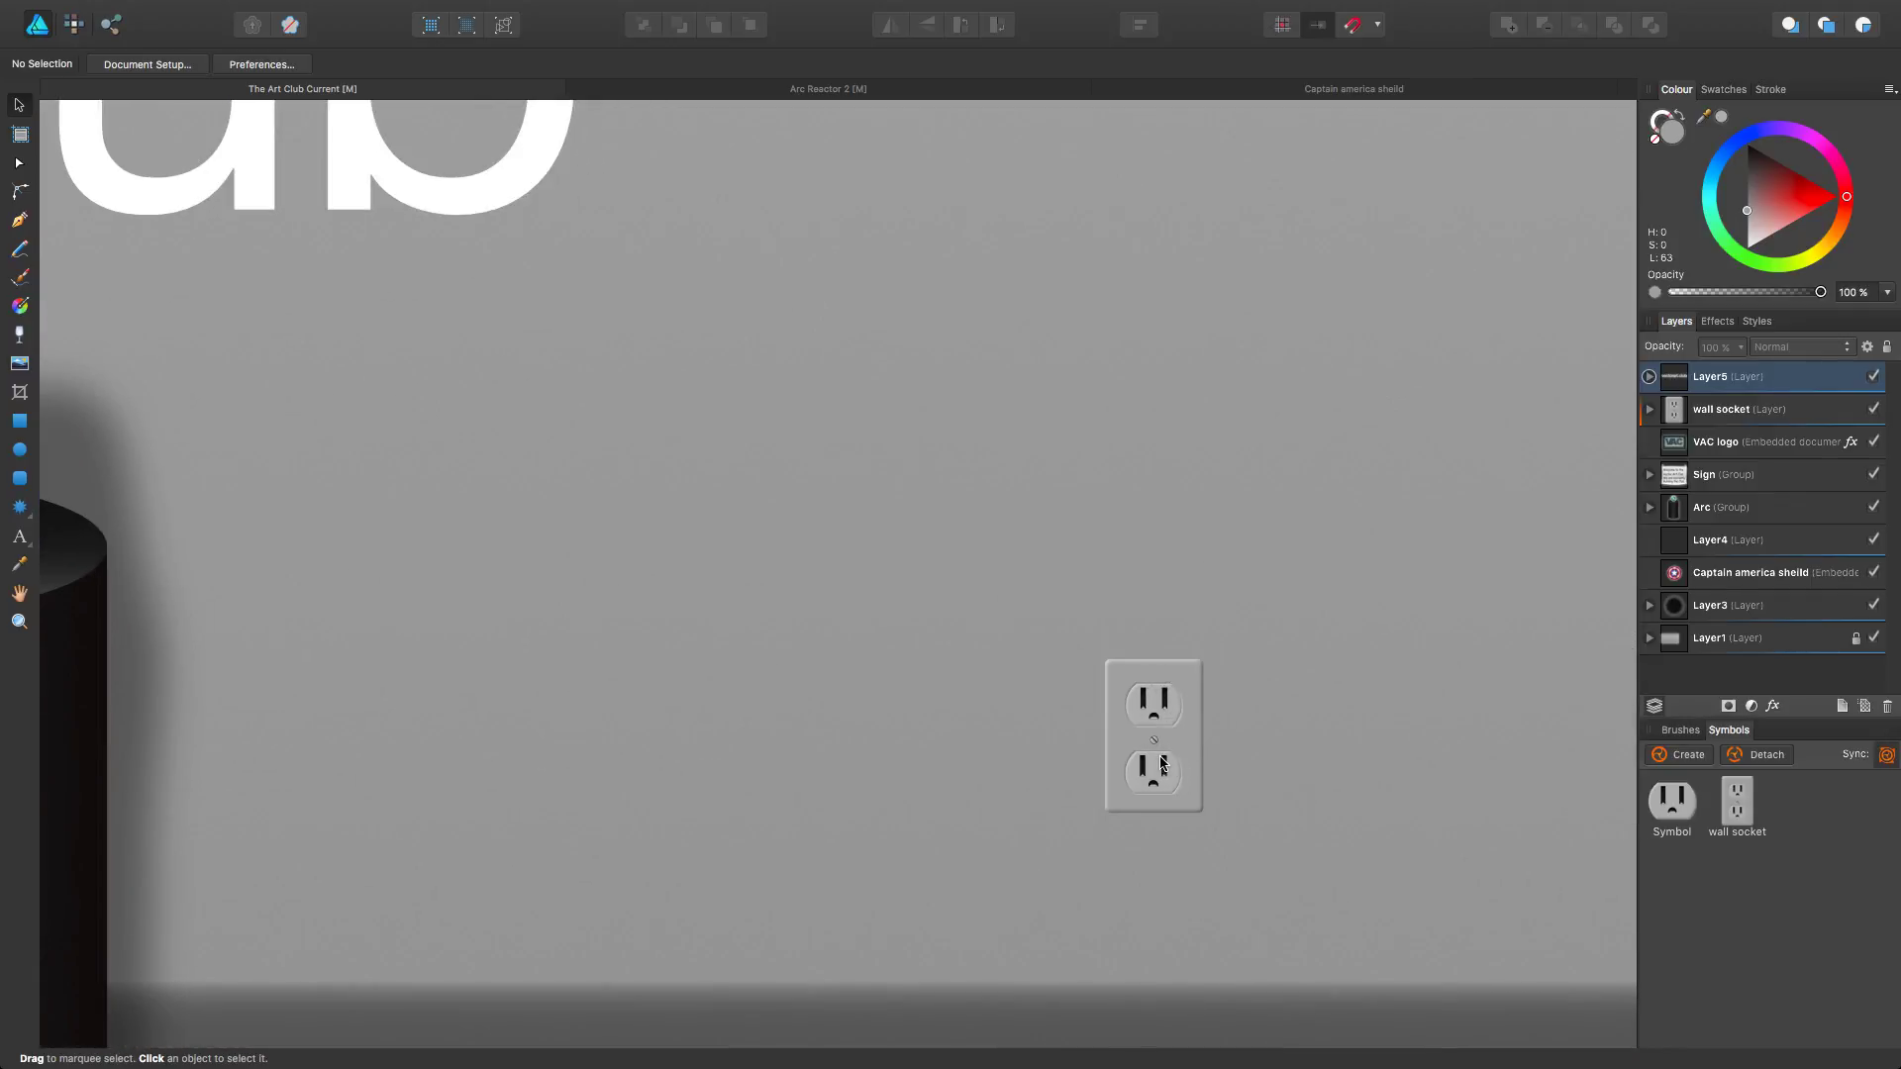
pyautogui.scroll(1, 1155, 741)
pyautogui.scroll(6, 1159, 734)
pyautogui.scroll(-2, 1139, 708)
pyautogui.hscroll(3, 1138, 708)
pyautogui.scroll(-15, 1090, 693)
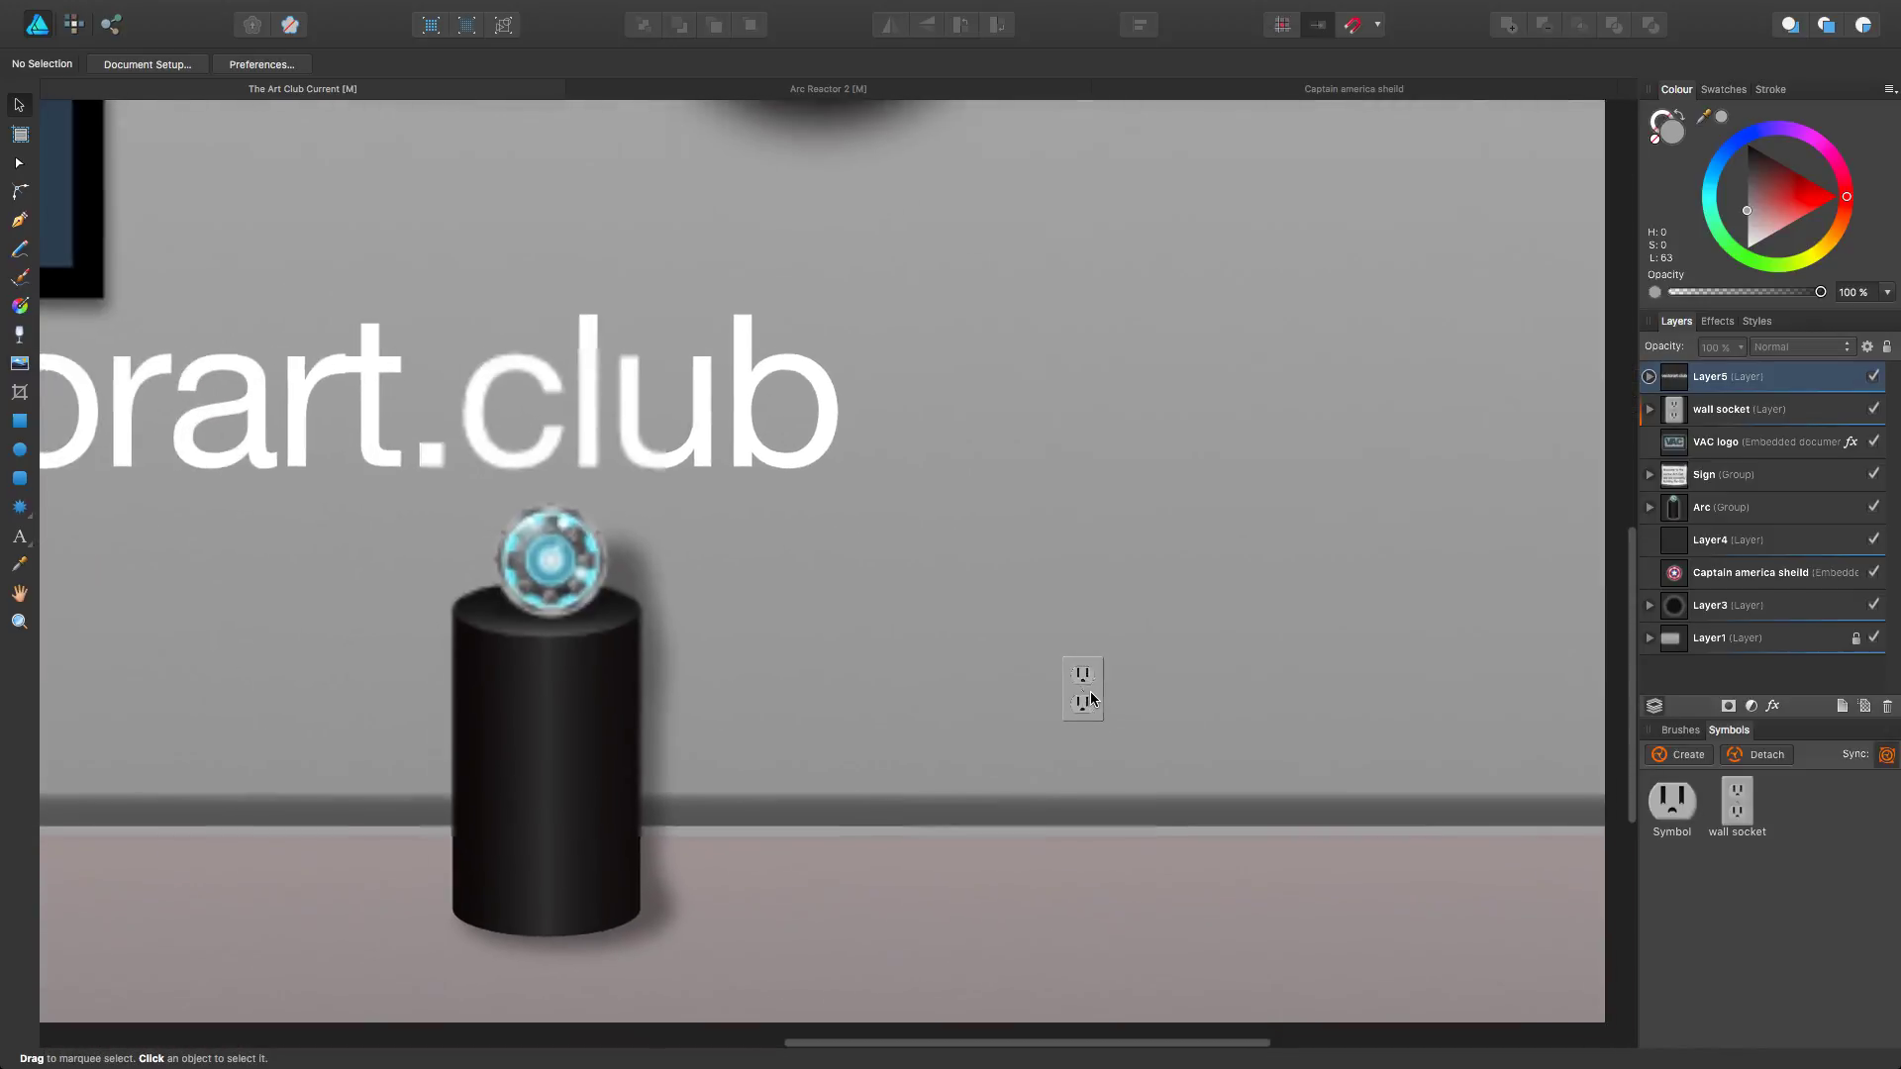
pyautogui.scroll(-3, 1090, 699)
pyautogui.scroll(2, 997, 396)
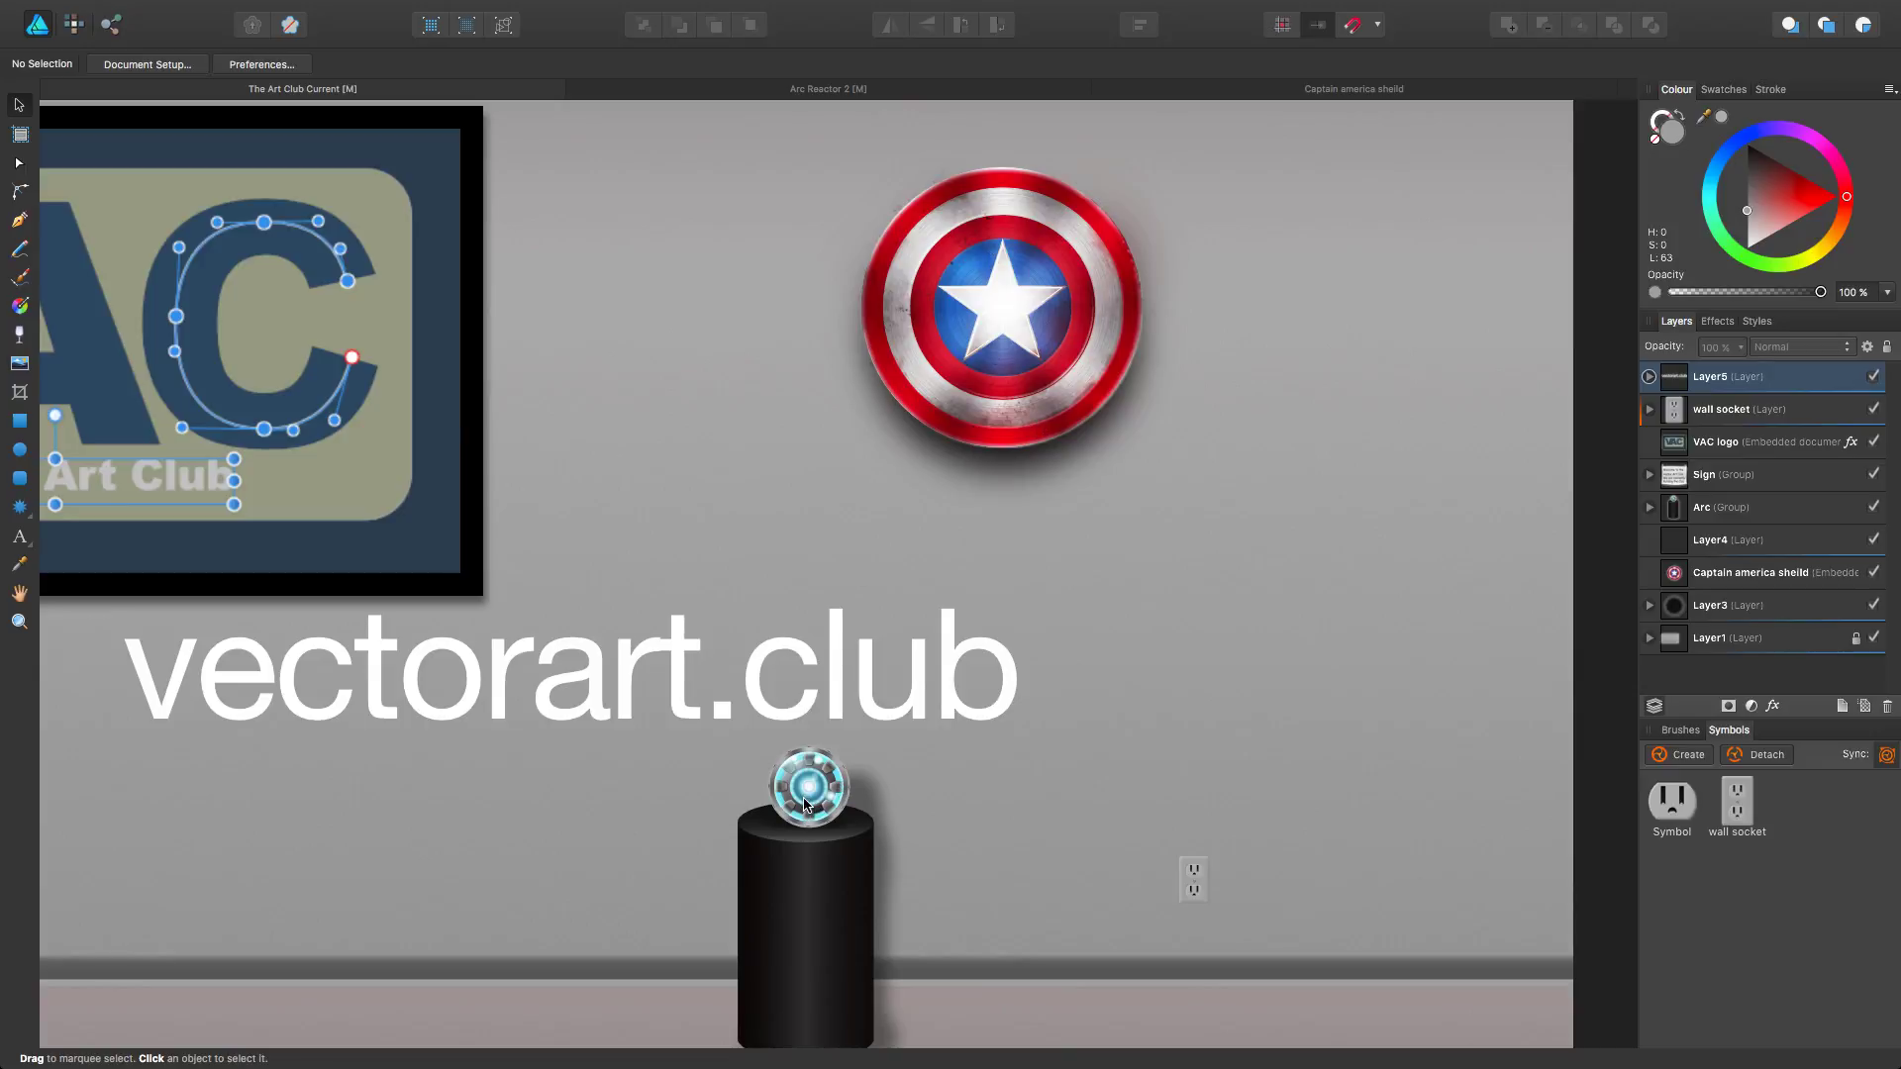
pyautogui.scroll(10, 1193, 915)
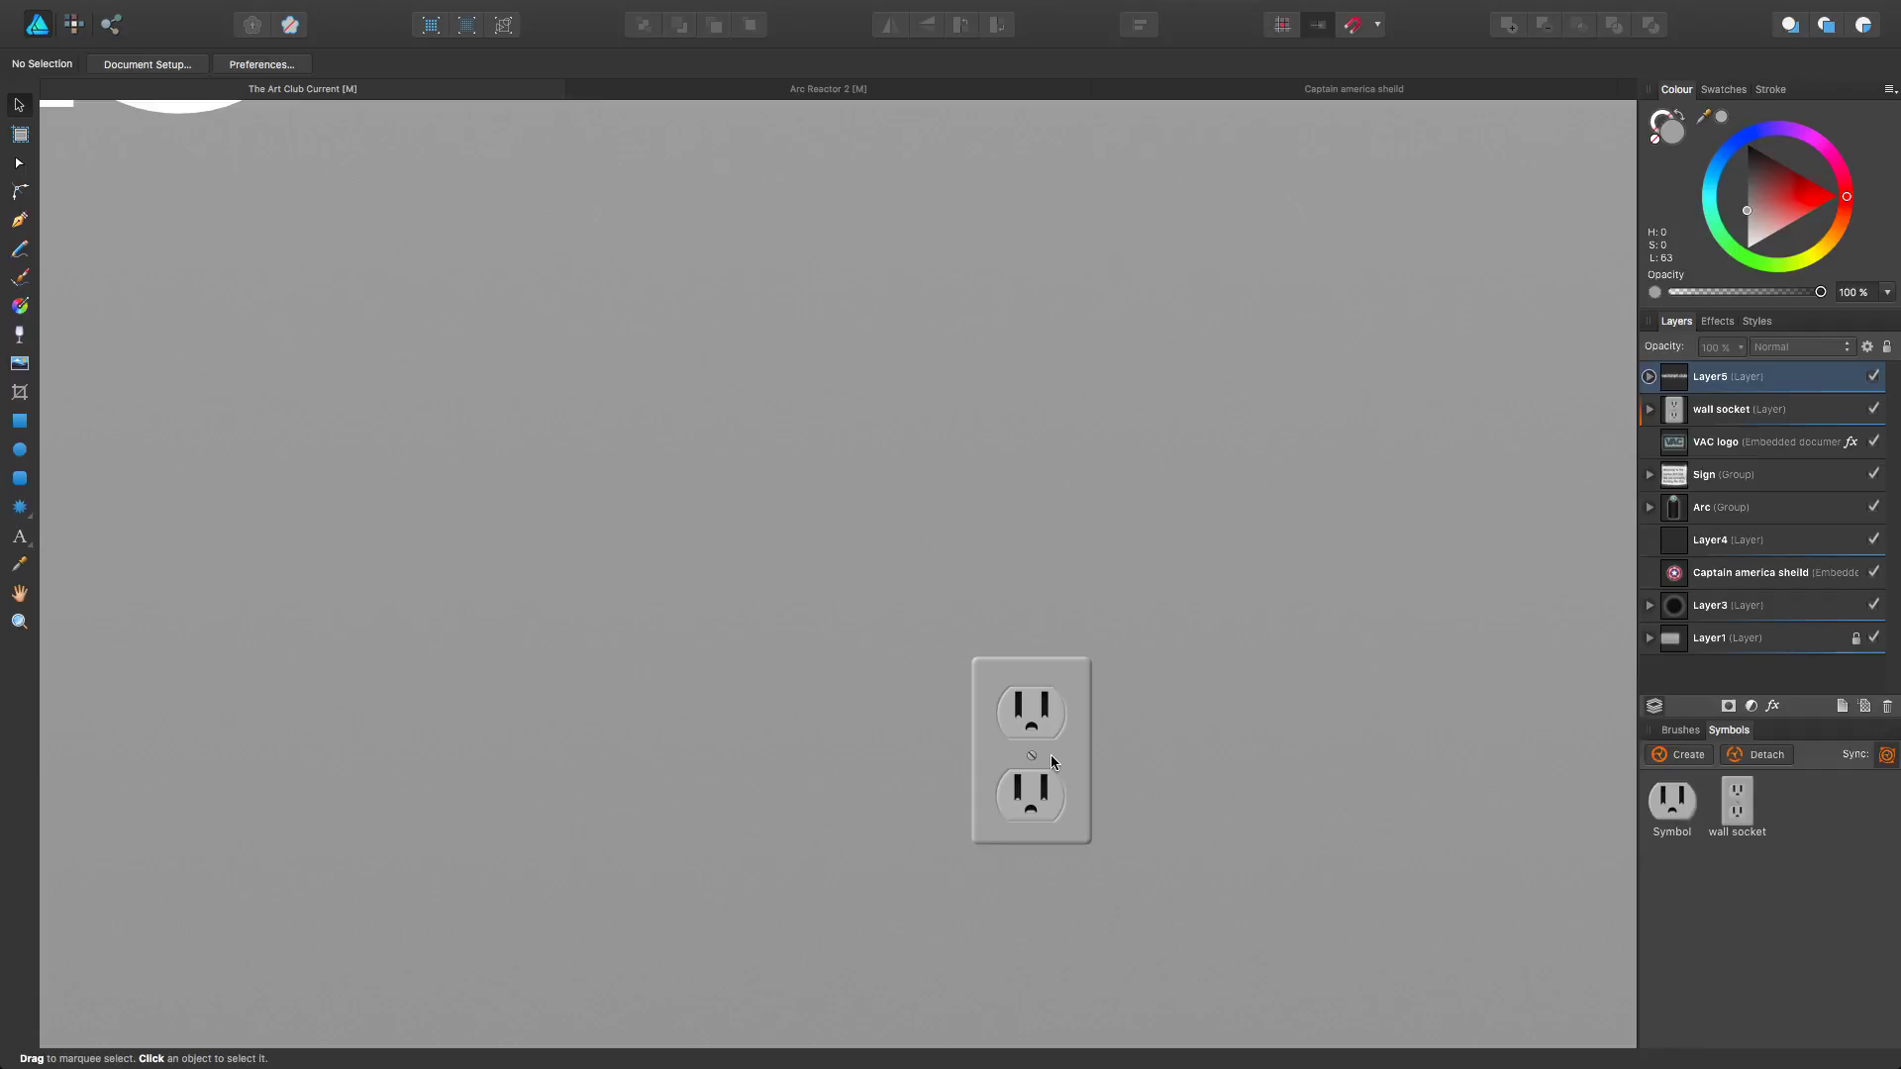
pyautogui.scroll(-10, 917, 683)
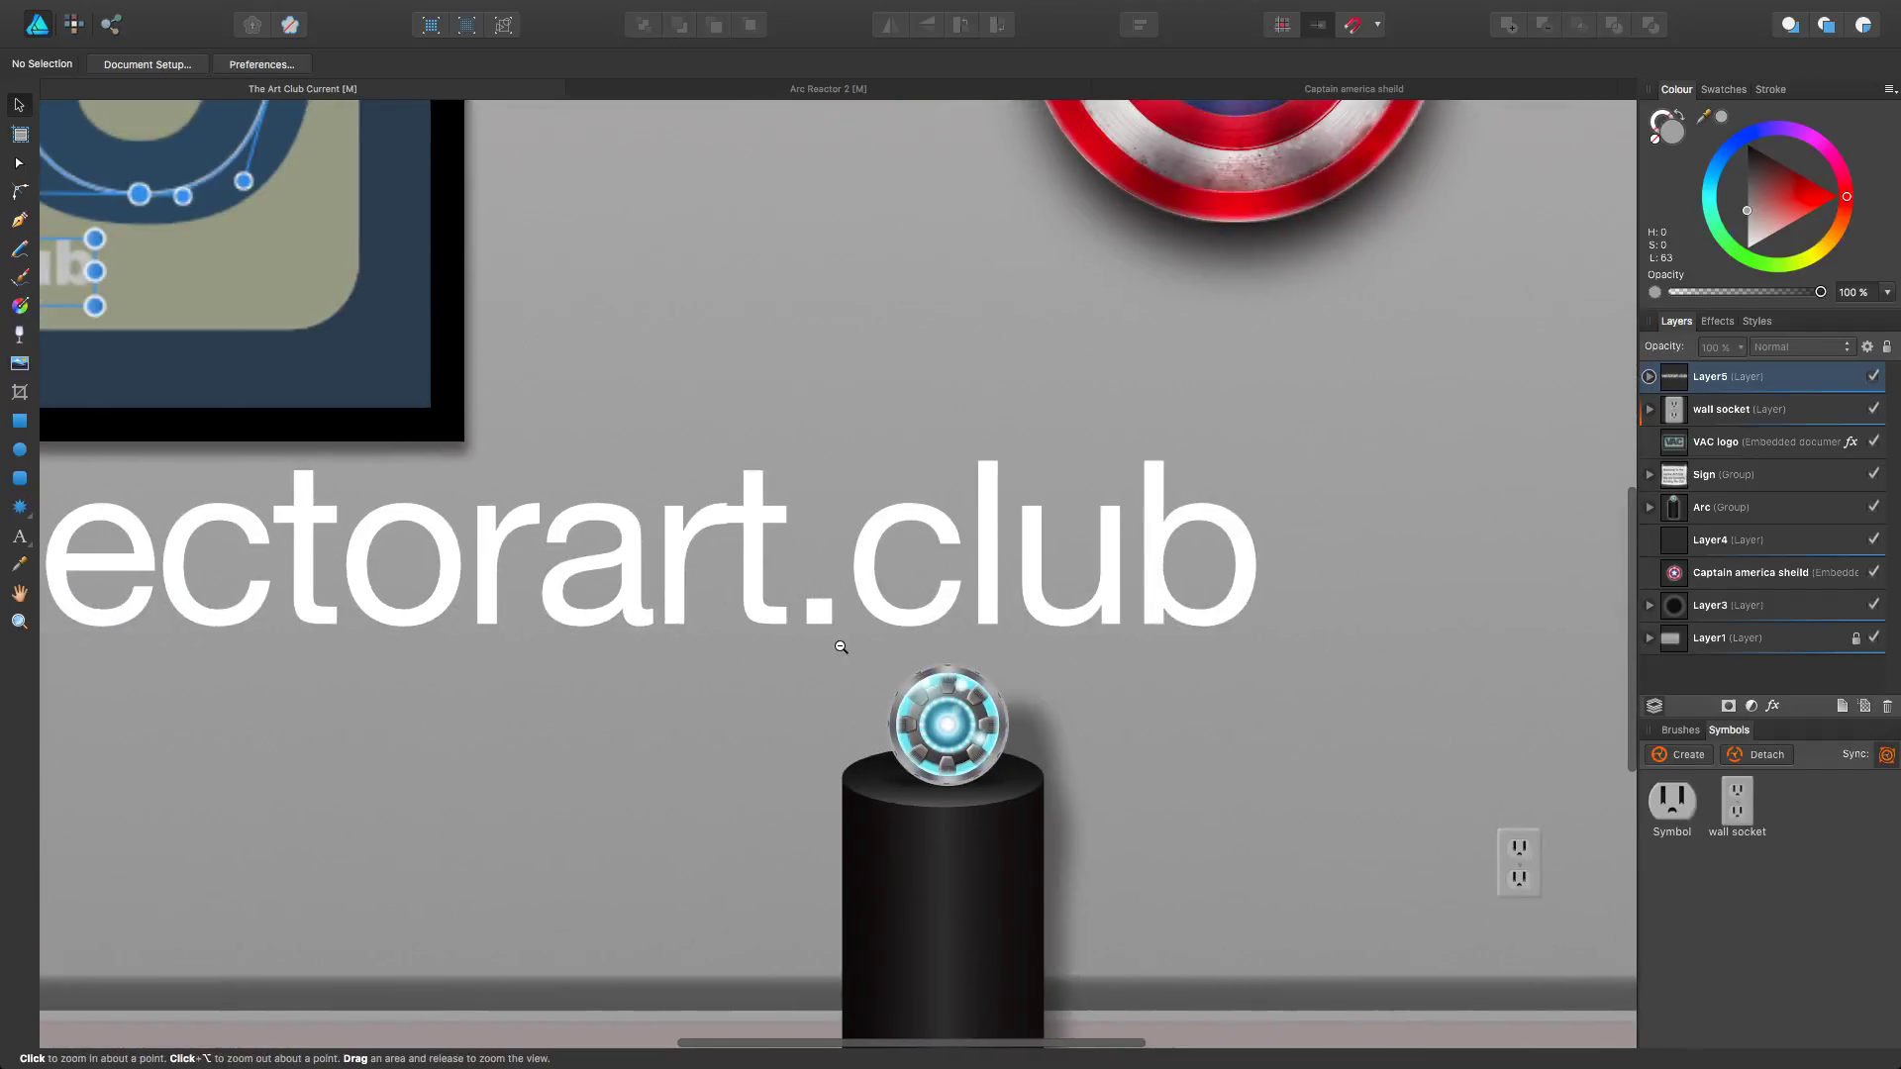
pyautogui.scroll(-2, 841, 646)
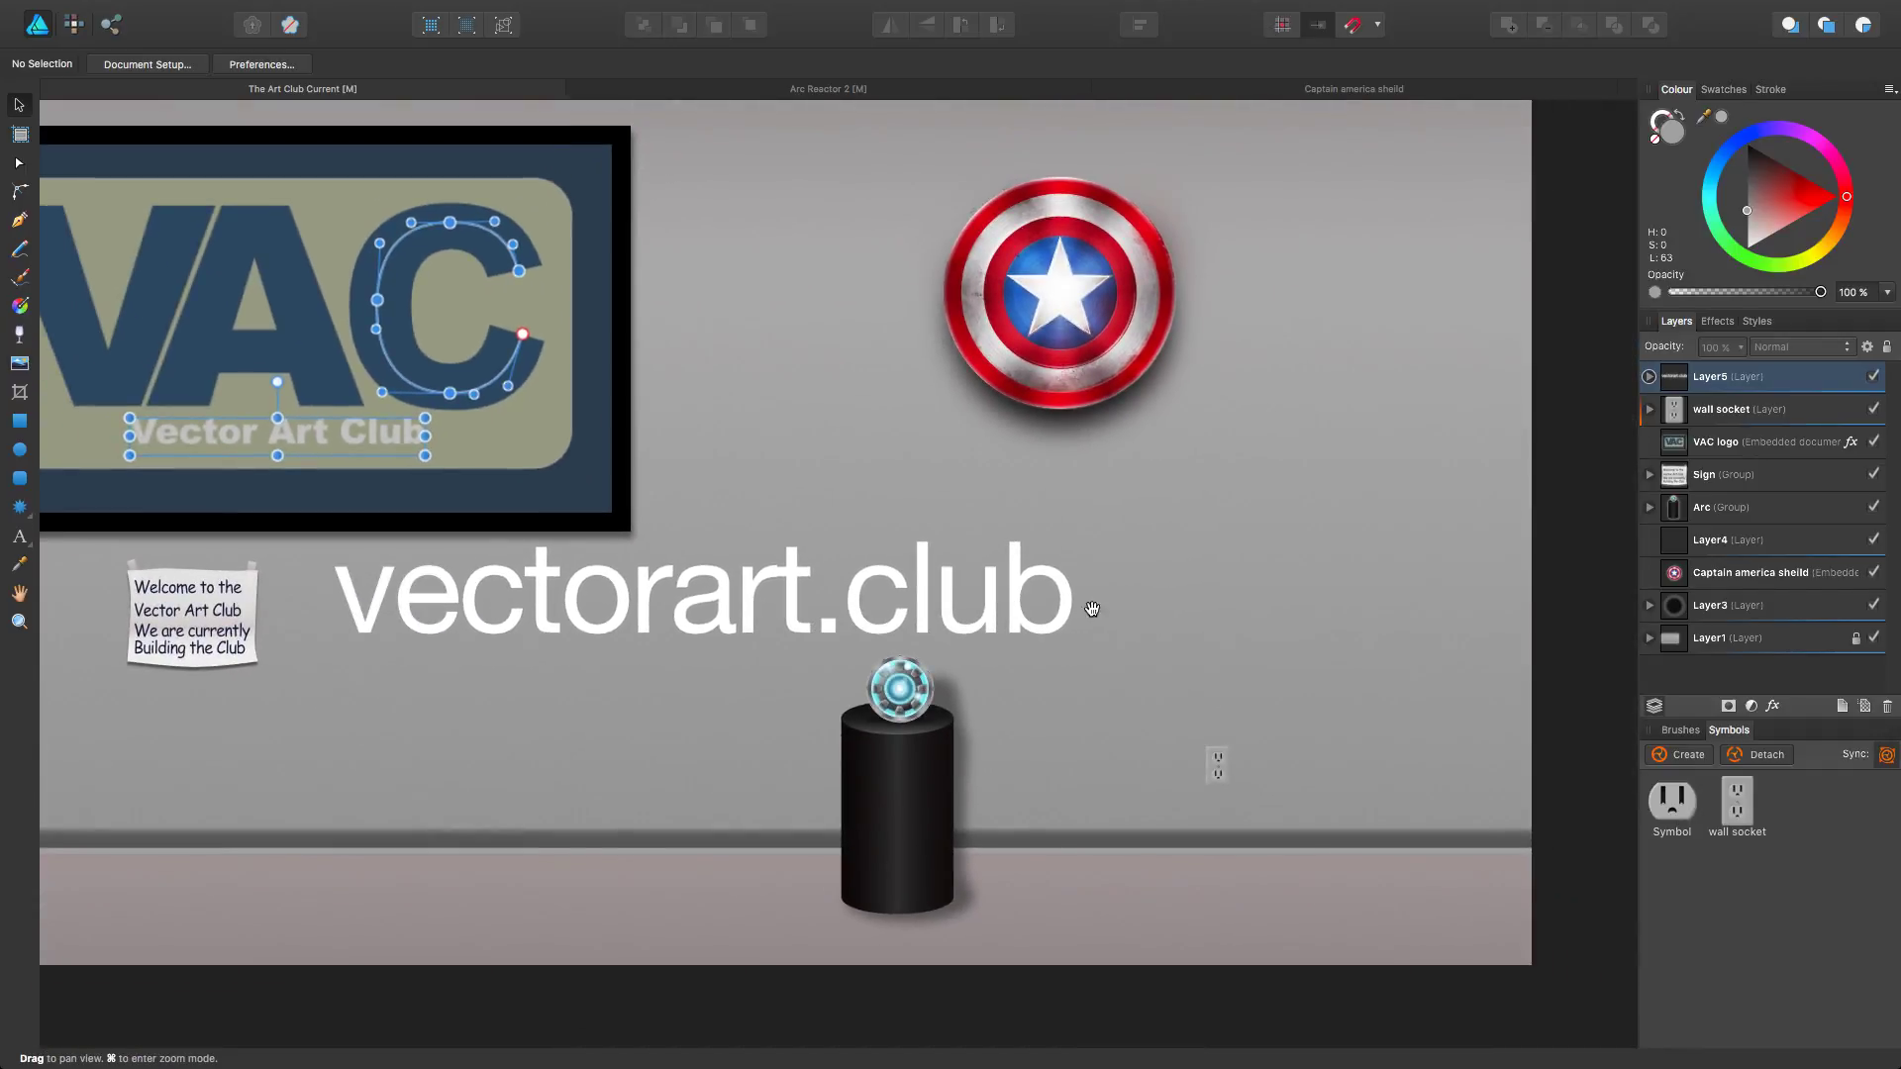
pyautogui.scroll(-2, 670, 607)
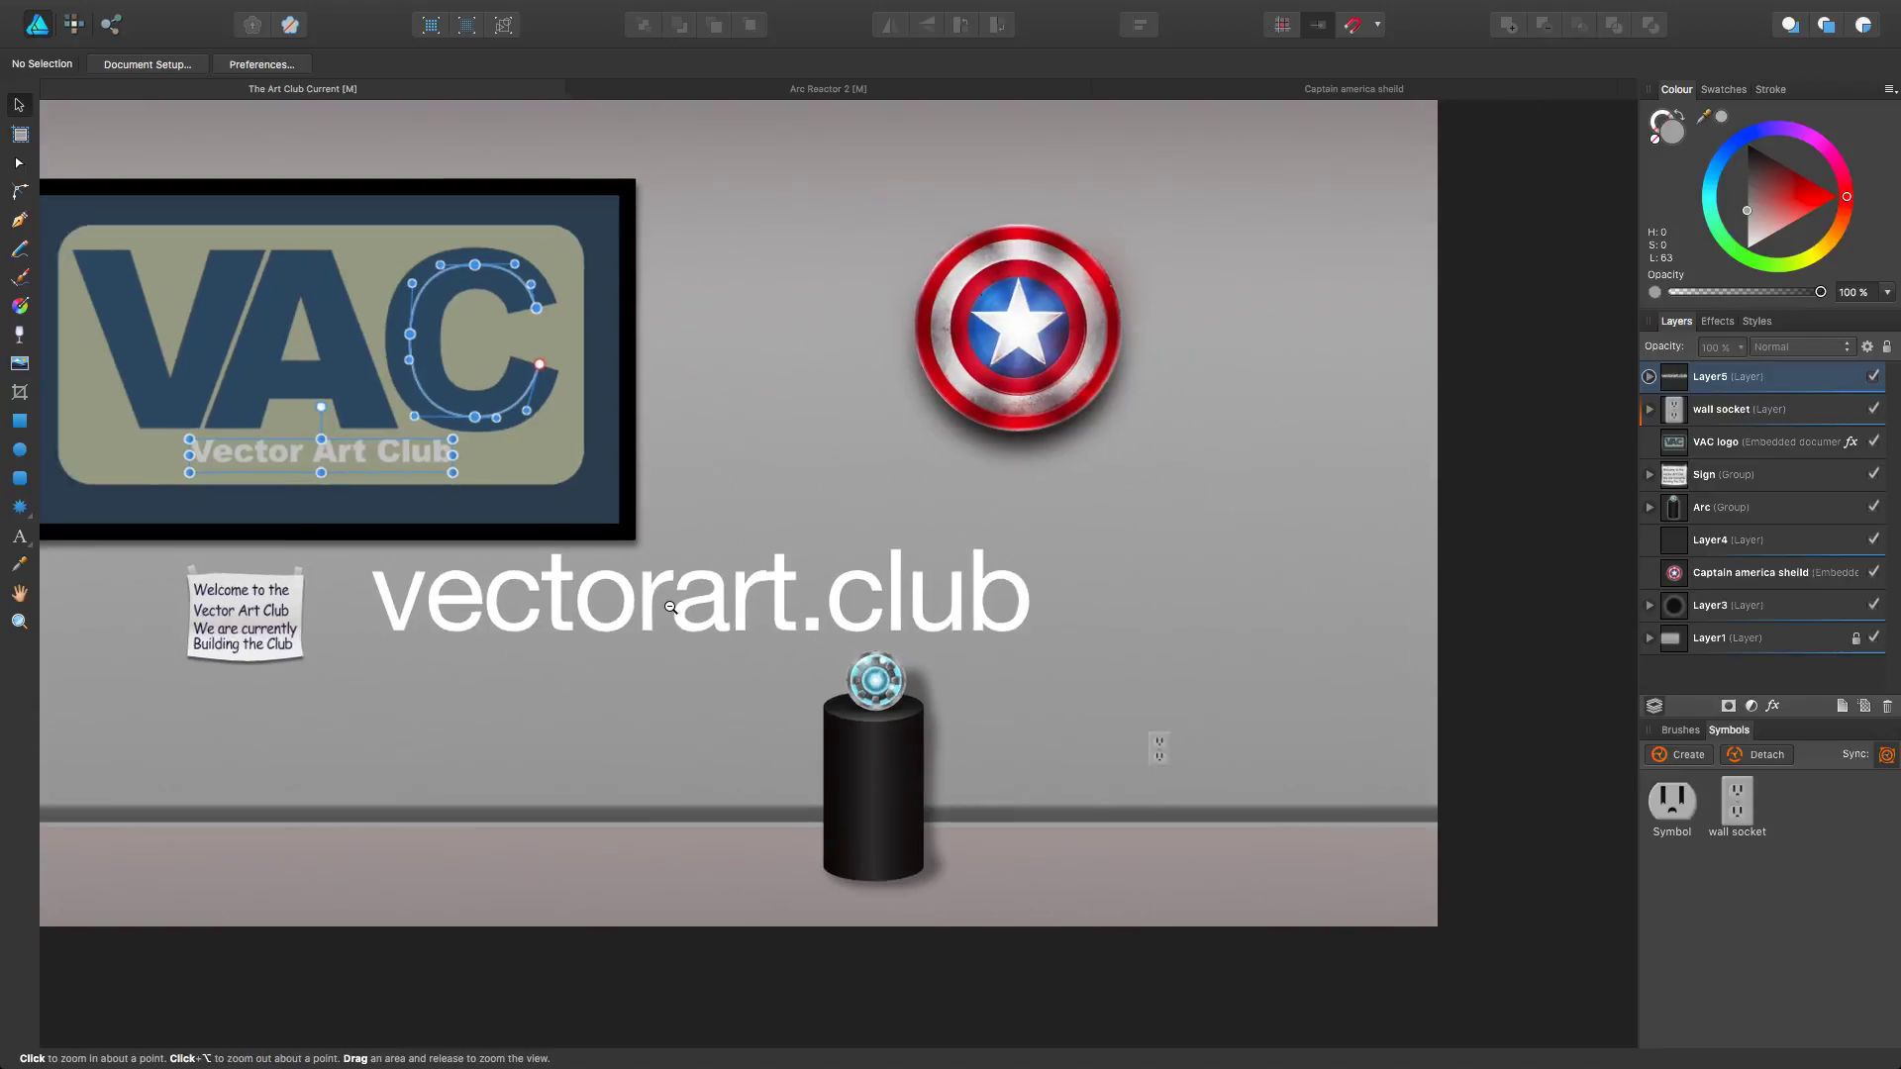
pyautogui.hscroll(-4, 670, 607)
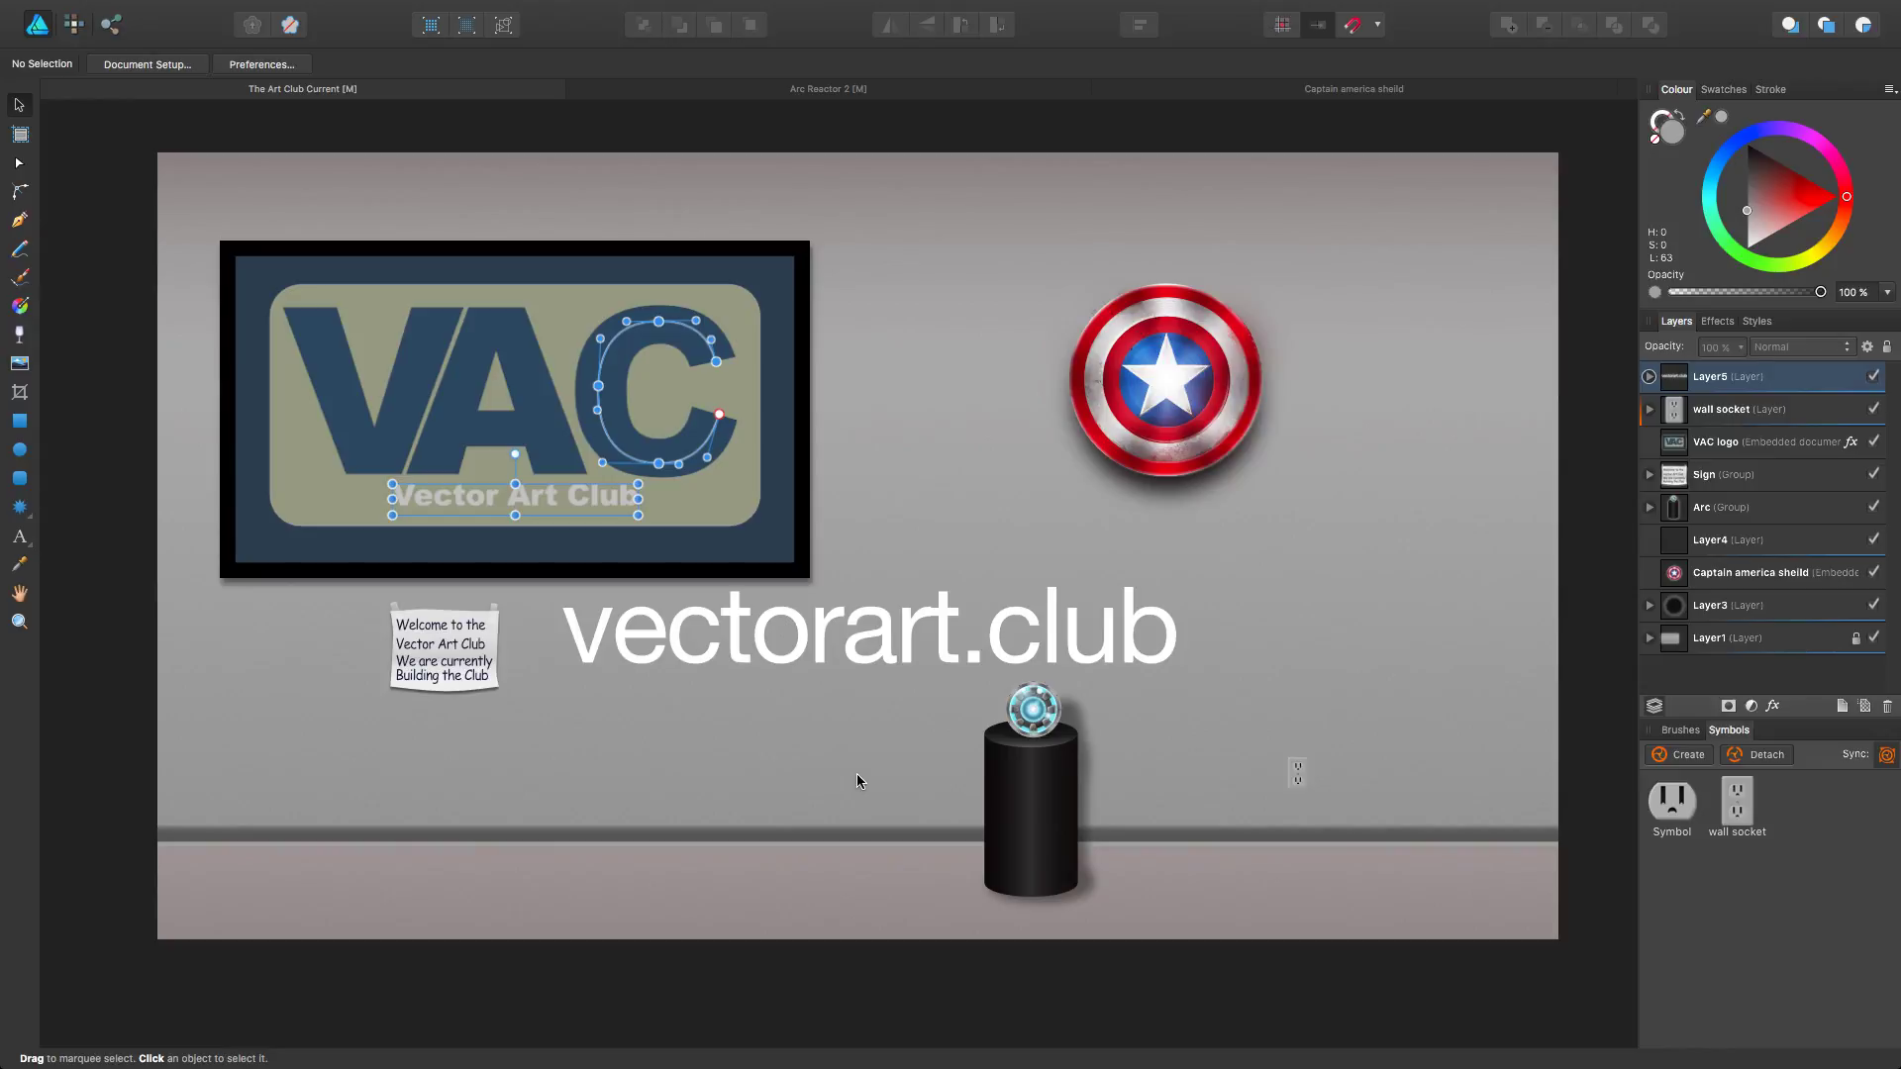
pyautogui.hscroll(6, 952, 630)
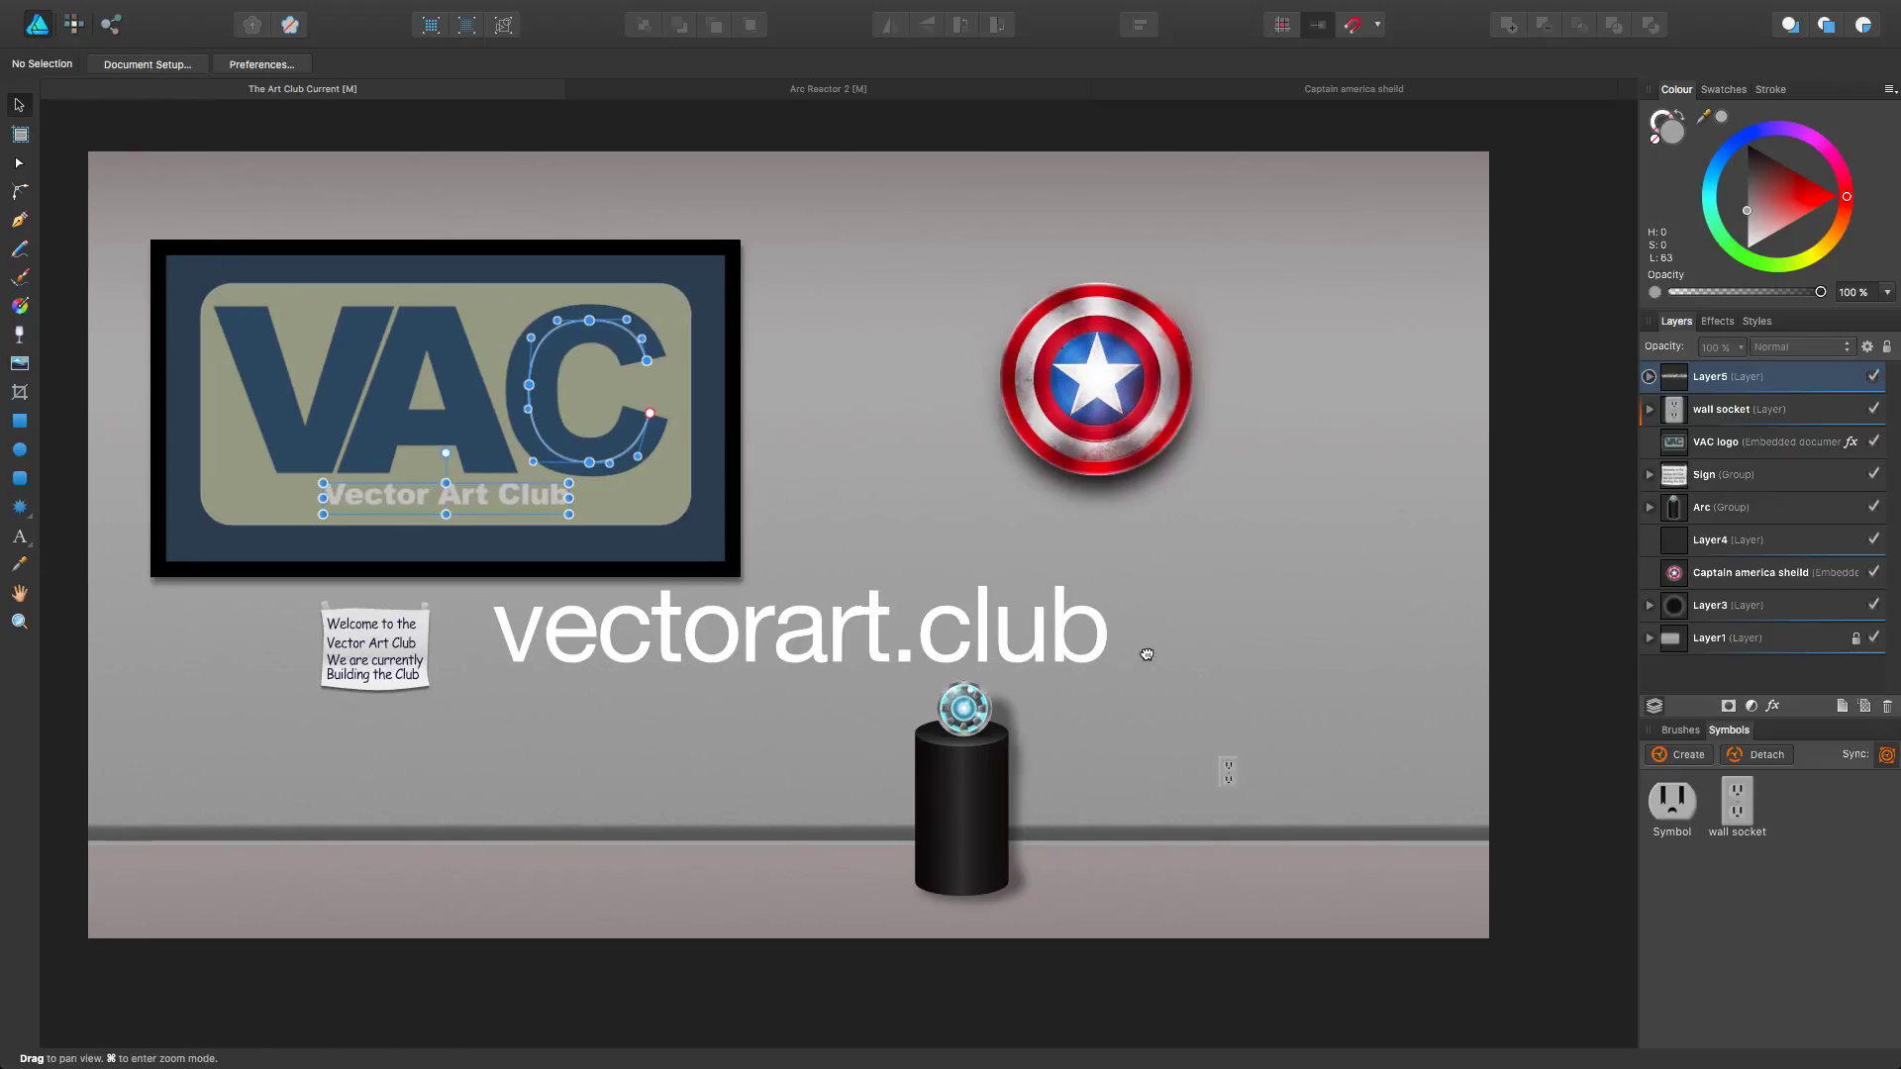
# Step: Delete the existing wall socket layer from the club scene
pyautogui.scroll(10, 953, 630)
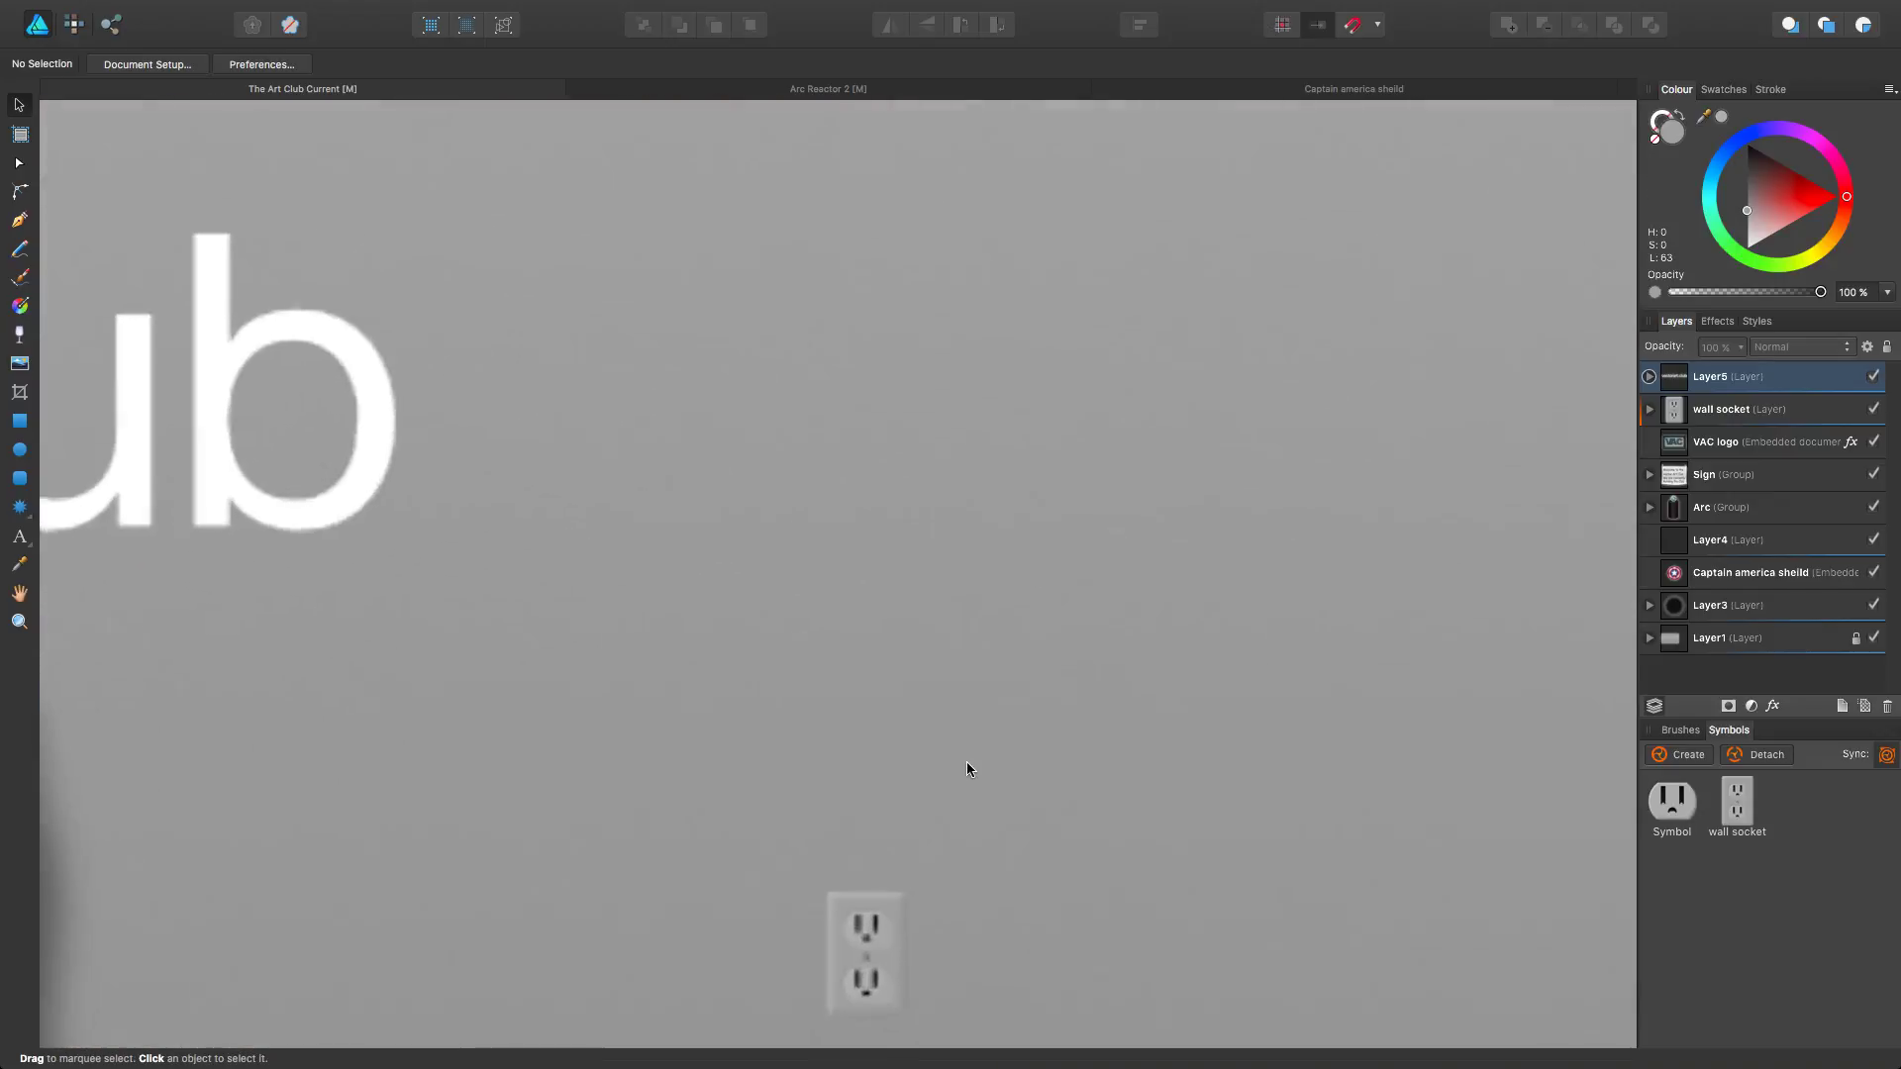
pyautogui.scroll(-5, 925, 607)
pyautogui.scroll(8, 943, 562)
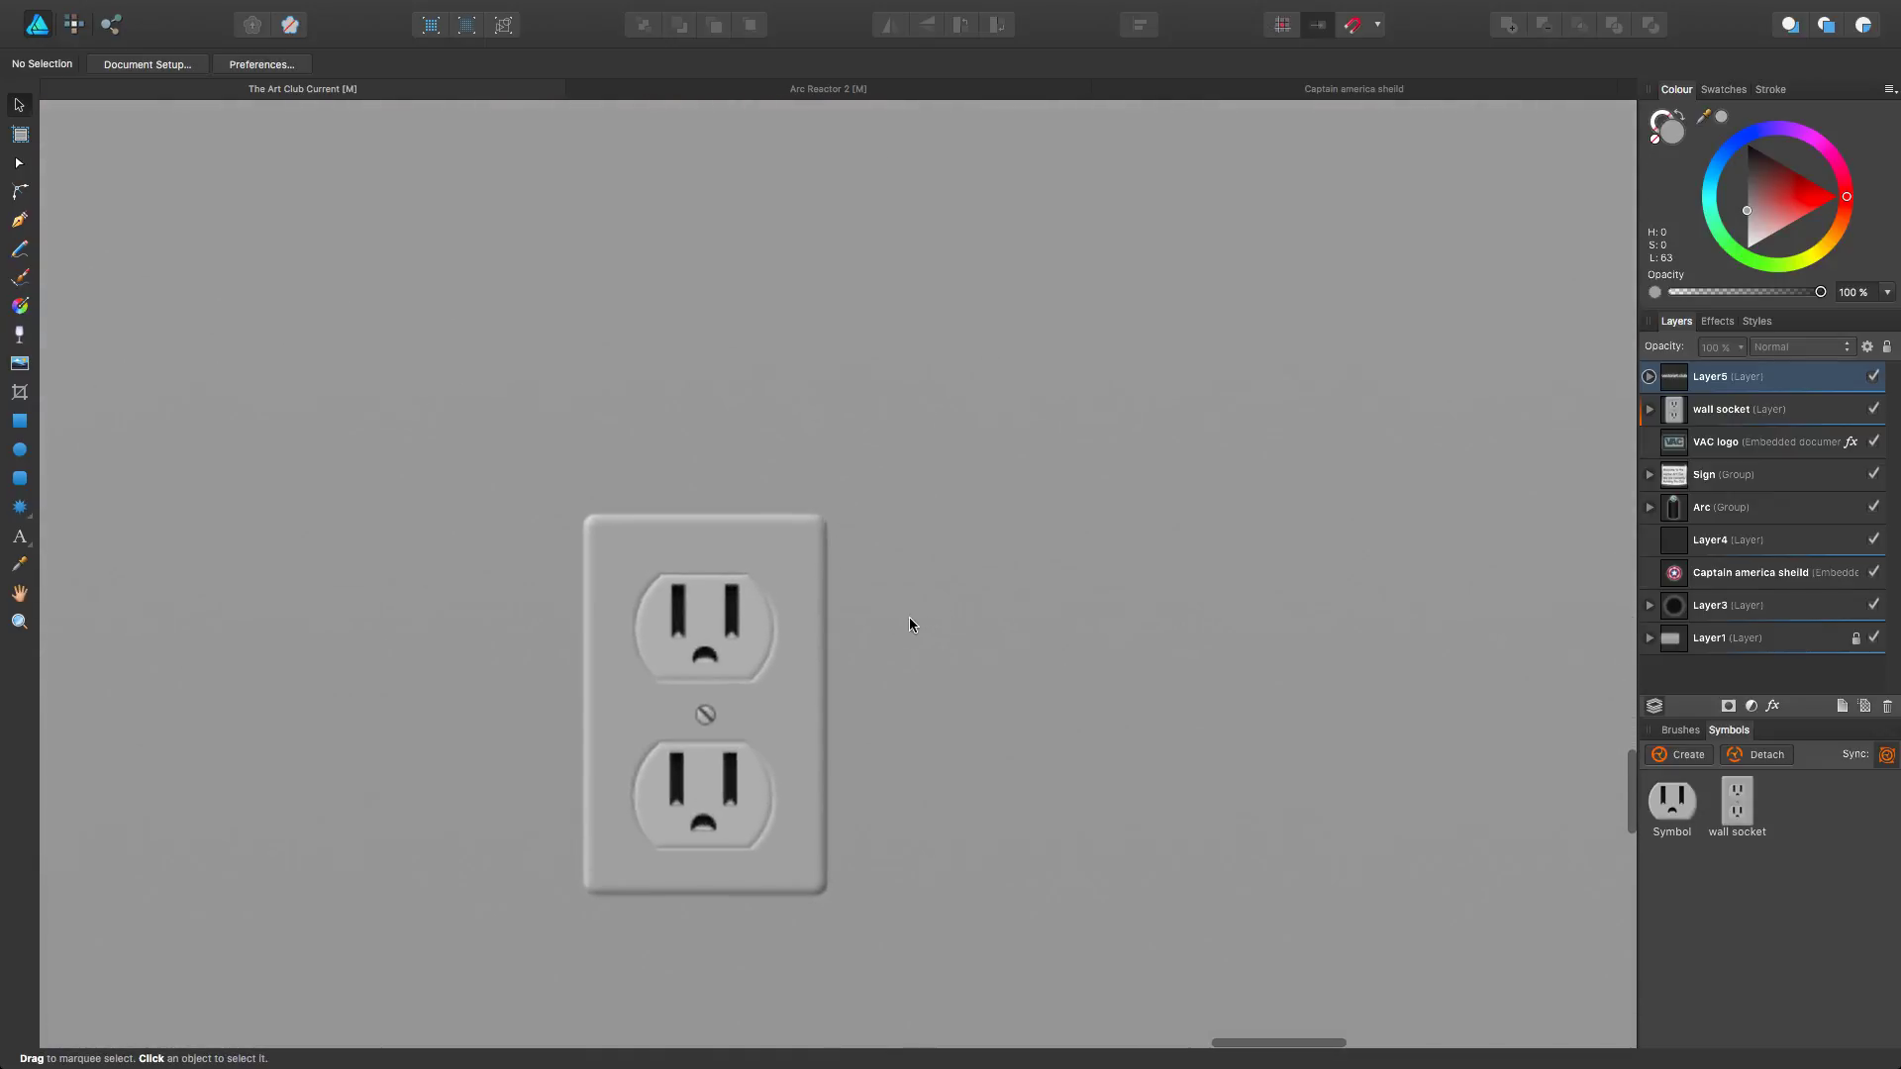
pyautogui.scroll(-5, 881, 618)
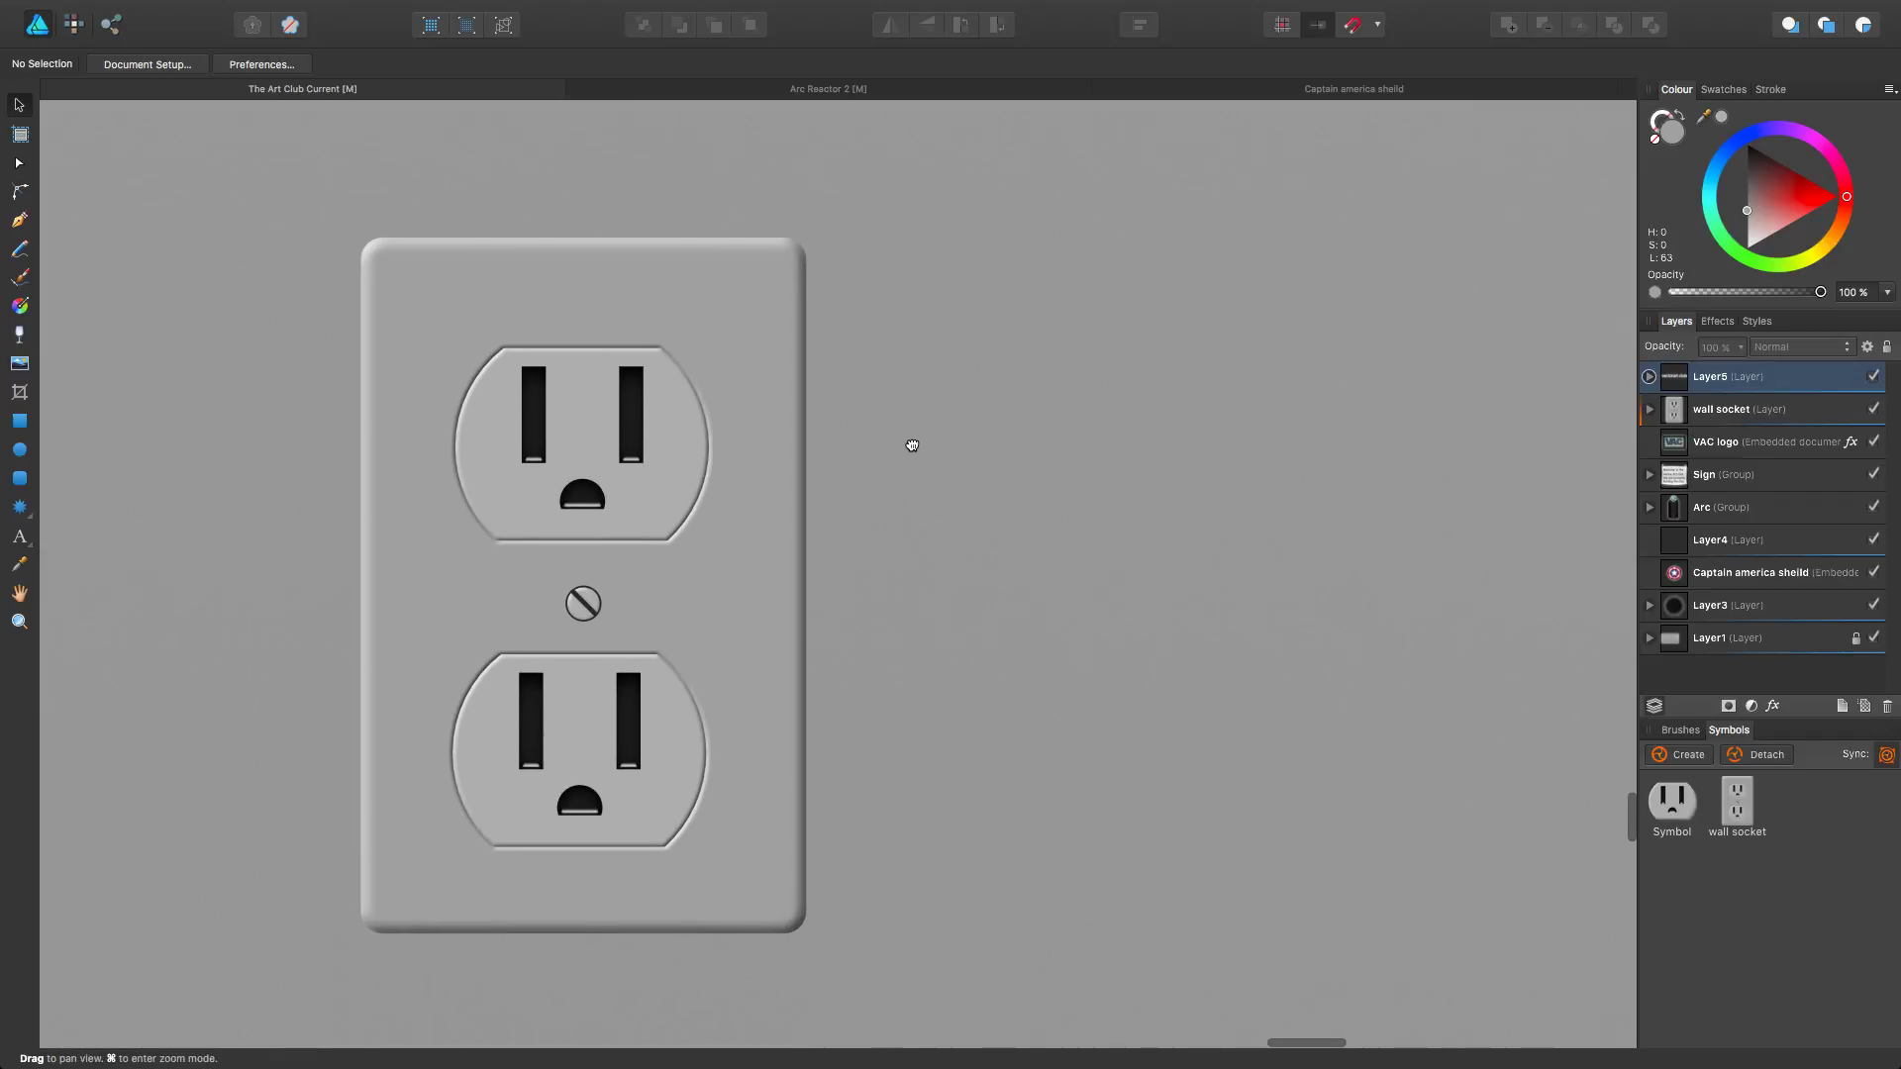
pyautogui.moveTo(1019, 508); pyautogui.dragTo(823, 488)
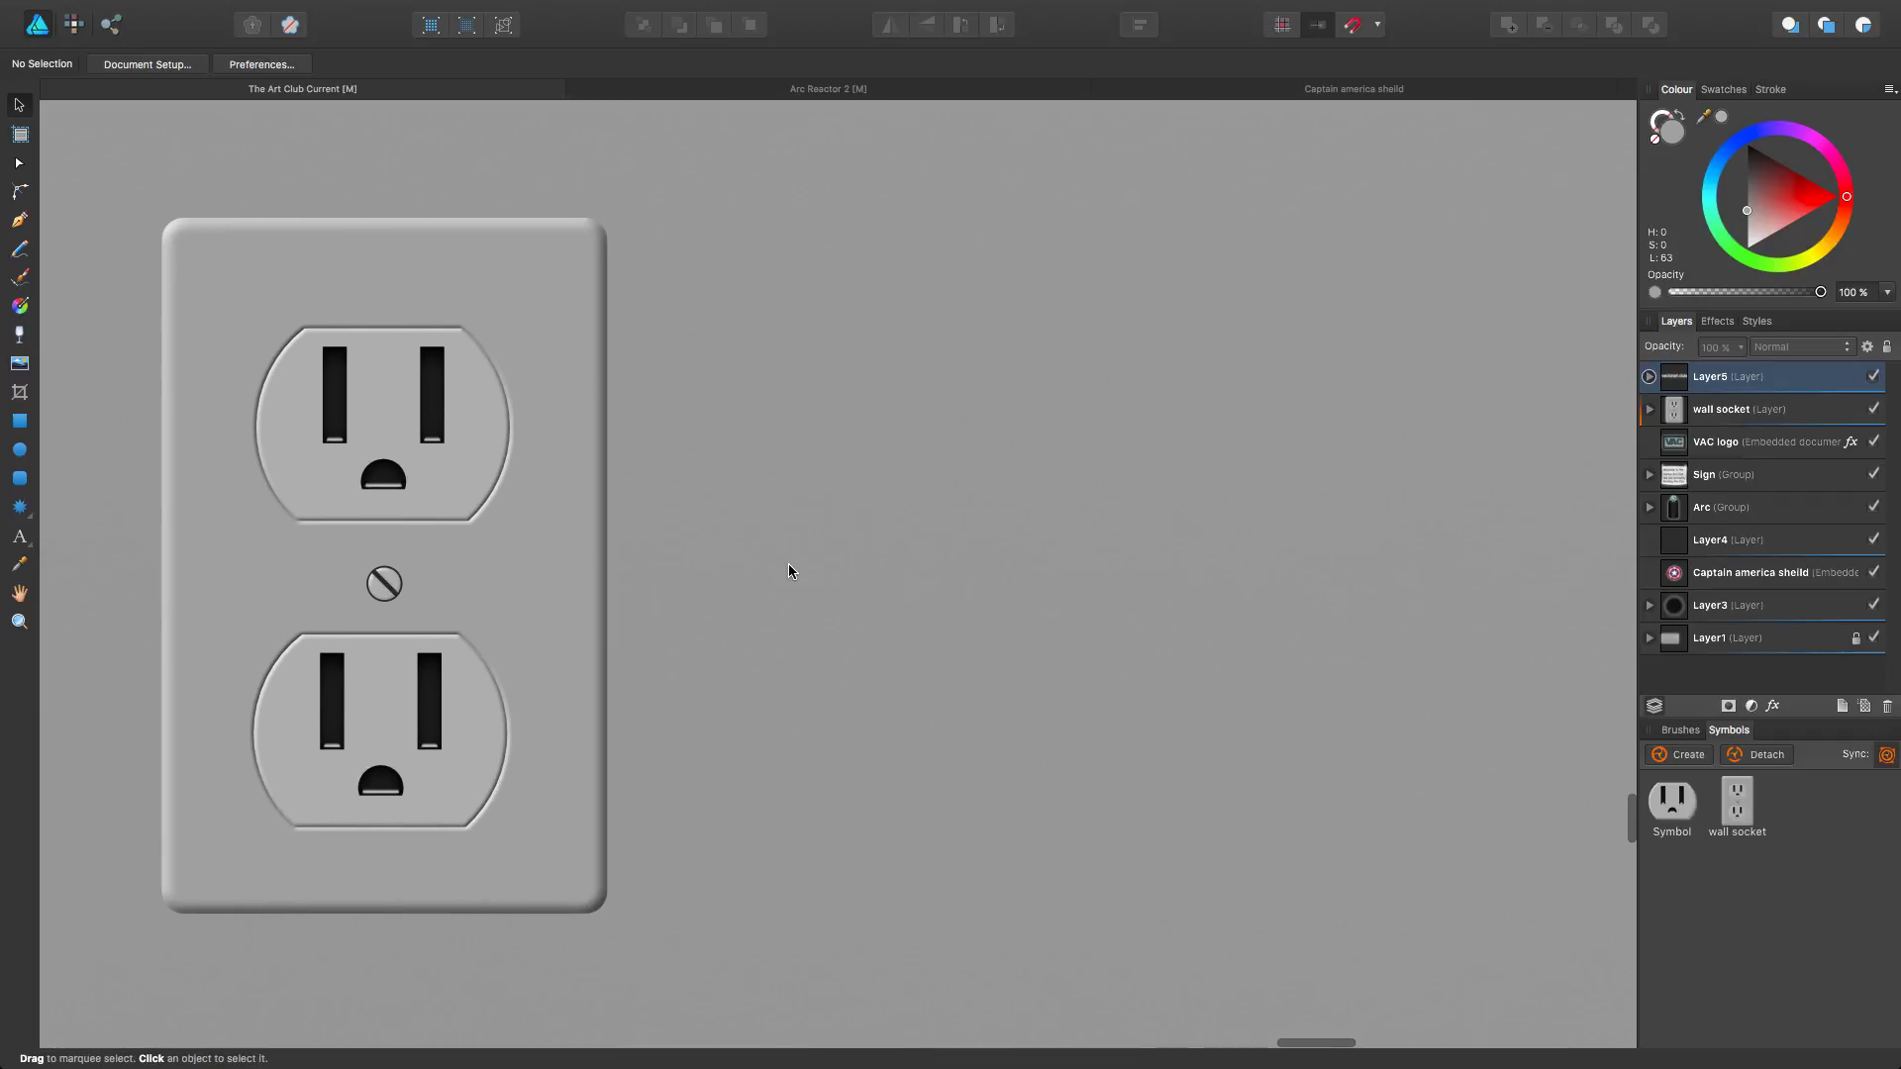
pyautogui.scroll(-2, 788, 562)
pyautogui.scroll(1, 788, 562)
pyautogui.scroll(1, 788, 563)
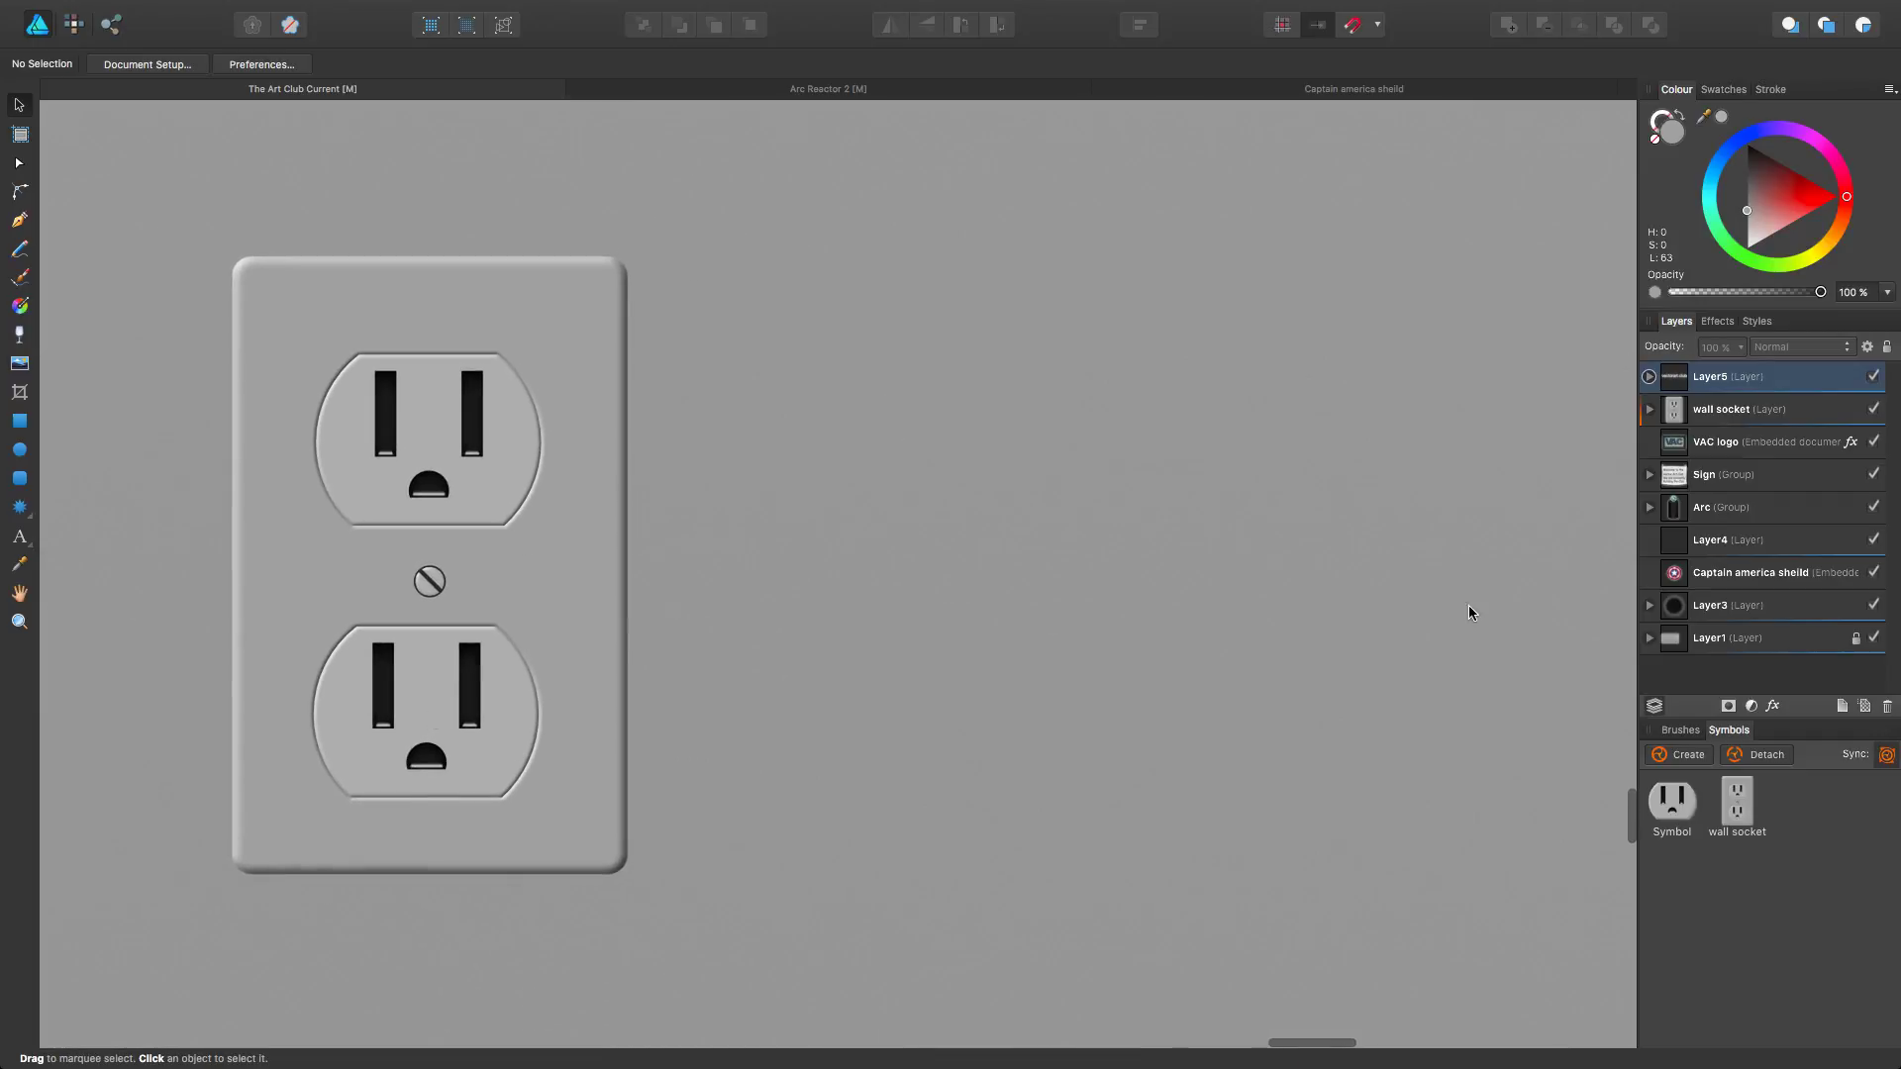
pyautogui.click(1752, 414)
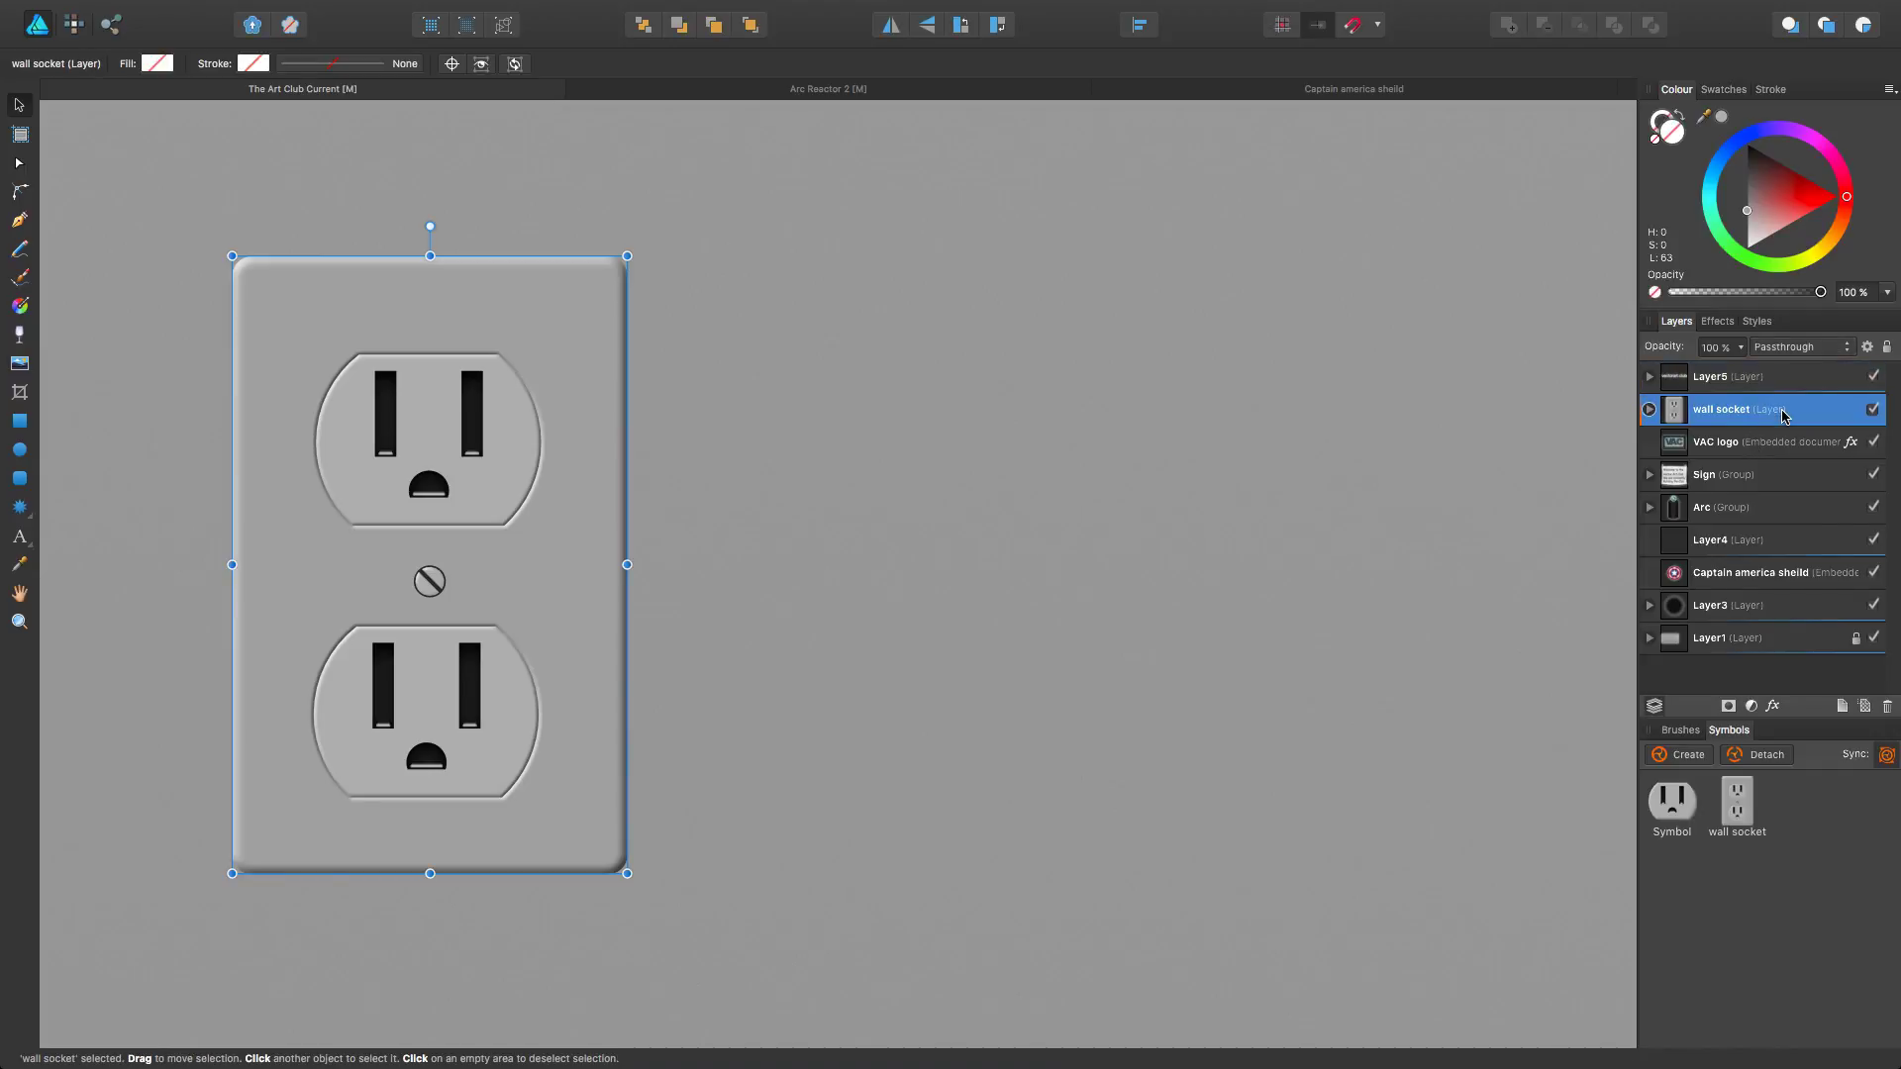
pyautogui.press('Delete')
pyautogui.click(1782, 414)
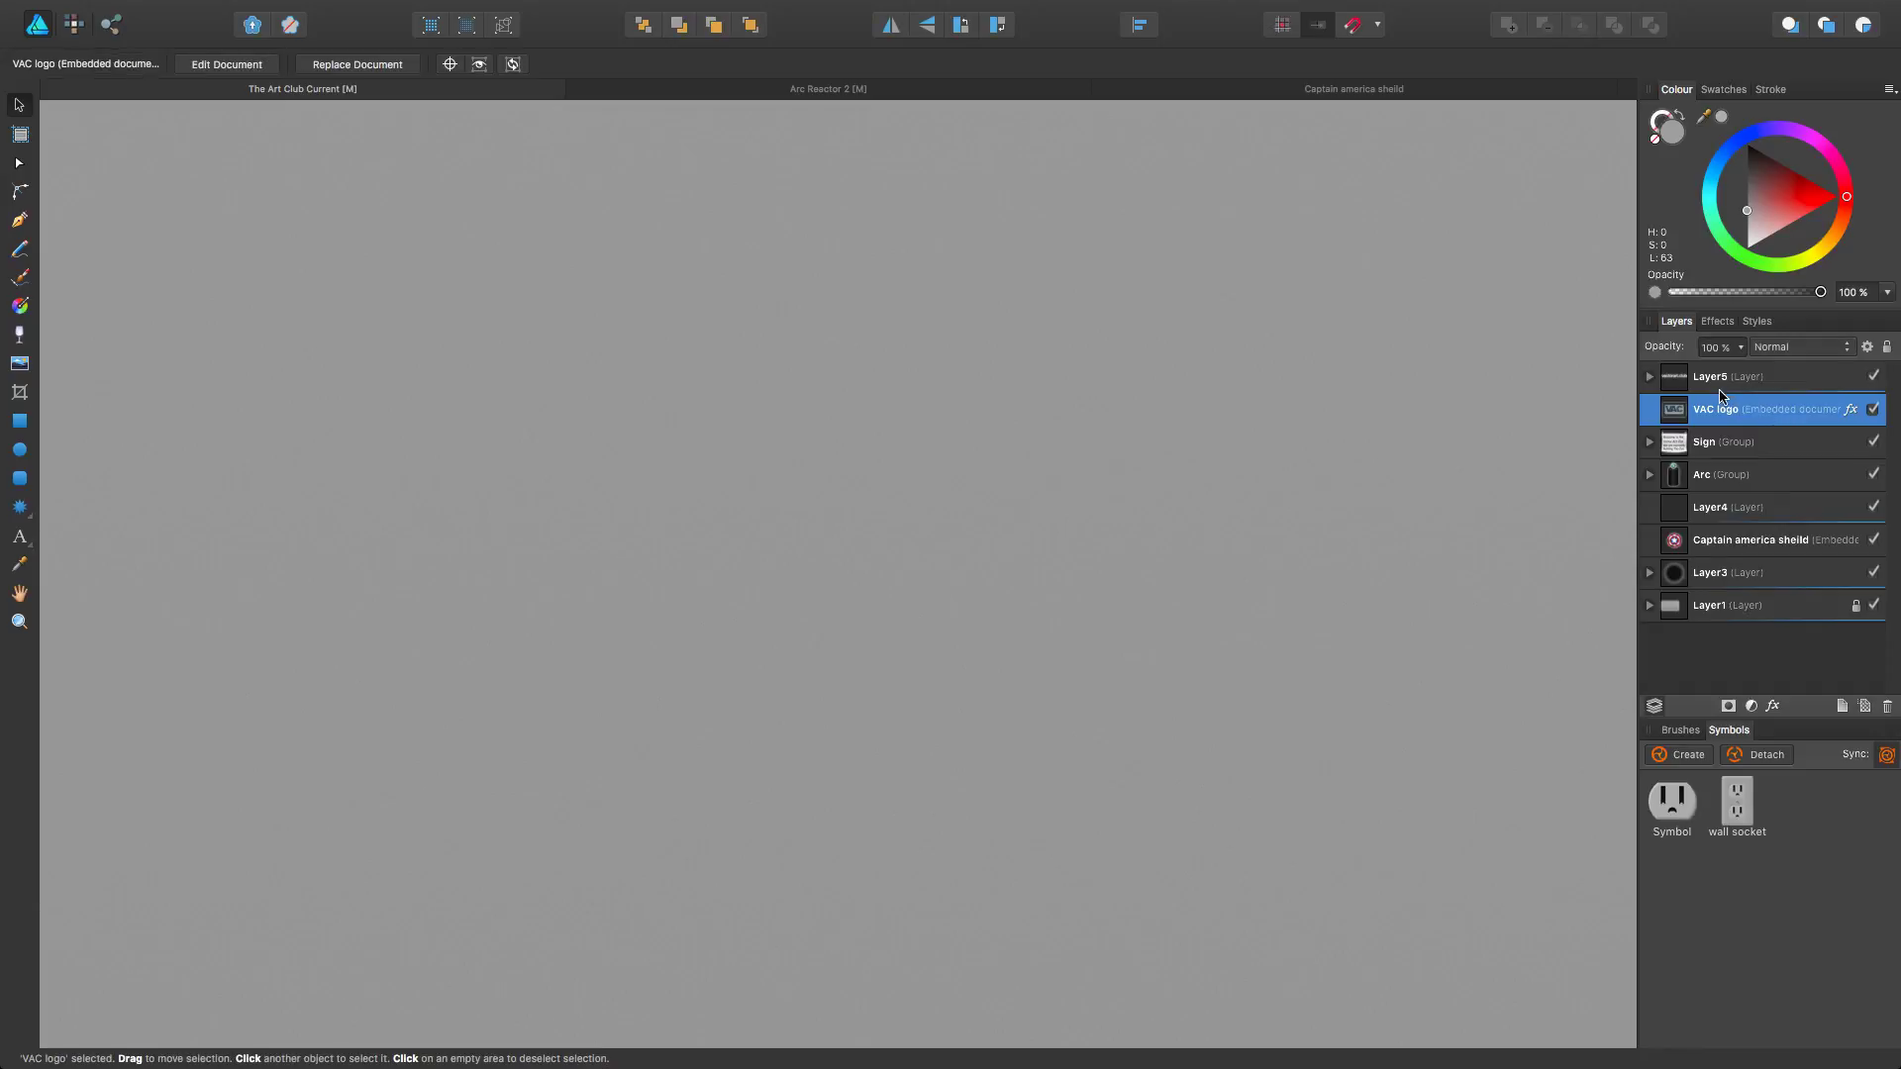
# Step: Hide Layer5 and add a new empty layer above it
pyautogui.click(1874, 377)
pyautogui.click(1794, 372)
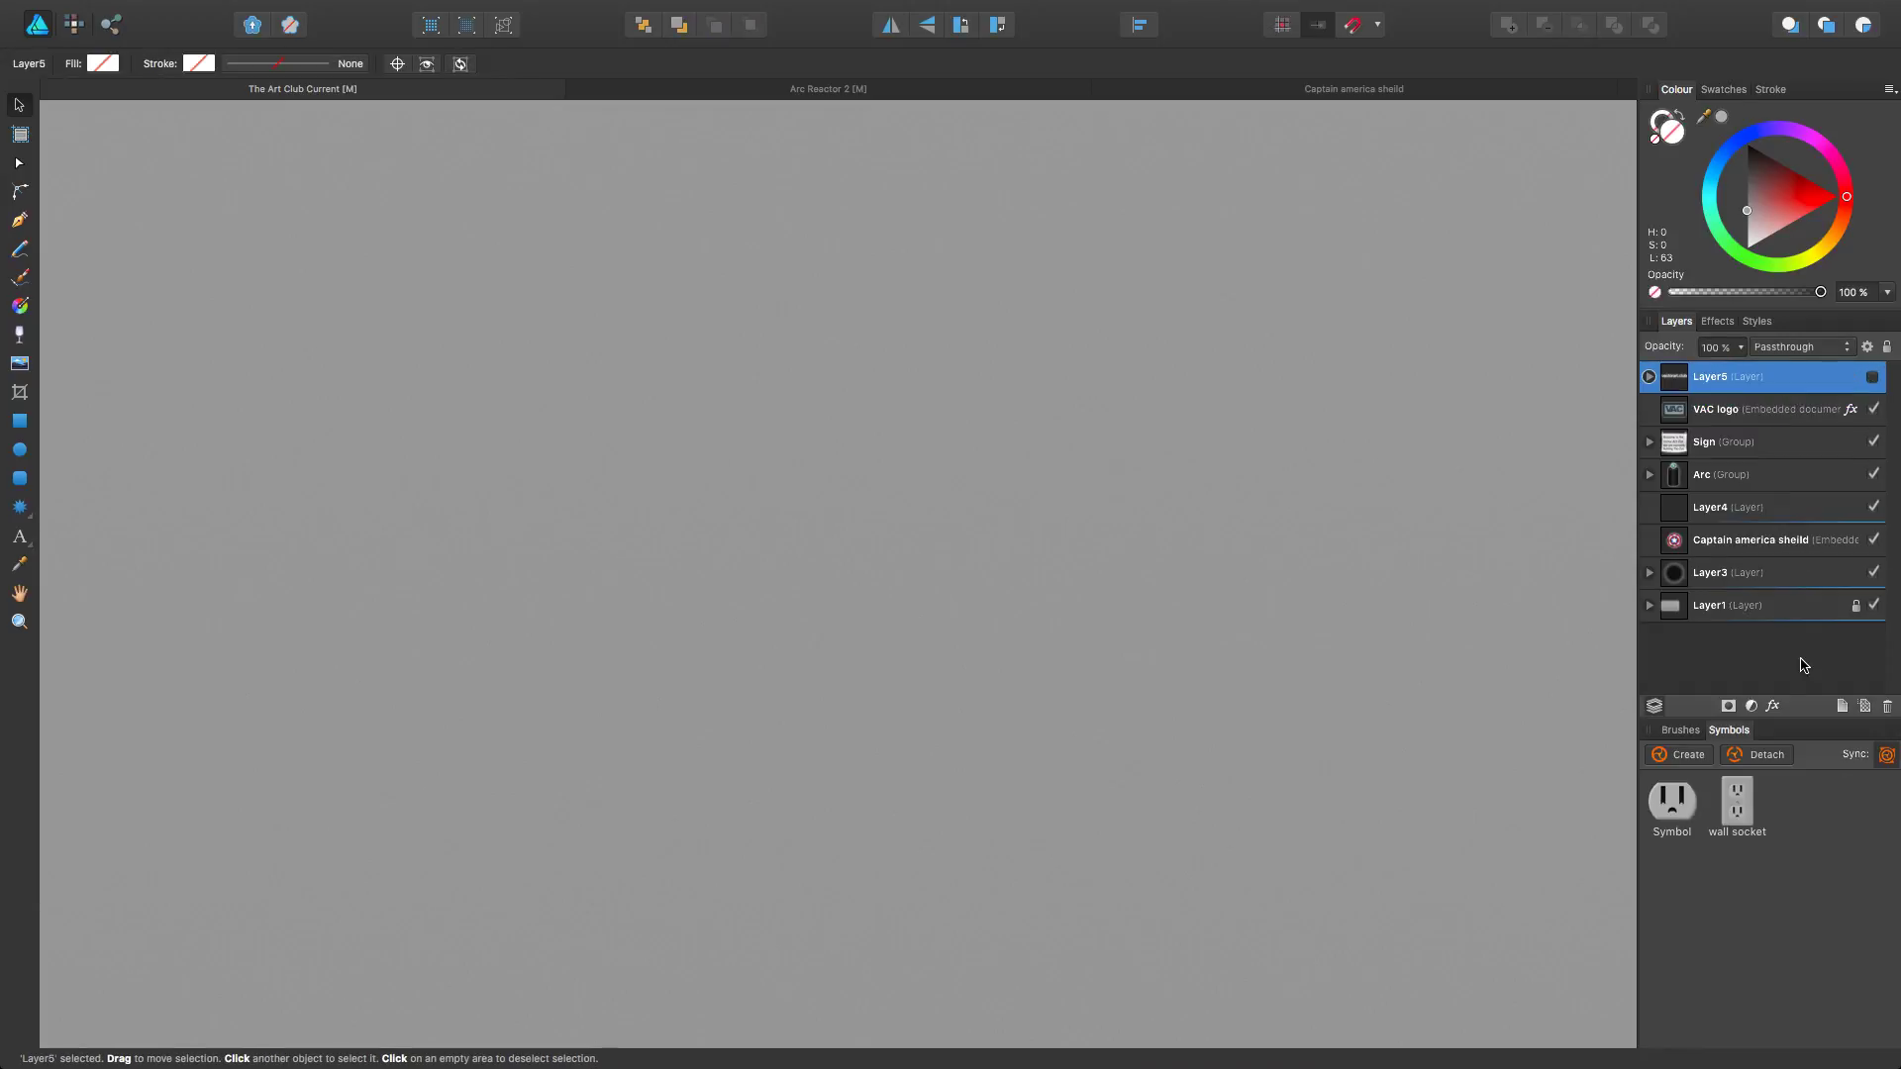
pyautogui.click(1843, 703)
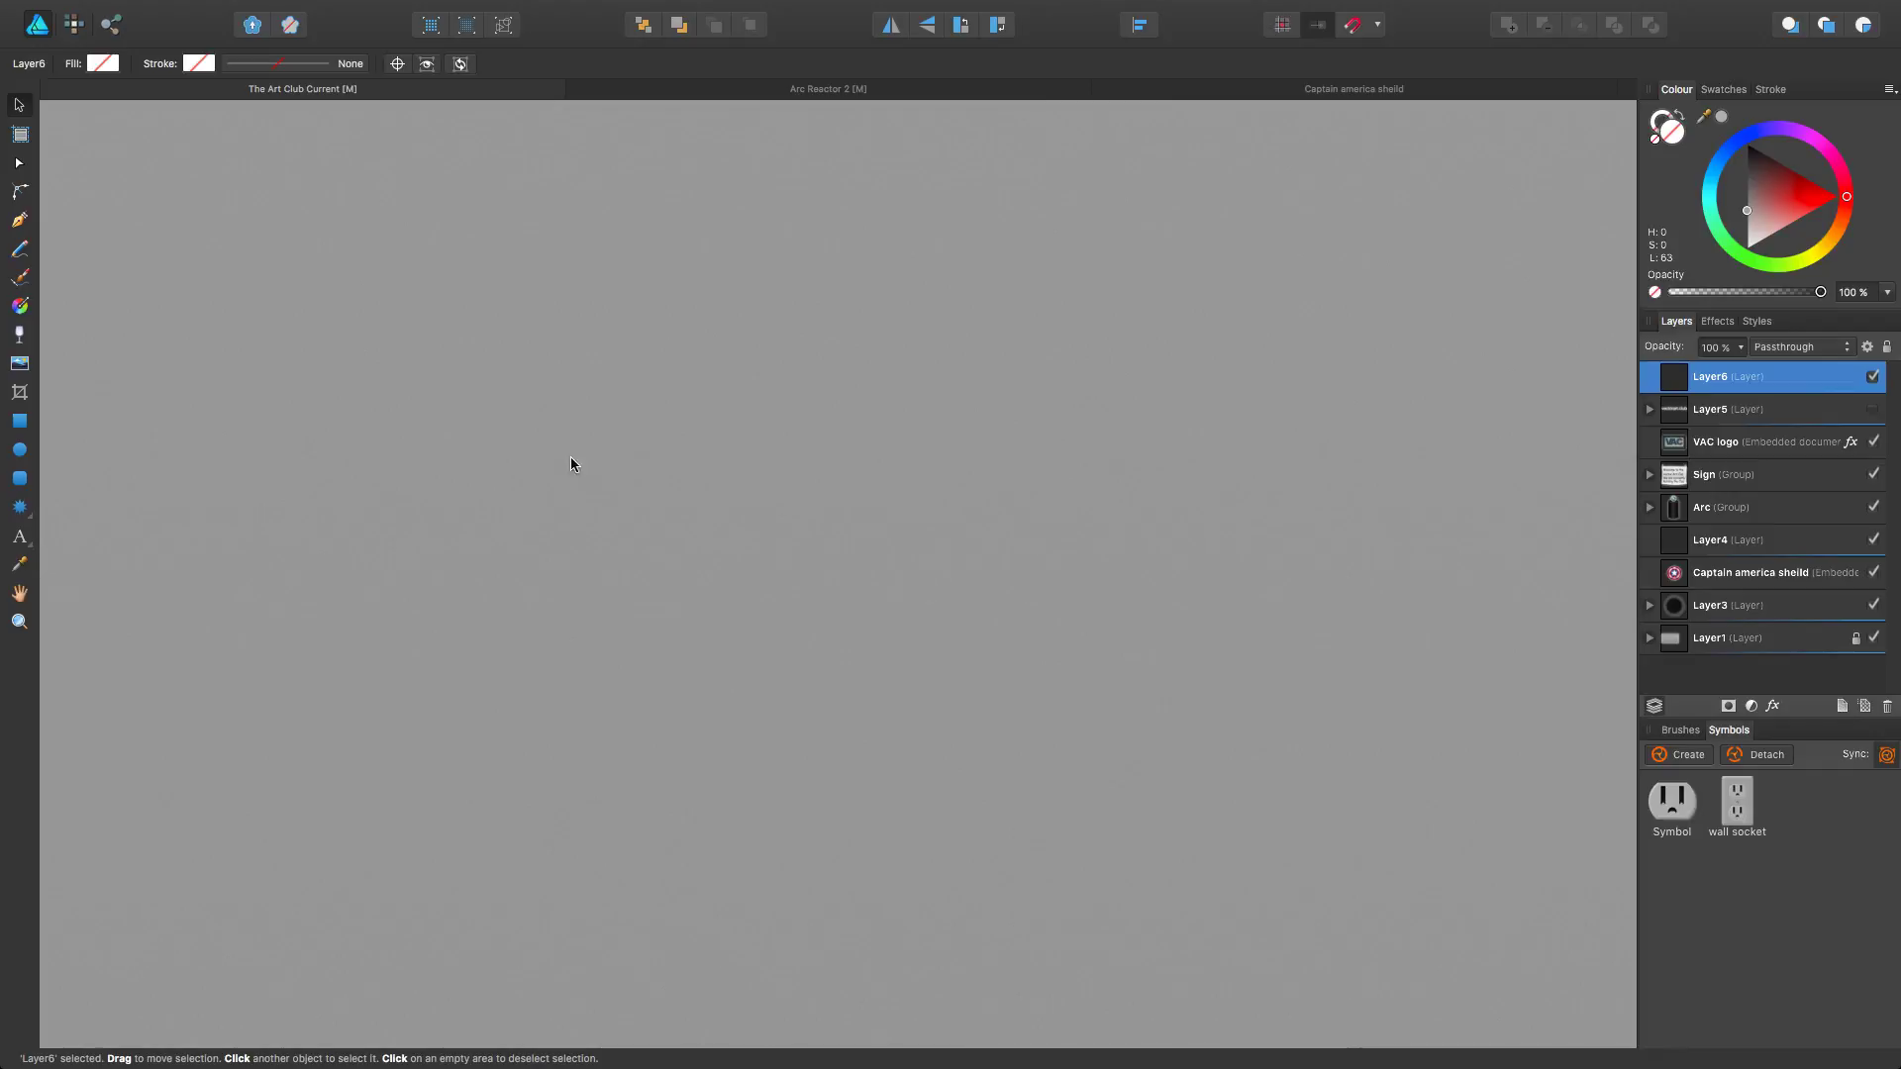
# Step: Draw a tall rounded rectangle for the socket's cover plate on the new layer with a 5 % corner radius
pyautogui.click(20, 481)
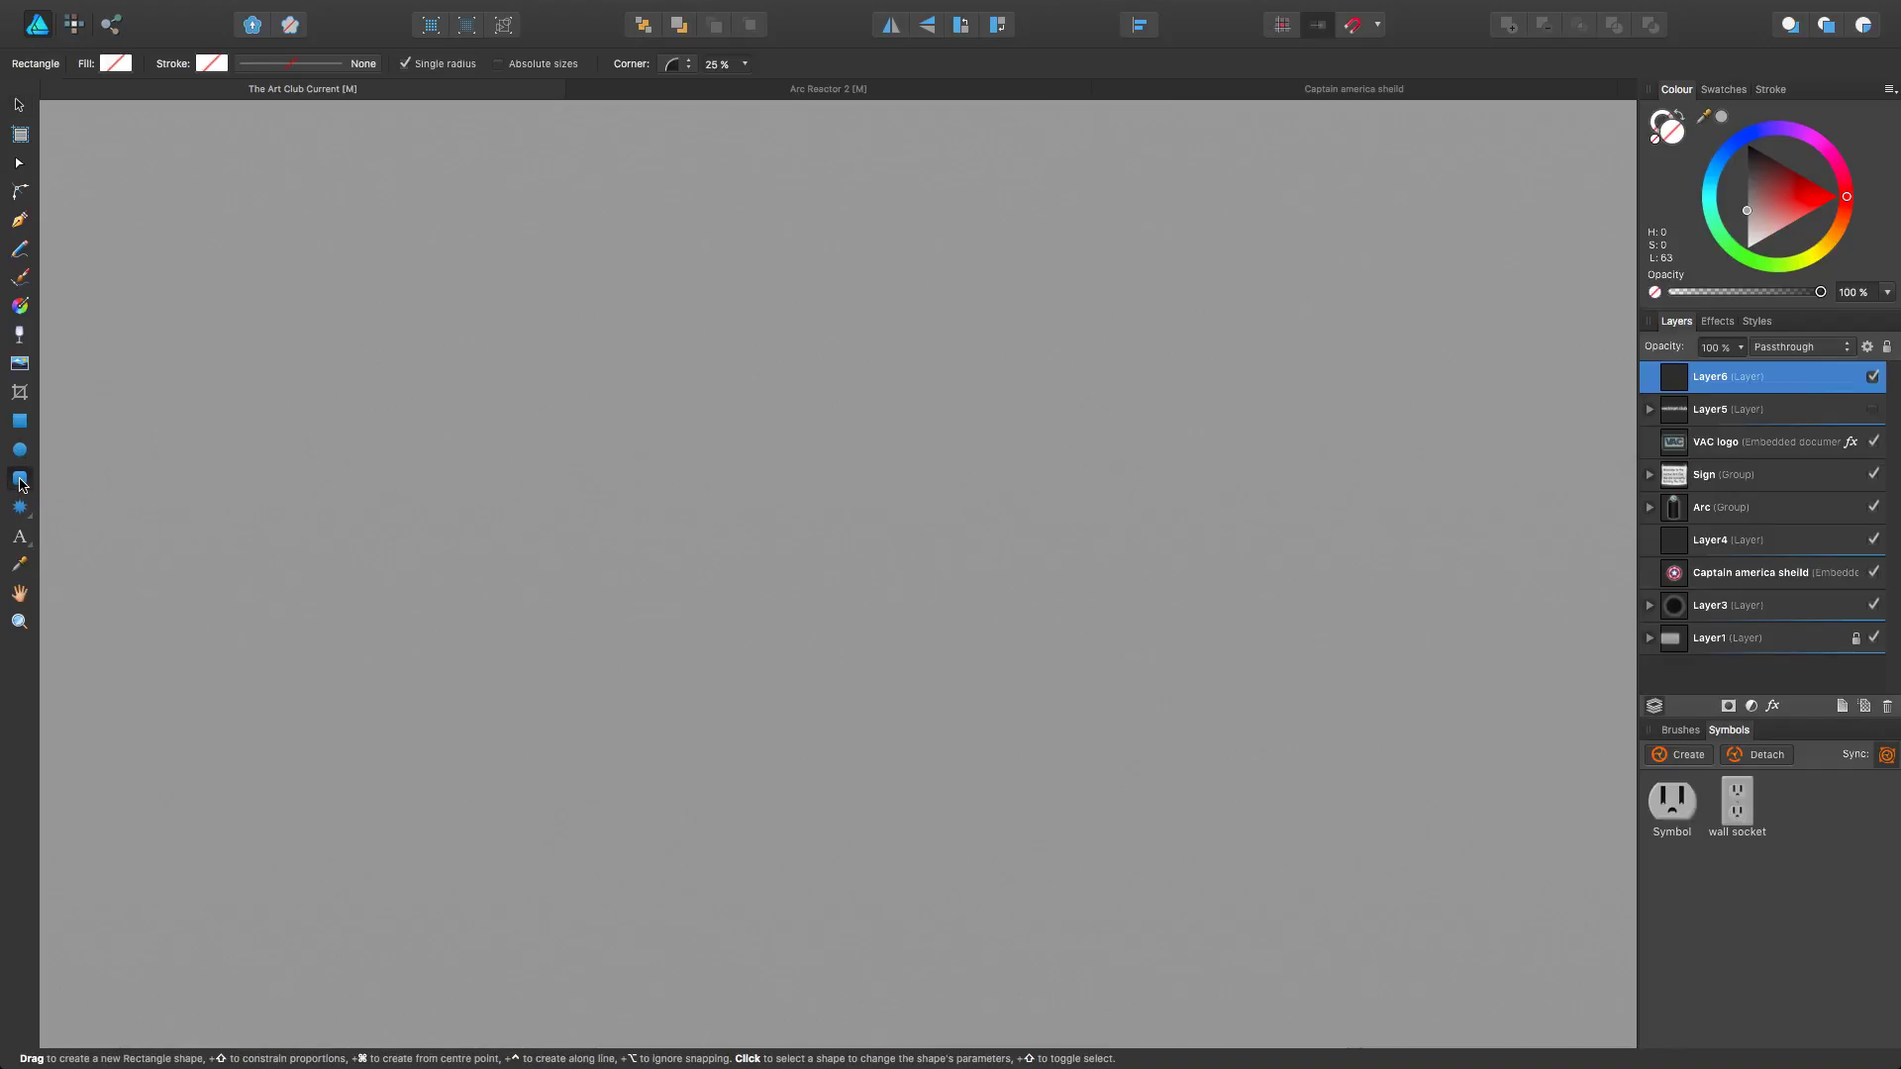
pyautogui.moveTo(605, 222); pyautogui.dragTo(1114, 1001)
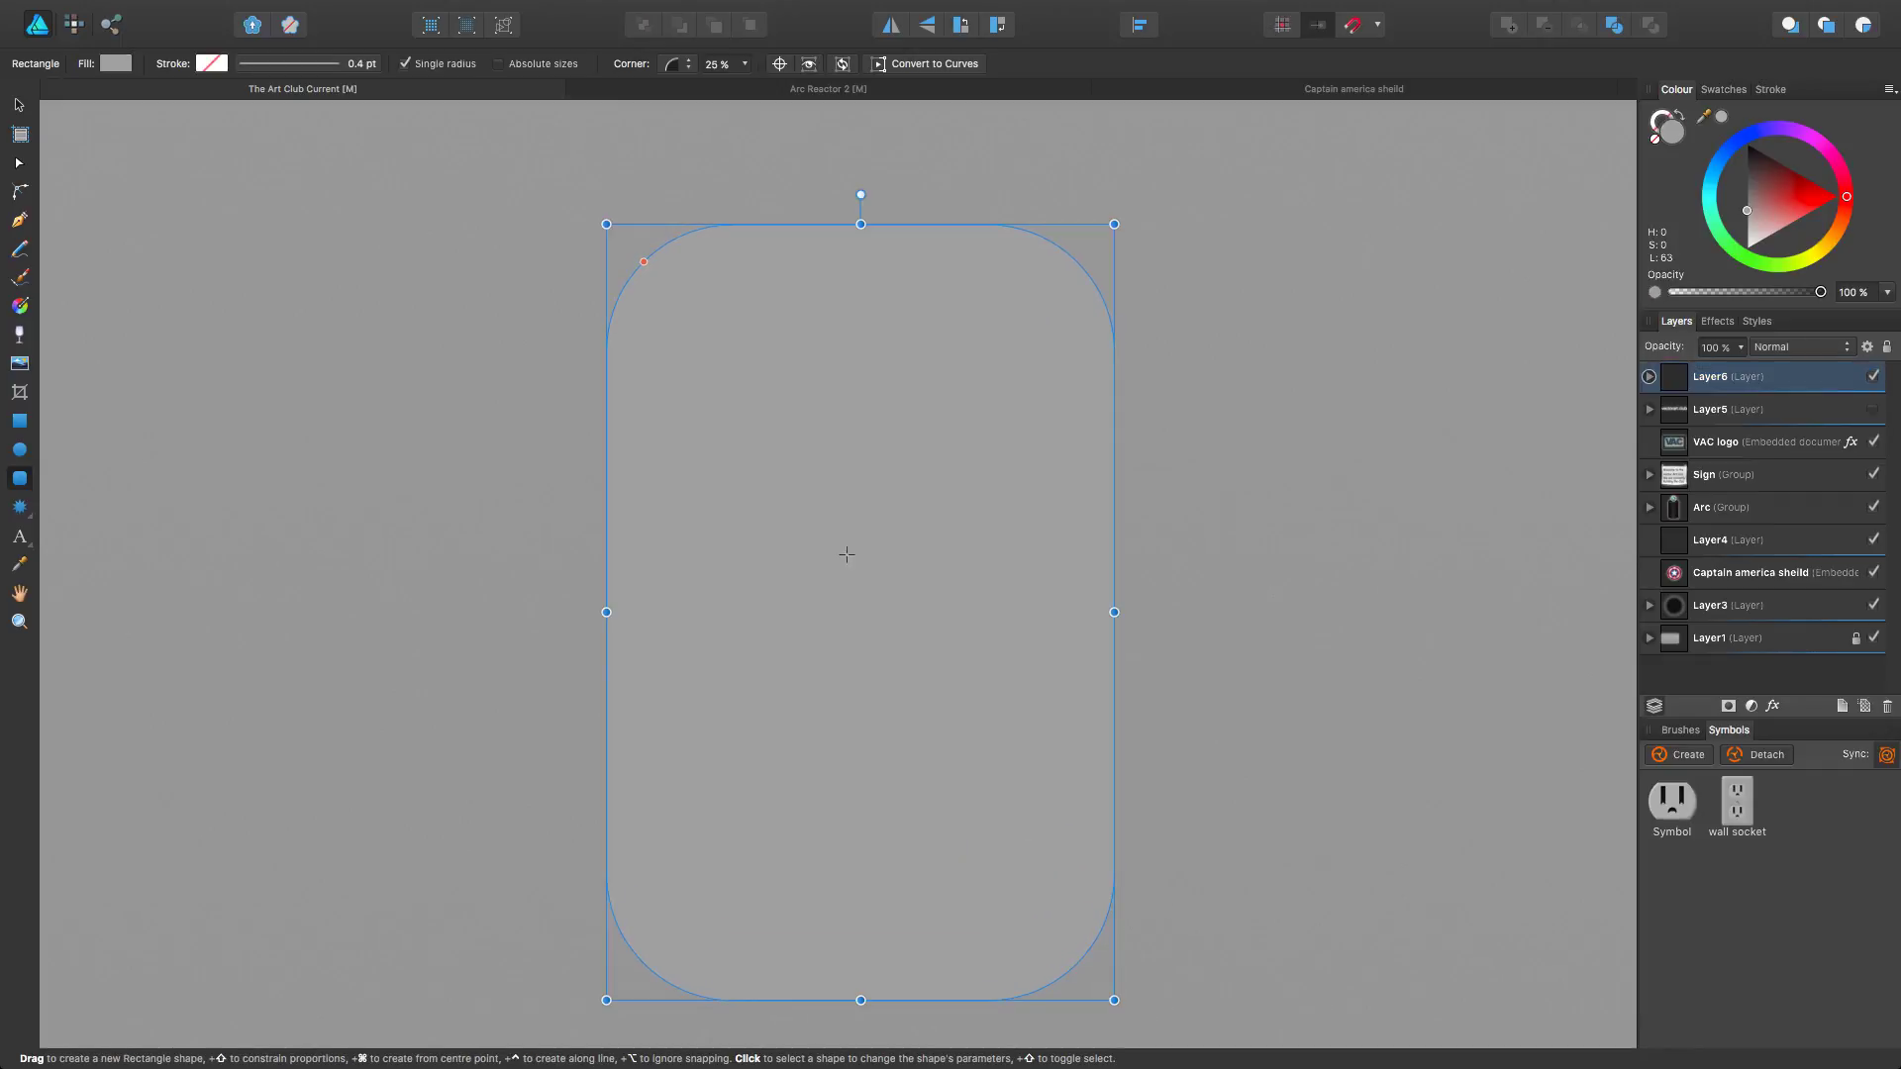
pyautogui.click(745, 65)
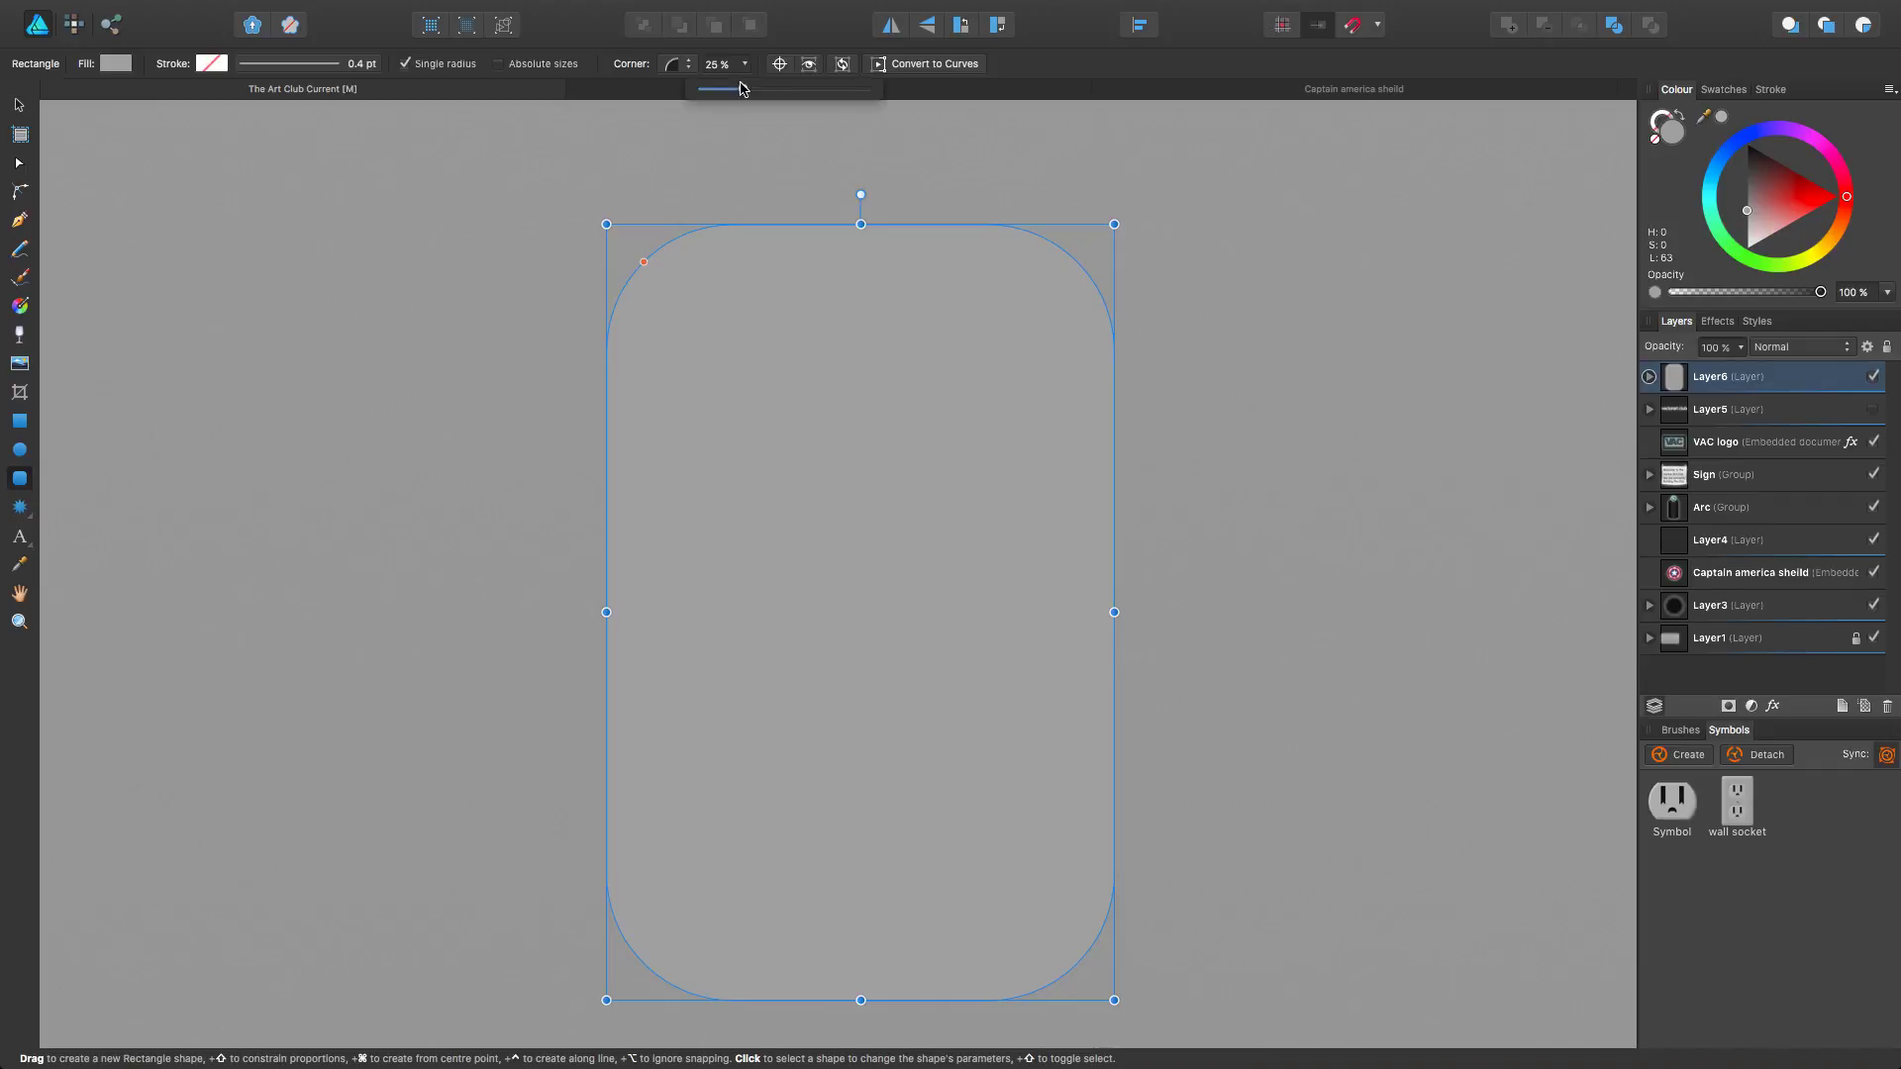
pyautogui.moveTo(742, 88); pyautogui.dragTo(711, 89)
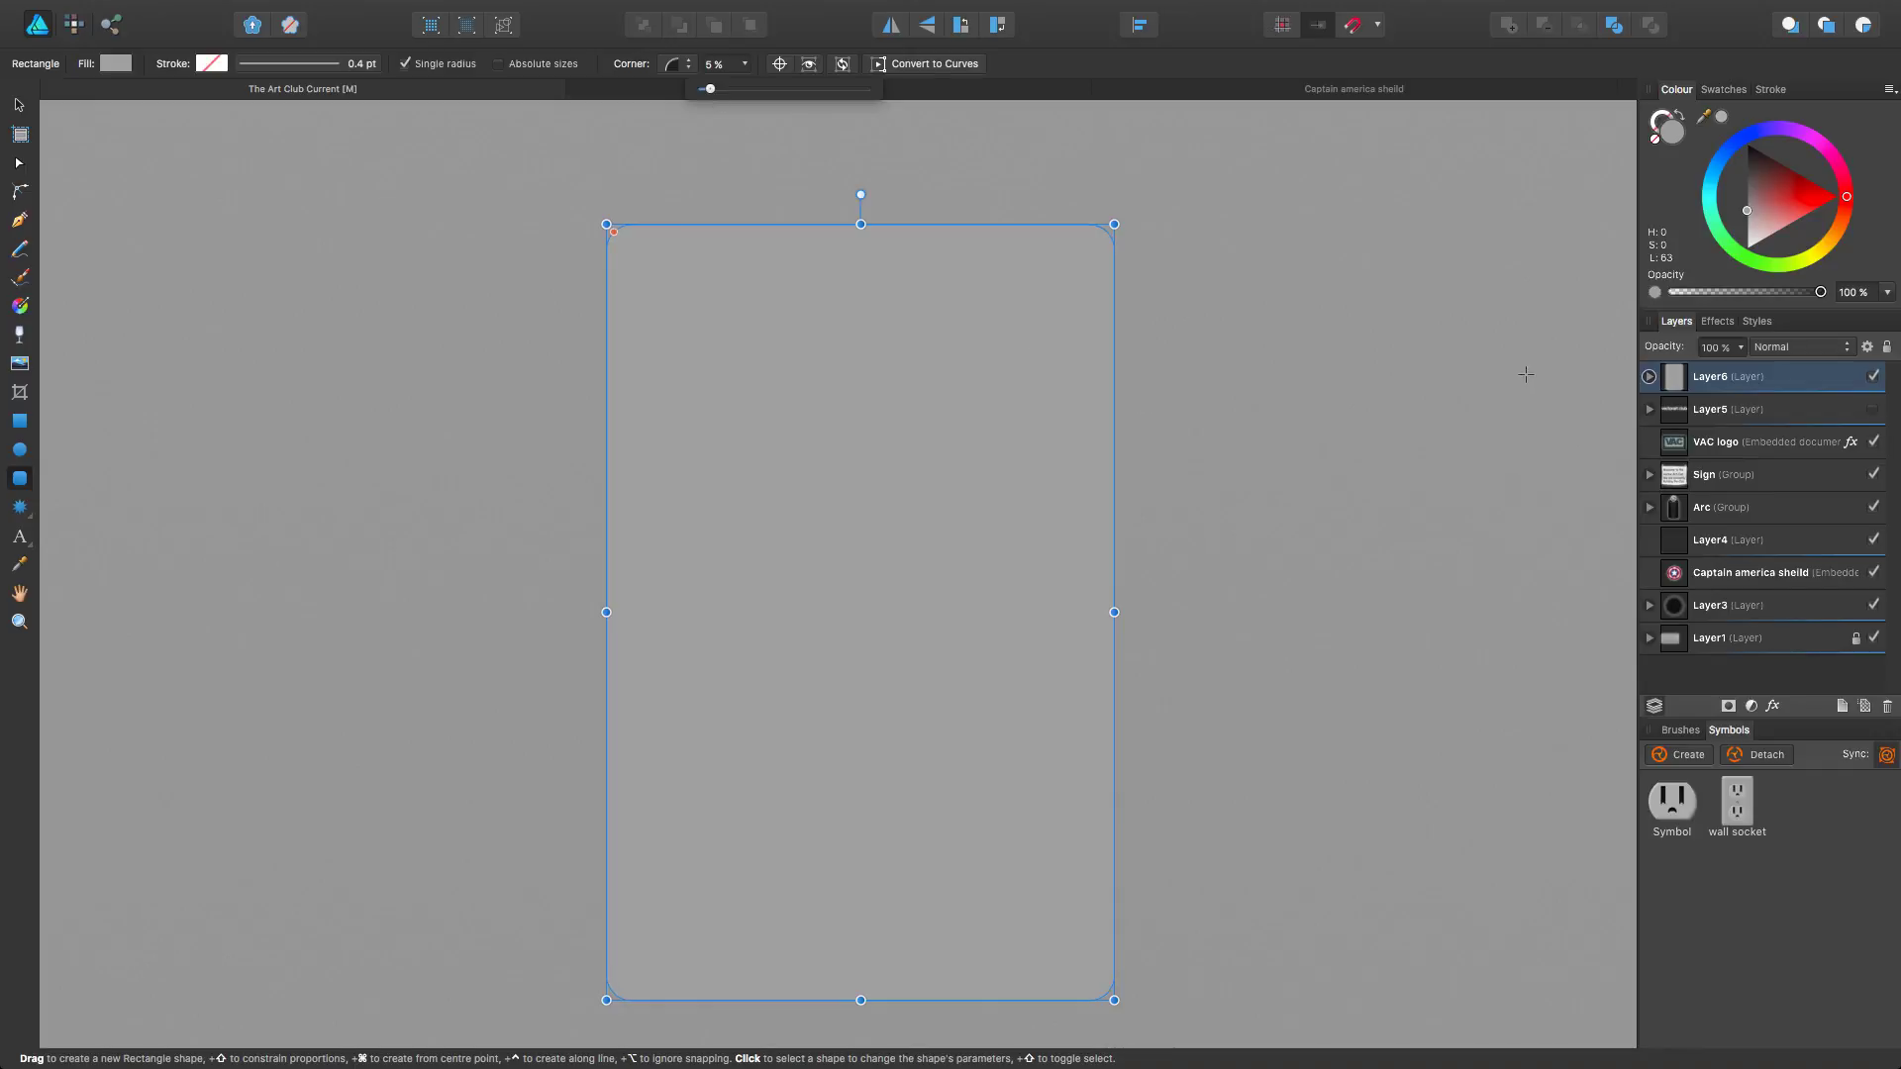
# Step: Lighten the cover plate's grey fill to a lightness of 72
pyautogui.moveTo(1746, 211); pyautogui.dragTo(1749, 226)
pyautogui.click(920, 420)
pyautogui.scroll(-2, 921, 420)
pyautogui.moveTo(926, 430); pyautogui.dragTo(894, 419)
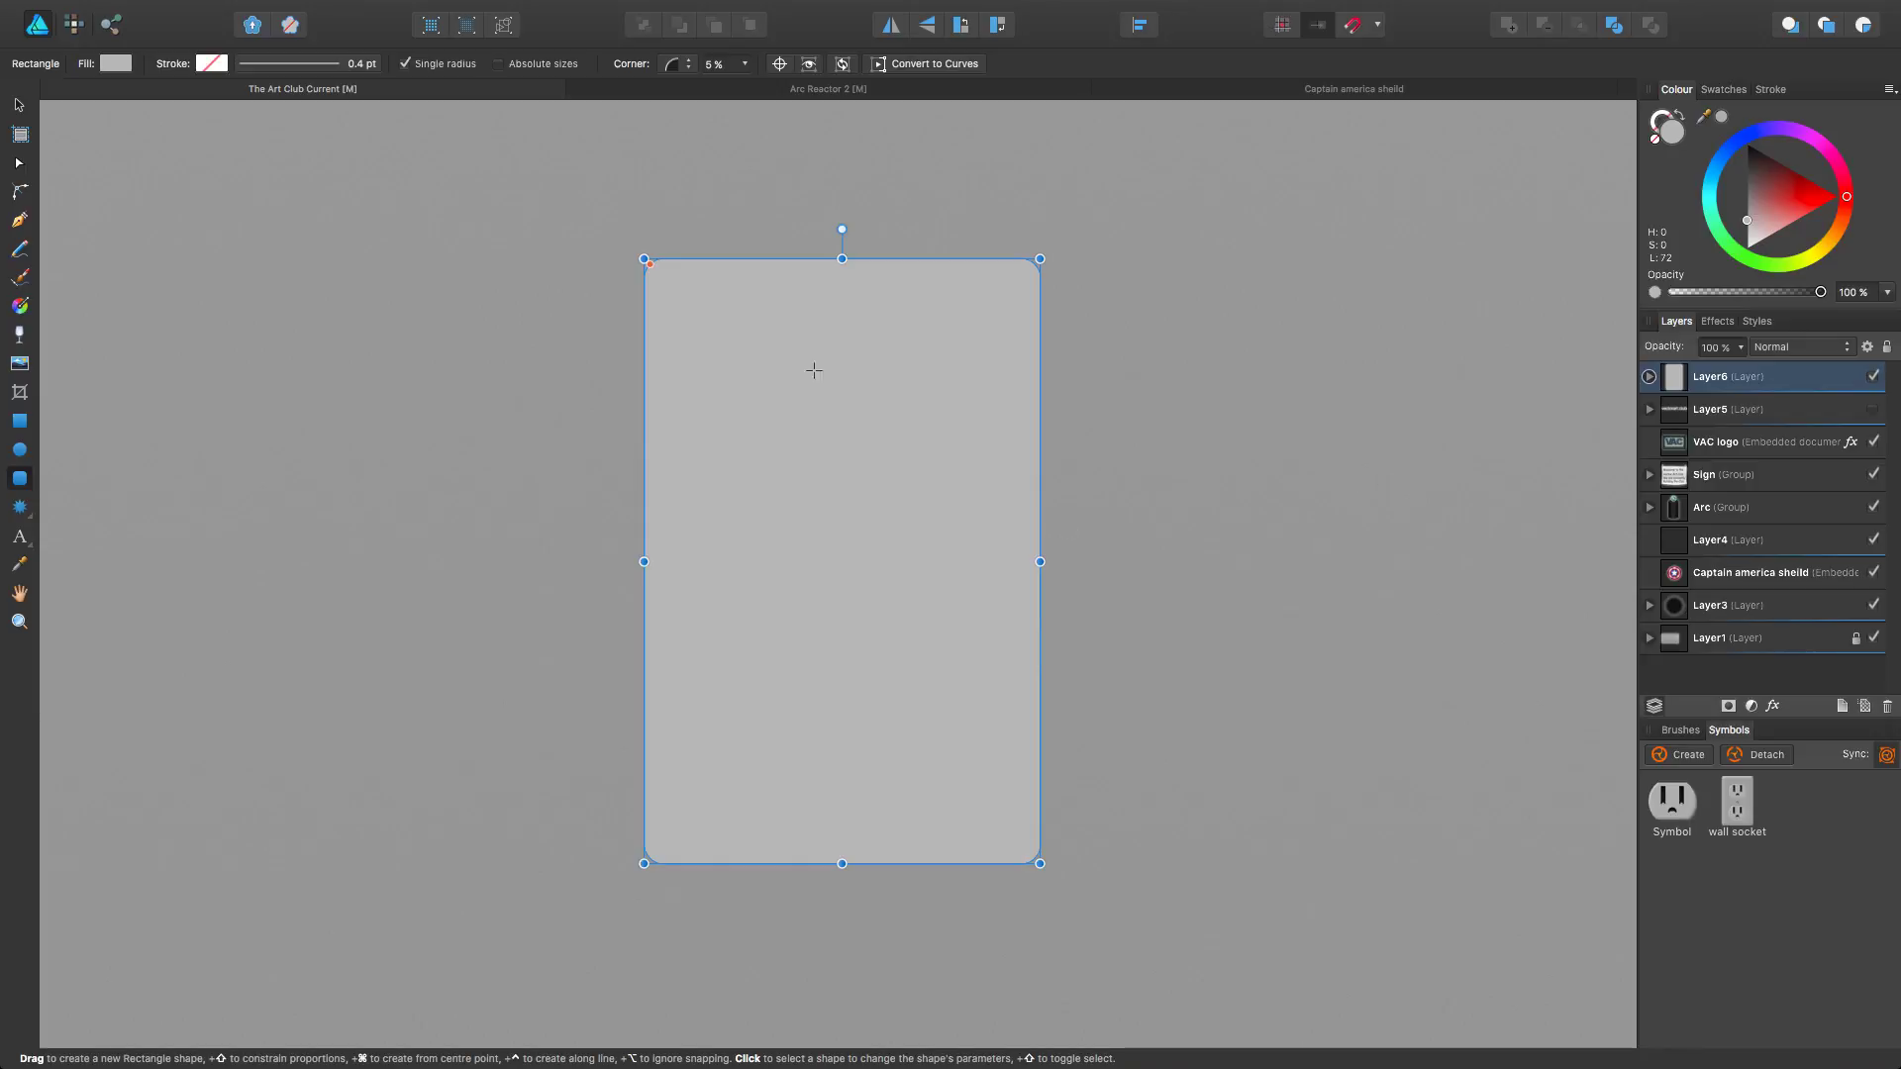
# Step: Delete the wall socket symbol and the remaining socket face symbol from the document's symbols, confirming both deletions
pyautogui.rightClick(1740, 811)
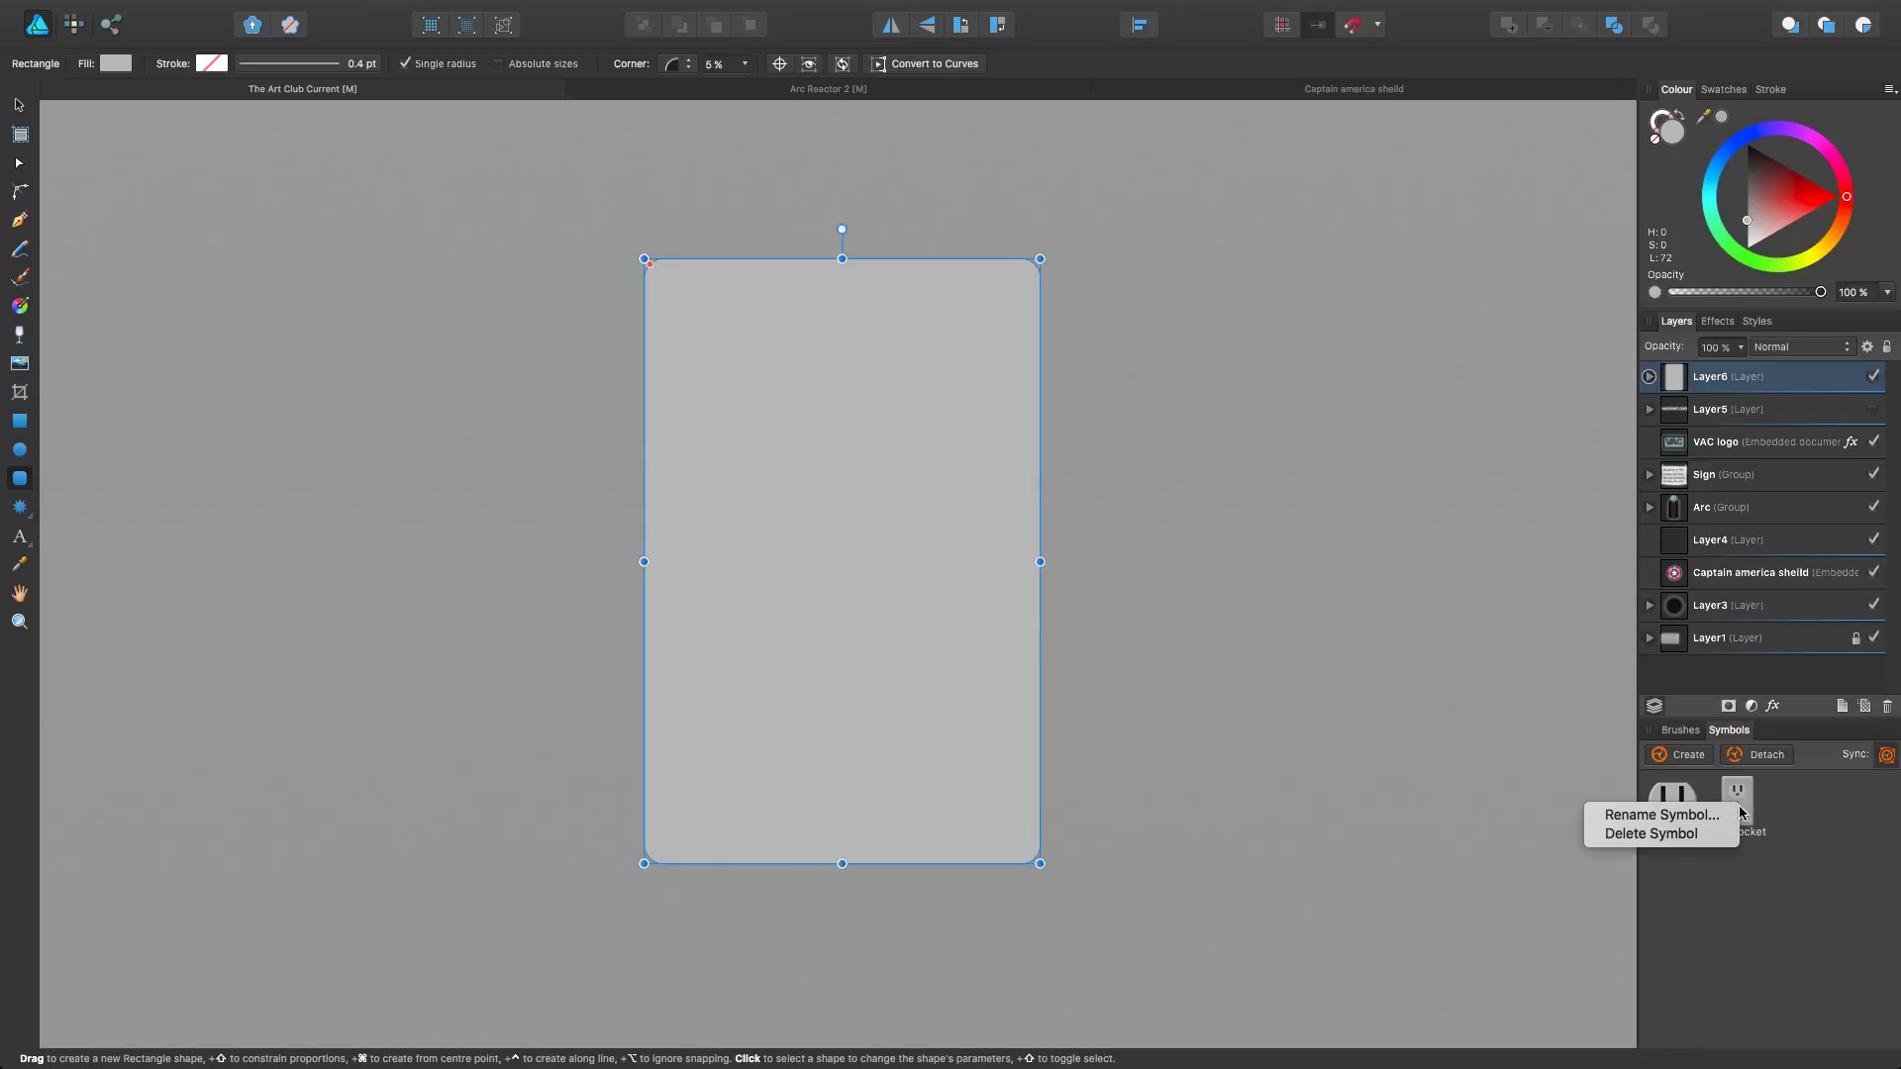
pyautogui.click(1689, 837)
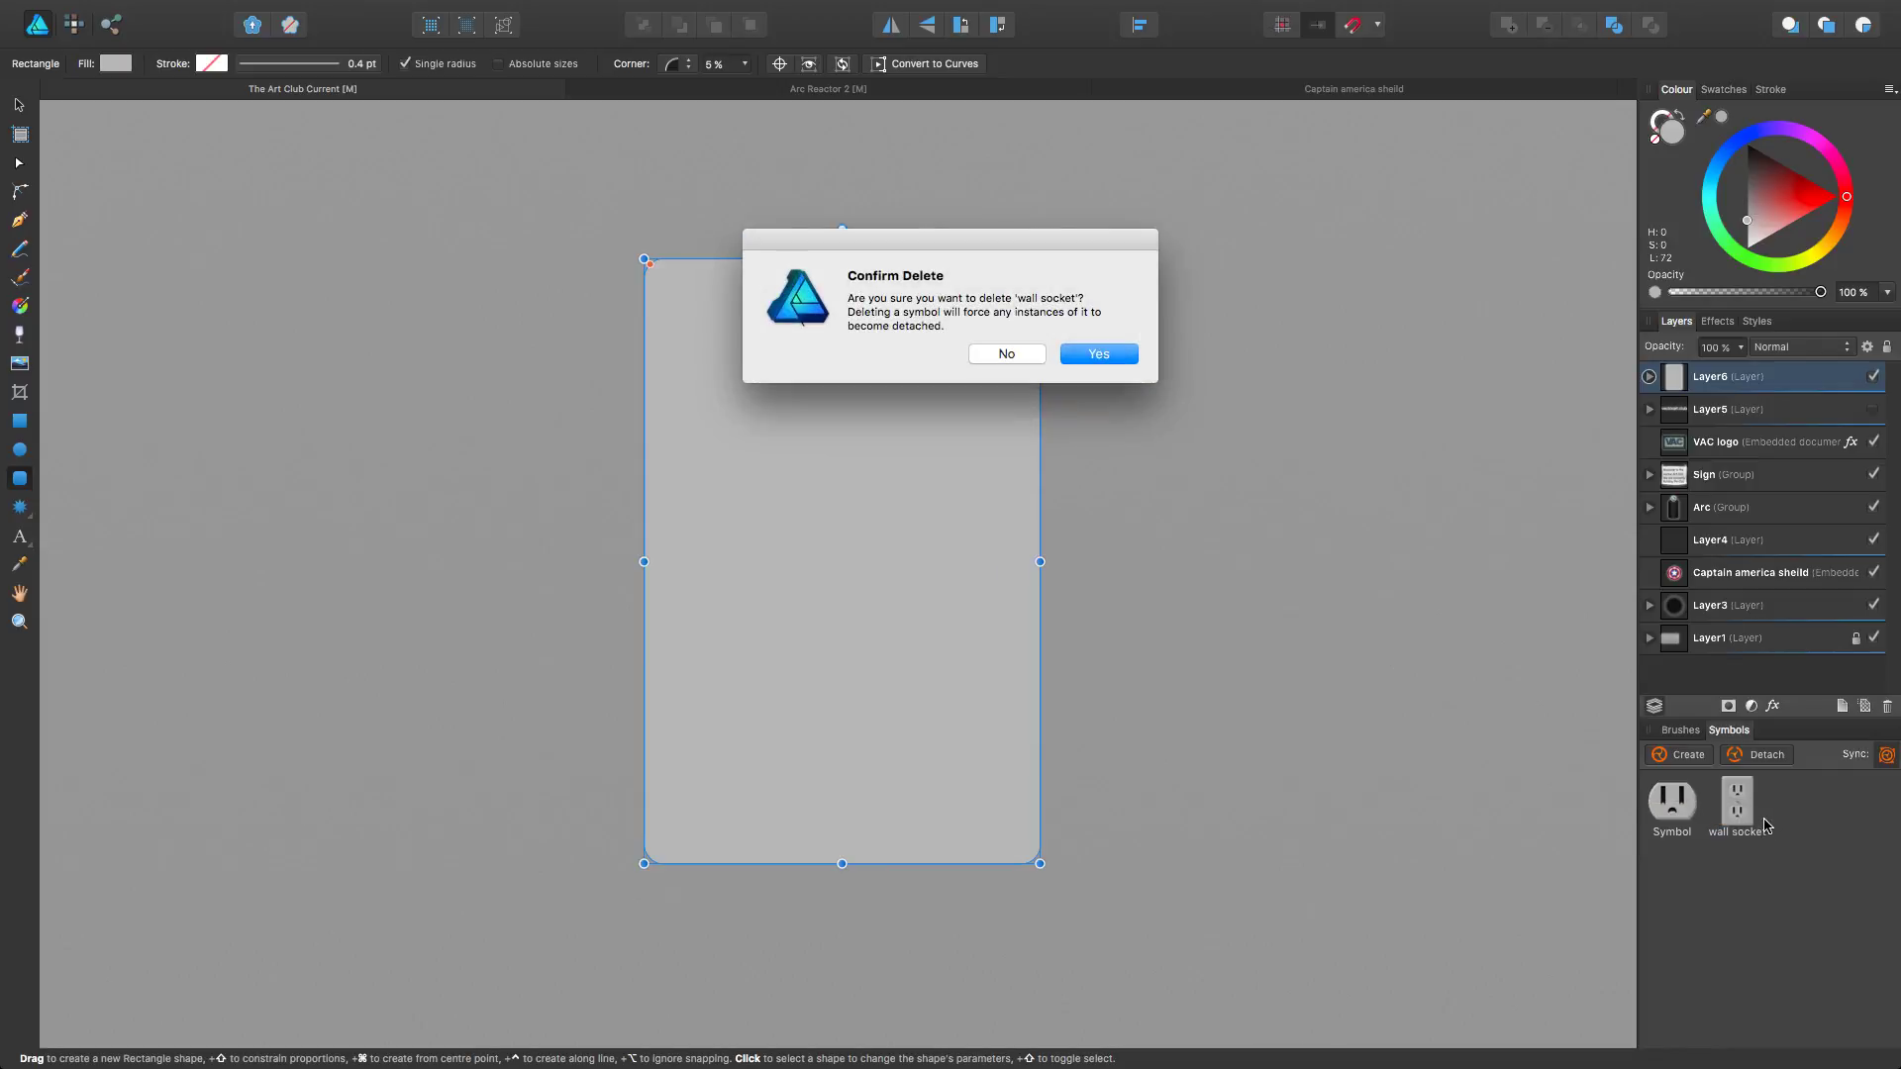
pyautogui.click(1089, 359)
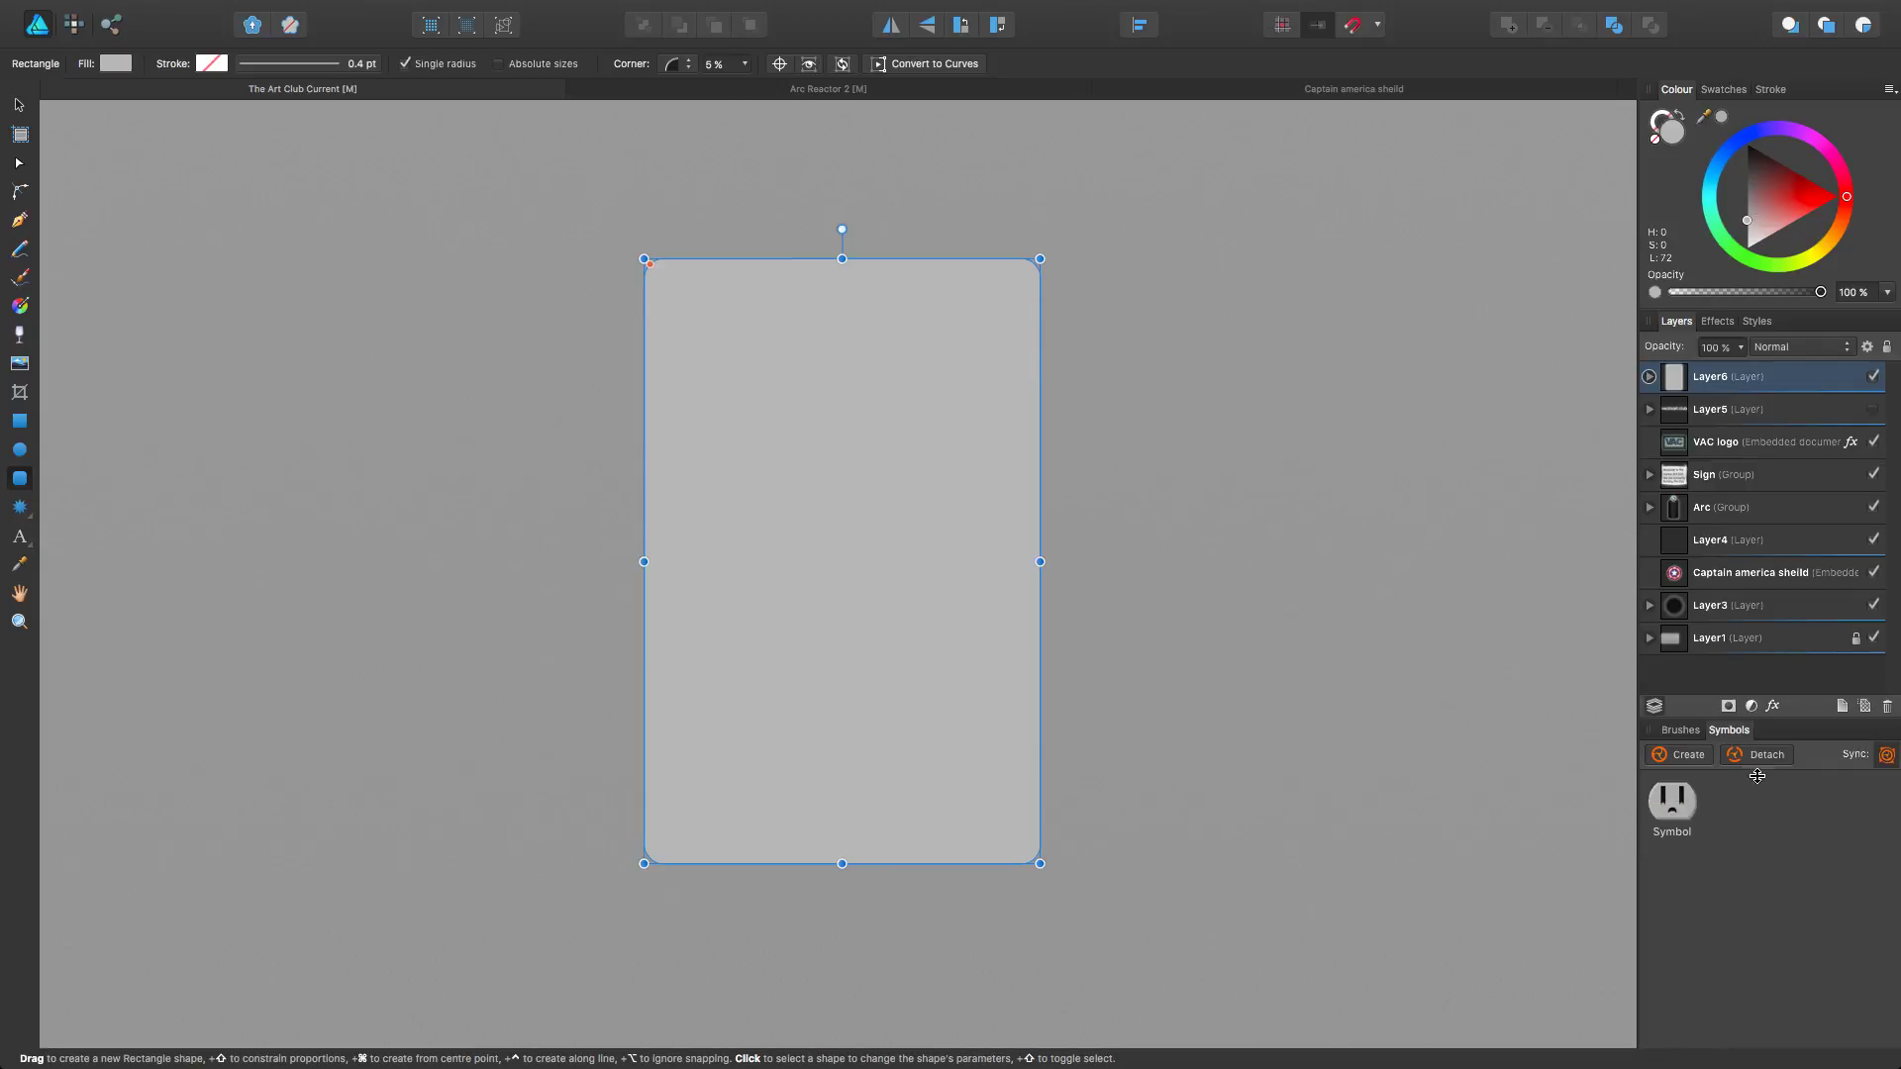
pyautogui.rightClick(1676, 797)
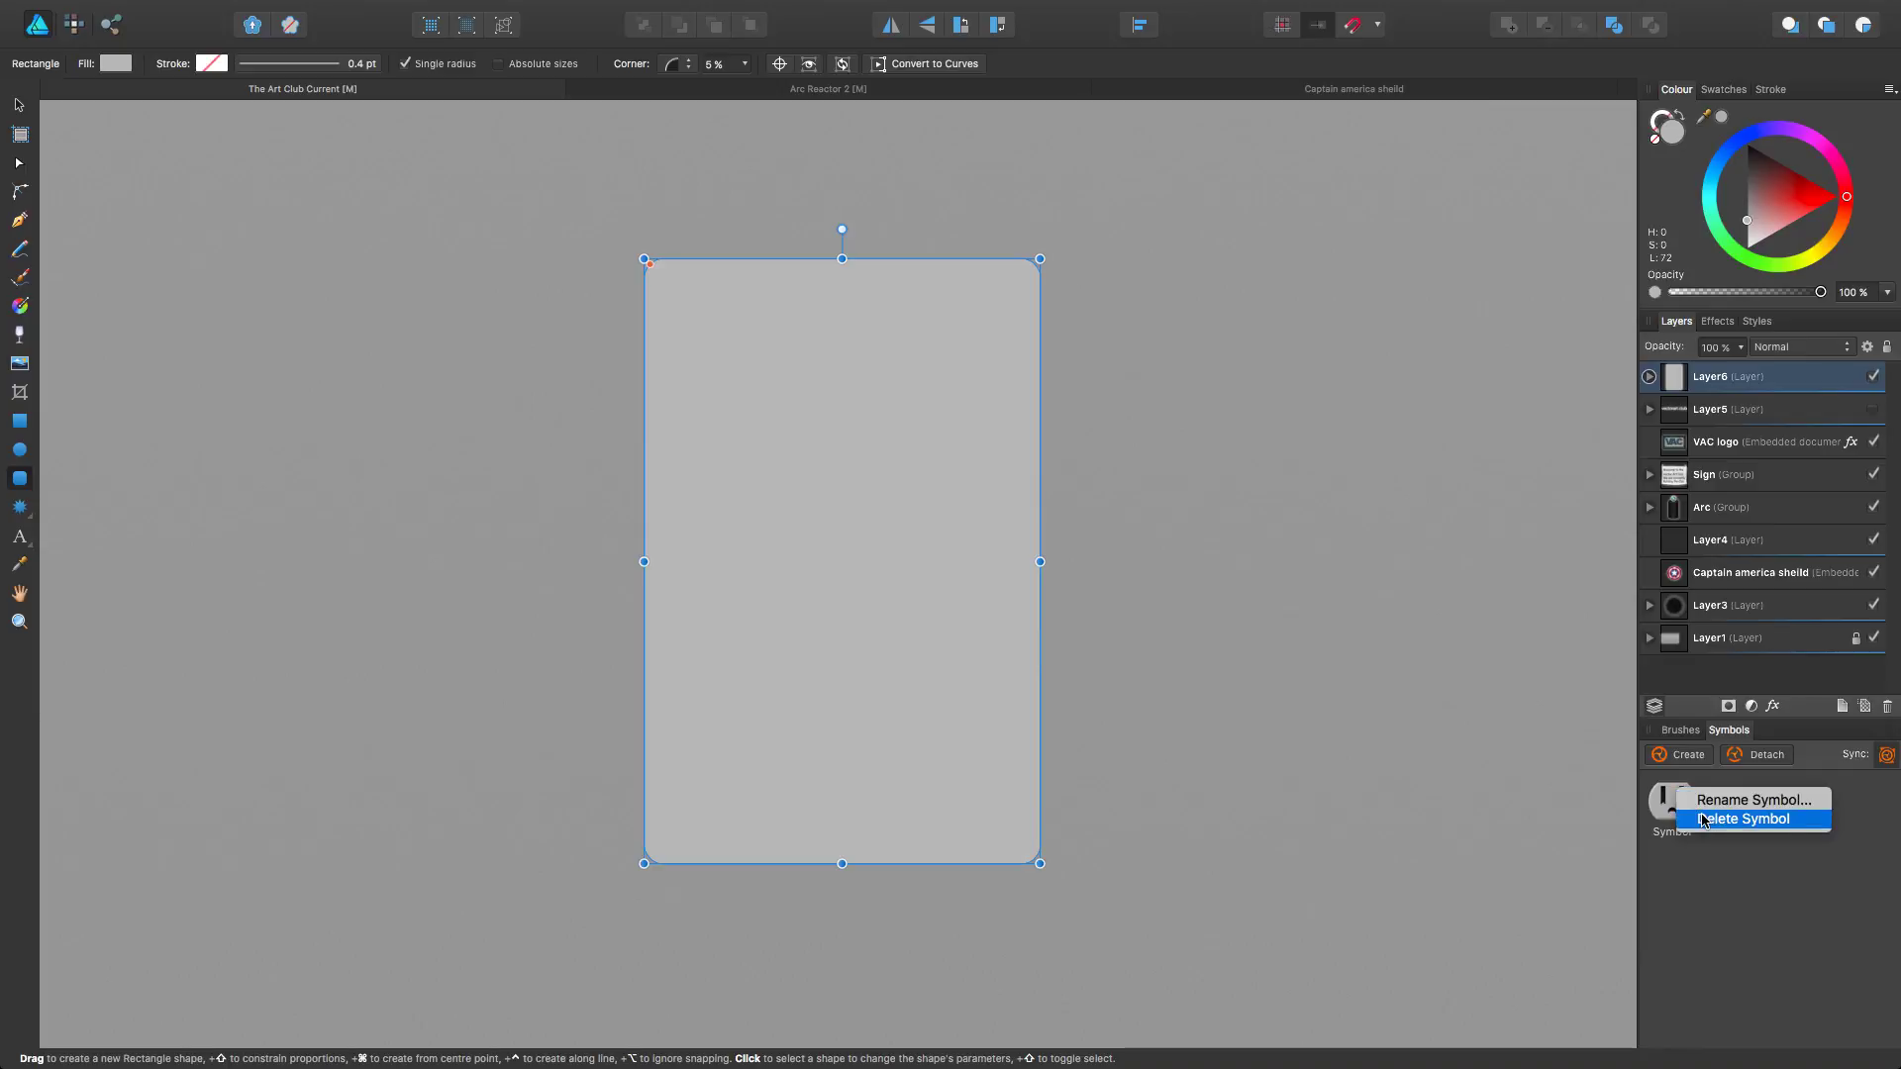
pyautogui.click(1722, 818)
pyautogui.click(1098, 354)
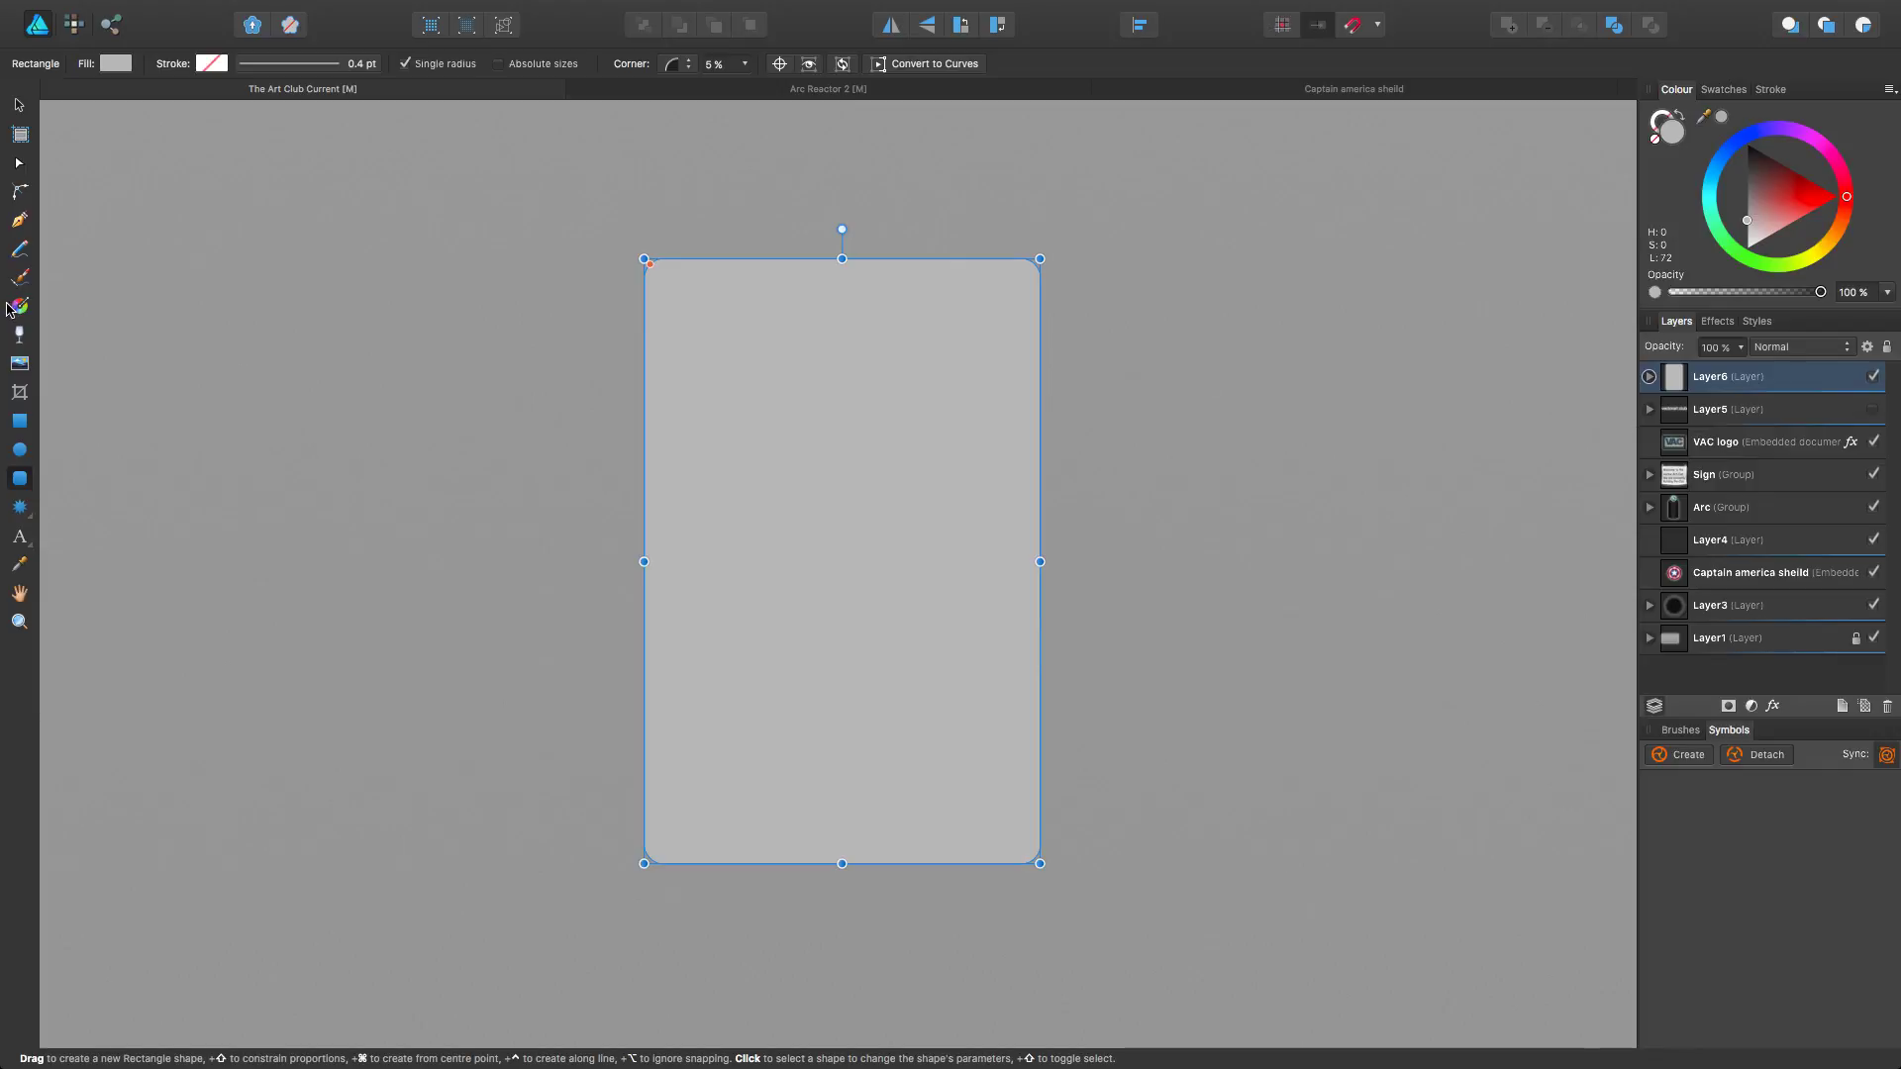
# Step: Draw a circle in the upper half of the cover plate and set its grey fill to a lightness of 77
pyautogui.click(19, 450)
pyautogui.moveTo(730, 334); pyautogui.dragTo(941, 567)
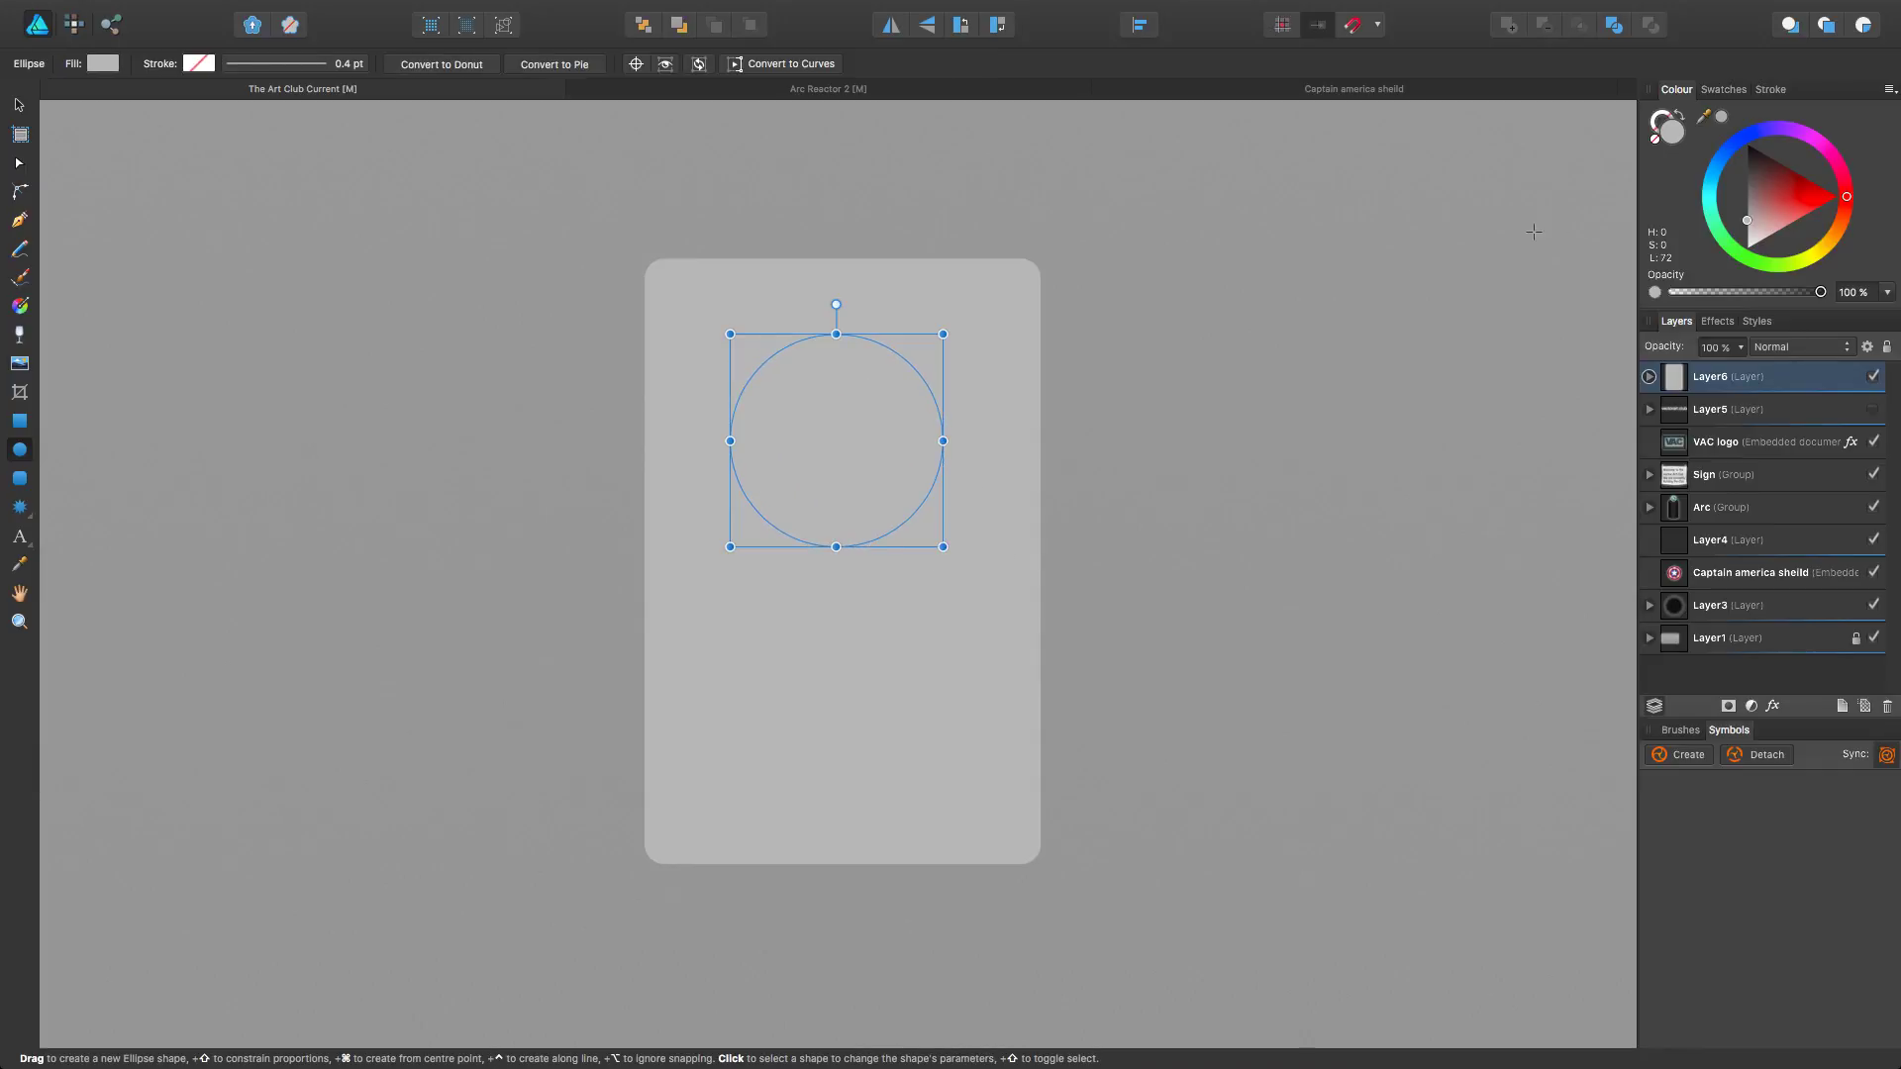
pyautogui.click(1746, 228)
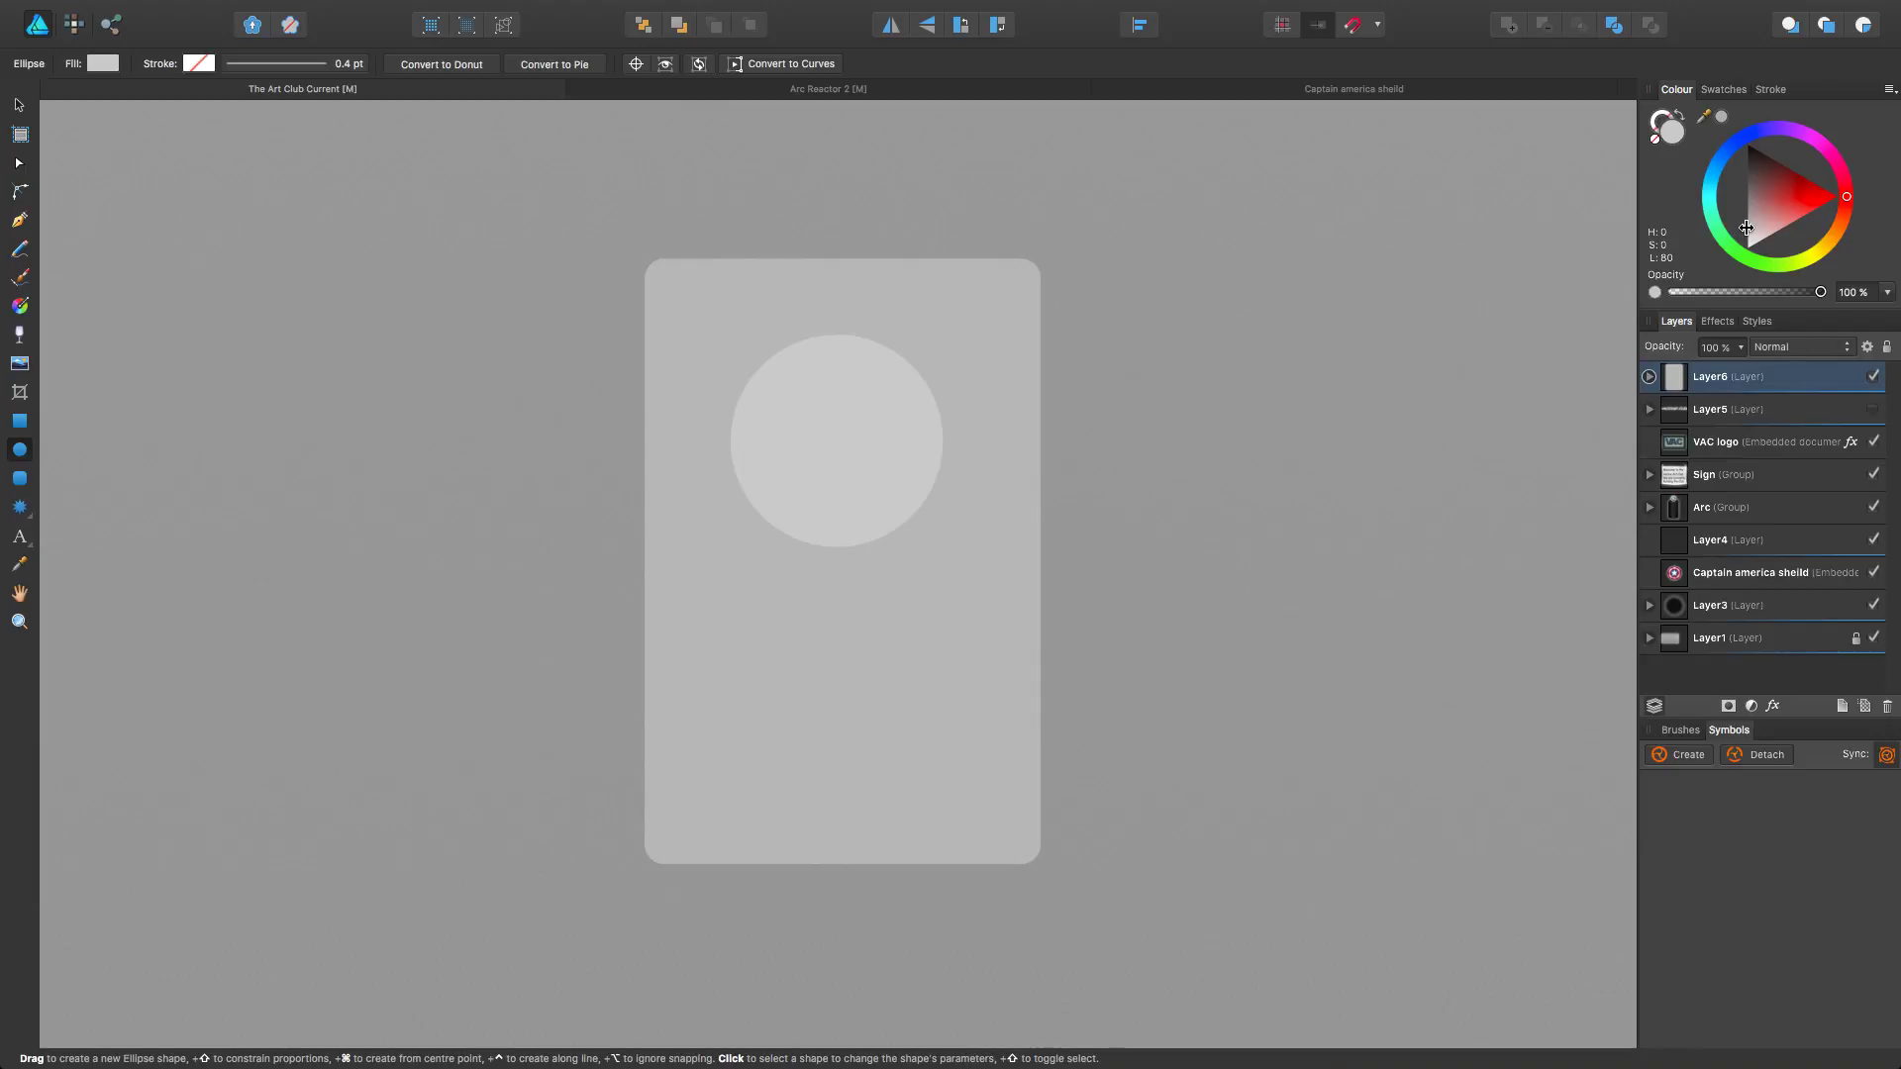
pyautogui.moveTo(1745, 226); pyautogui.dragTo(1746, 225)
# Step: Move the circle nearer the cover plate's top edge and centre it between the plate's sides
pyautogui.click(19, 107)
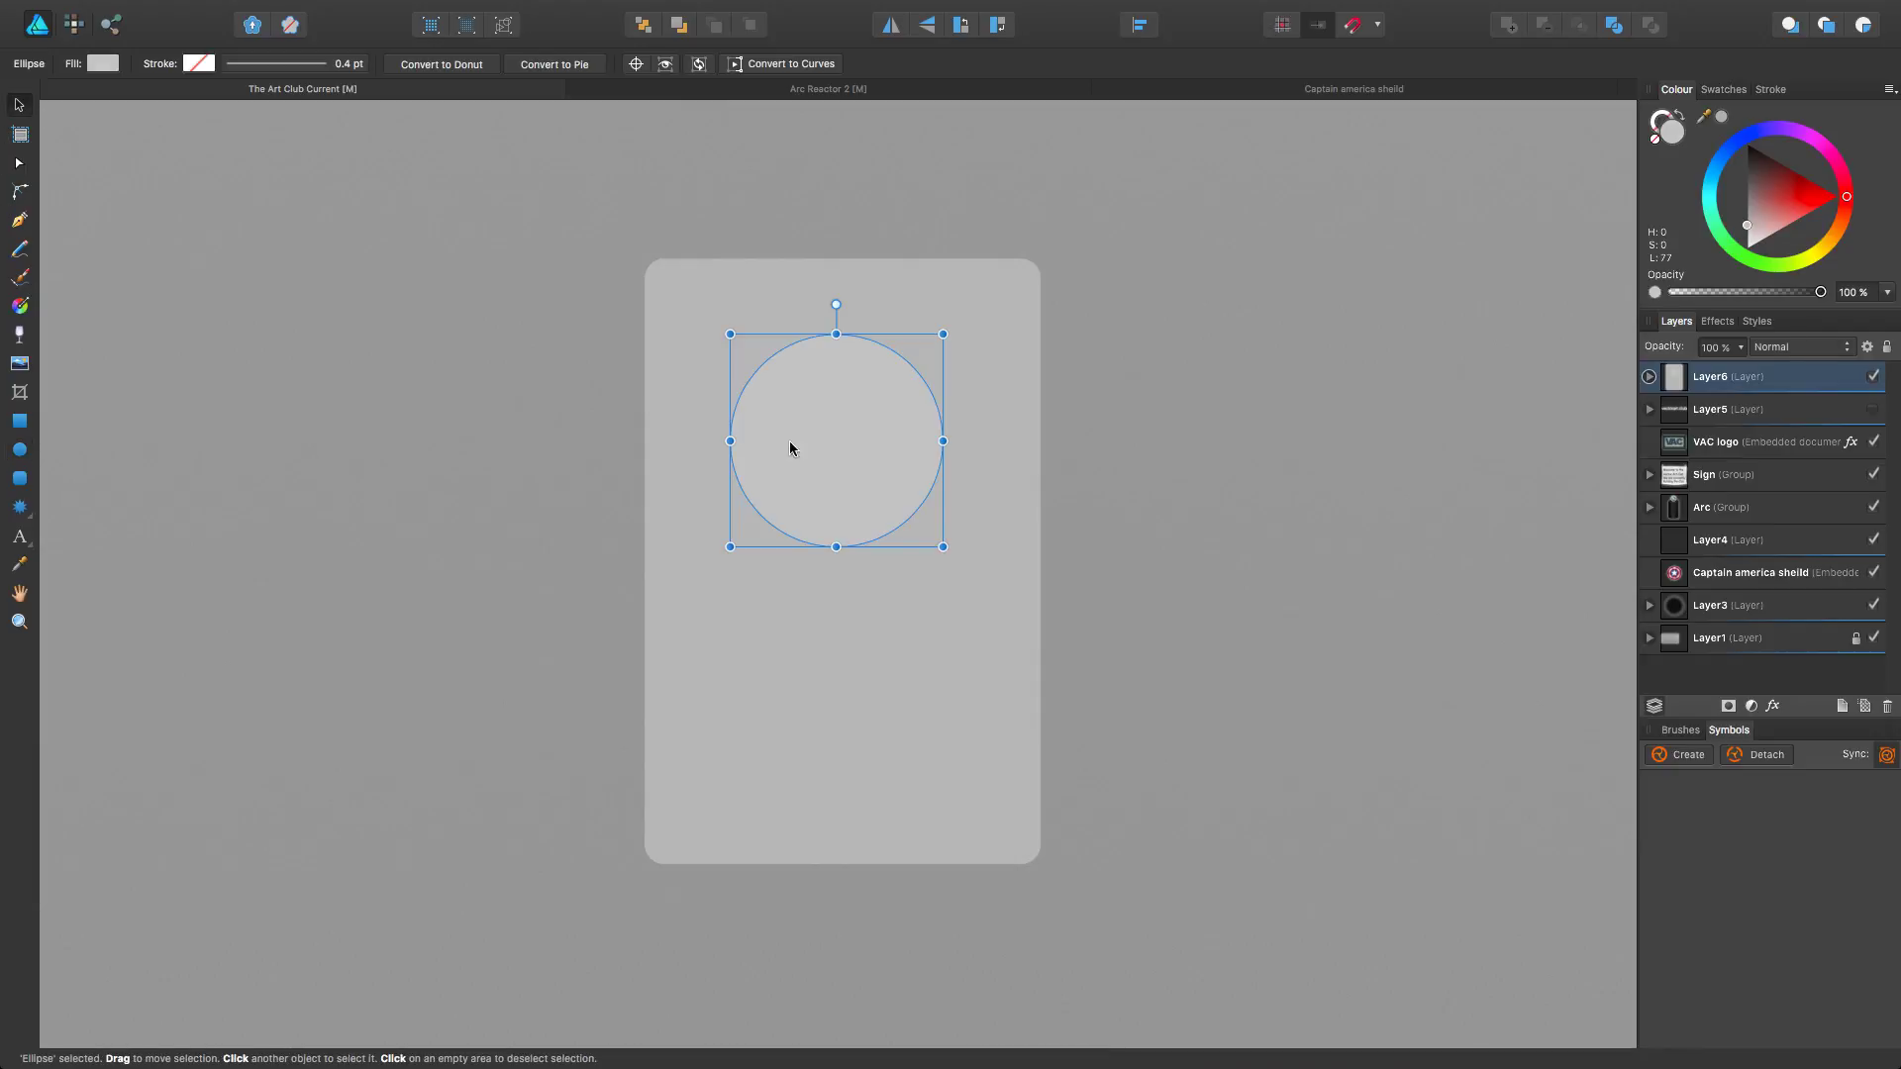
pyautogui.moveTo(820, 441); pyautogui.dragTo(823, 428)
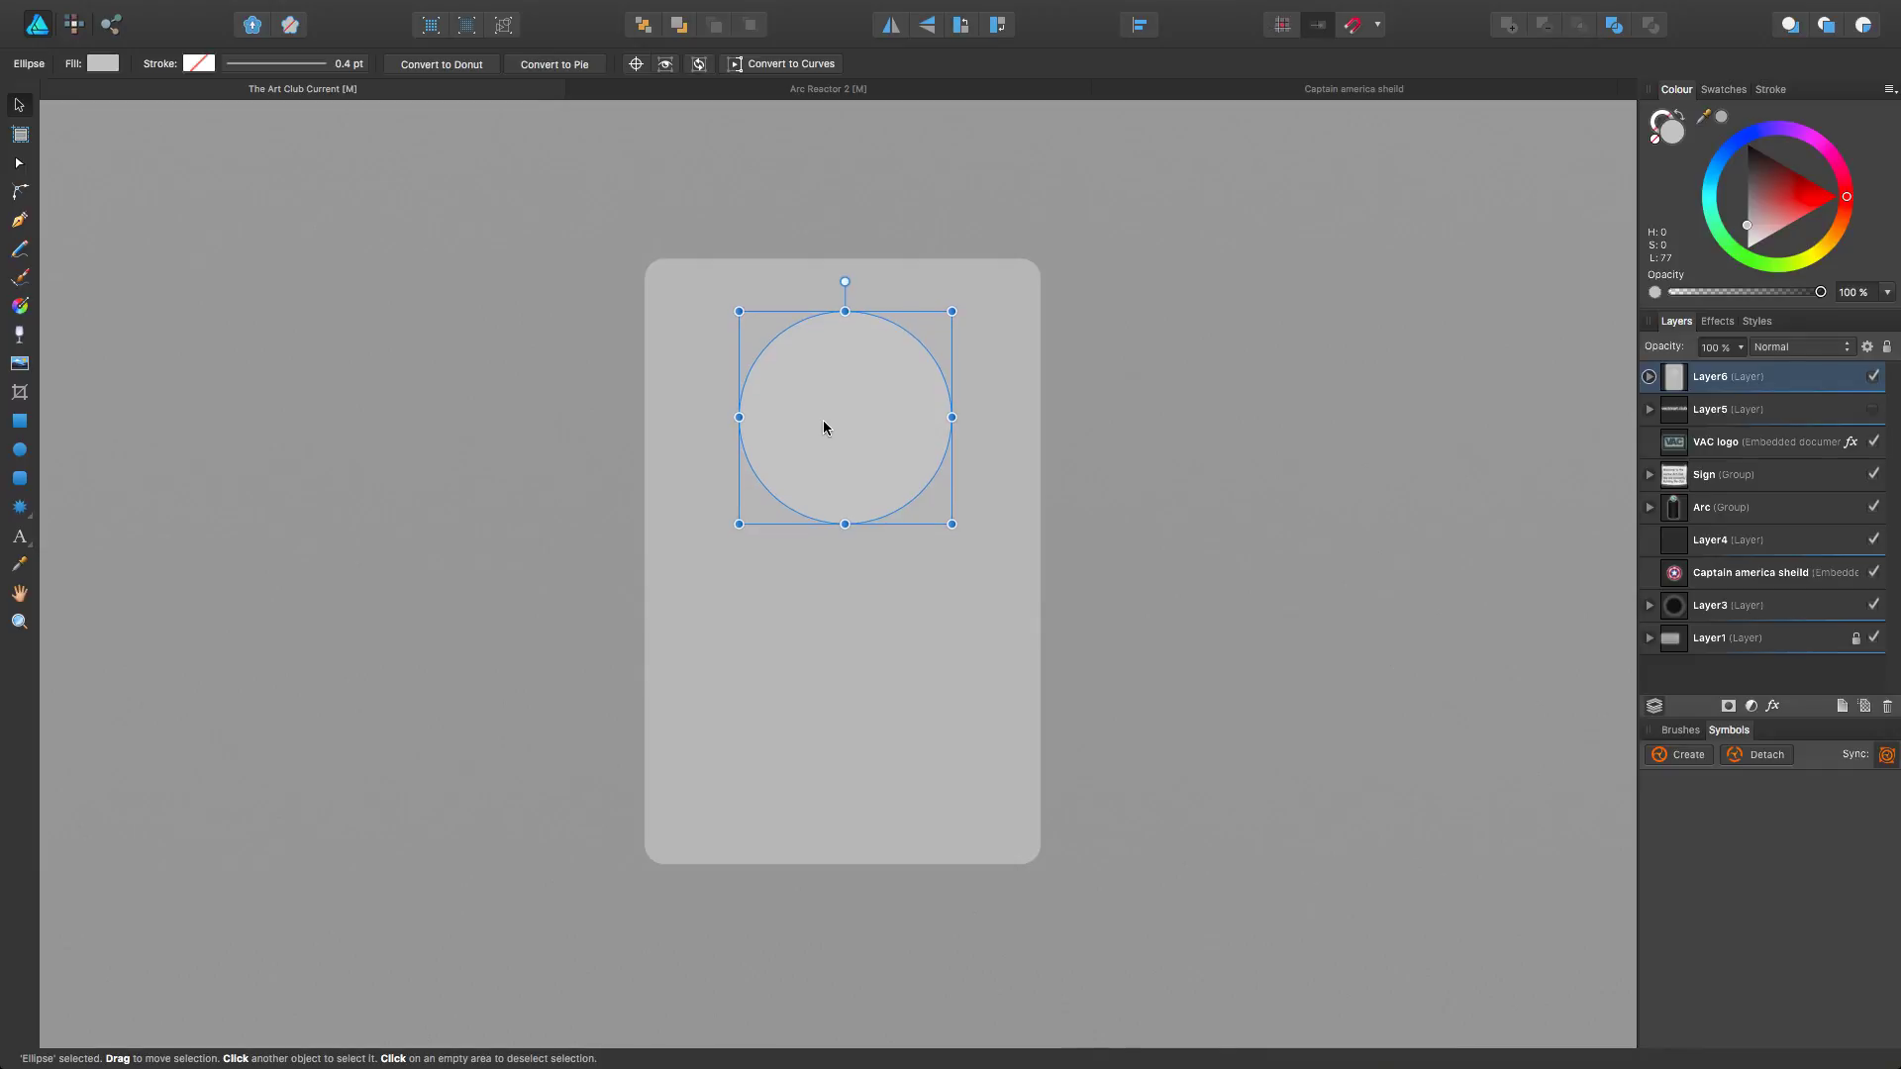
pyautogui.scroll(5, 821, 427)
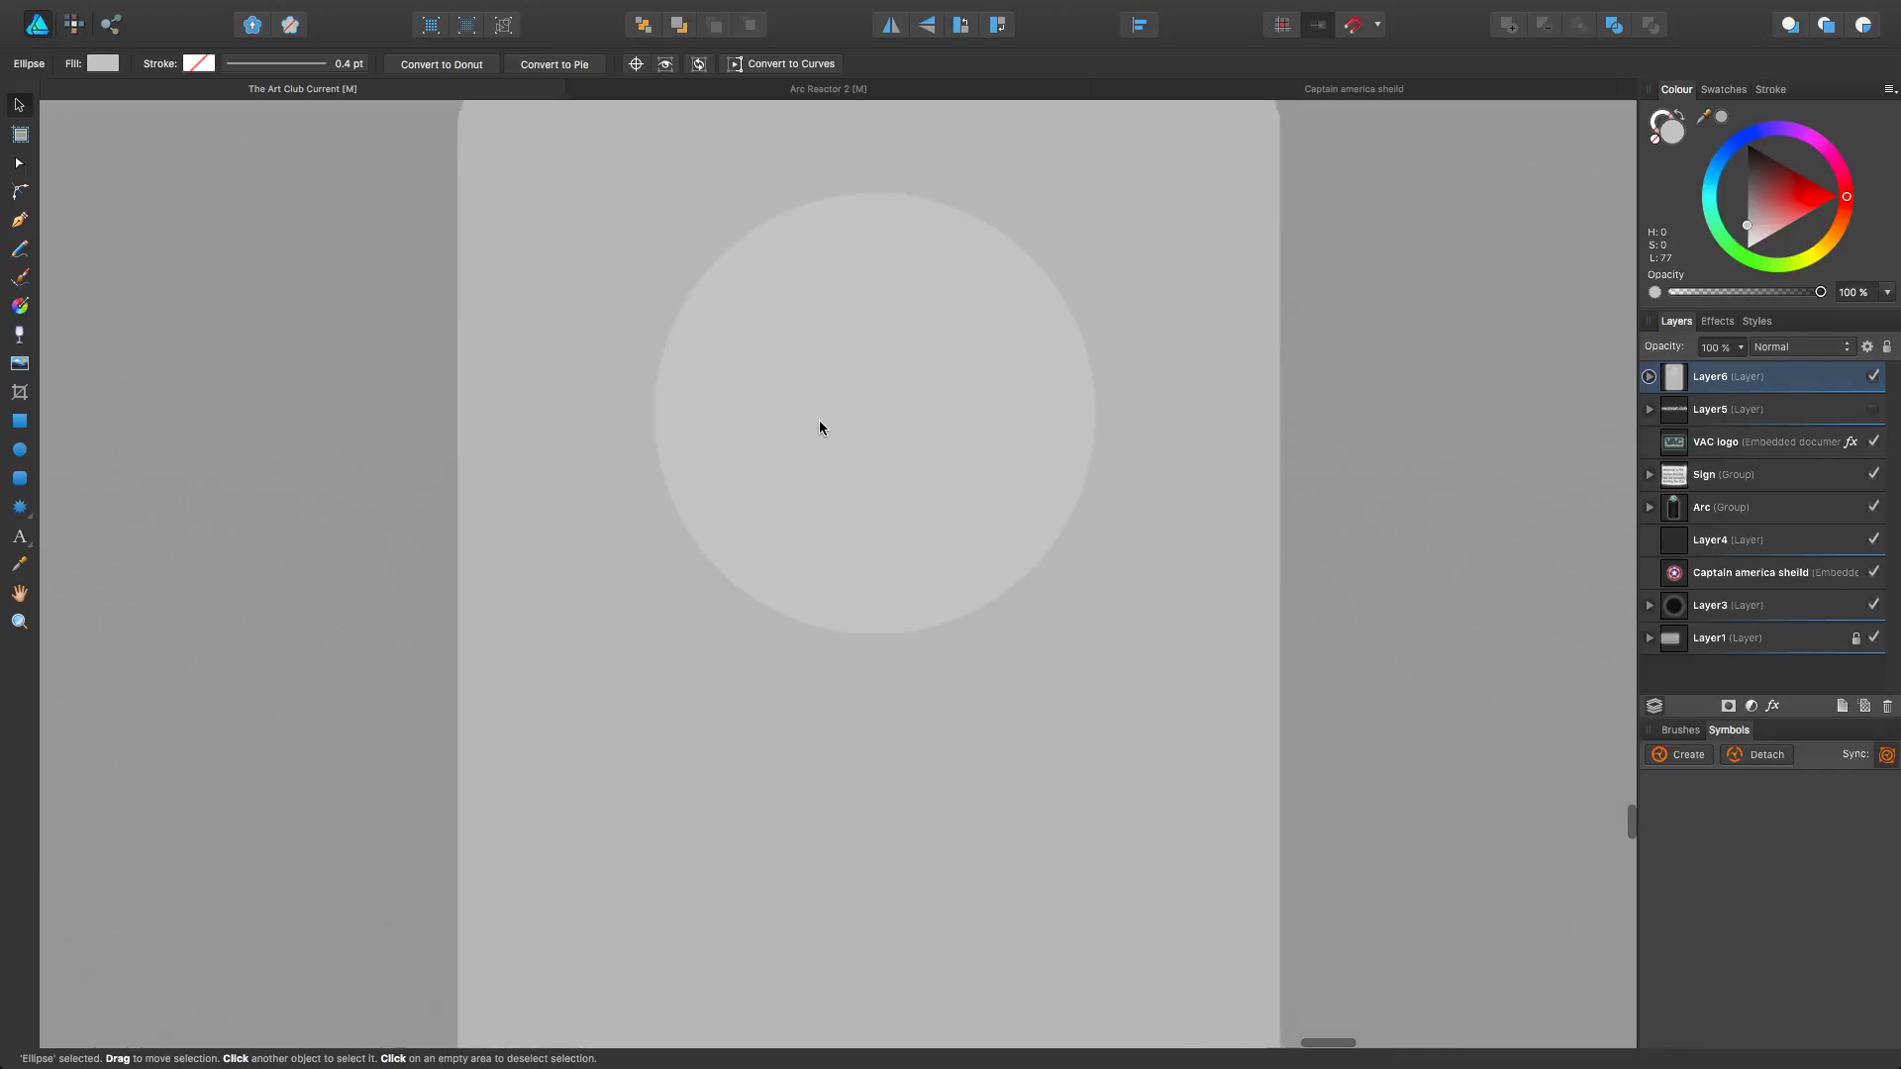
pyautogui.scroll(-2, 822, 428)
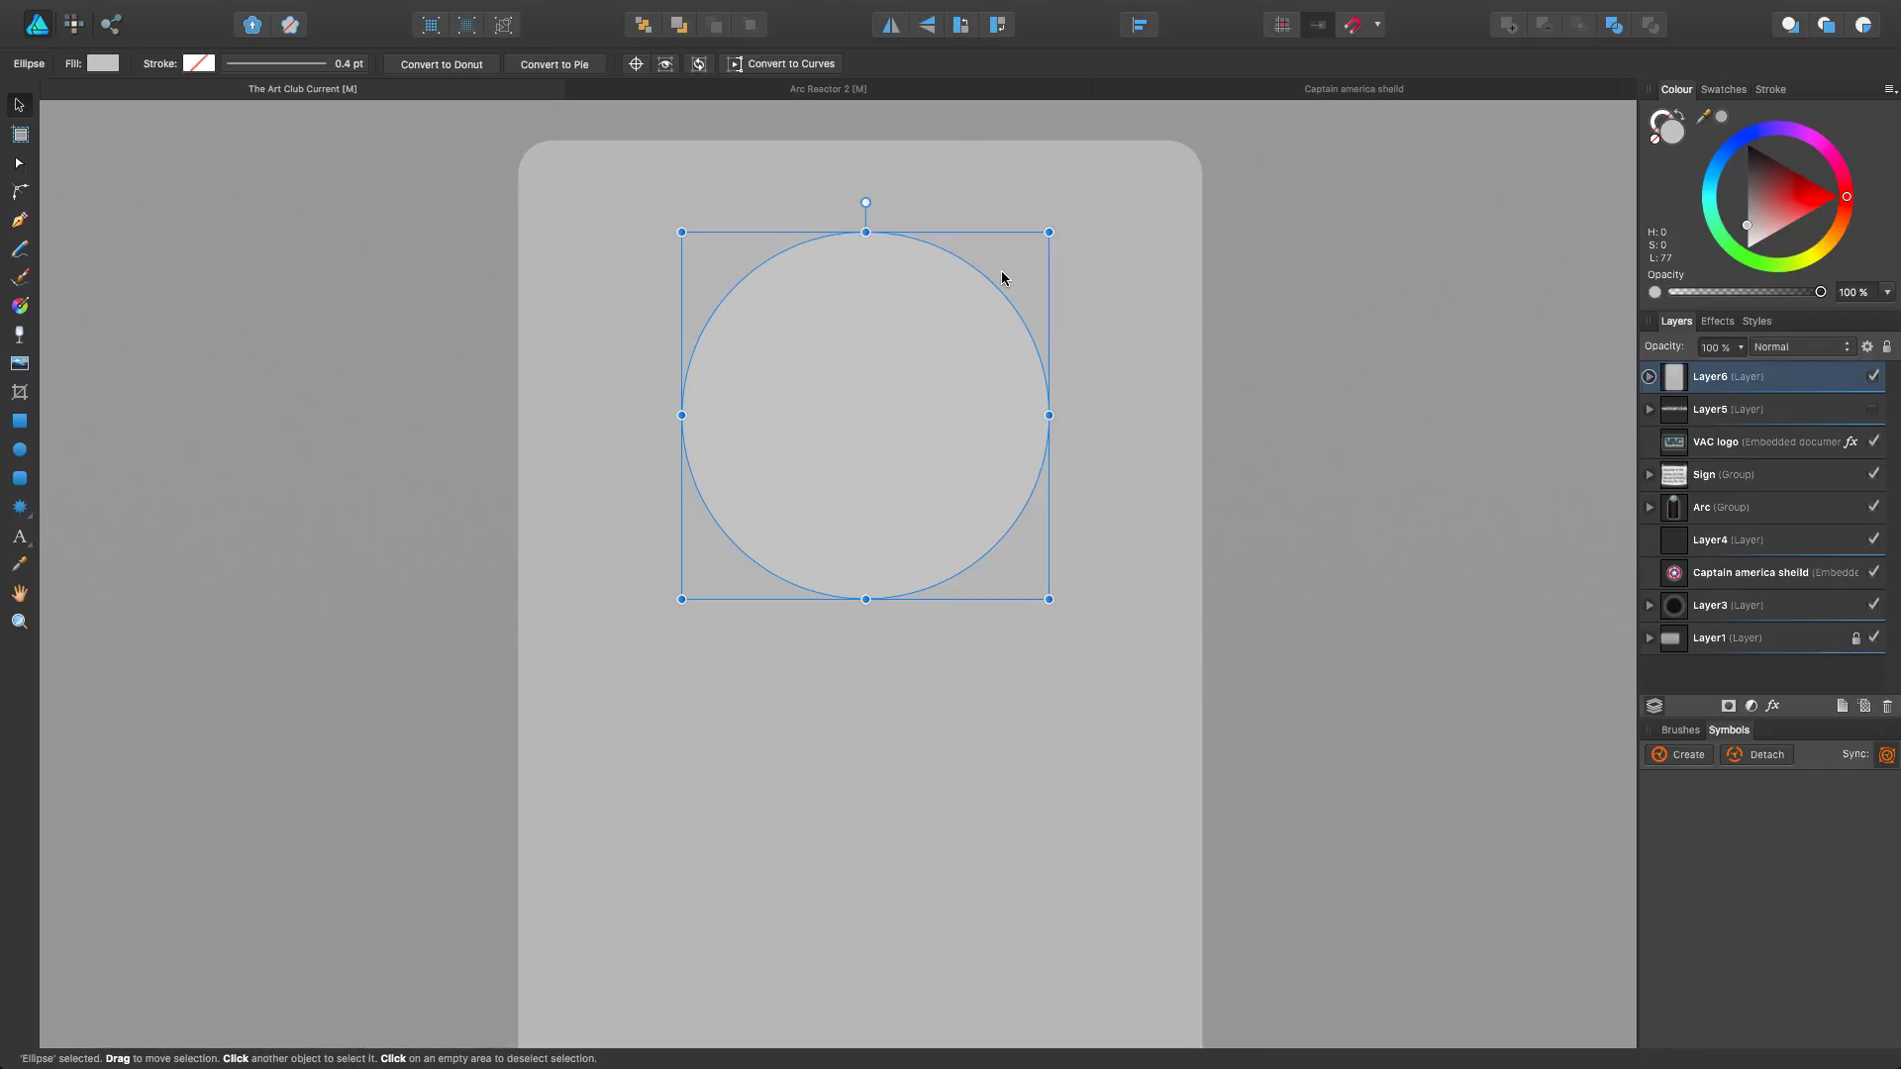
pyautogui.moveTo(918, 376); pyautogui.dragTo(936, 432)
pyautogui.scroll(-5, 916, 456)
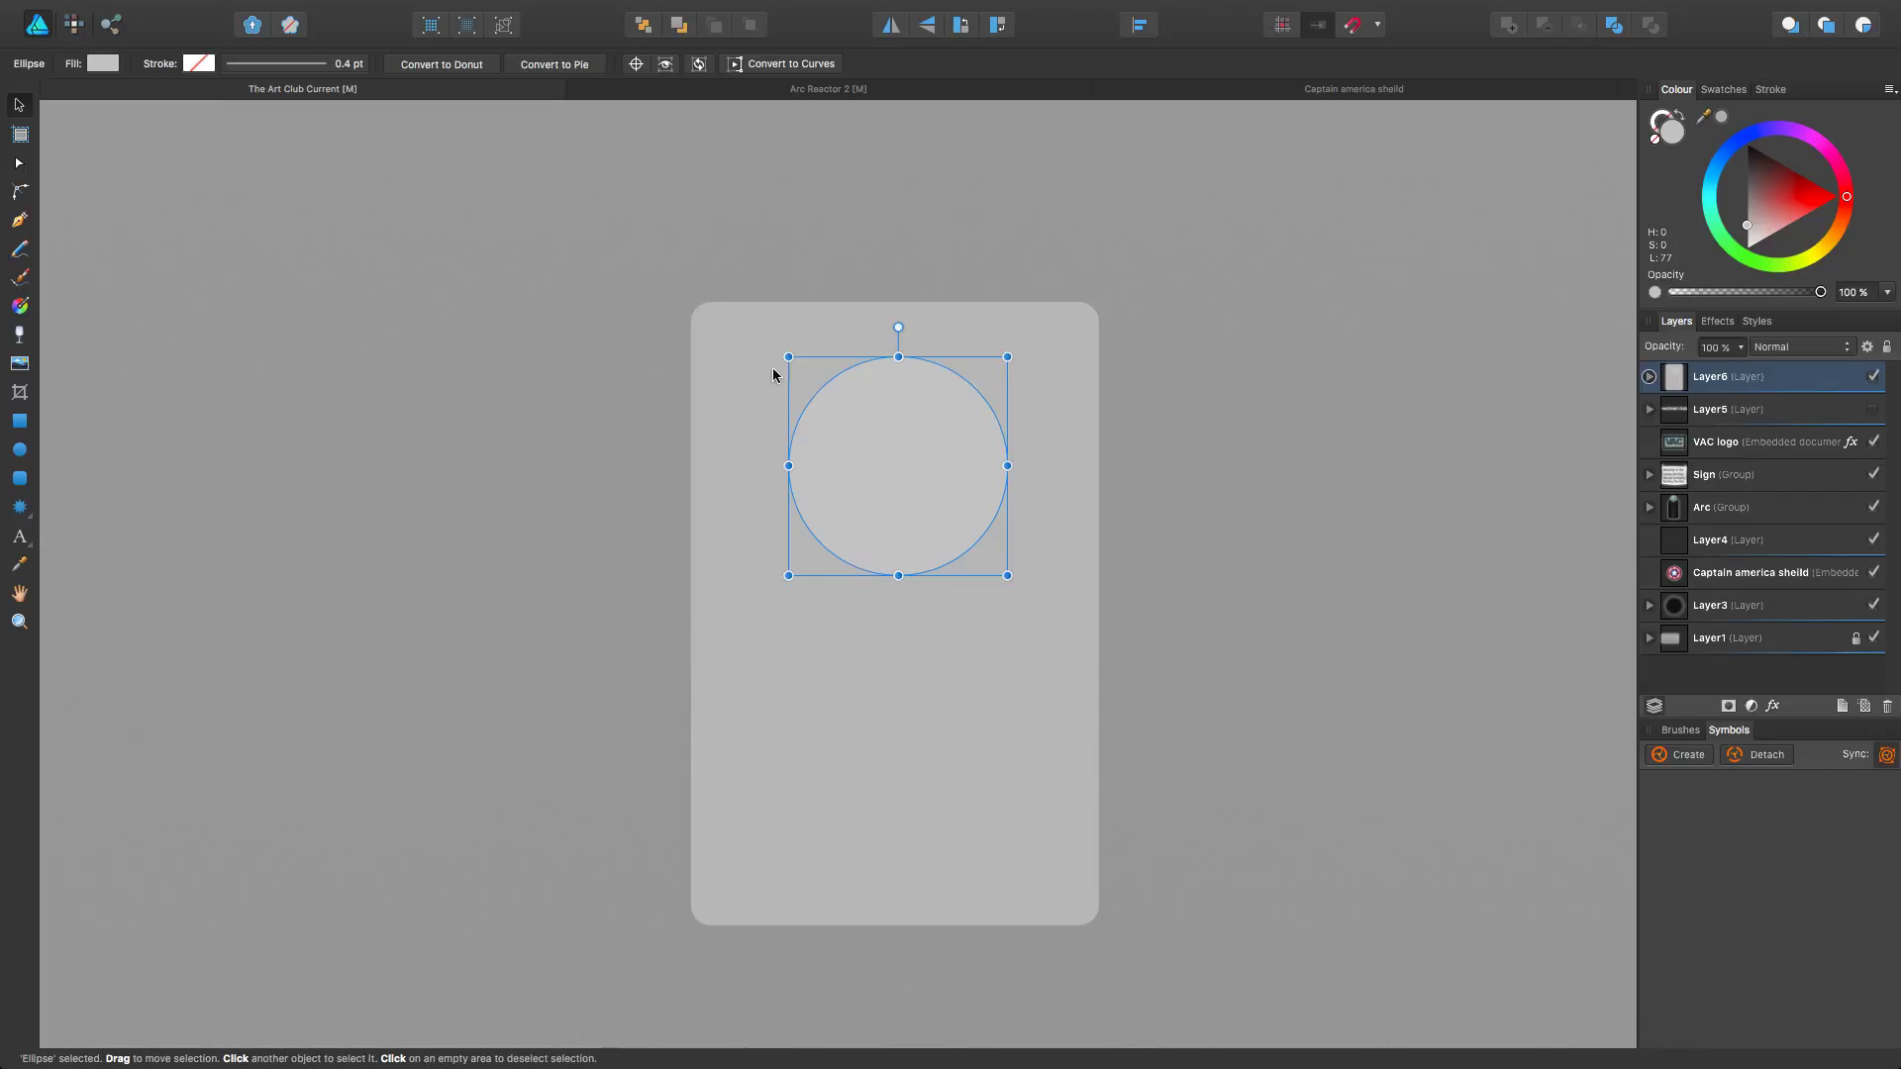
# Step: Draw a wide rectangle over the circle's top edge and place a duplicate straight below over its bottom edge
pyautogui.click(21, 422)
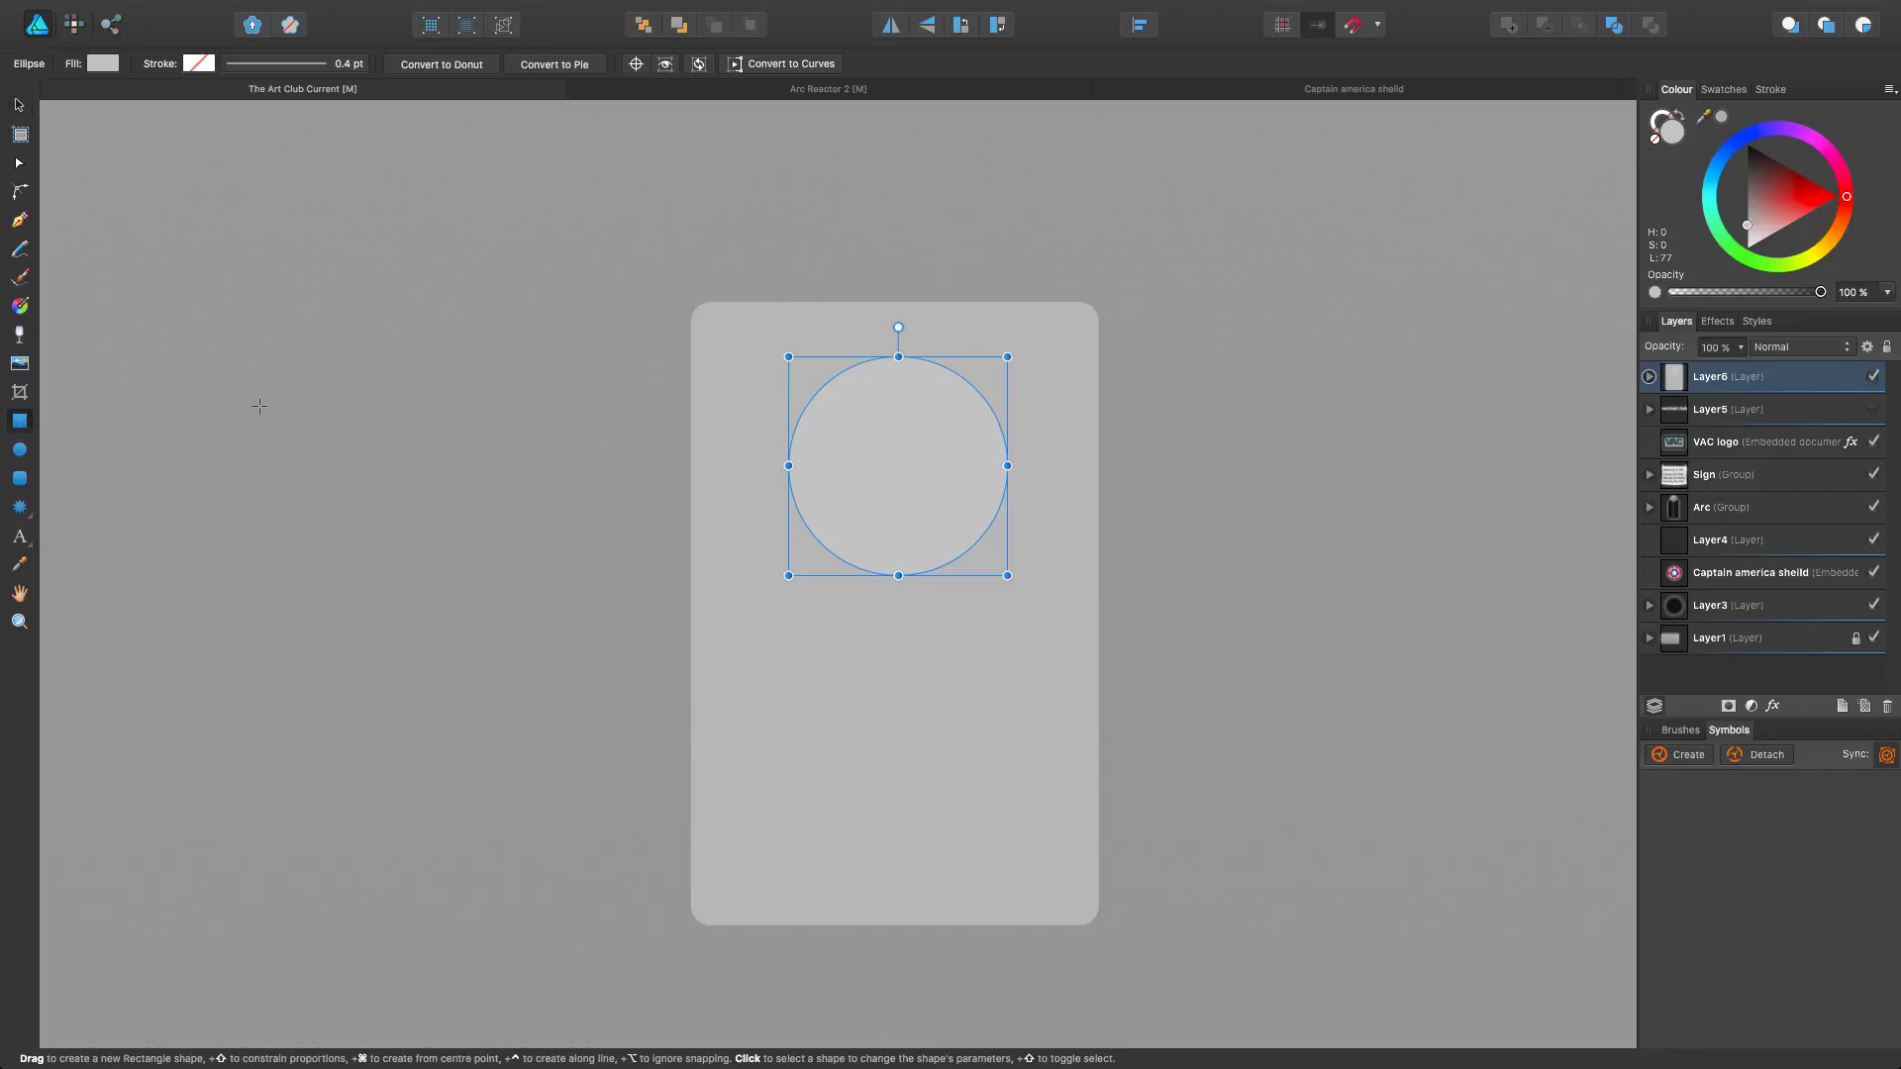
pyautogui.moveTo(761, 338); pyautogui.dragTo(1032, 400)
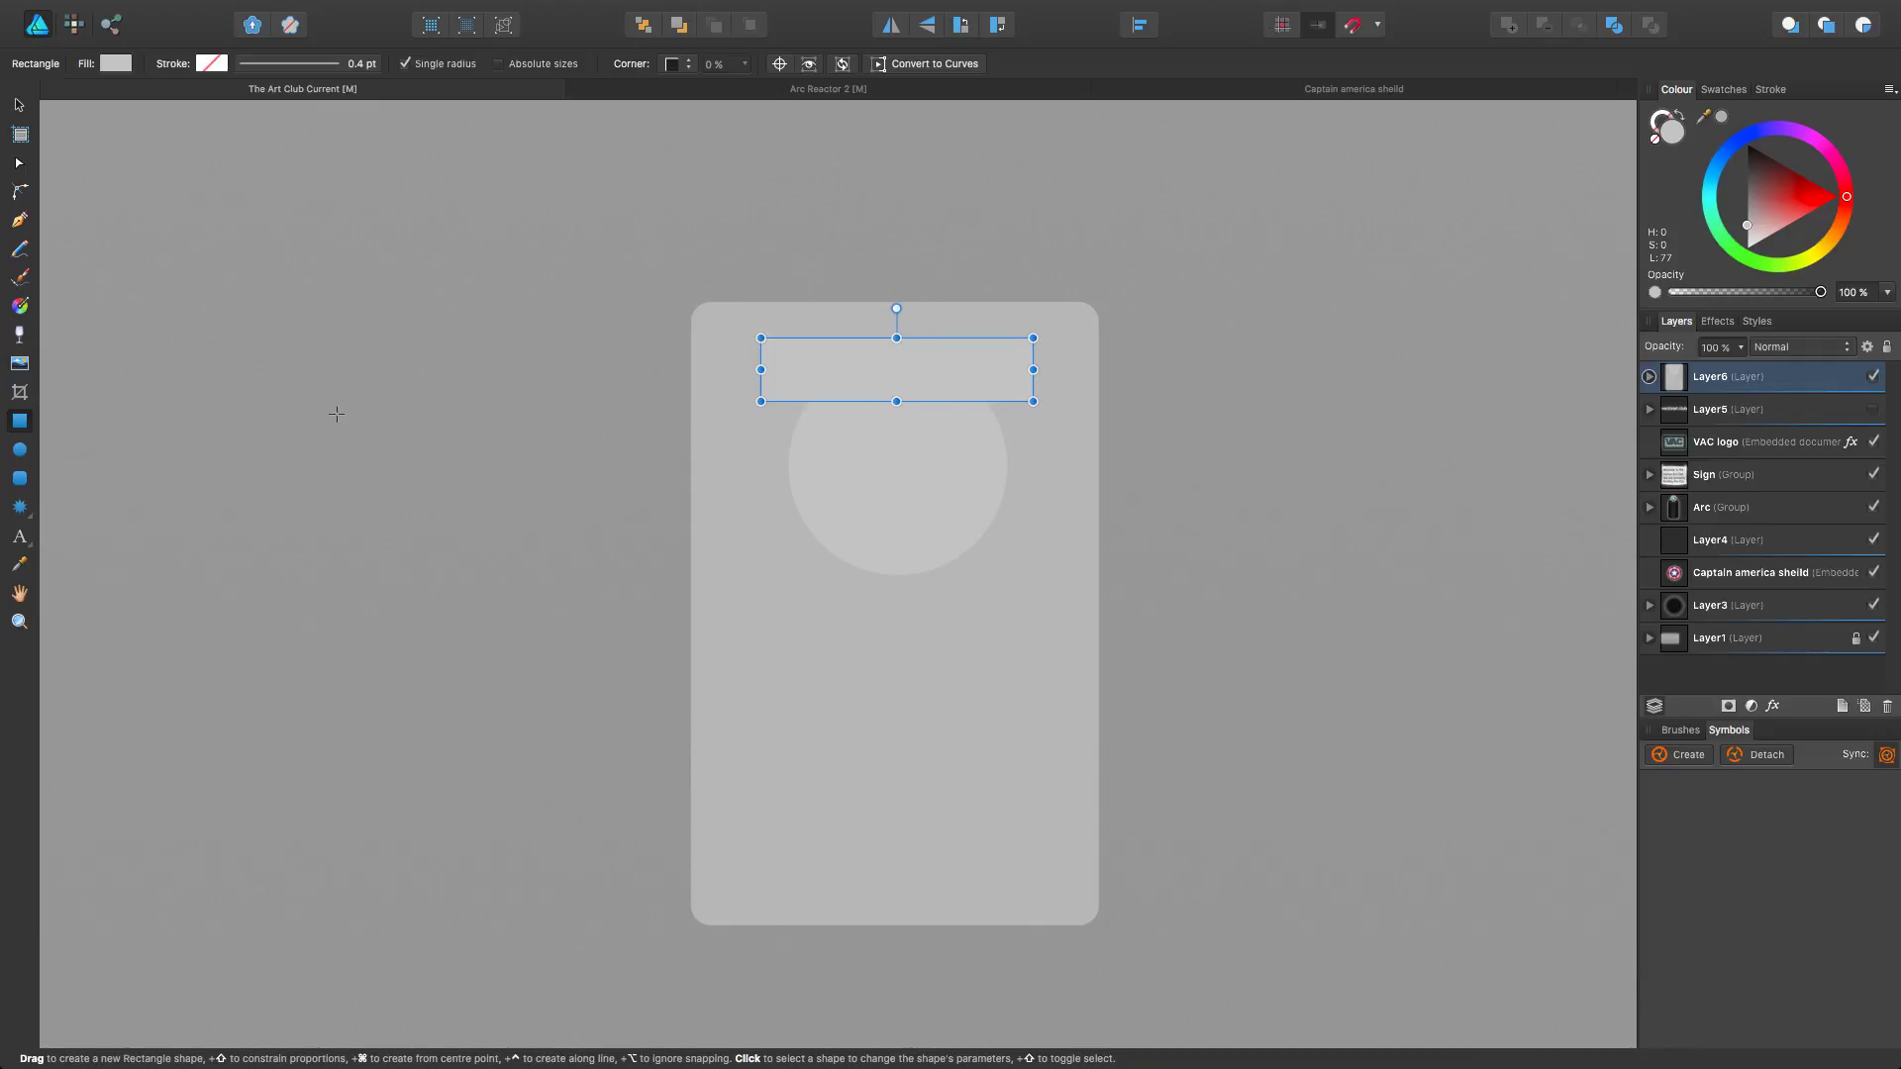
pyautogui.press('v')
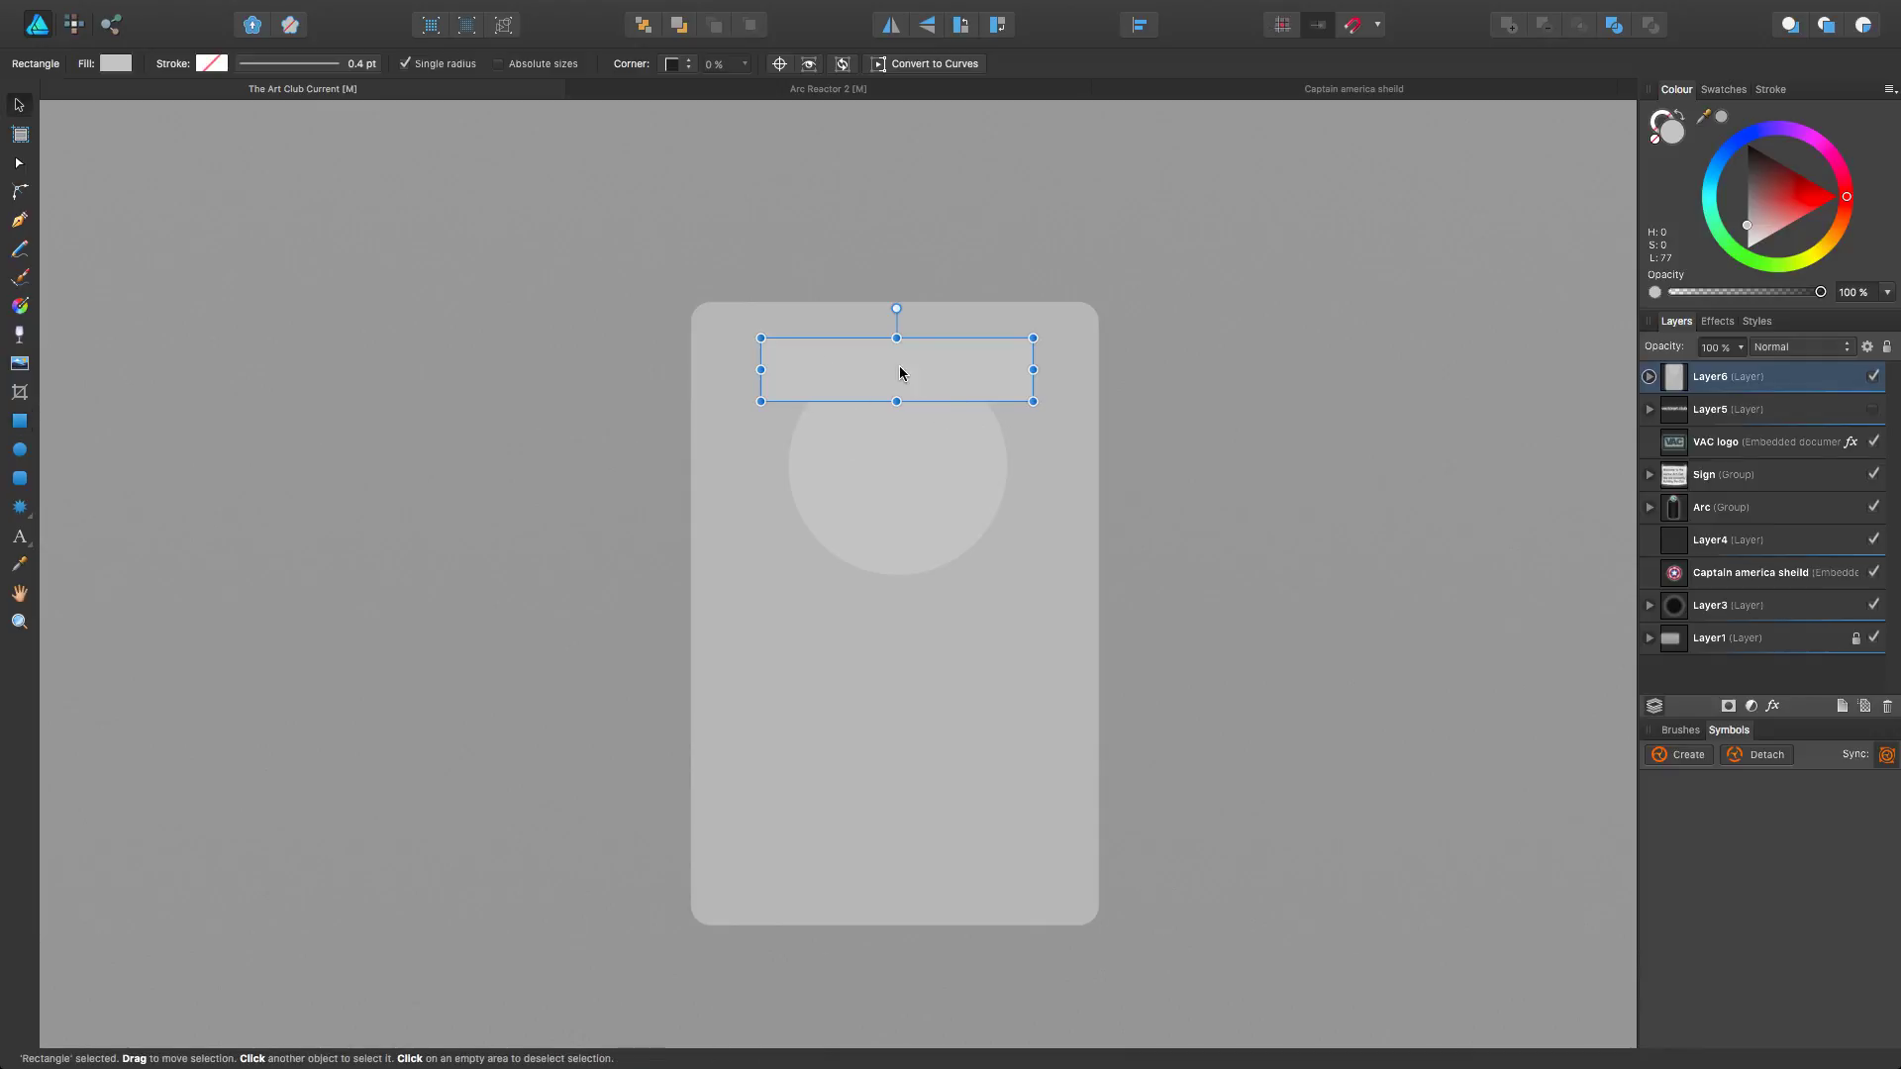
pyautogui.moveTo(900, 391); pyautogui.dragTo(892, 567)
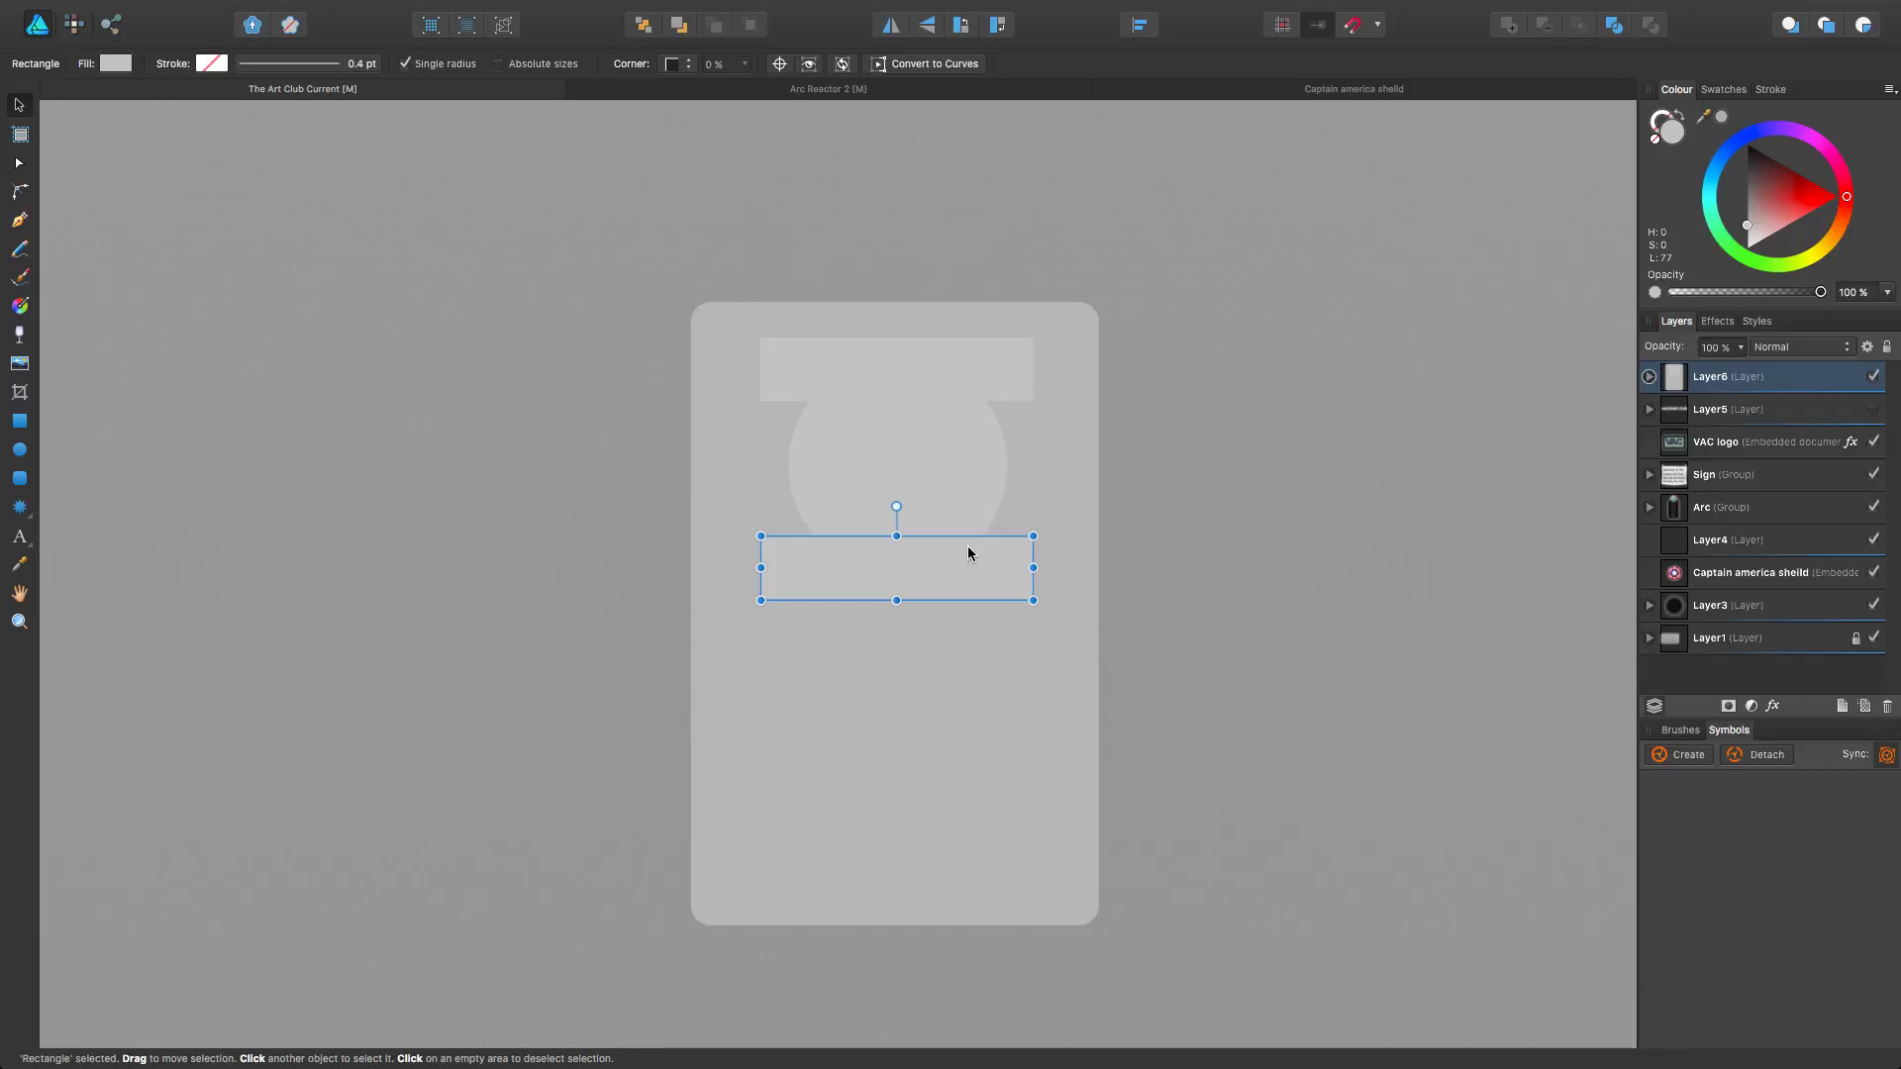
# Step: Fill both rectangles with the cover plate's grey, sampled from the plate
pyautogui.keyDown('shift'); pyautogui.click(996, 375); pyautogui.keyUp('shift')
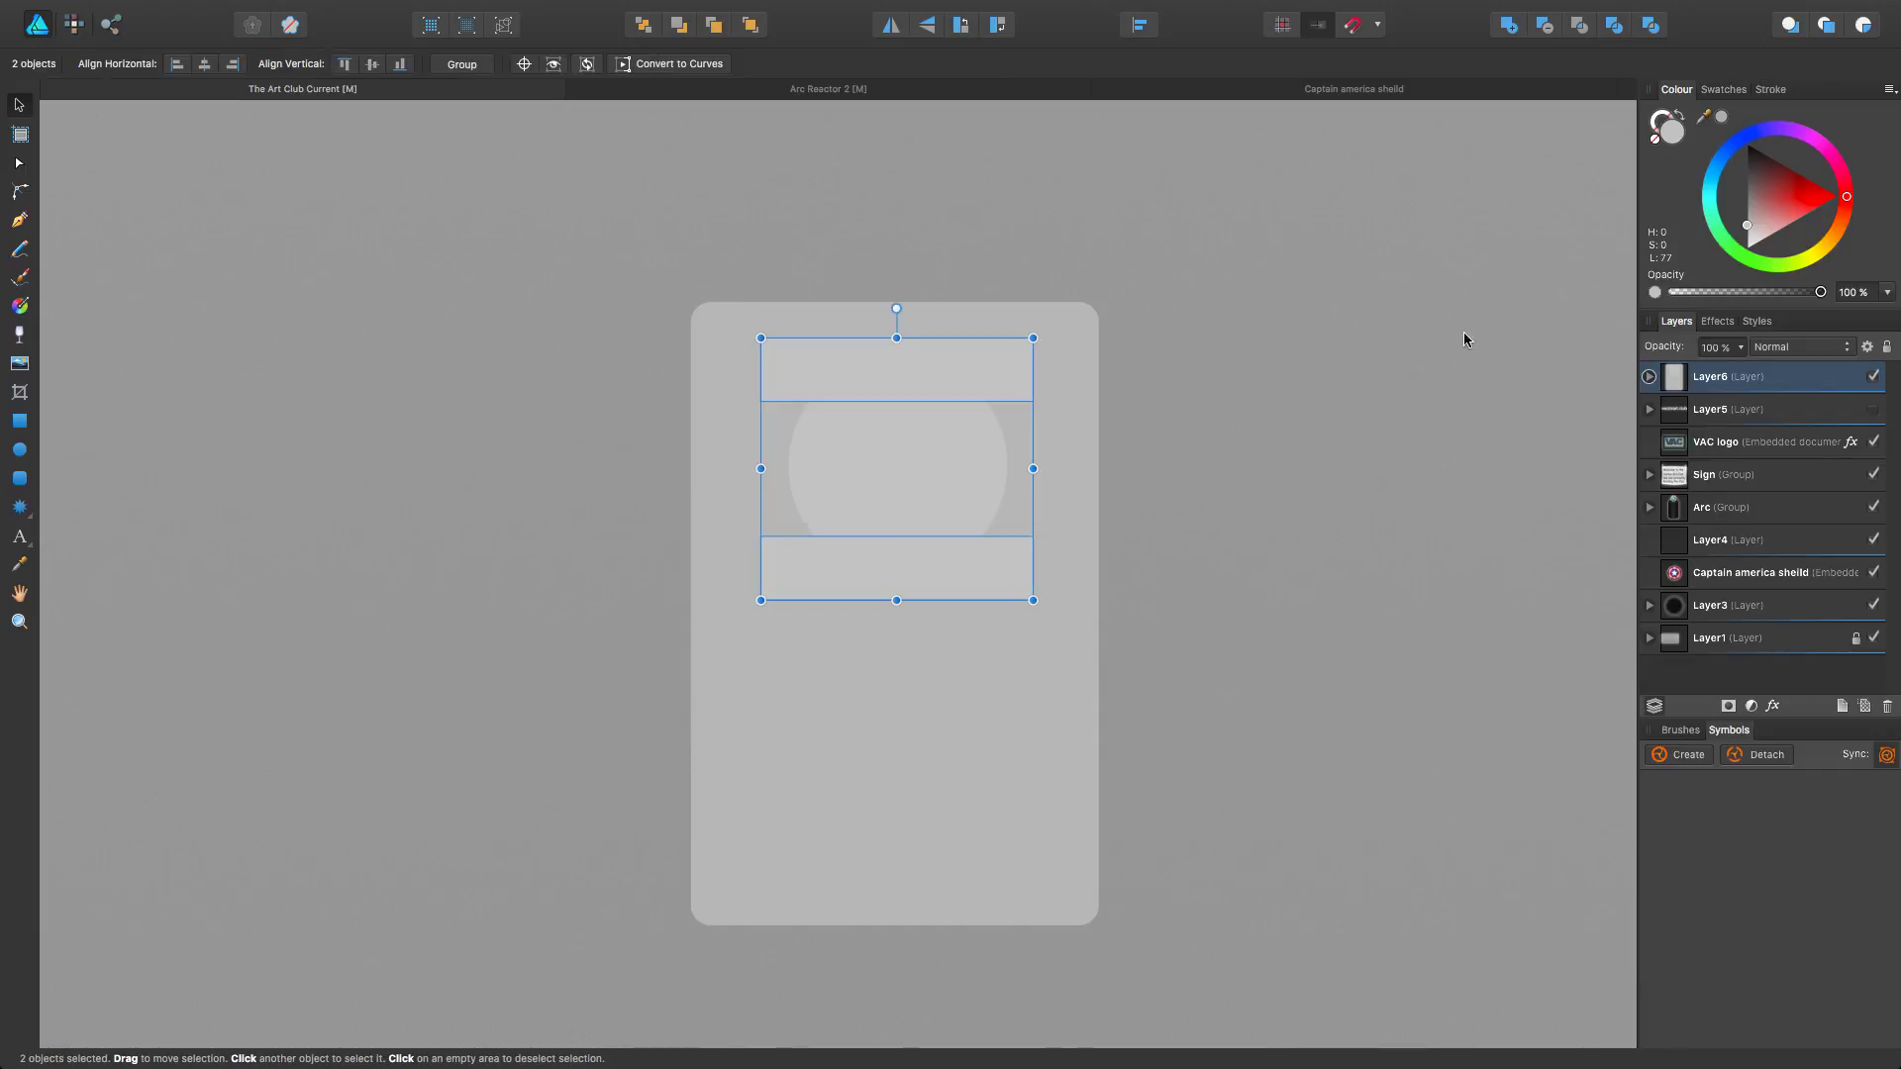
pyautogui.click(1649, 376)
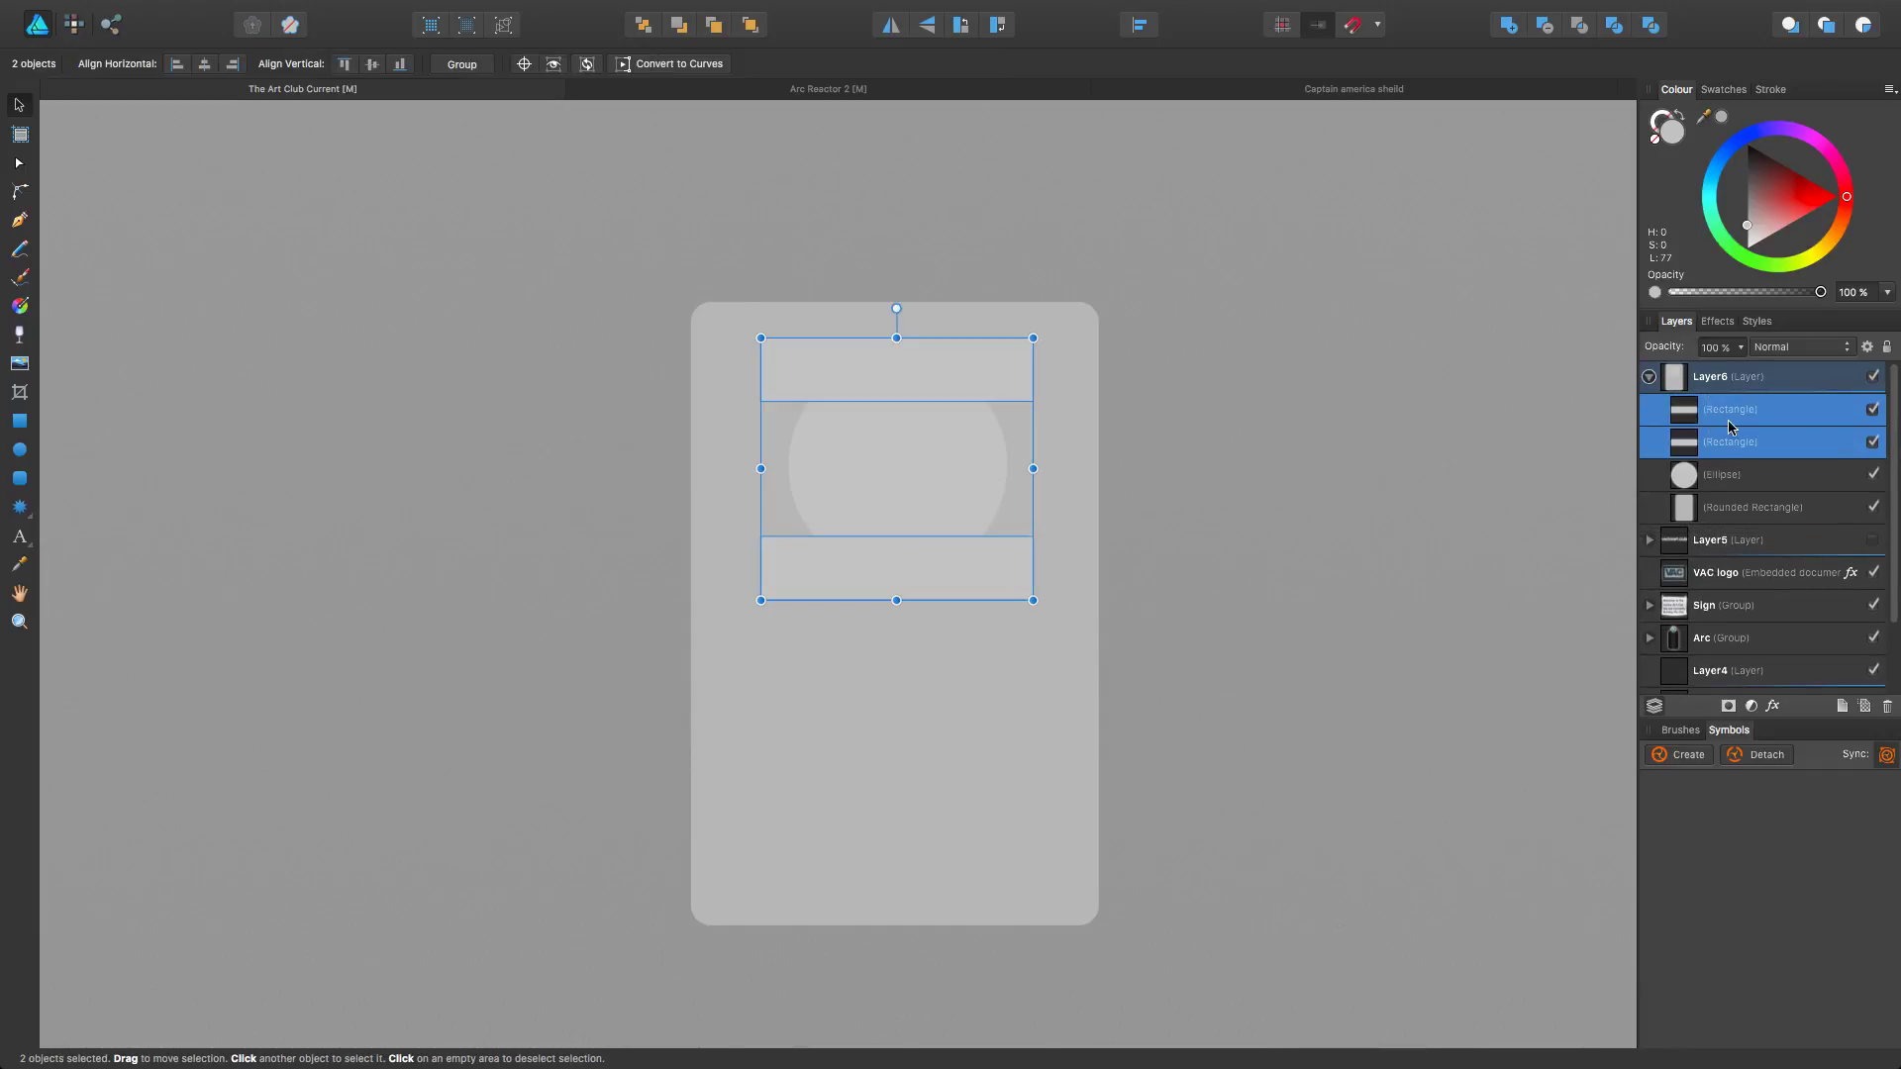
pyautogui.moveTo(1703, 117); pyautogui.dragTo(1049, 450)
pyautogui.click(1722, 118)
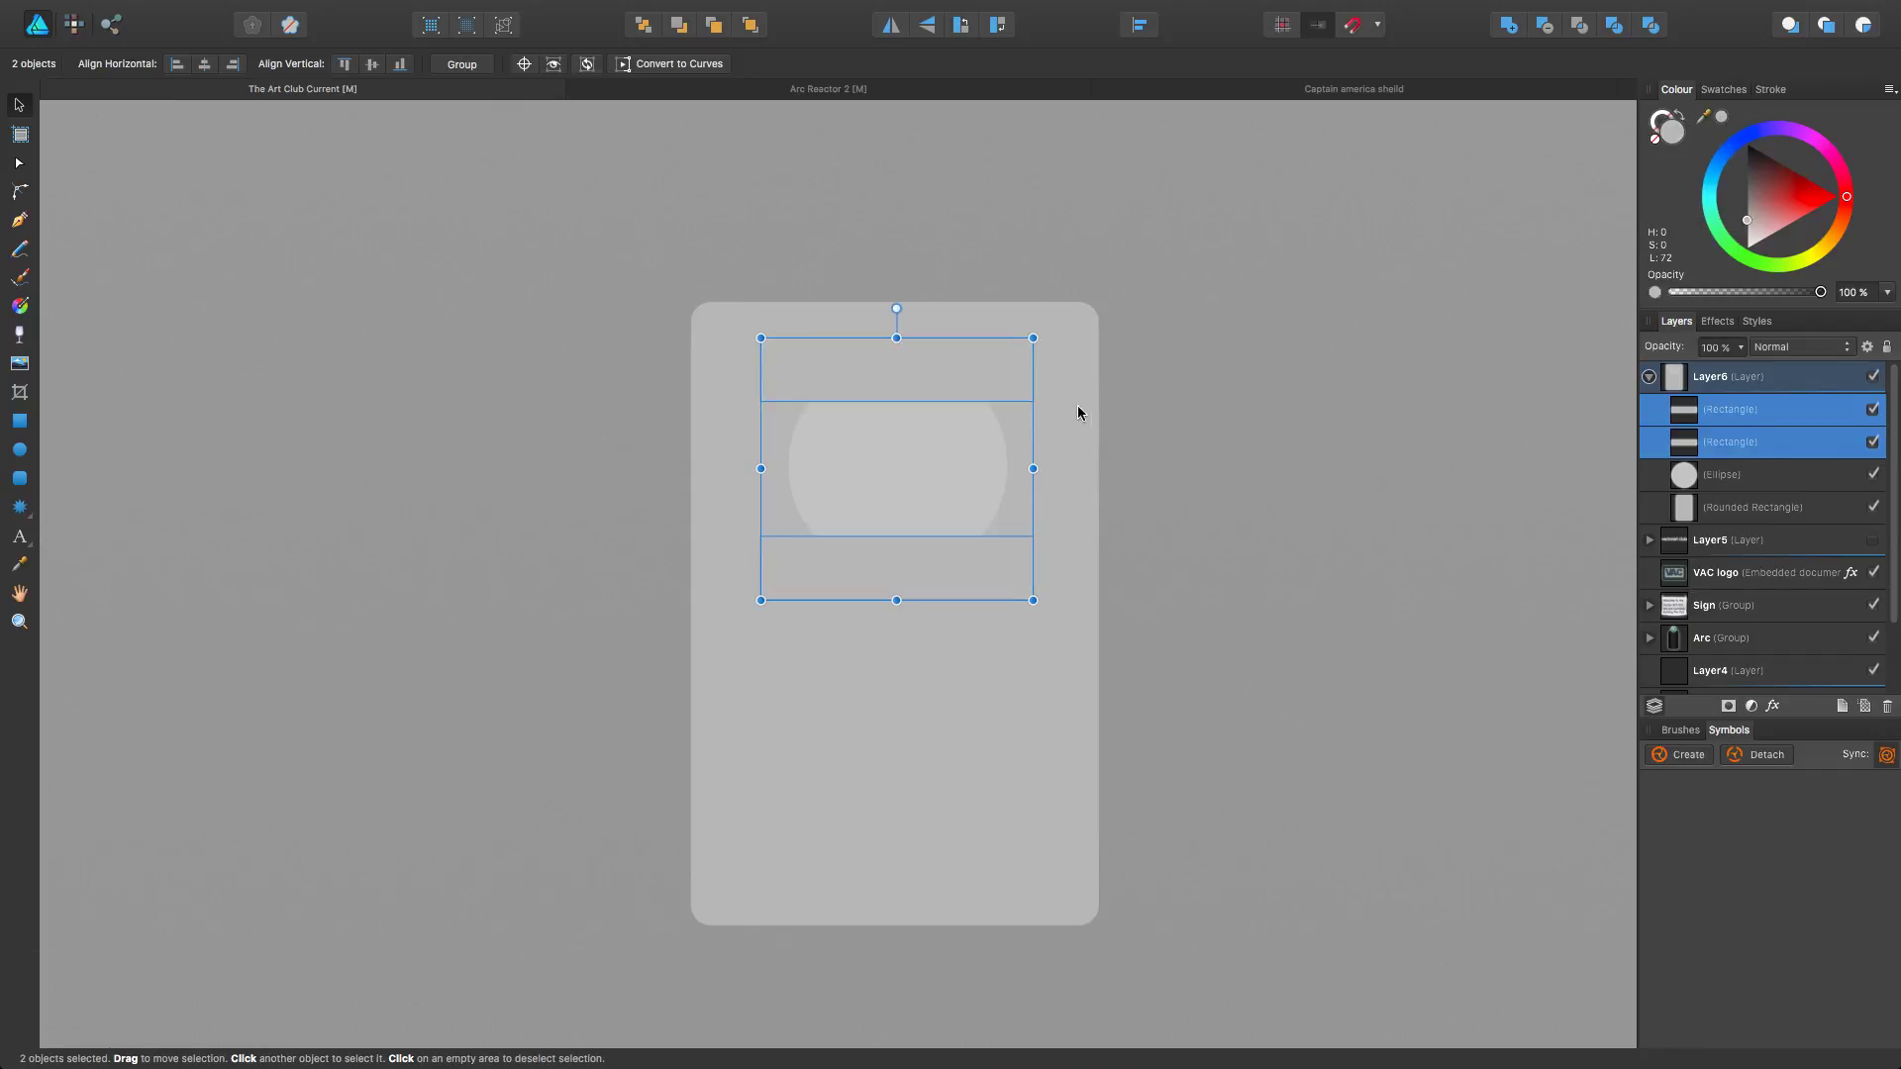
# Step: Move the upper rectangle slightly up and the lower one slightly down so less of the circle is covered
pyautogui.click(1741, 414)
pyautogui.click(1745, 455)
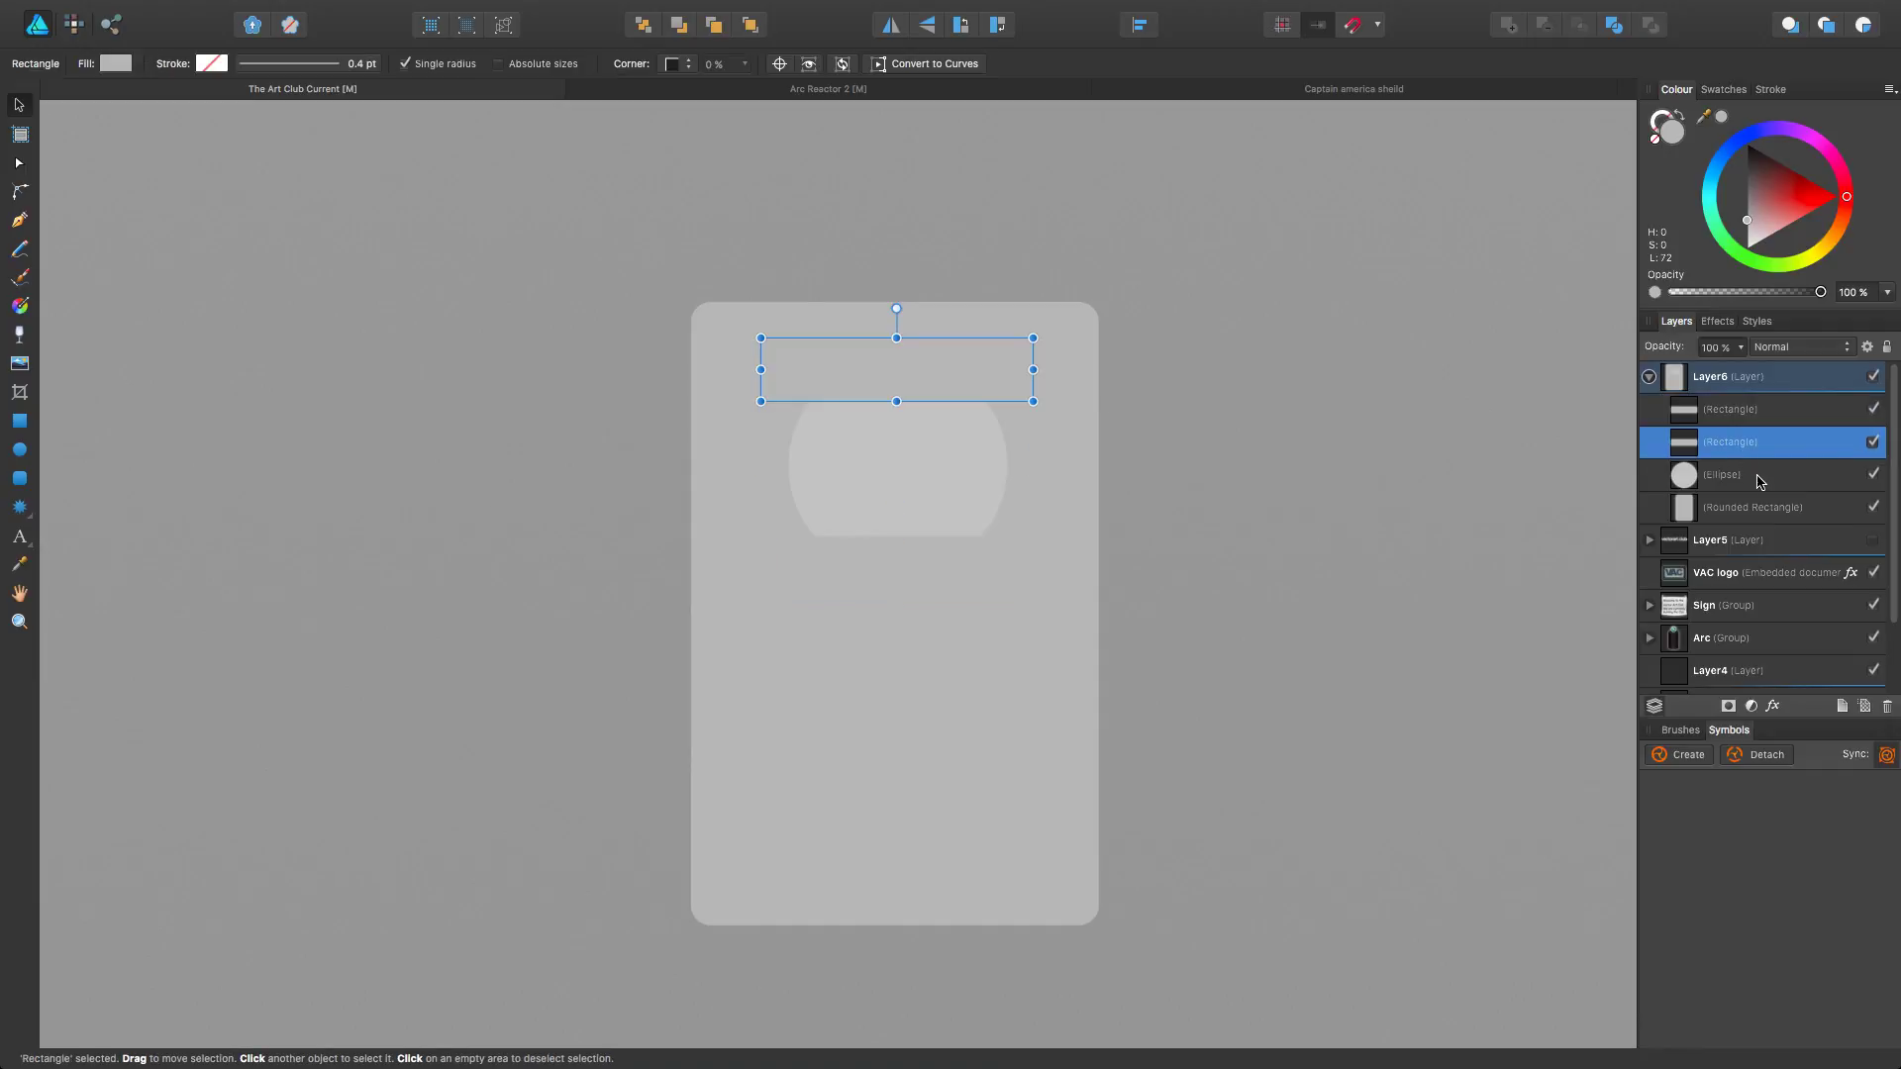
pyautogui.click(1766, 479)
pyautogui.click(1772, 510)
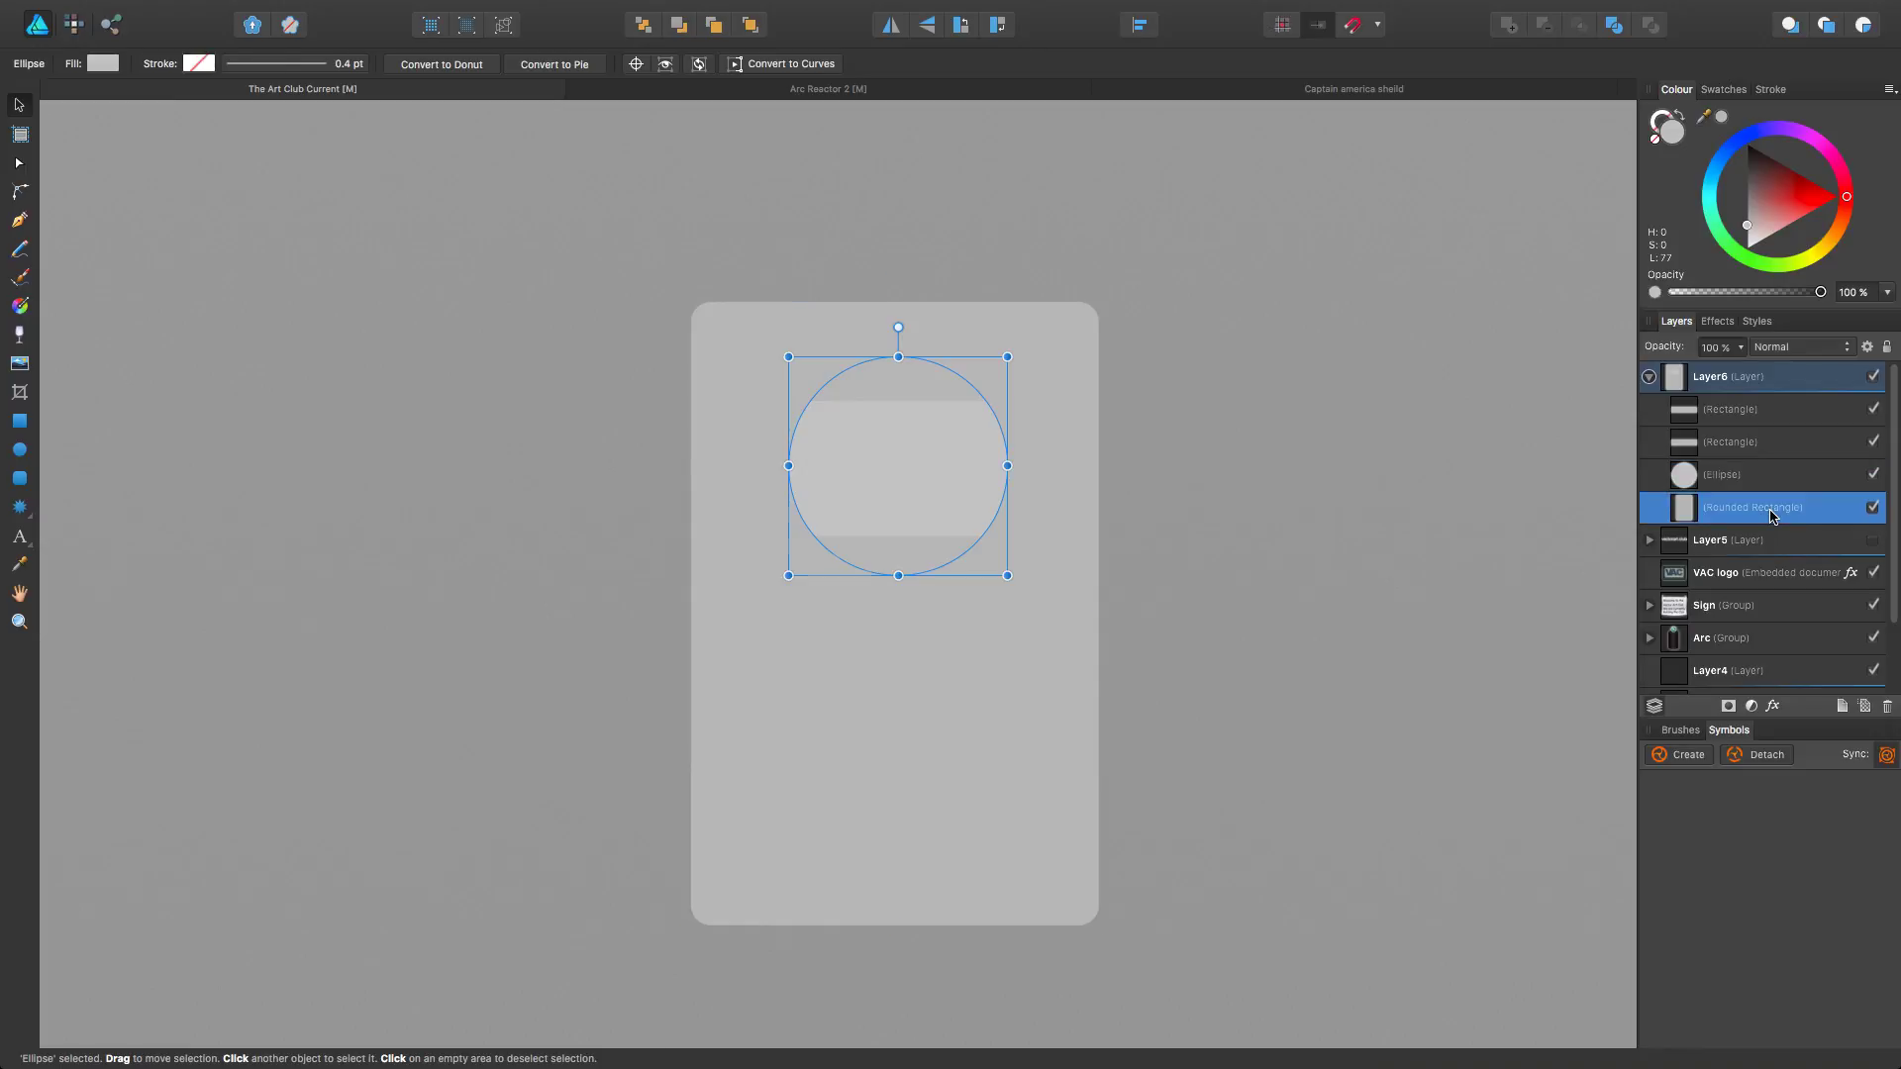
pyautogui.click(1725, 453)
pyautogui.moveTo(929, 364); pyautogui.dragTo(929, 353)
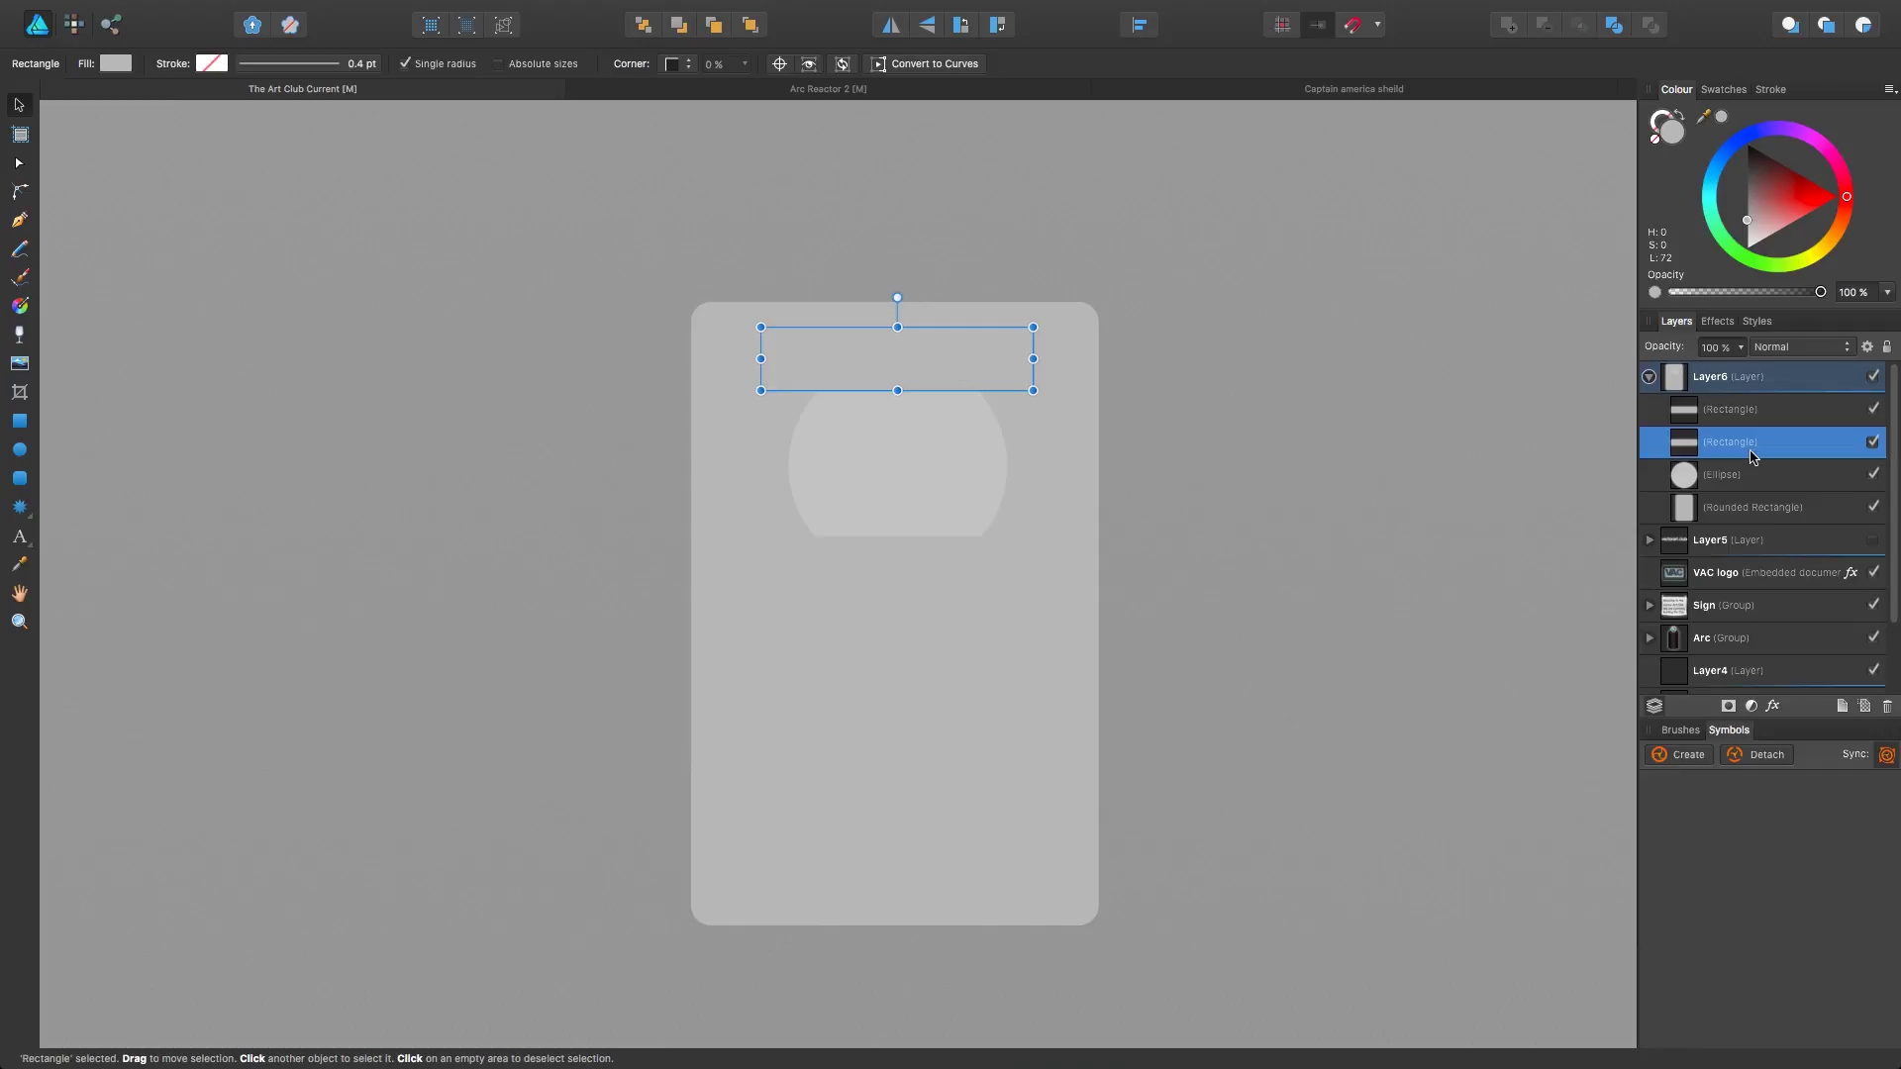
pyautogui.click(1748, 409)
pyautogui.moveTo(908, 569); pyautogui.dragTo(908, 579)
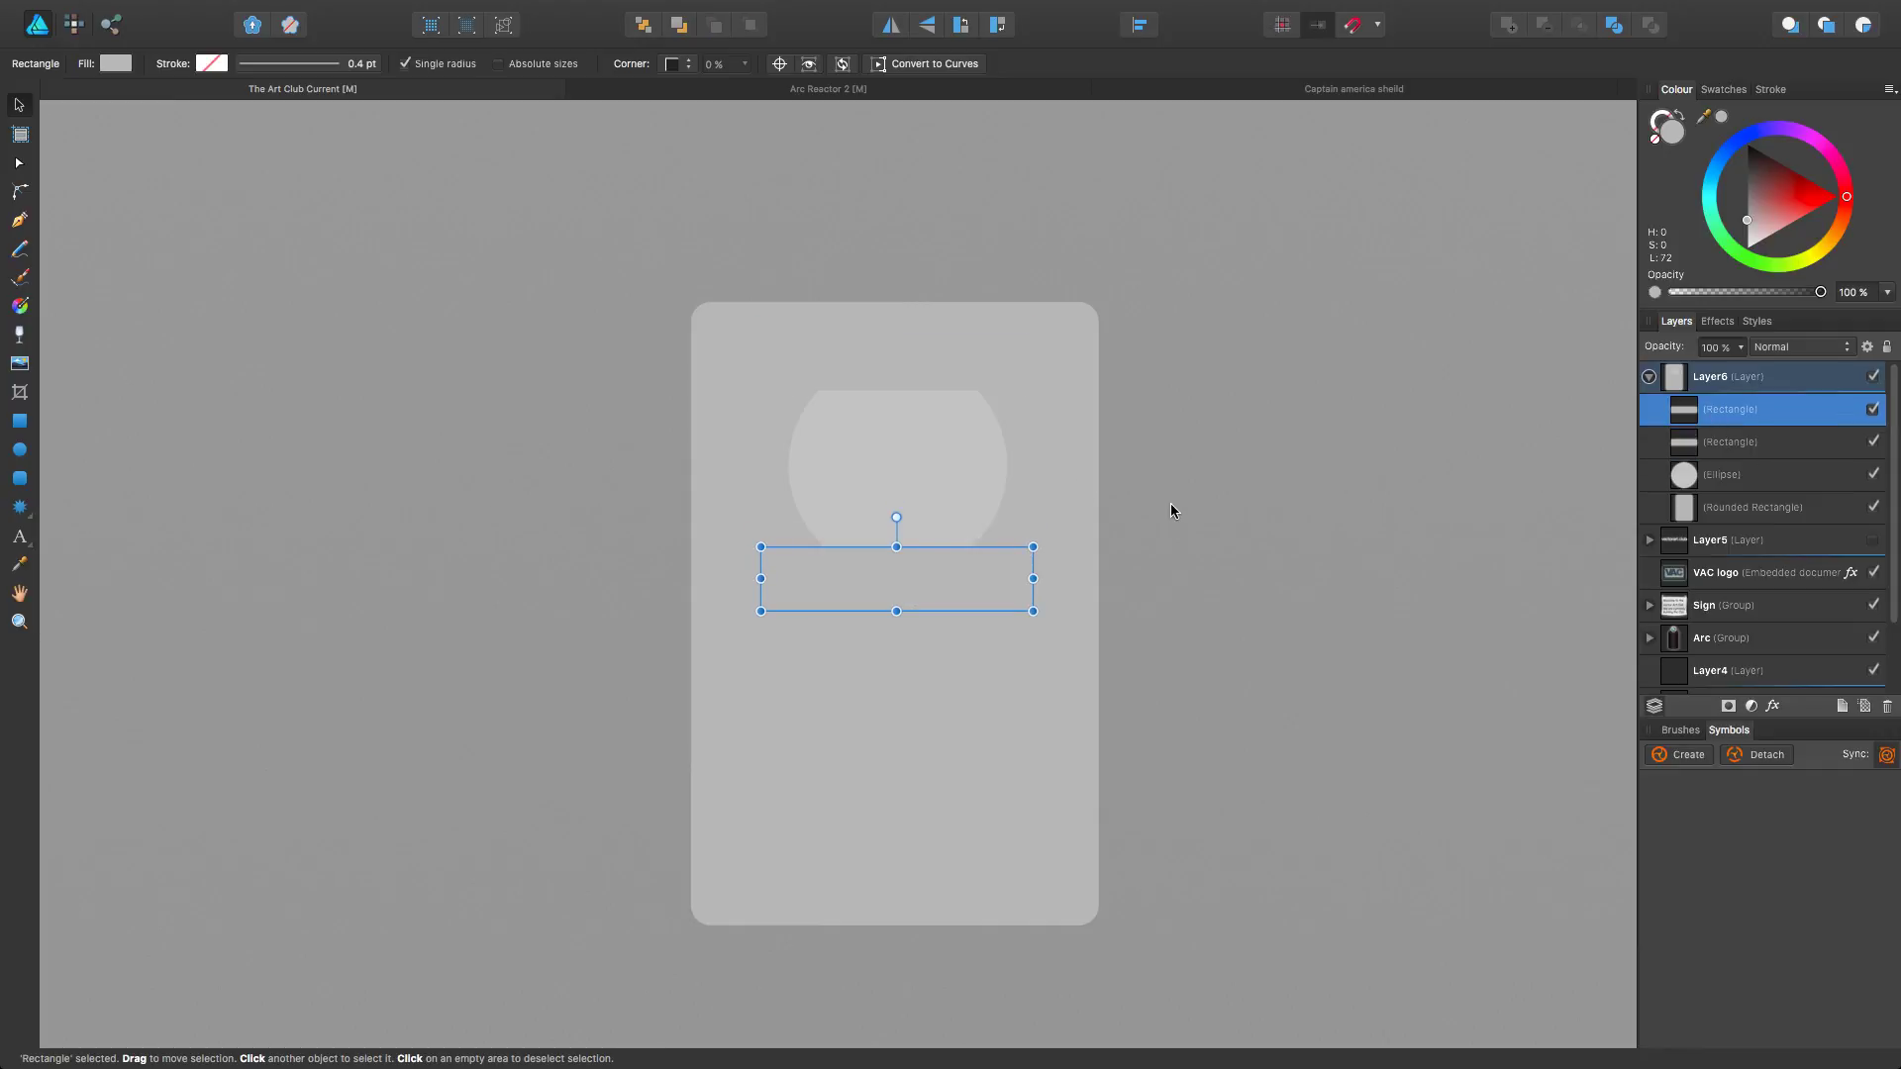
pyautogui.click(1178, 514)
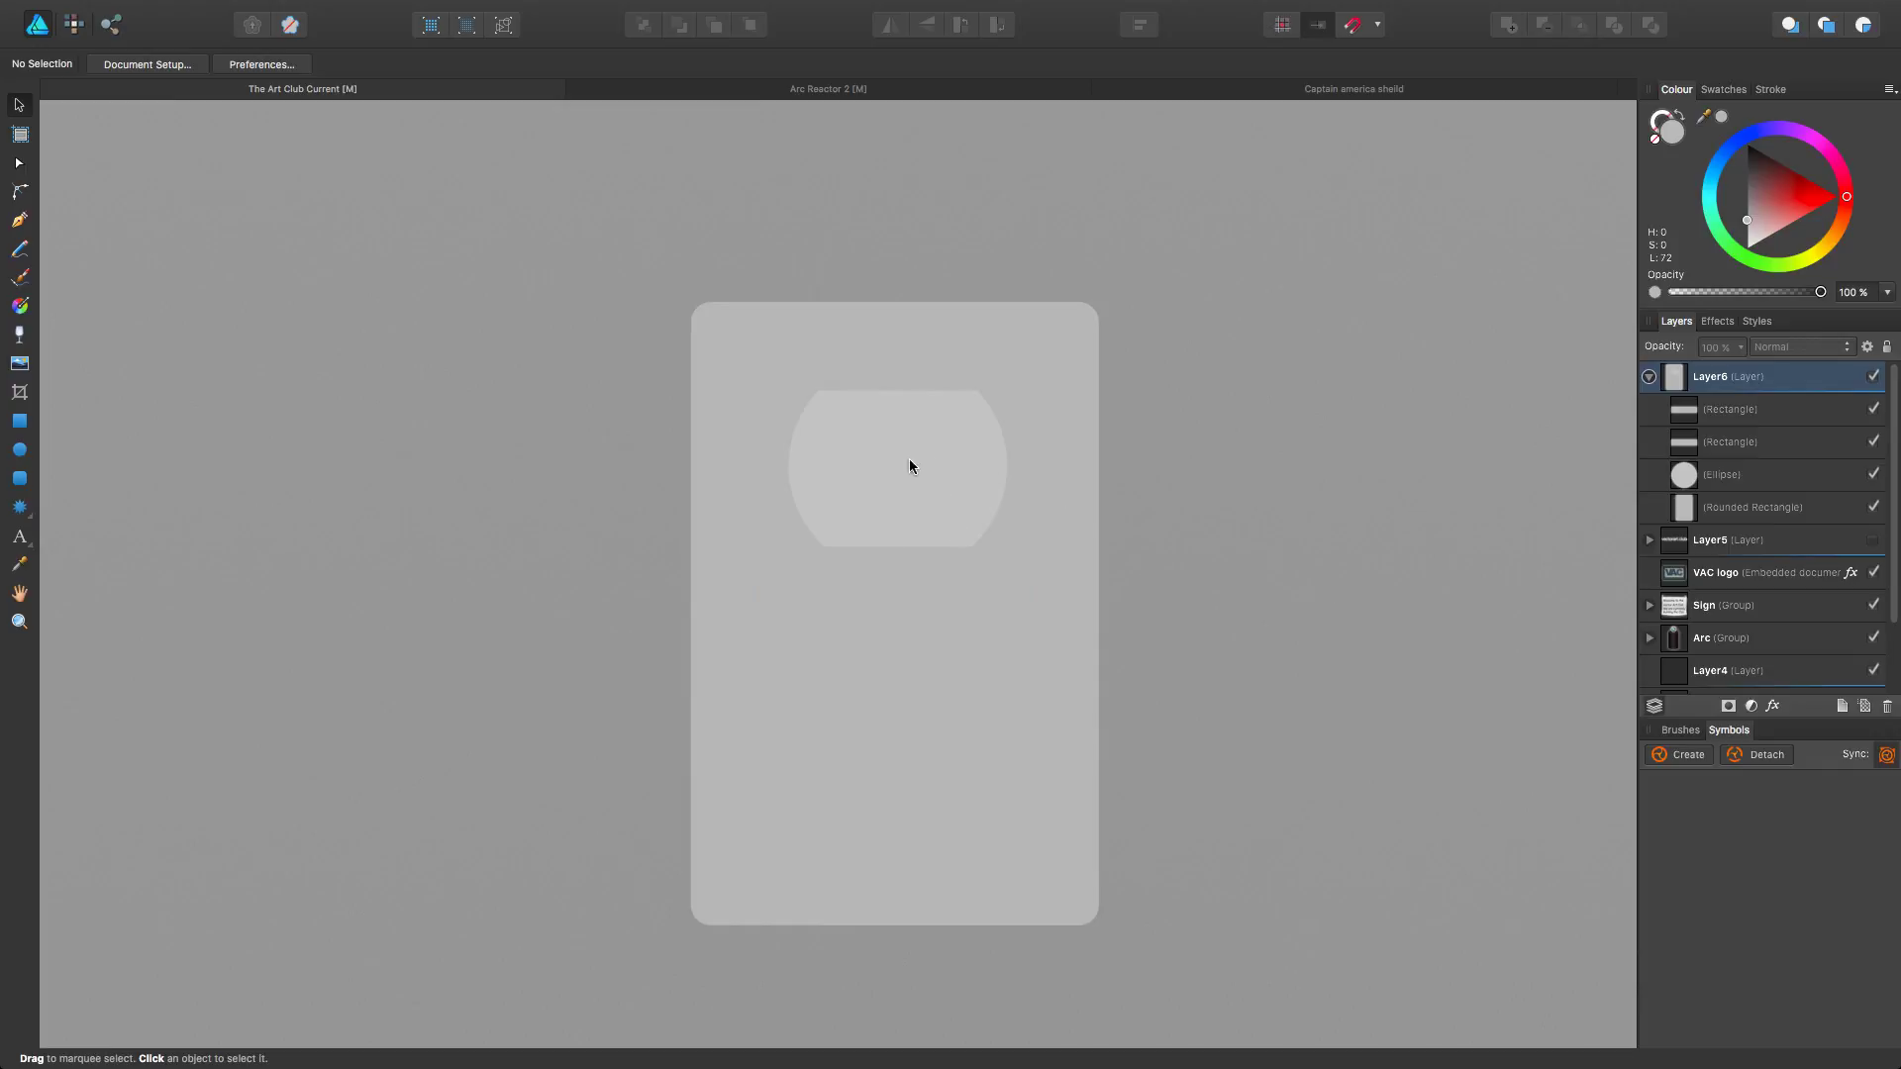
# Step: Recolour both rectangles red with saturation 74 and lightness 62 to set them apart from the circle
pyautogui.click(1747, 479)
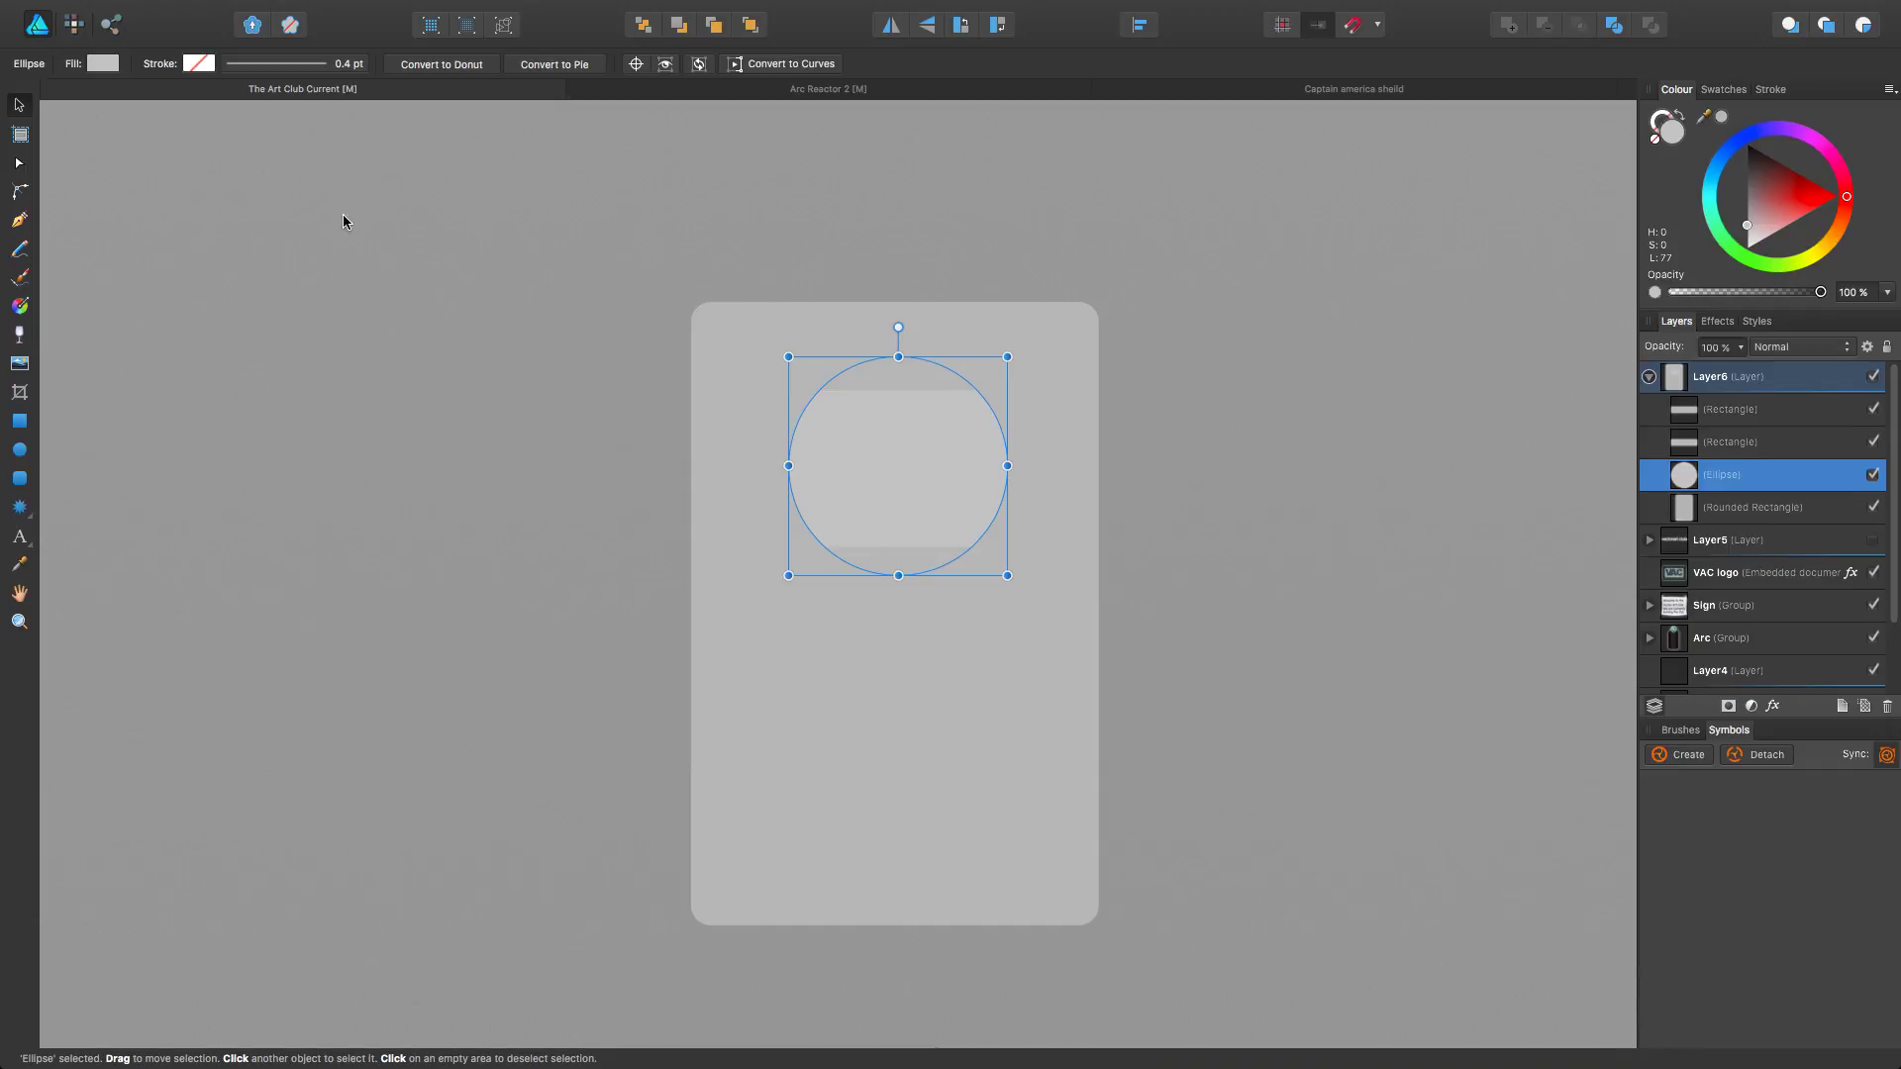
pyautogui.click(1742, 416)
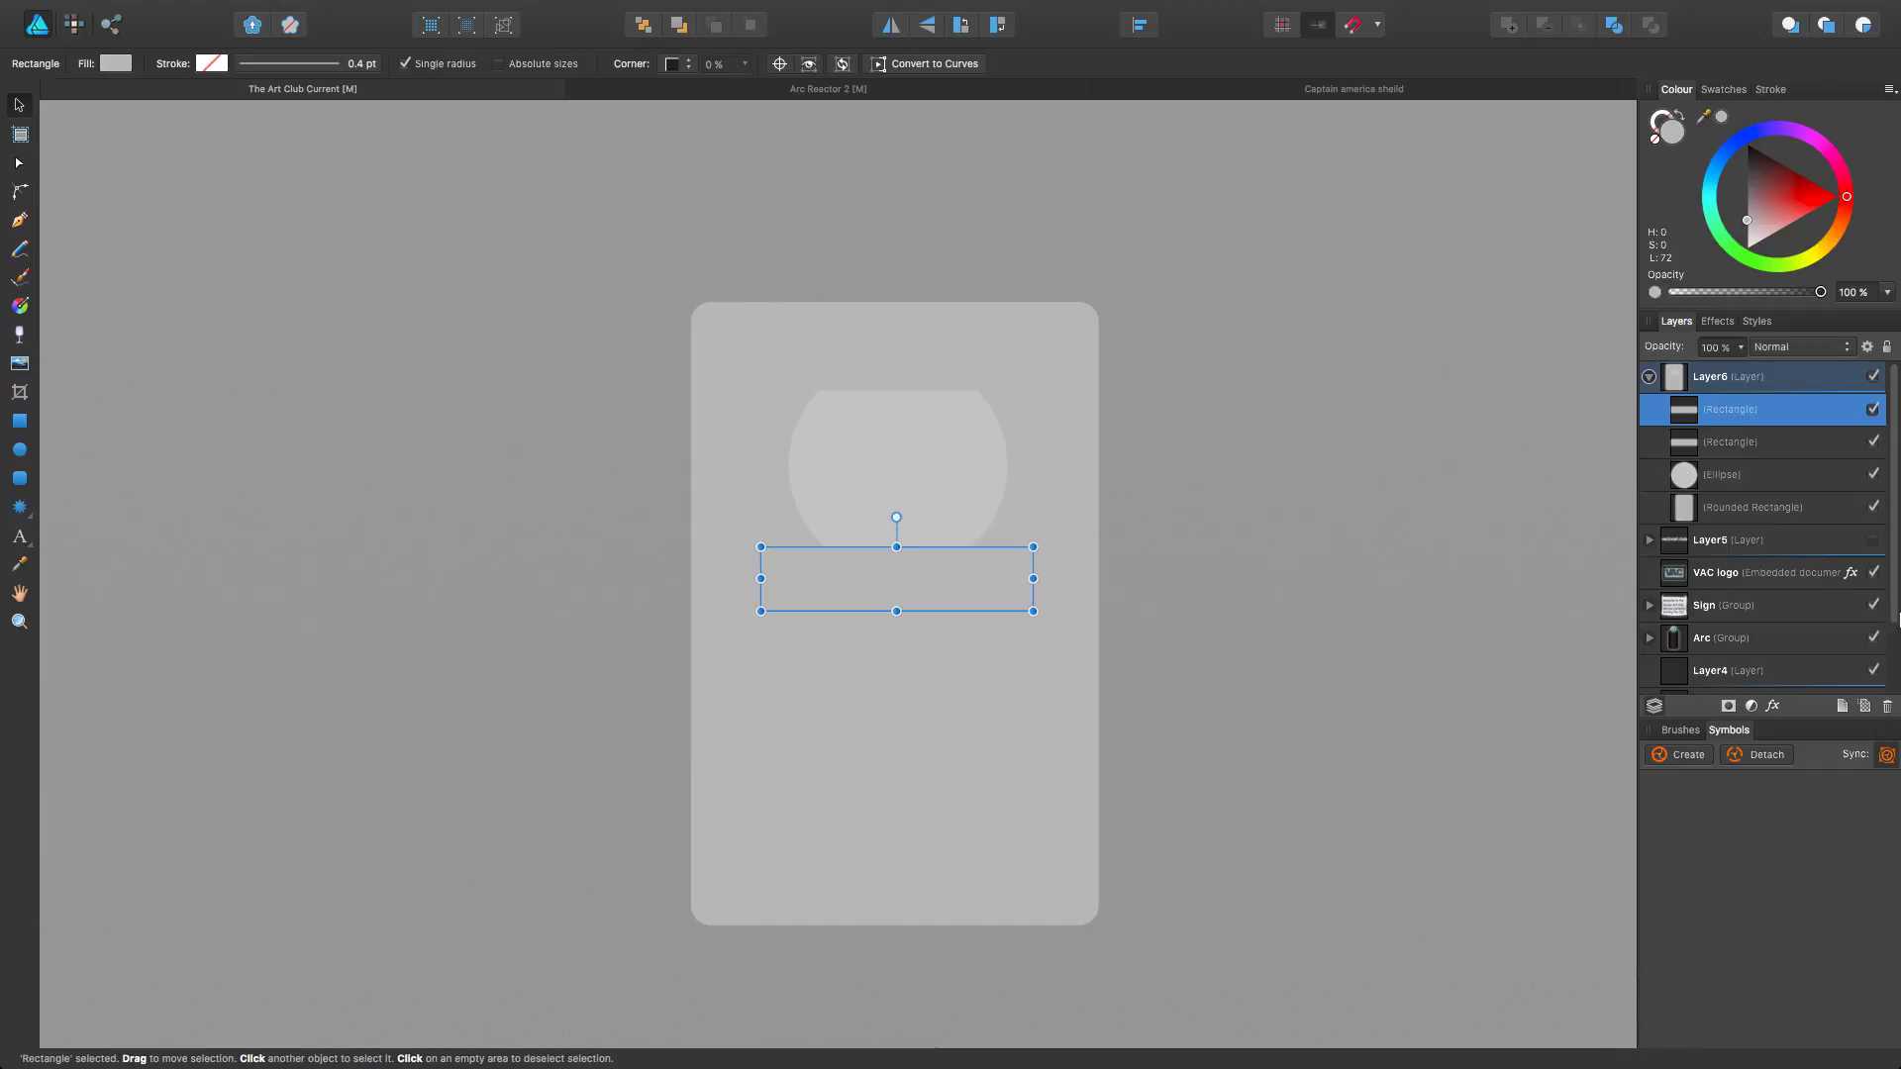
pyautogui.keyDown('shift'); pyautogui.click(1762, 439); pyautogui.keyUp('shift')
pyautogui.moveTo(1794, 222); pyautogui.dragTo(1803, 212)
pyautogui.click(1755, 478)
pyautogui.click(1749, 448)
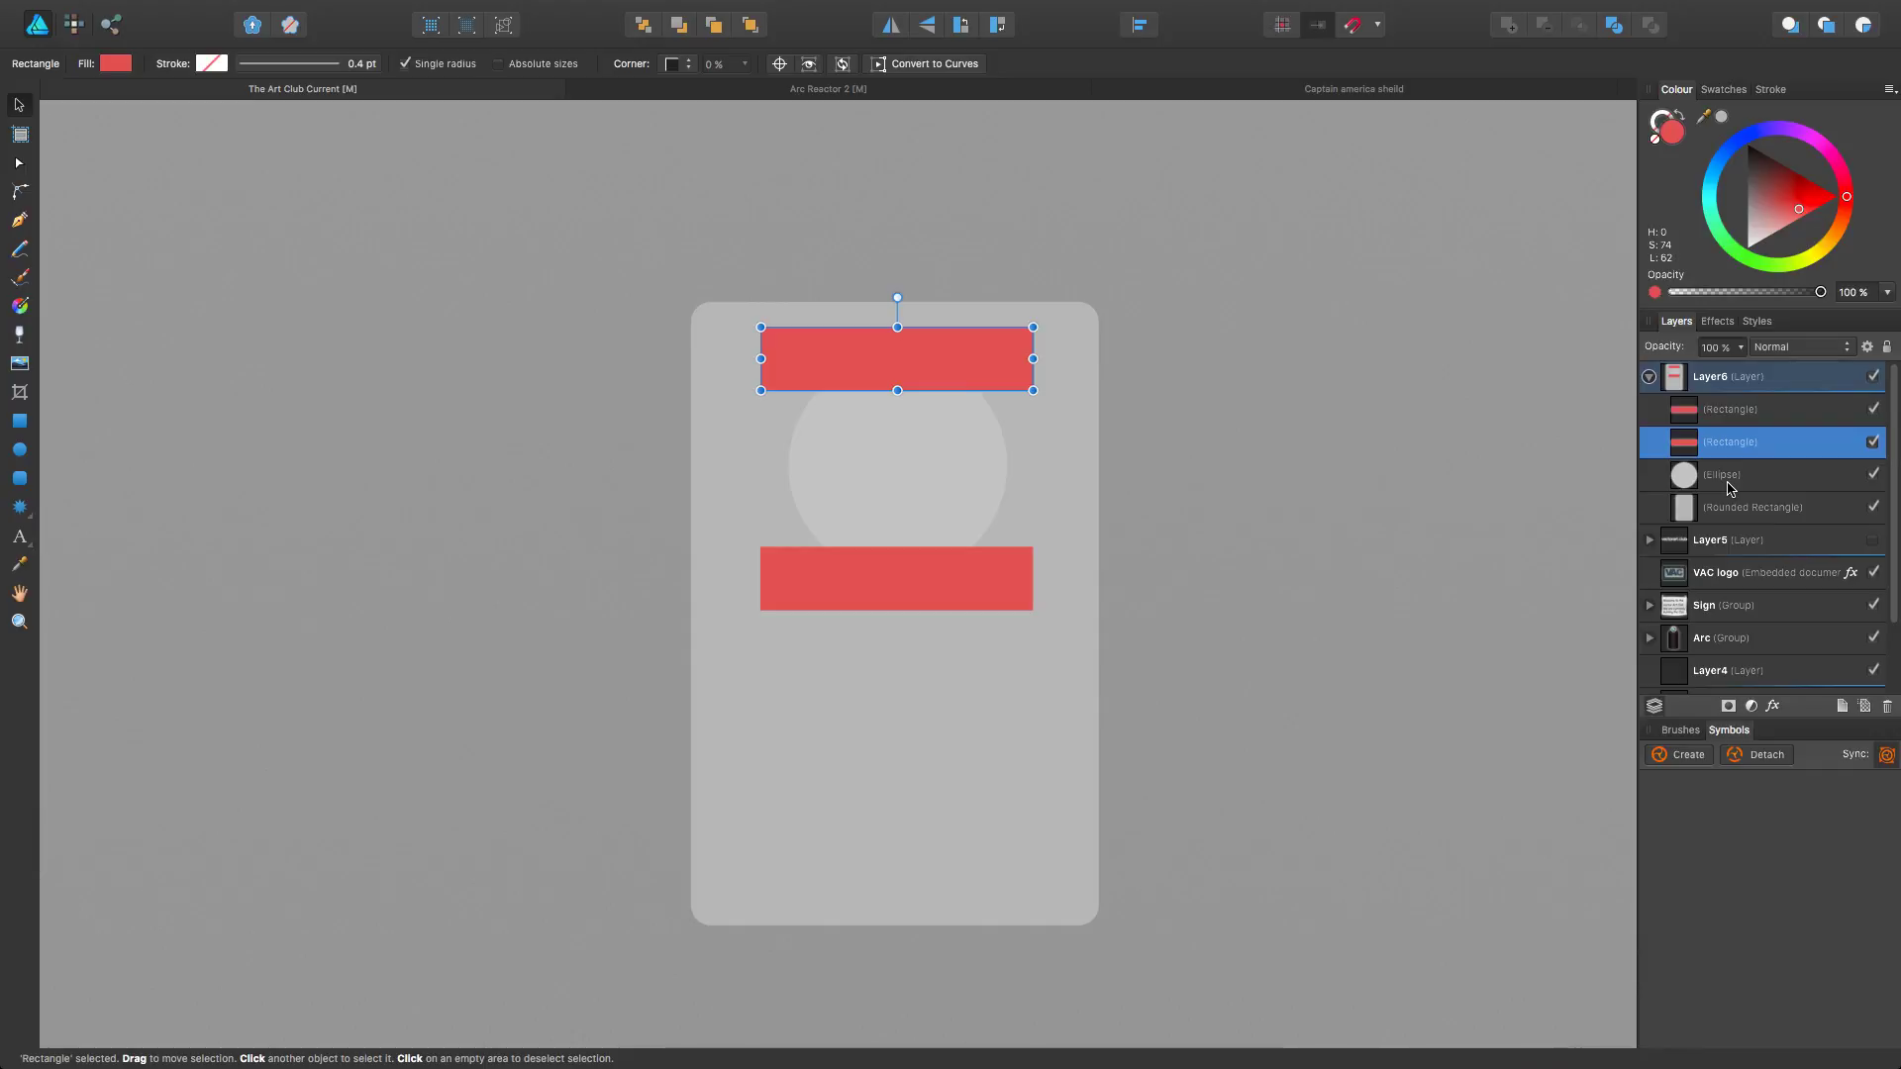
# Step: Subtract both red rectangles from the circle to form a socket face with flat top and bottom edges
pyautogui.keyDown('shift'); pyautogui.click(1742, 417); pyautogui.keyUp('shift')
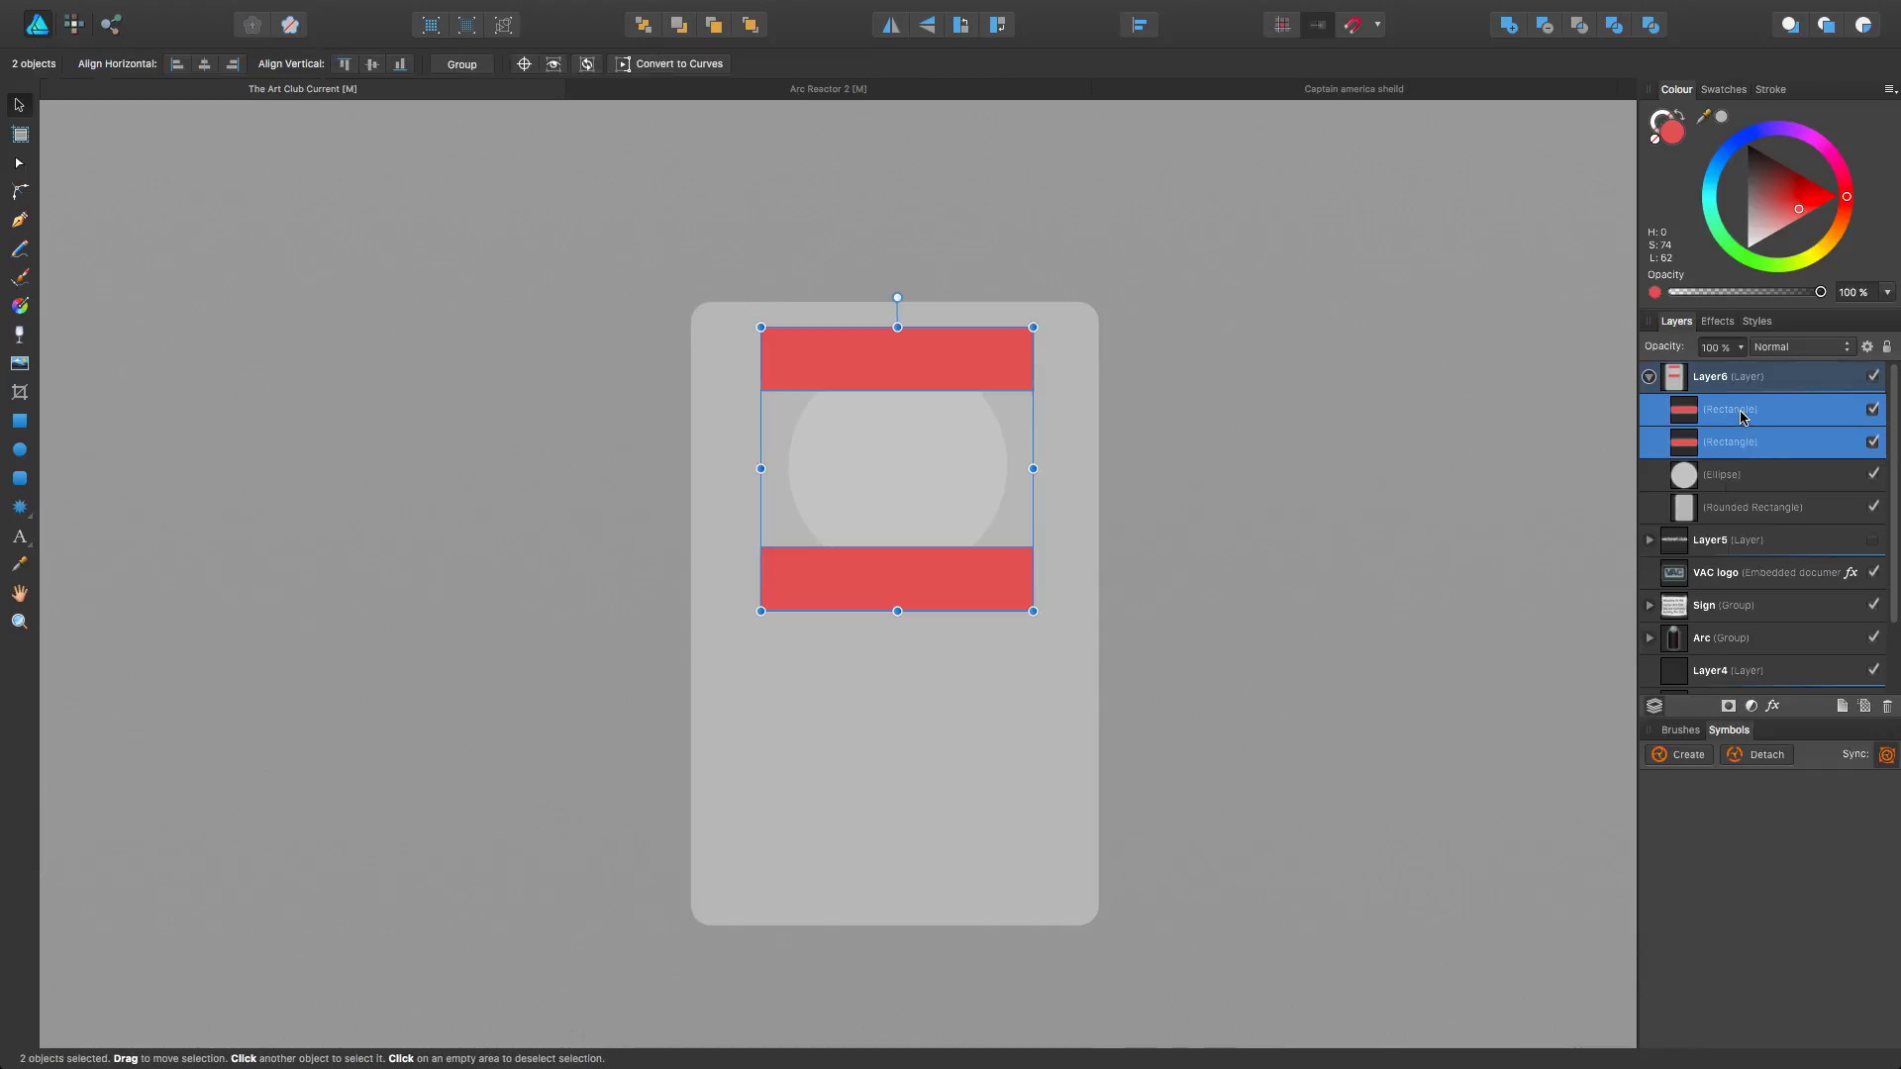
pyautogui.keyDown('shift'); pyautogui.click(1698, 478); pyautogui.keyUp('shift')
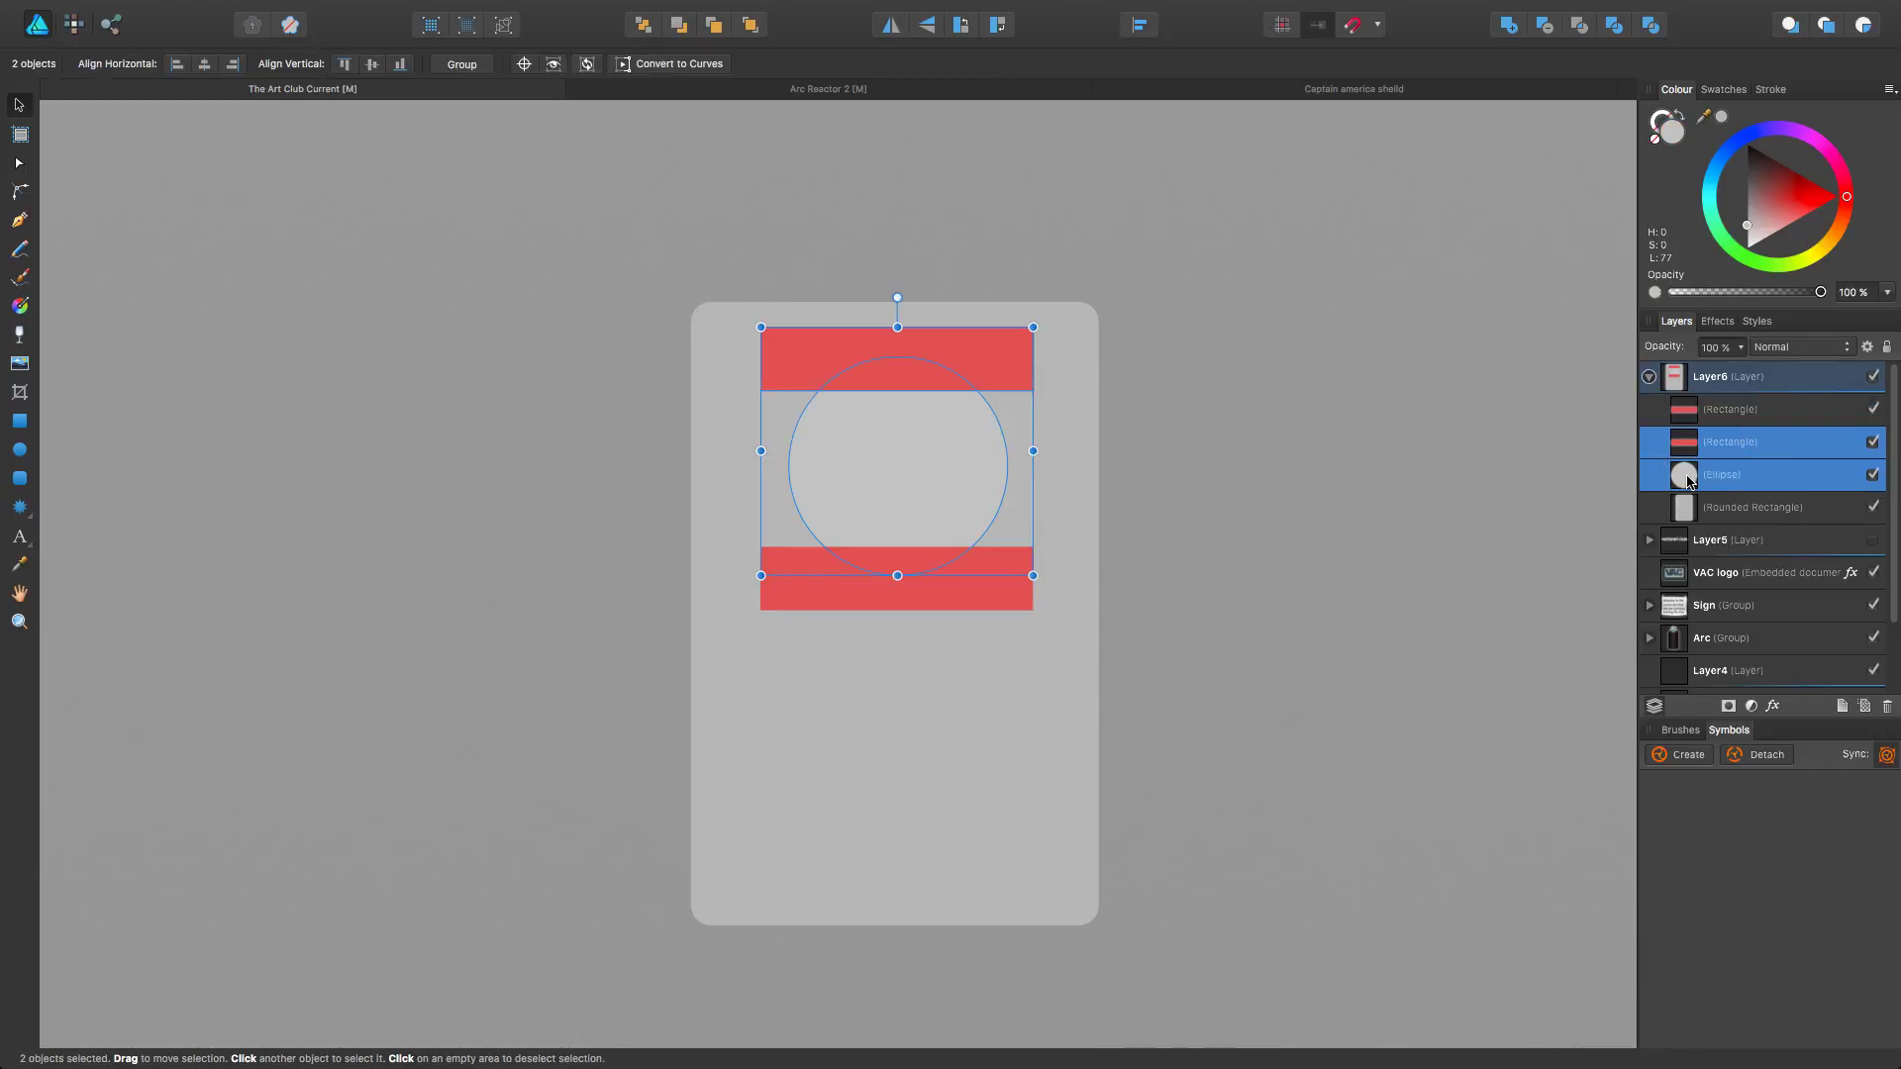
pyautogui.click(1740, 406)
pyautogui.keyDown('shift'); pyautogui.click(1728, 483); pyautogui.keyUp('shift')
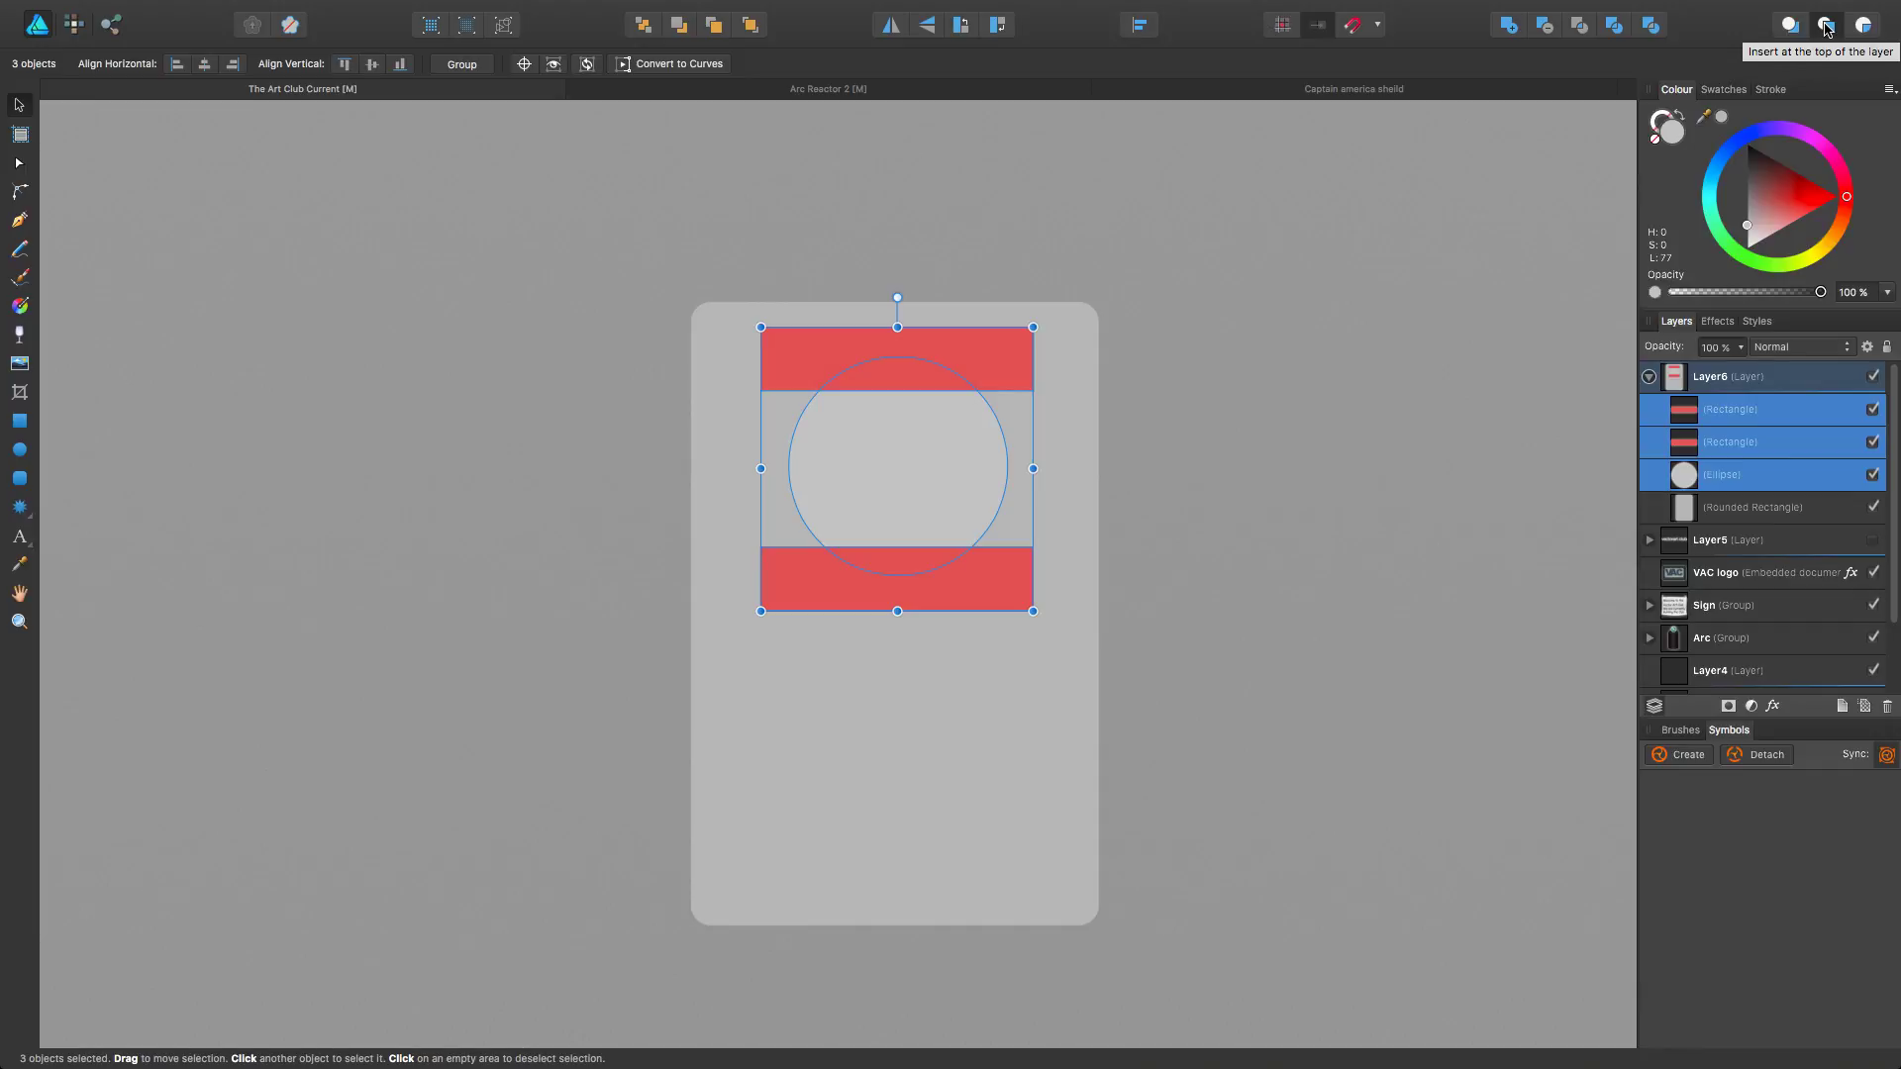
pyautogui.click(1551, 30)
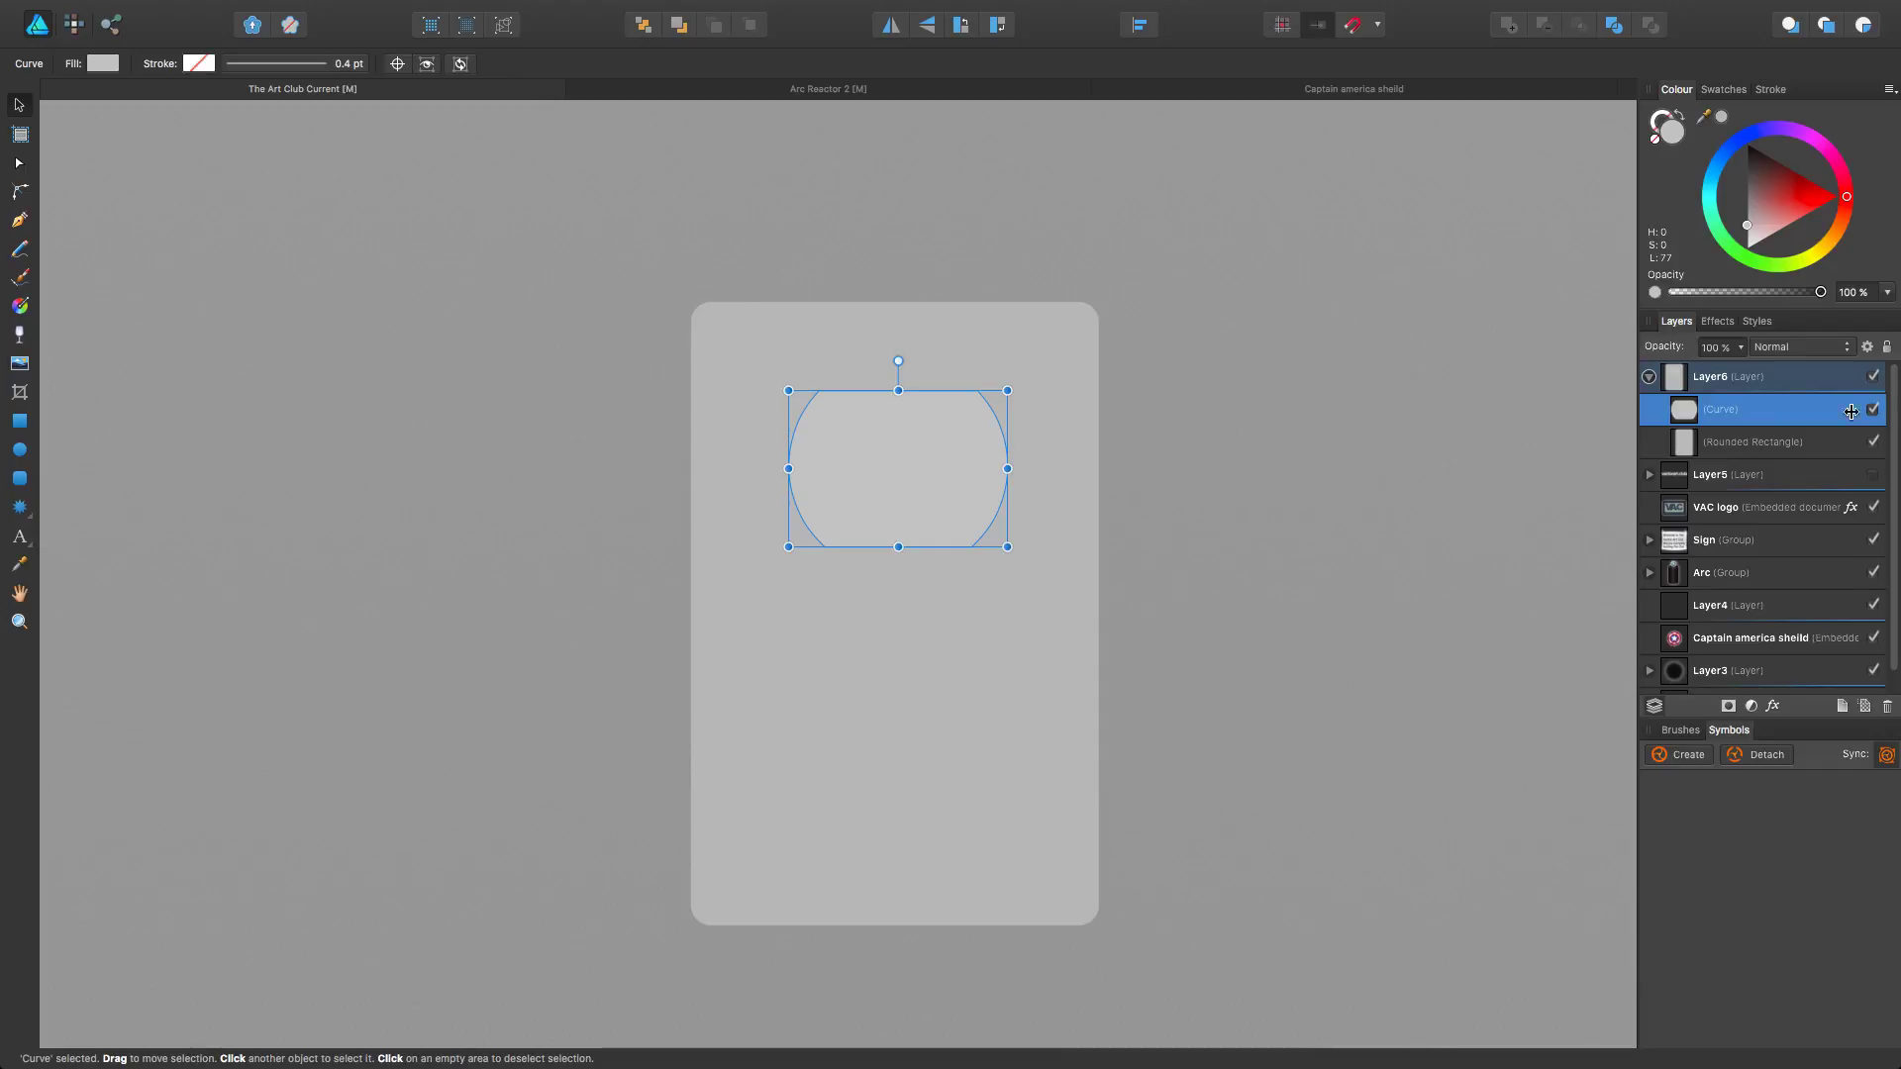
# Step: Try subtracting the socket face from the rounded cover plate, undo it, and clear the selection
pyautogui.keyDown('shift'); pyautogui.click(1733, 446); pyautogui.keyUp('shift')
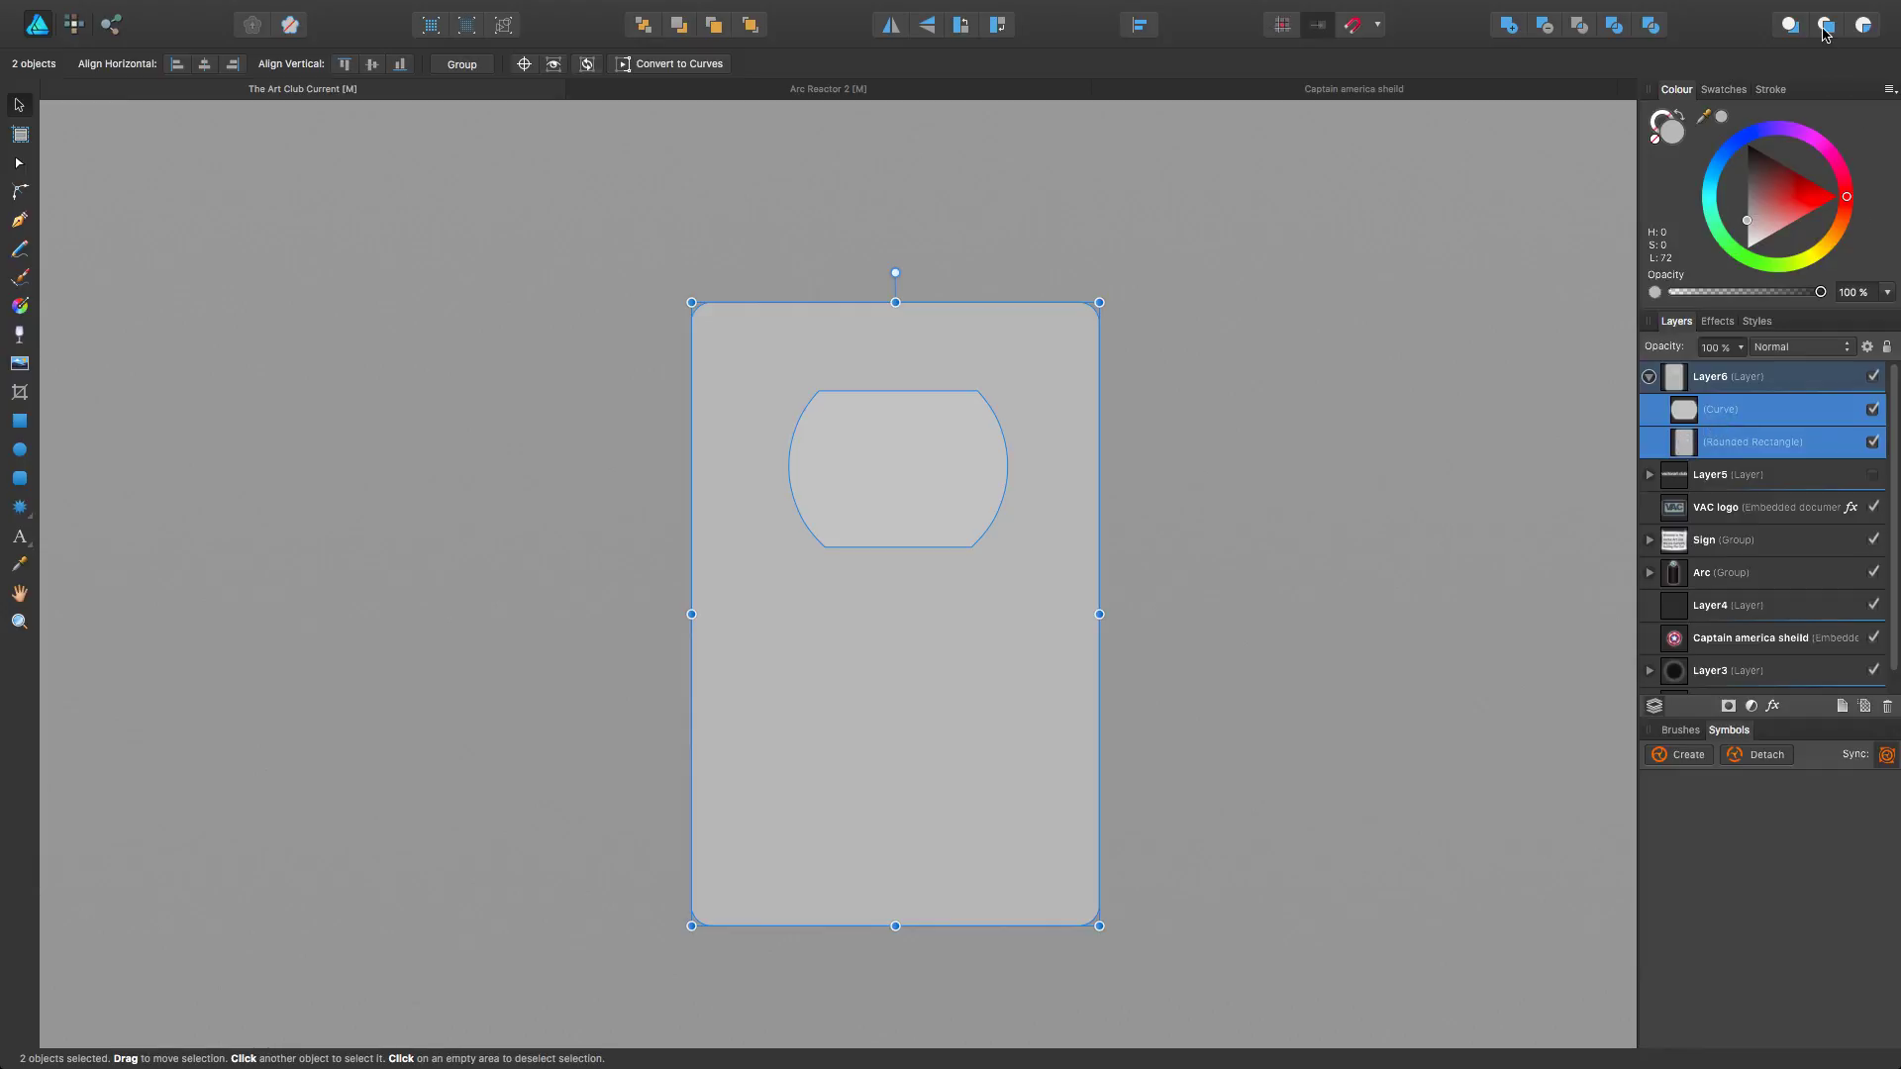
pyautogui.click(1547, 26)
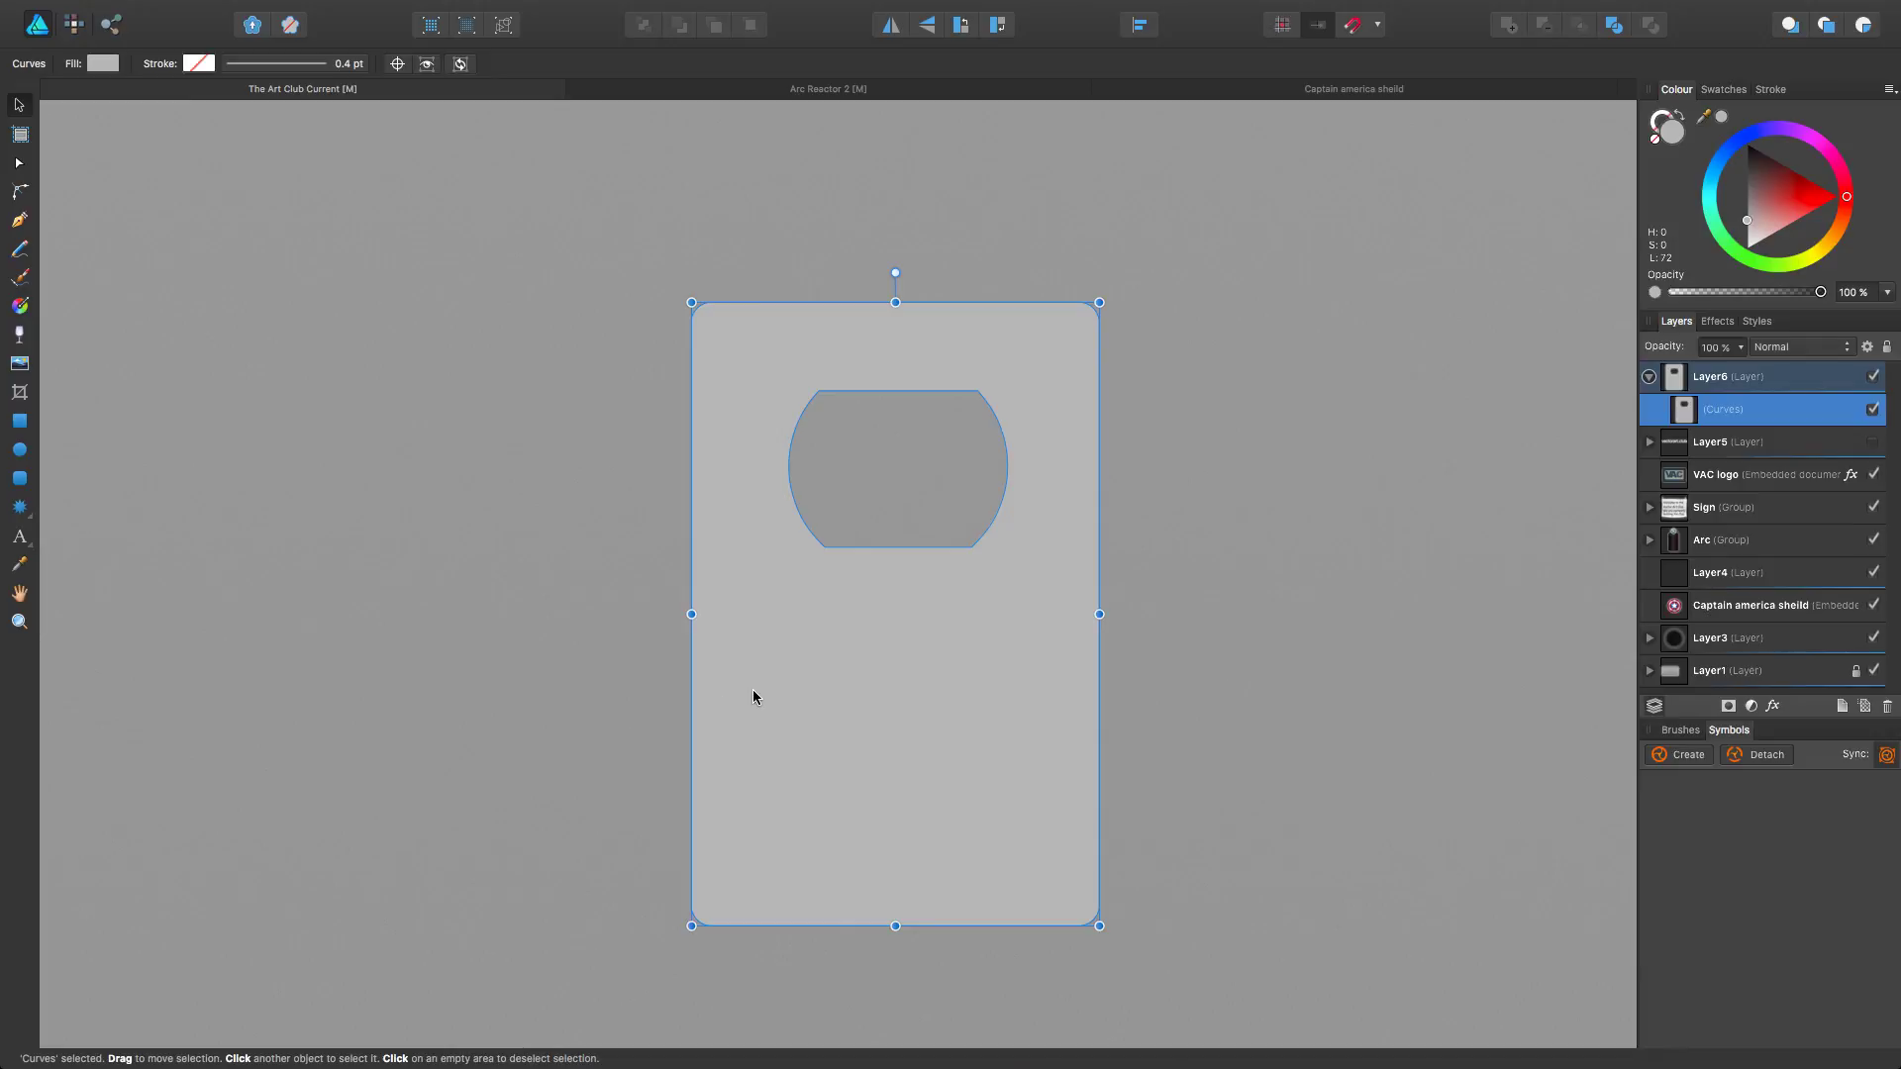
pyautogui.press('super+z')
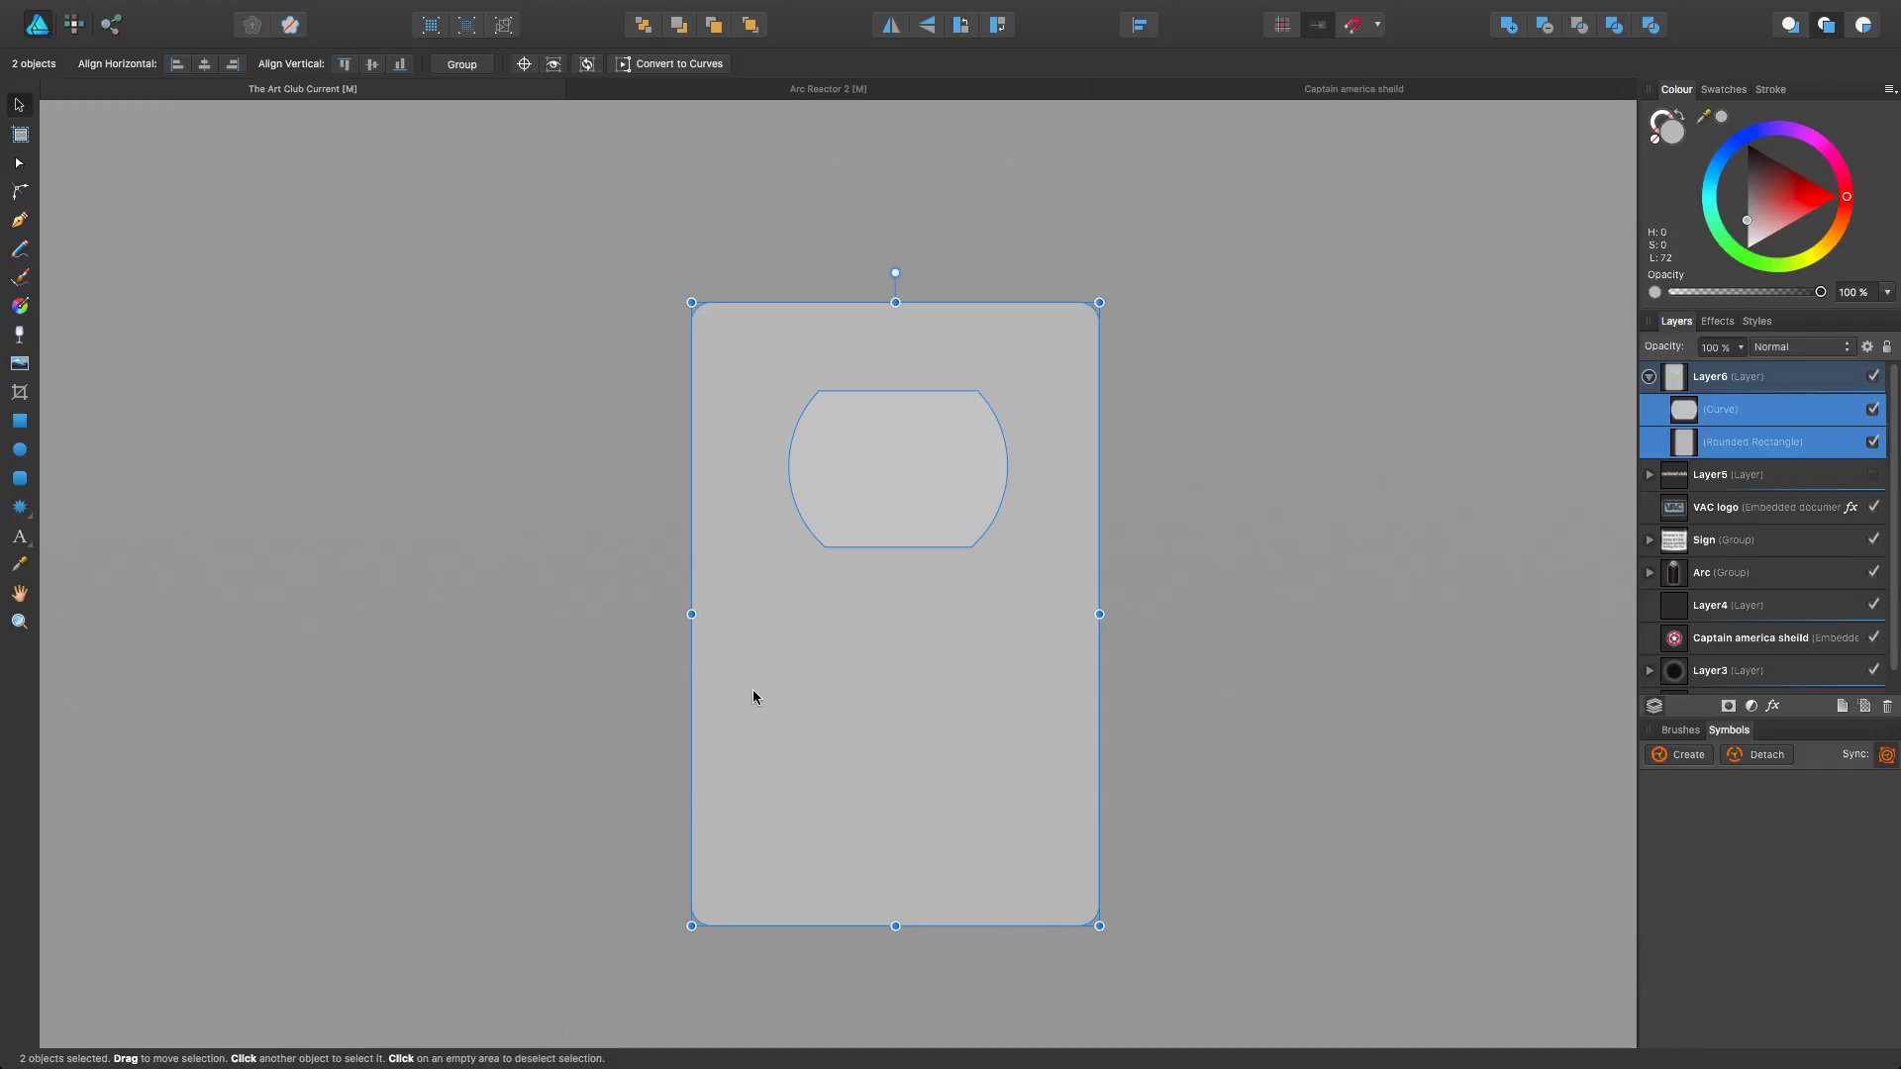
pyautogui.click(1770, 412)
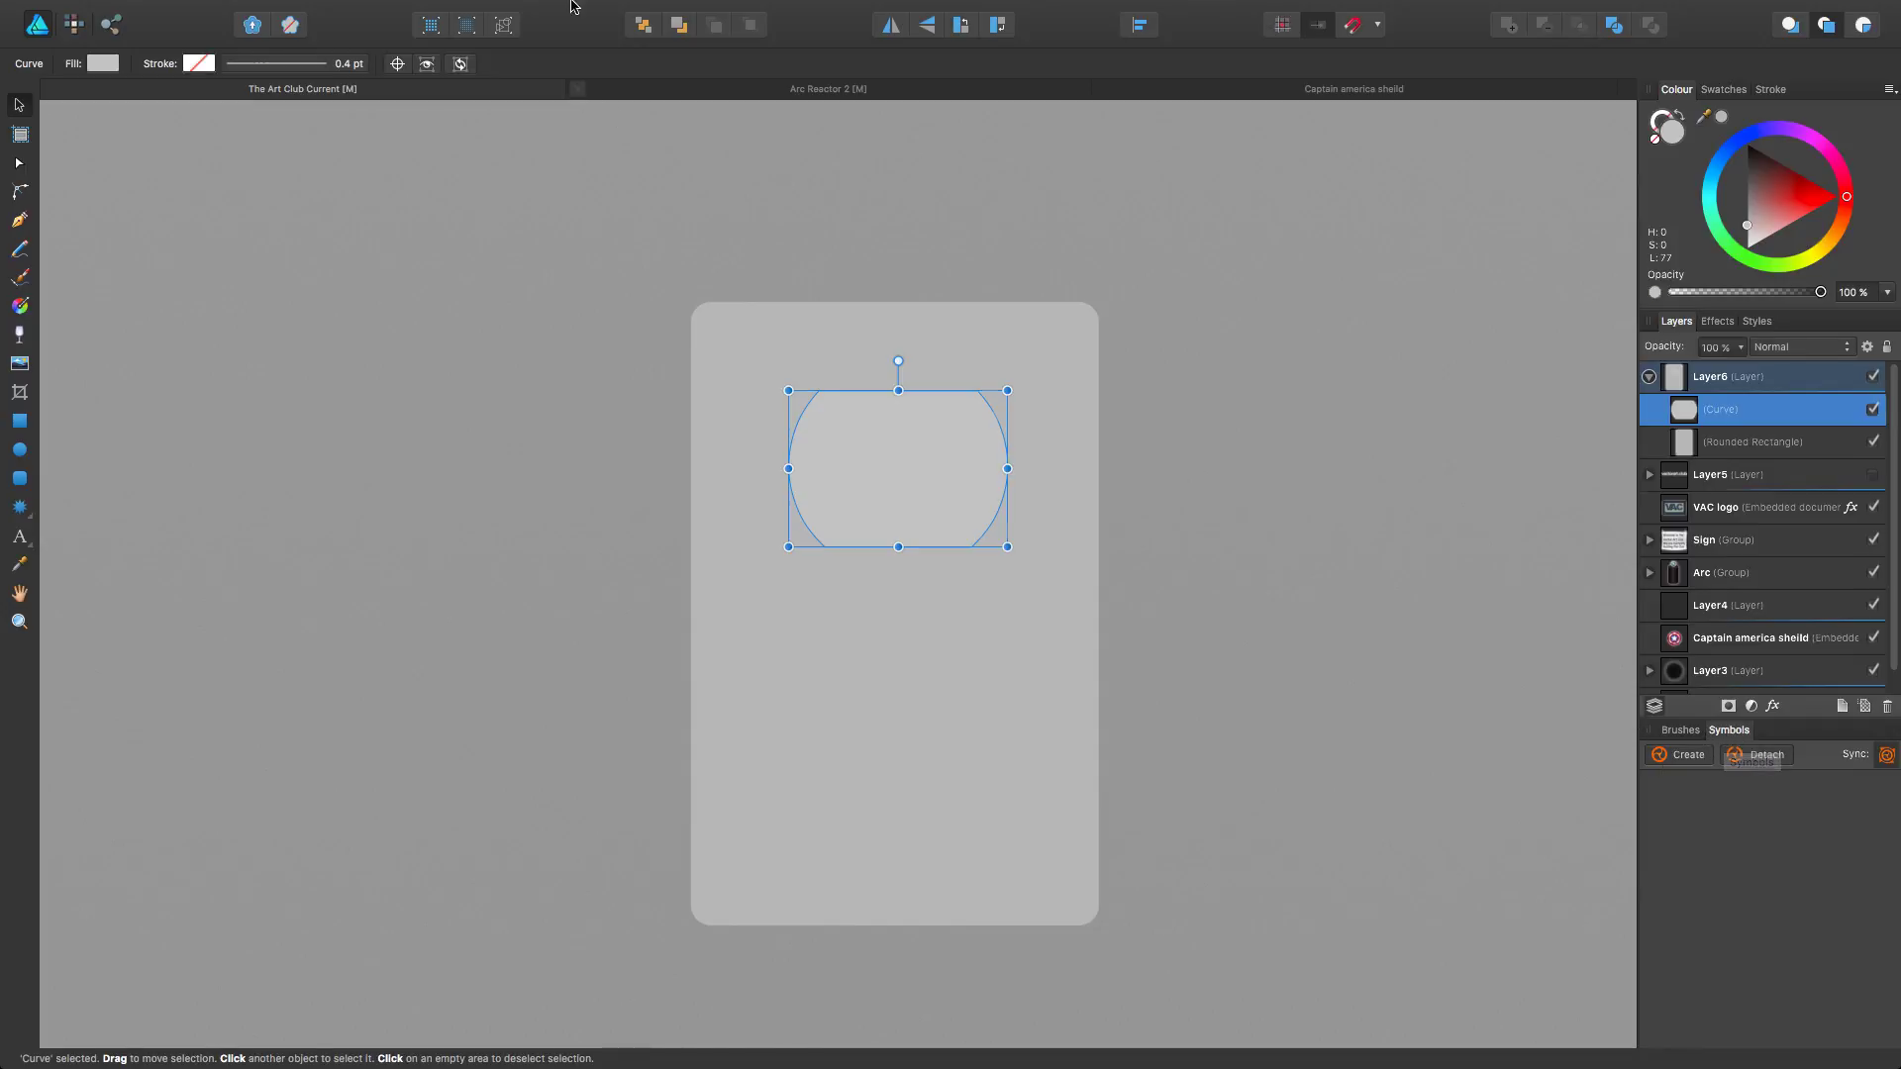
pyautogui.click(1398, 693)
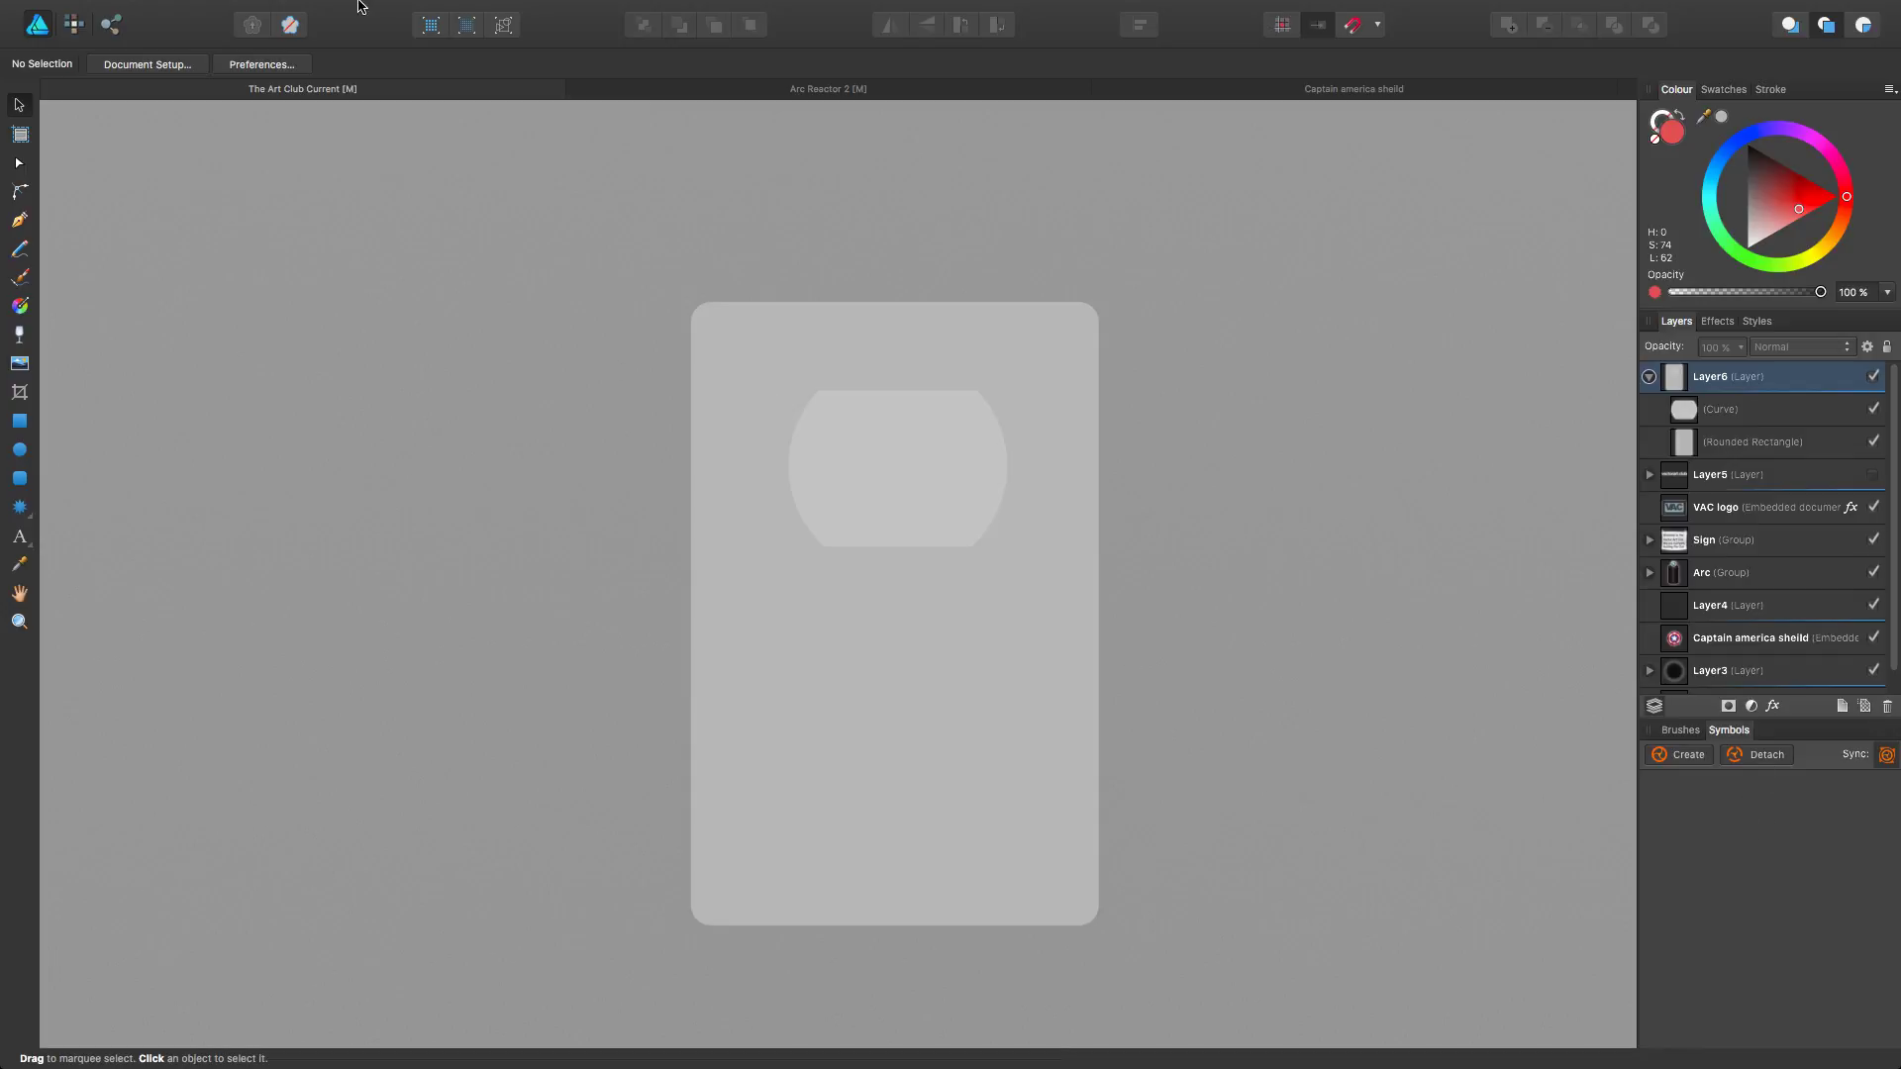
# Step: Search the application help for "sy" and locate the Symbols studio panel command
pyautogui.moveTo(566, 12)
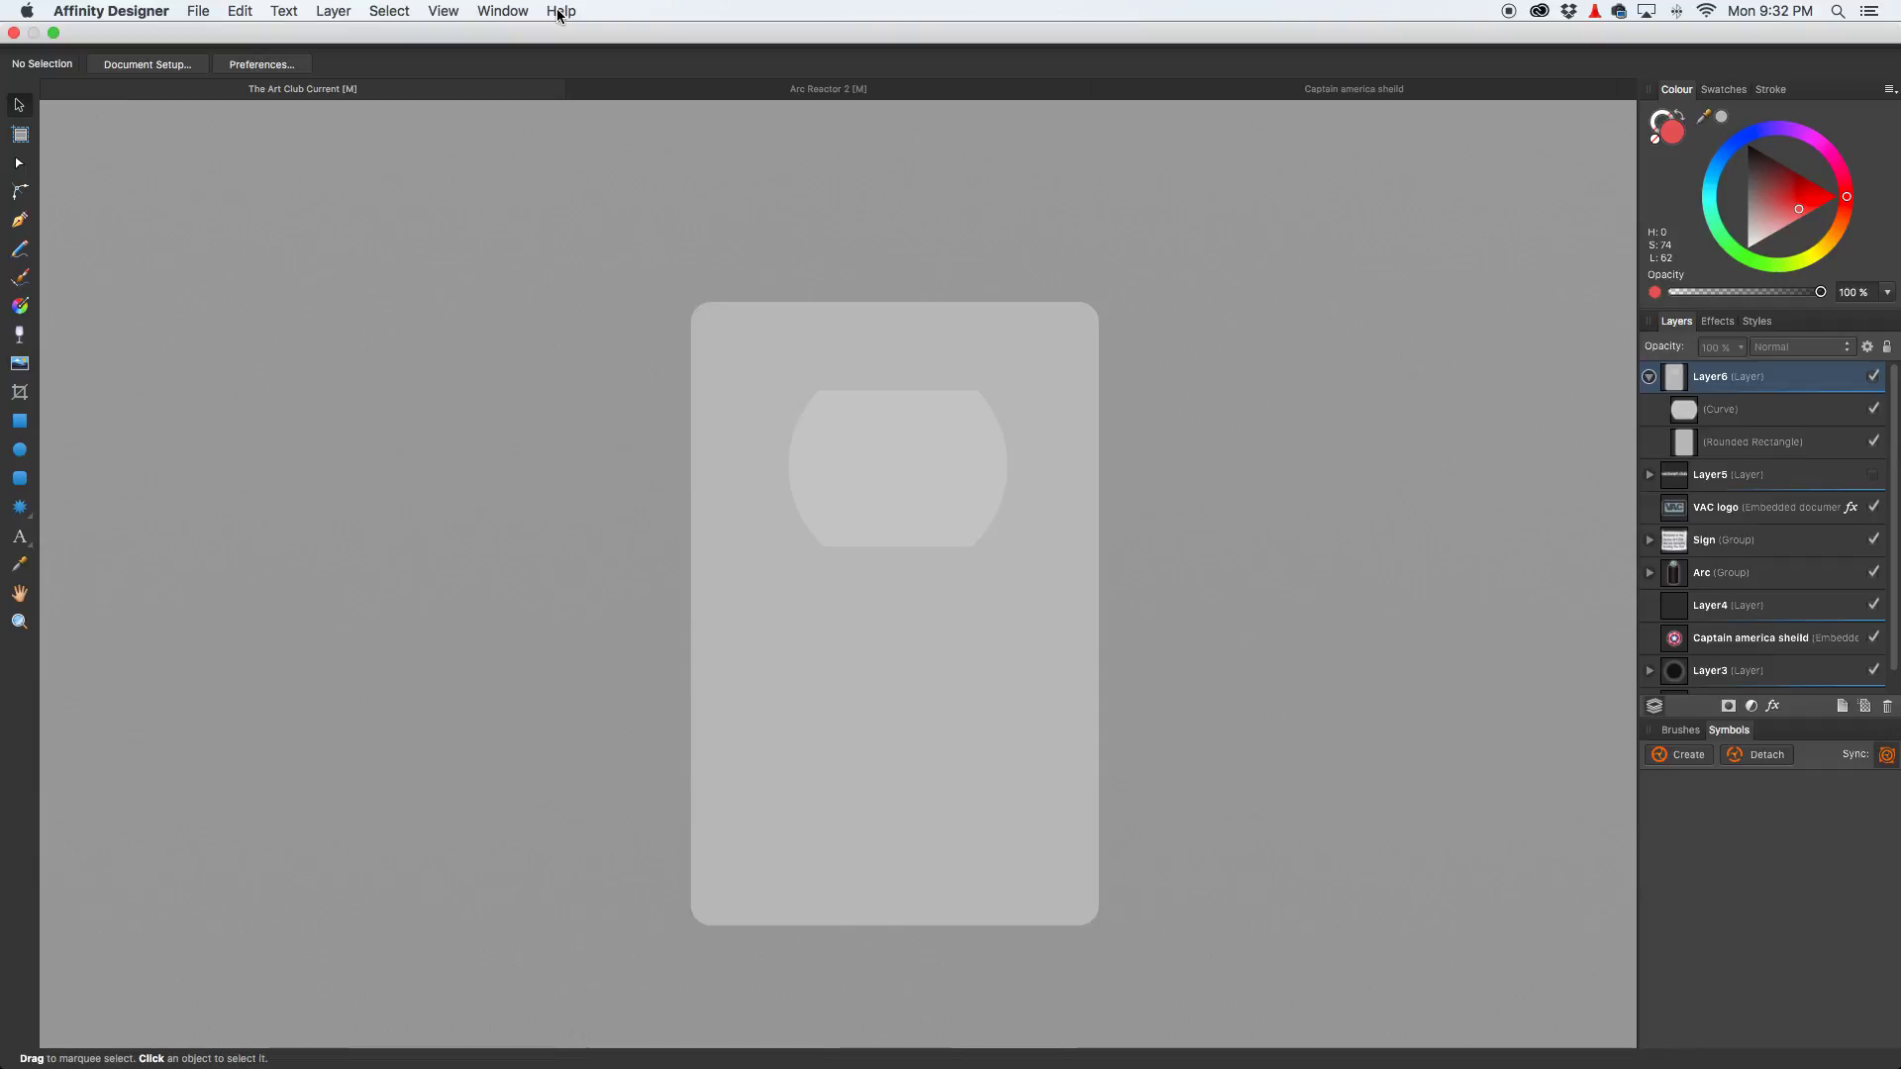
pyautogui.click(561, 12)
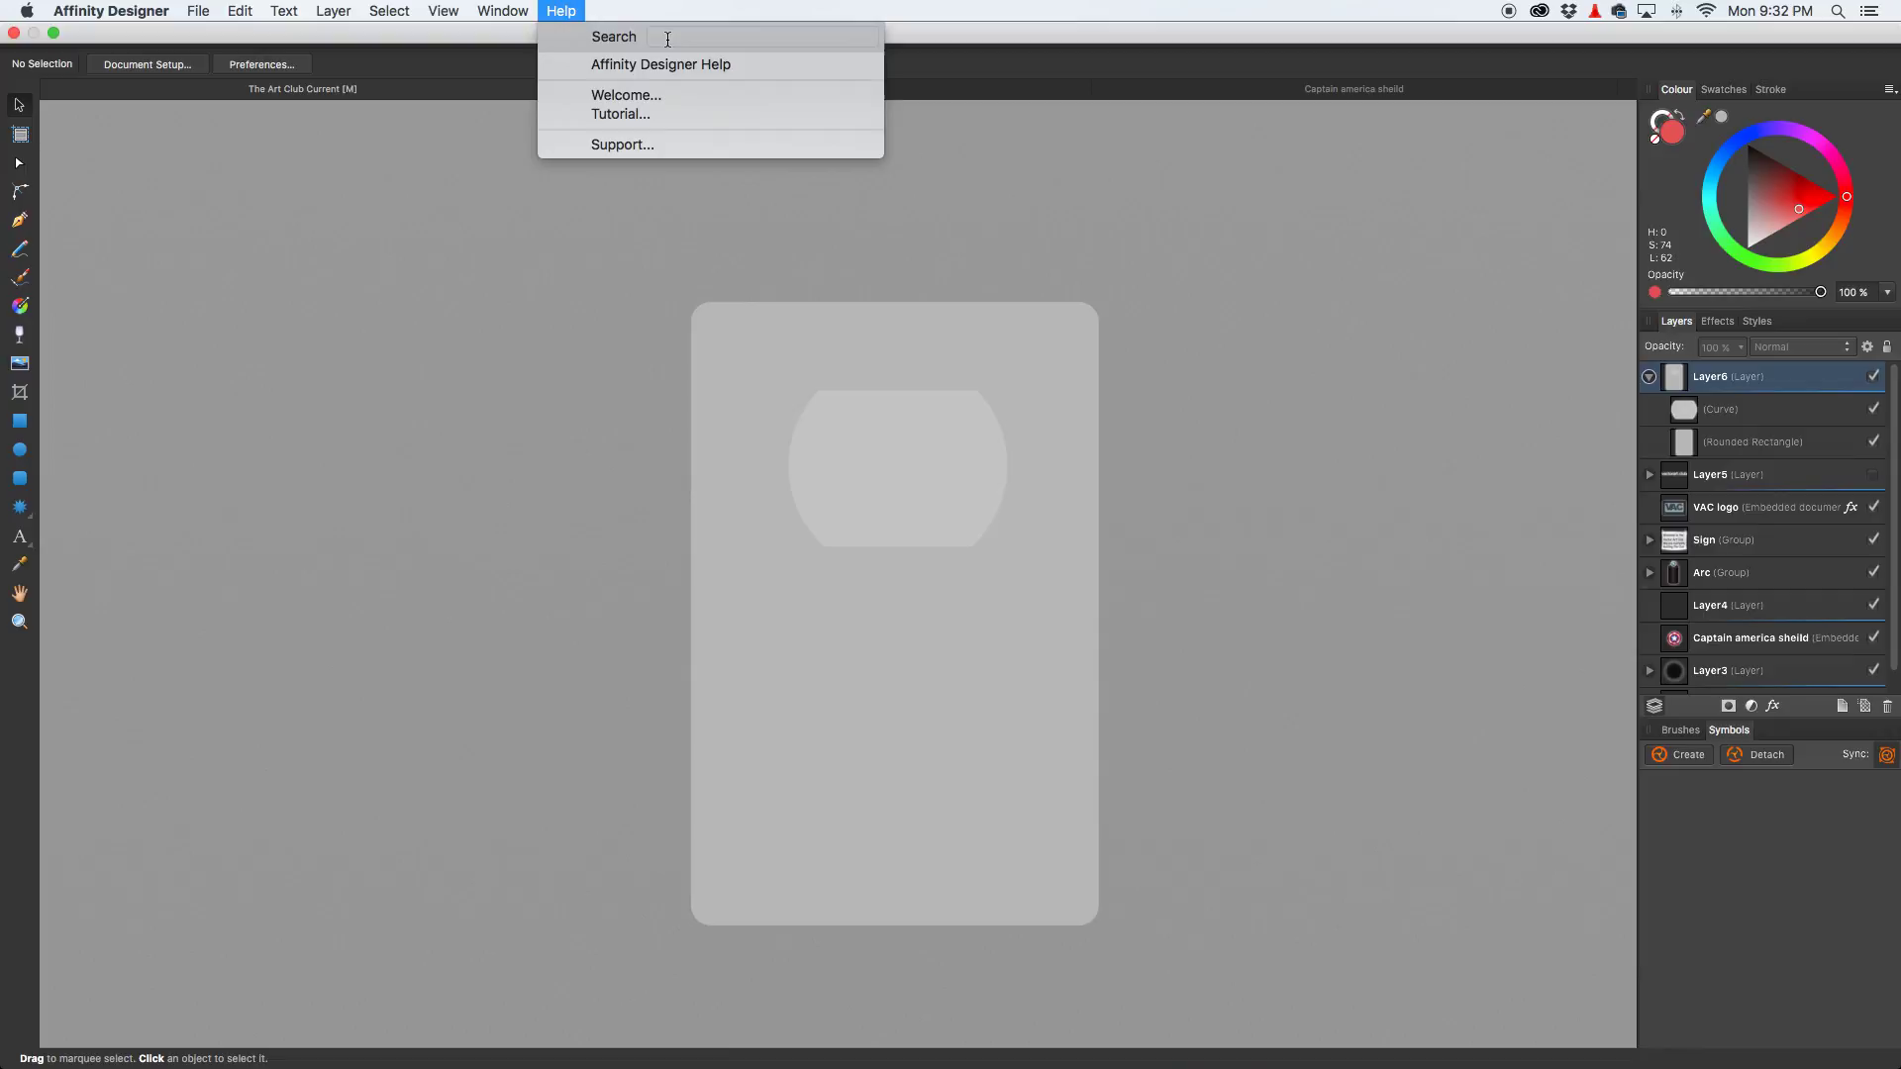
pyautogui.write('sy')
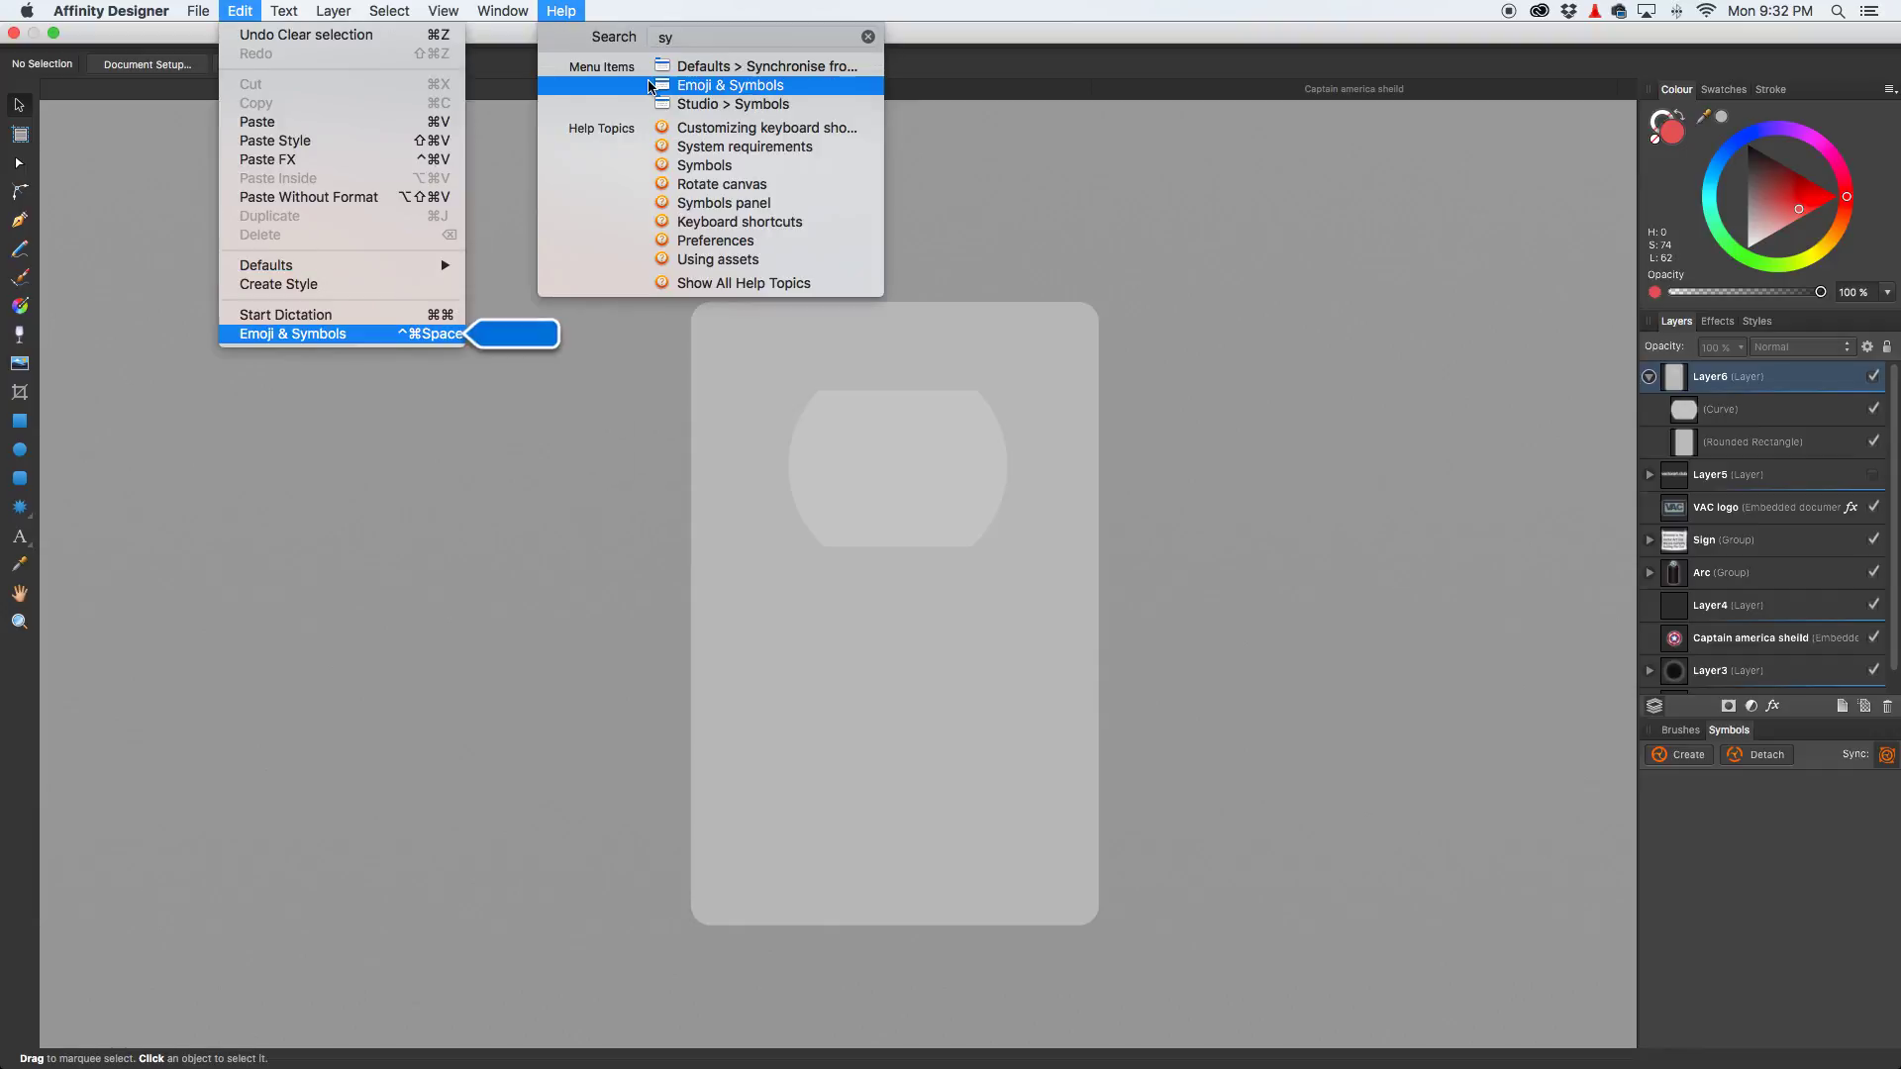
pyautogui.moveTo(730, 107)
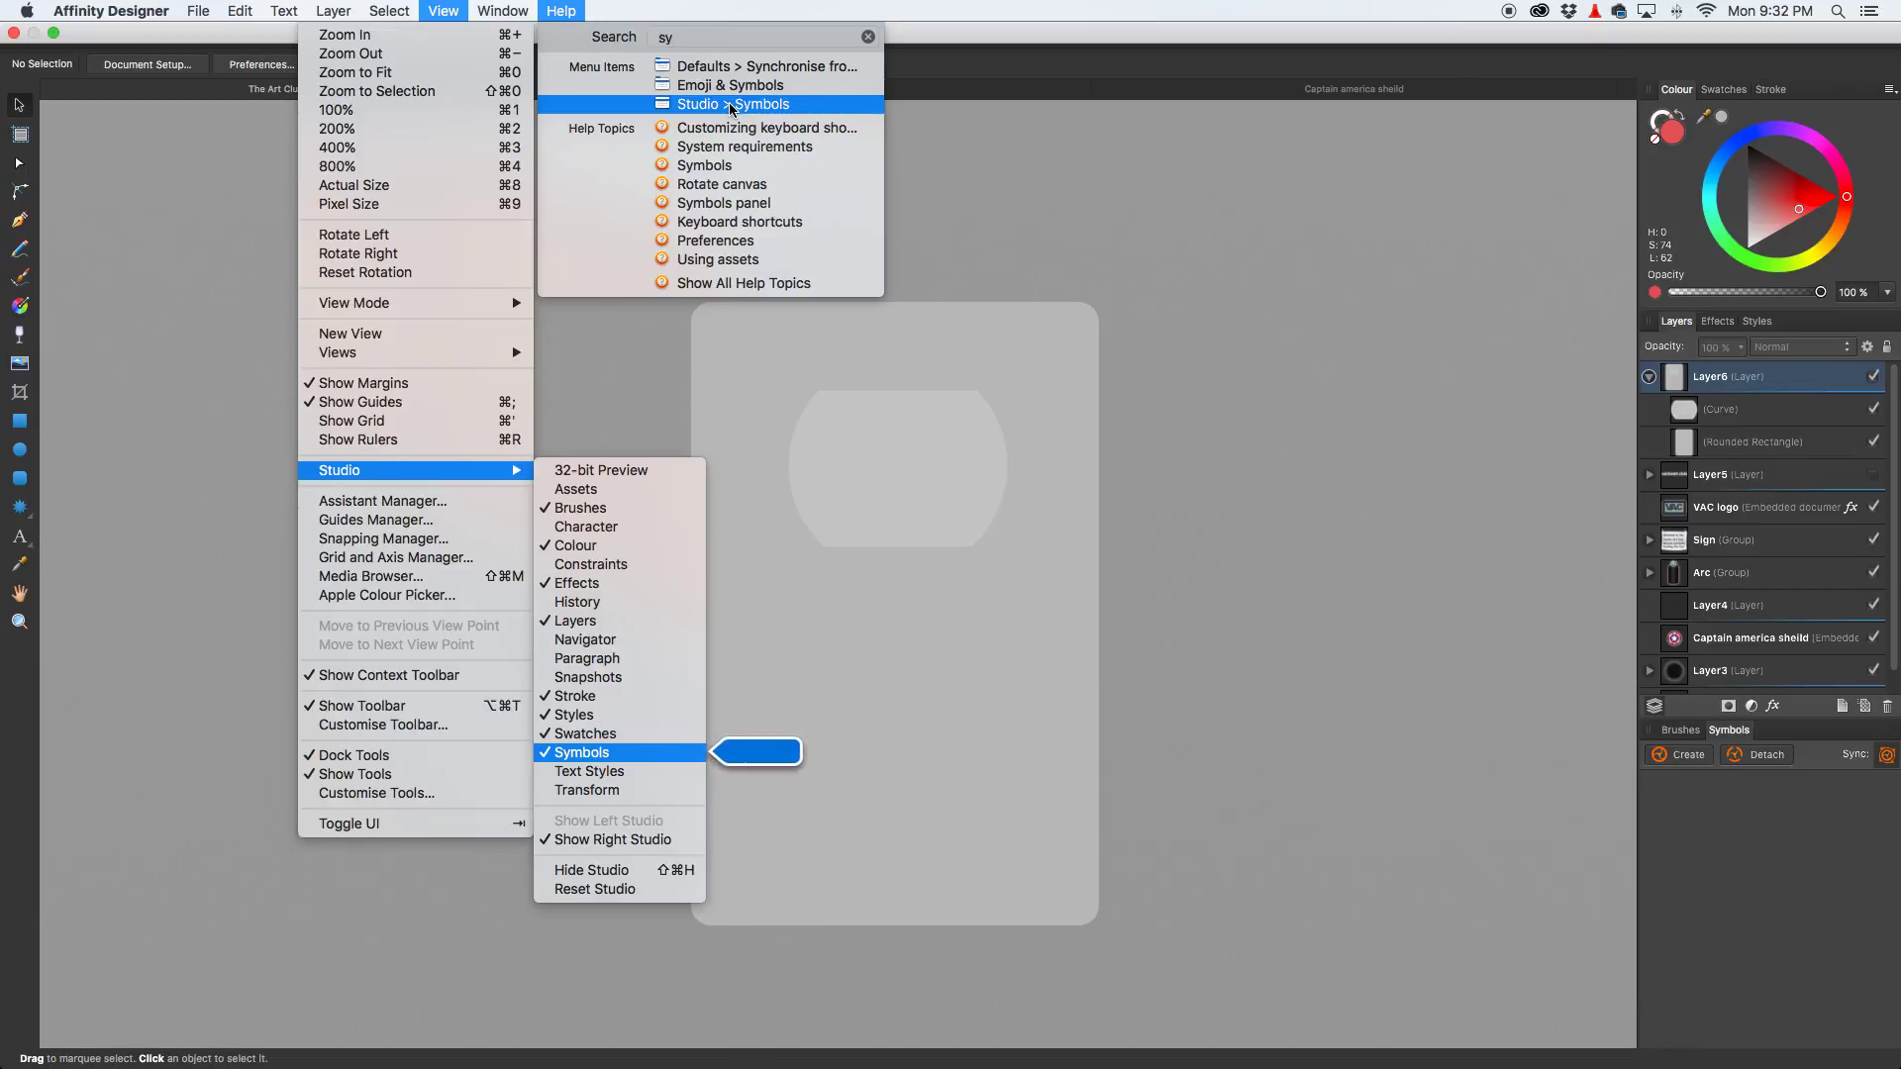
# Step: Create a symbol from the socket face curve and place a second instance below it on the cover plate
pyautogui.press('Escape')
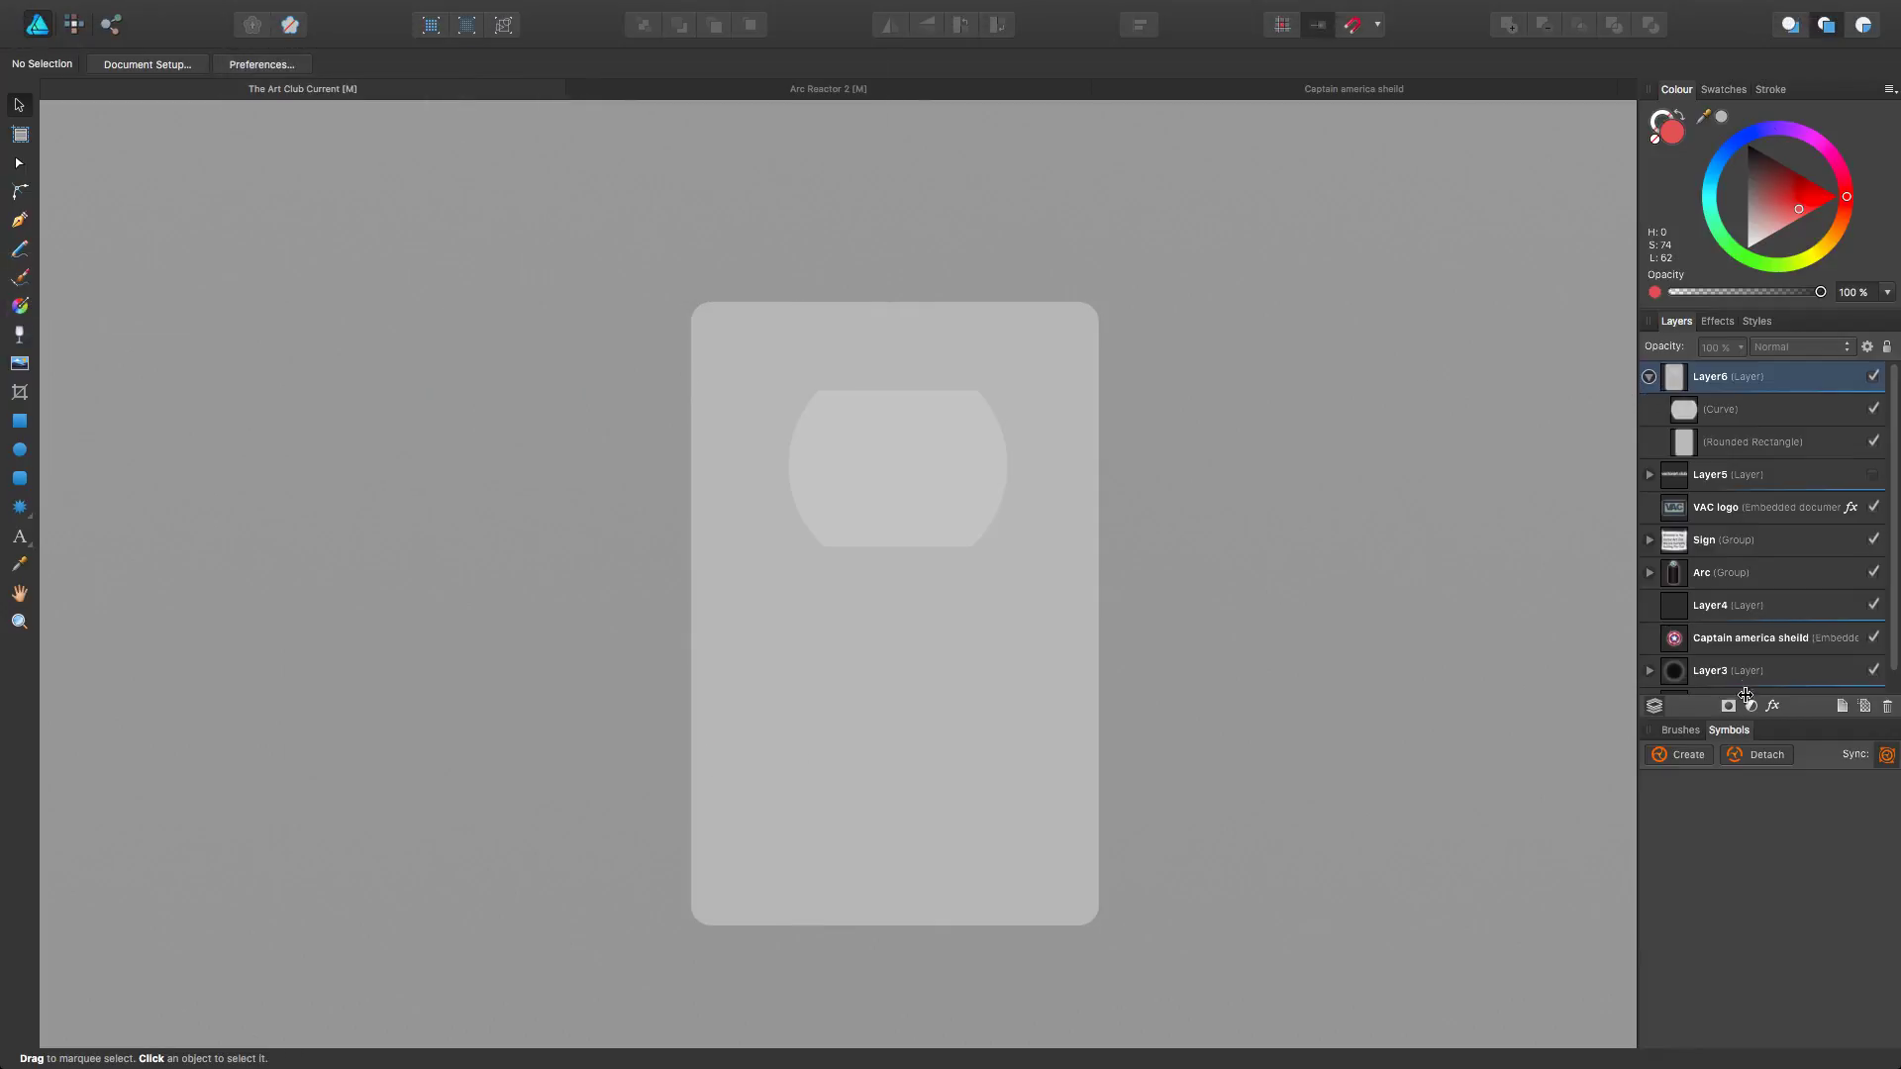
pyautogui.click(1718, 417)
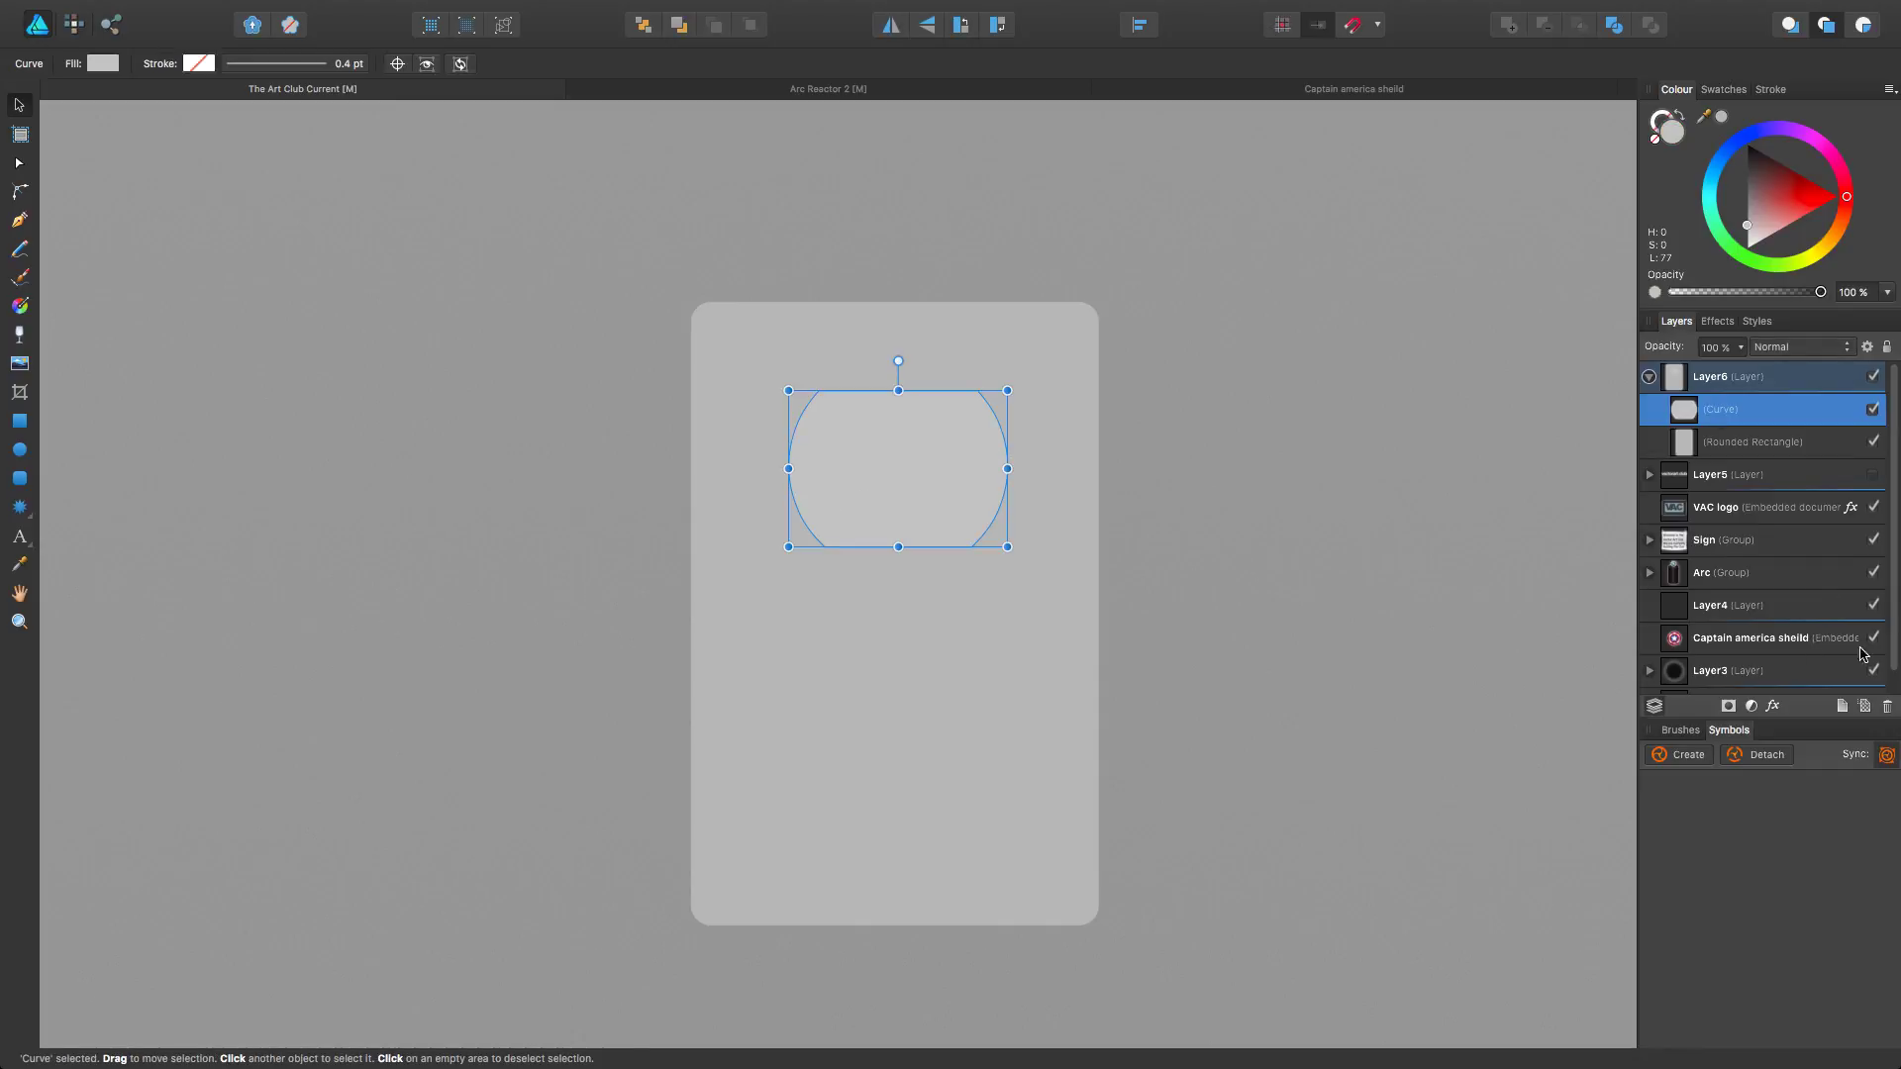
pyautogui.click(1684, 756)
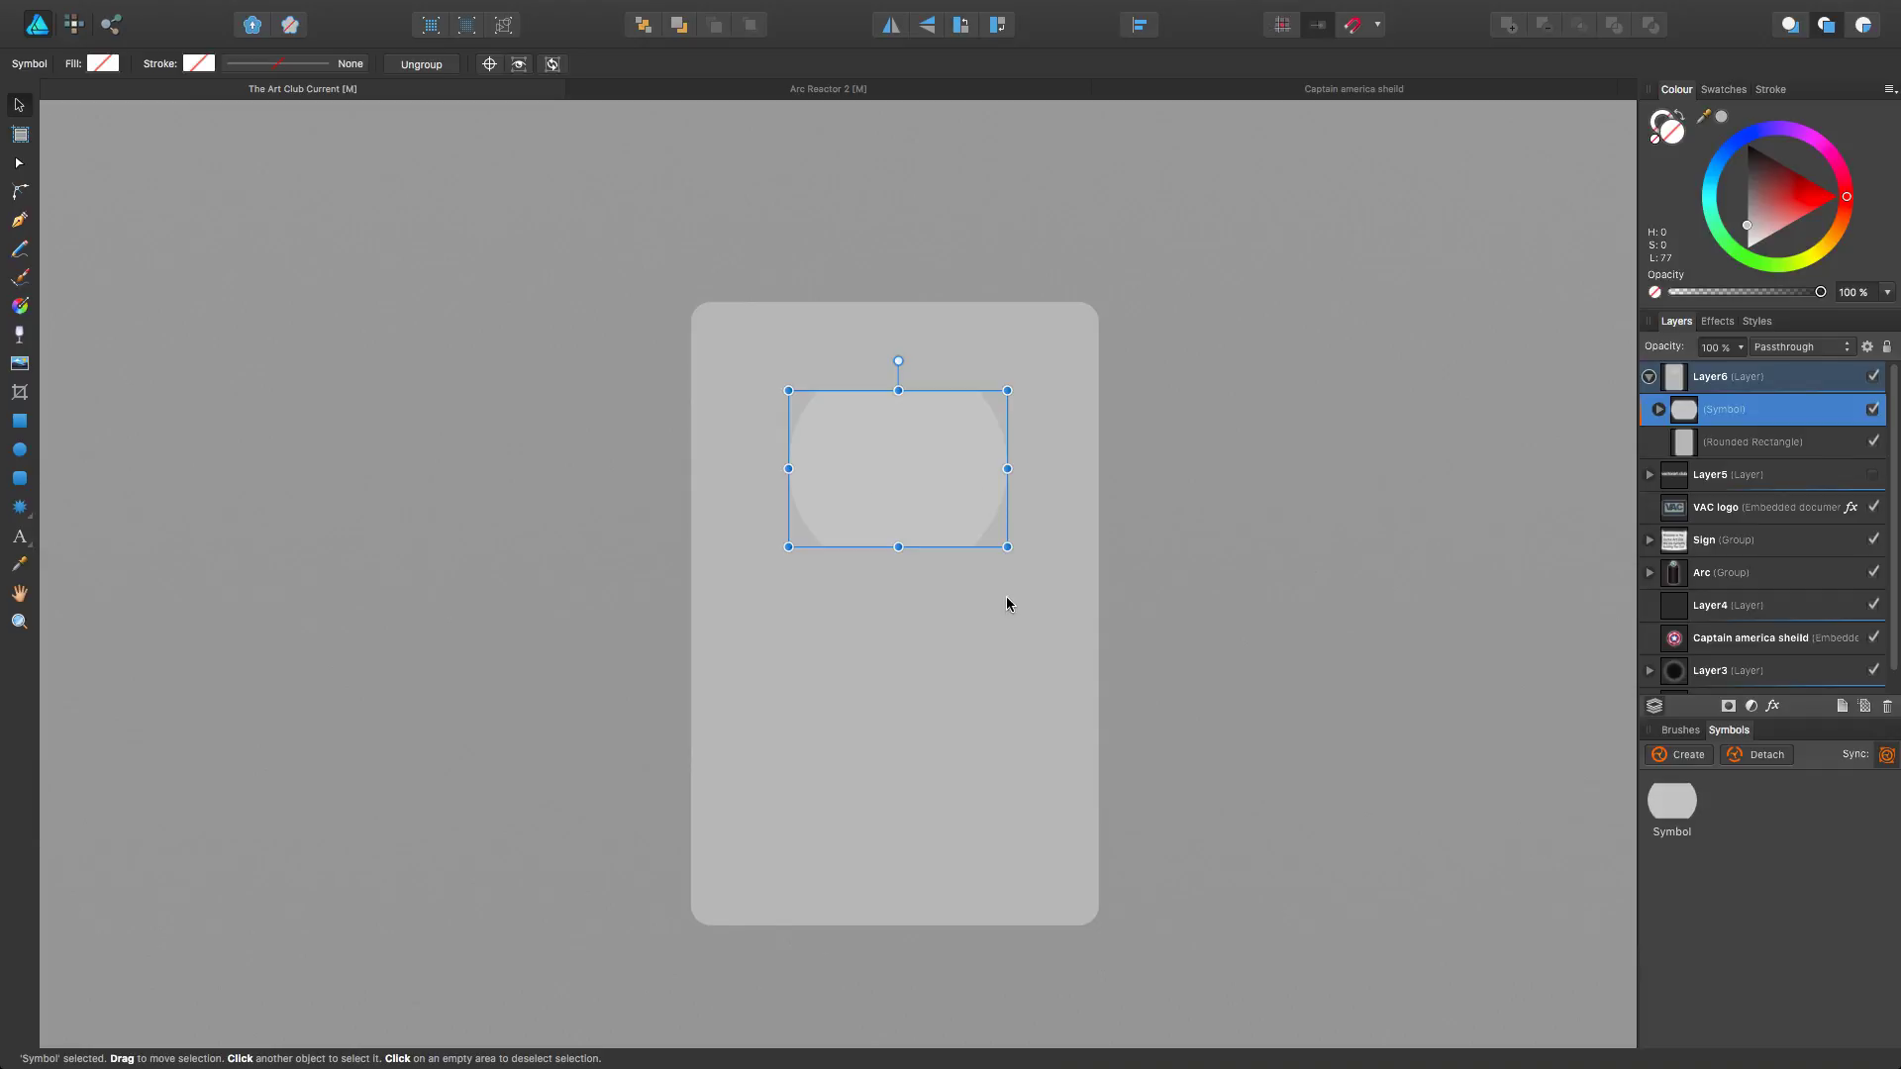
pyautogui.moveTo(1679, 811); pyautogui.dragTo(897, 746)
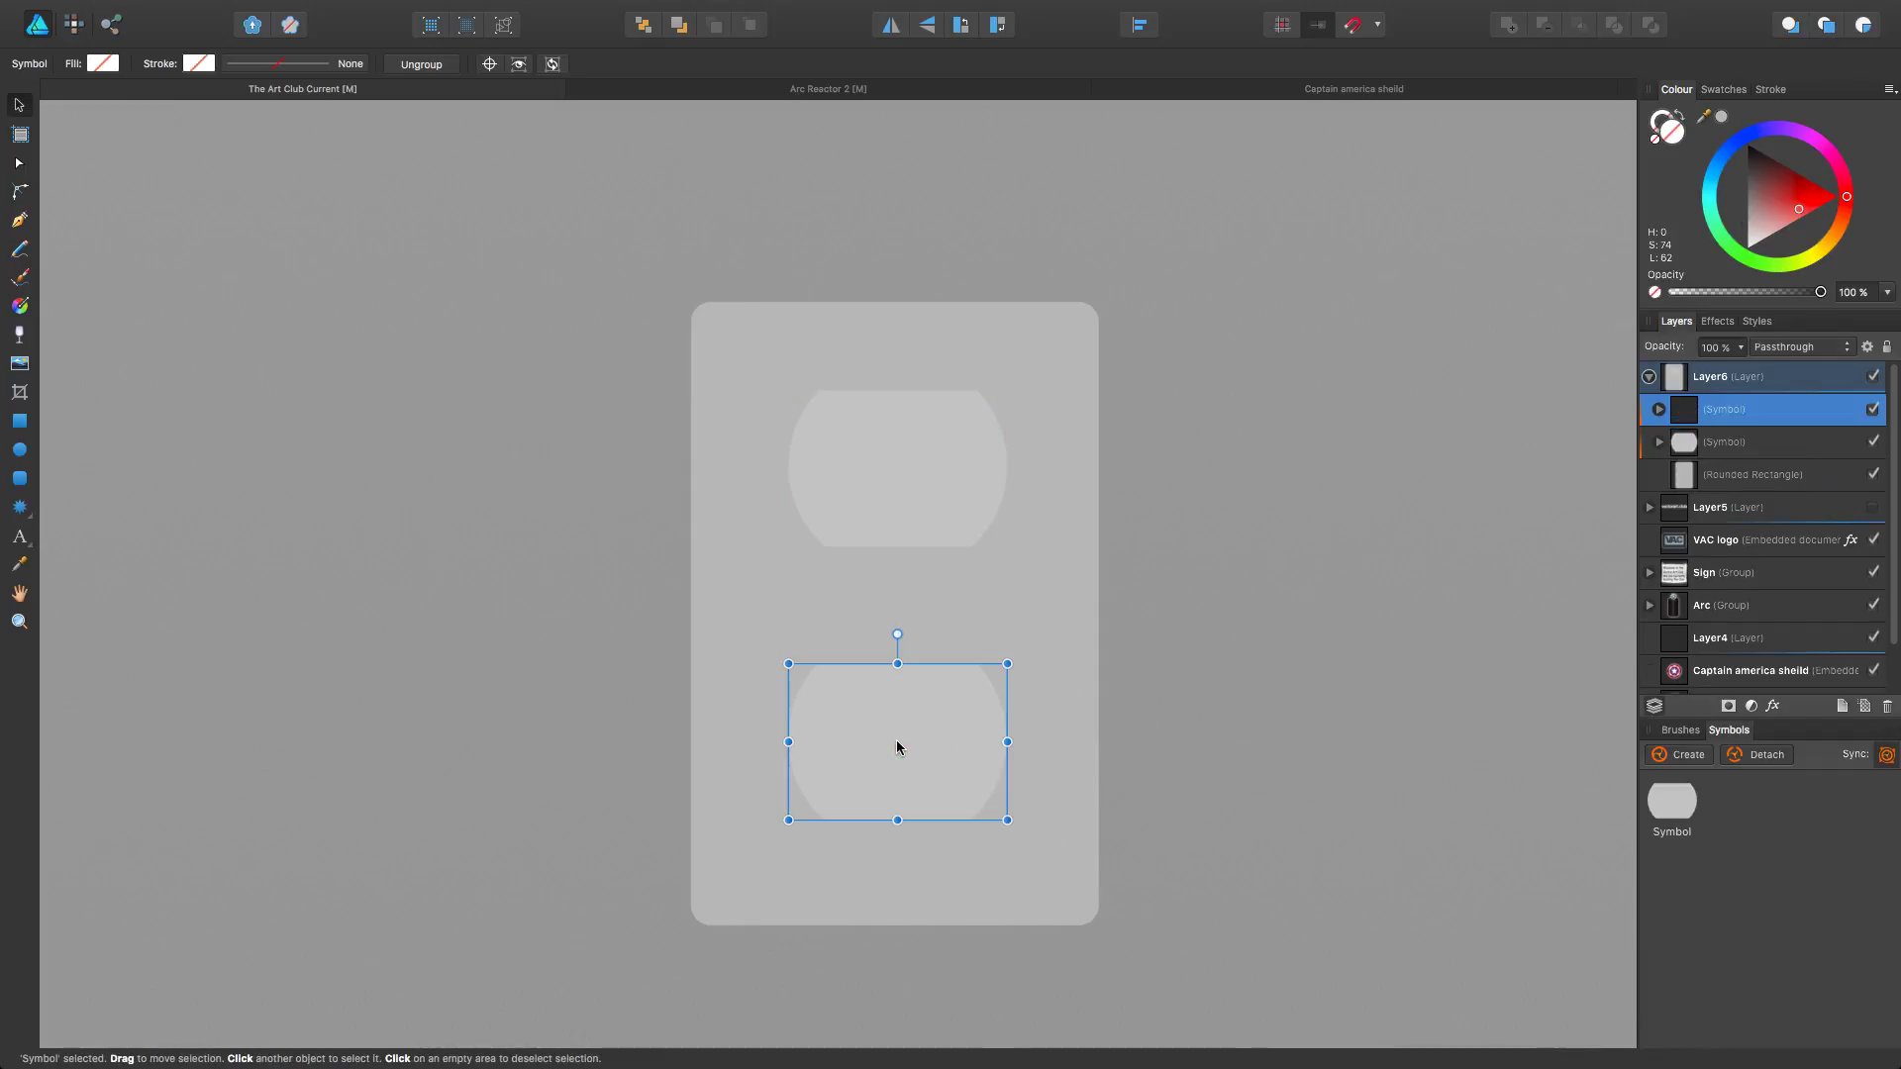
pyautogui.click(916, 513)
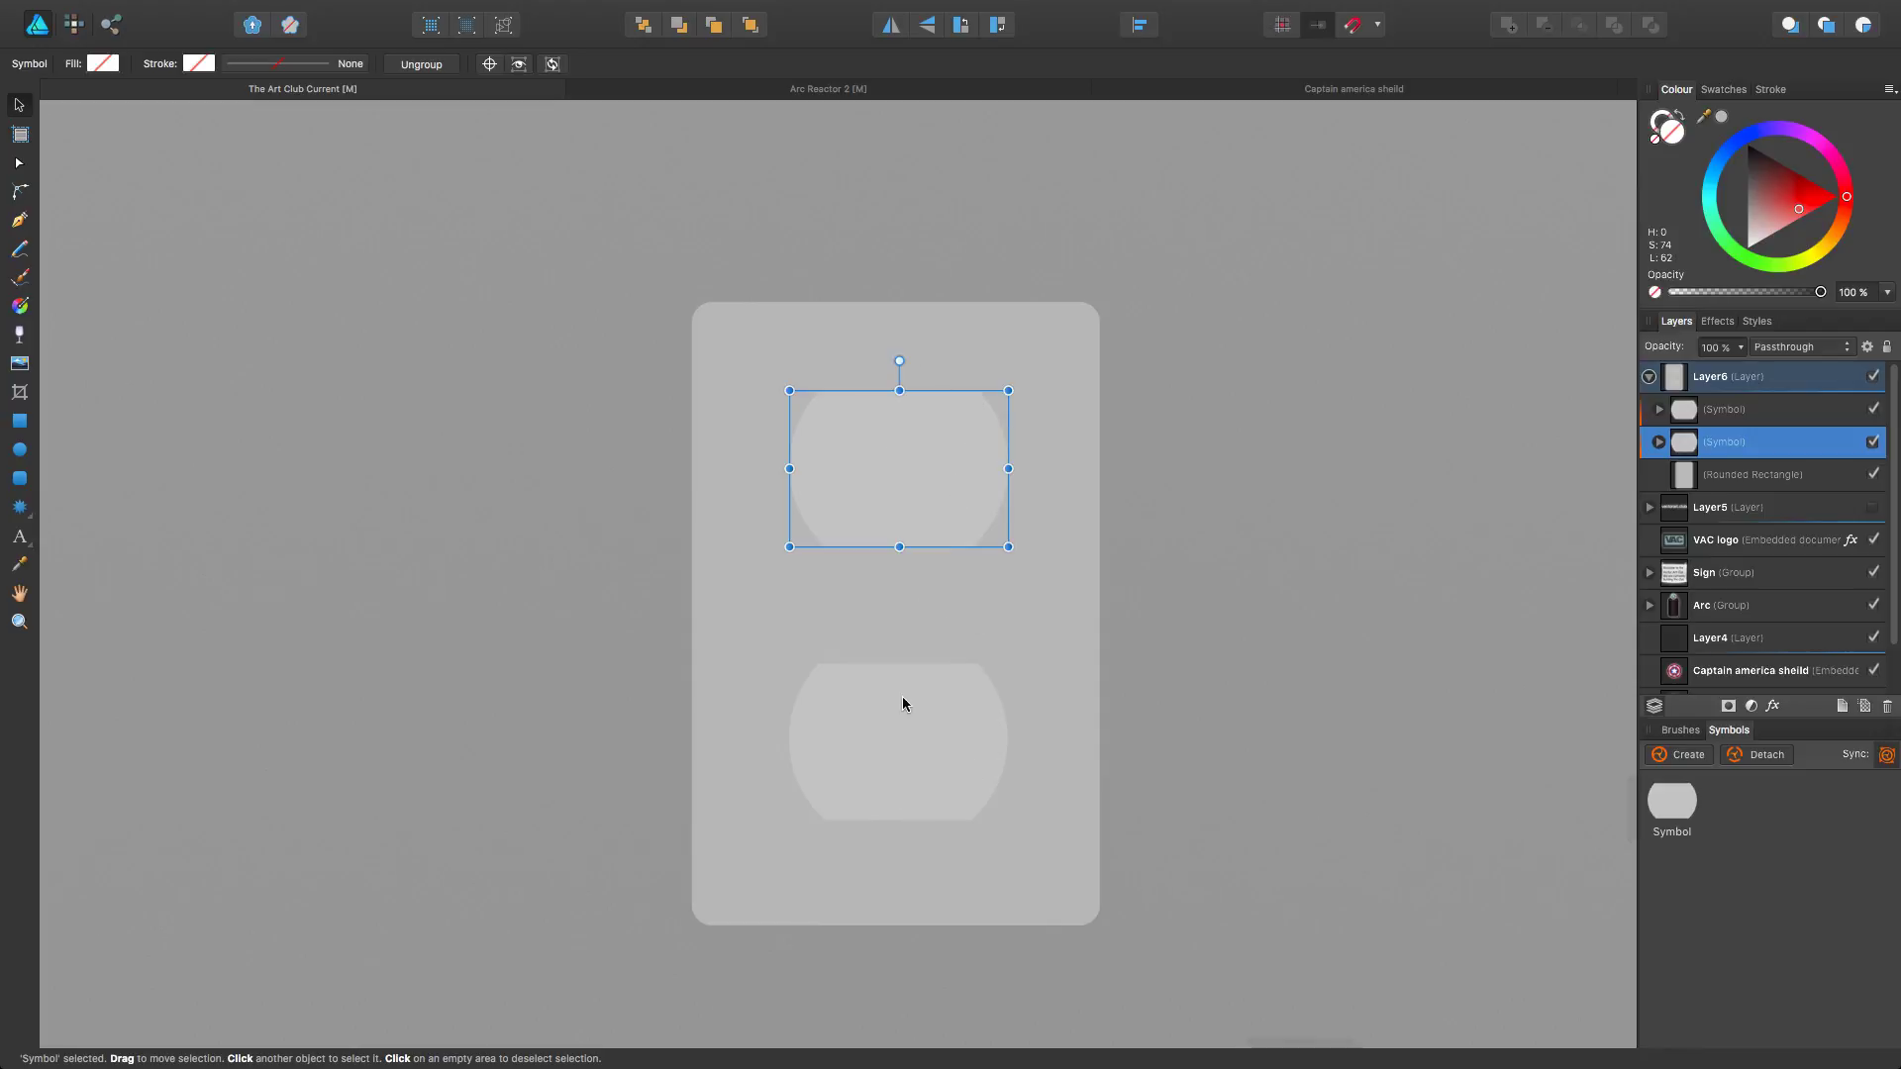
pyautogui.press('super+alt+bracketright')
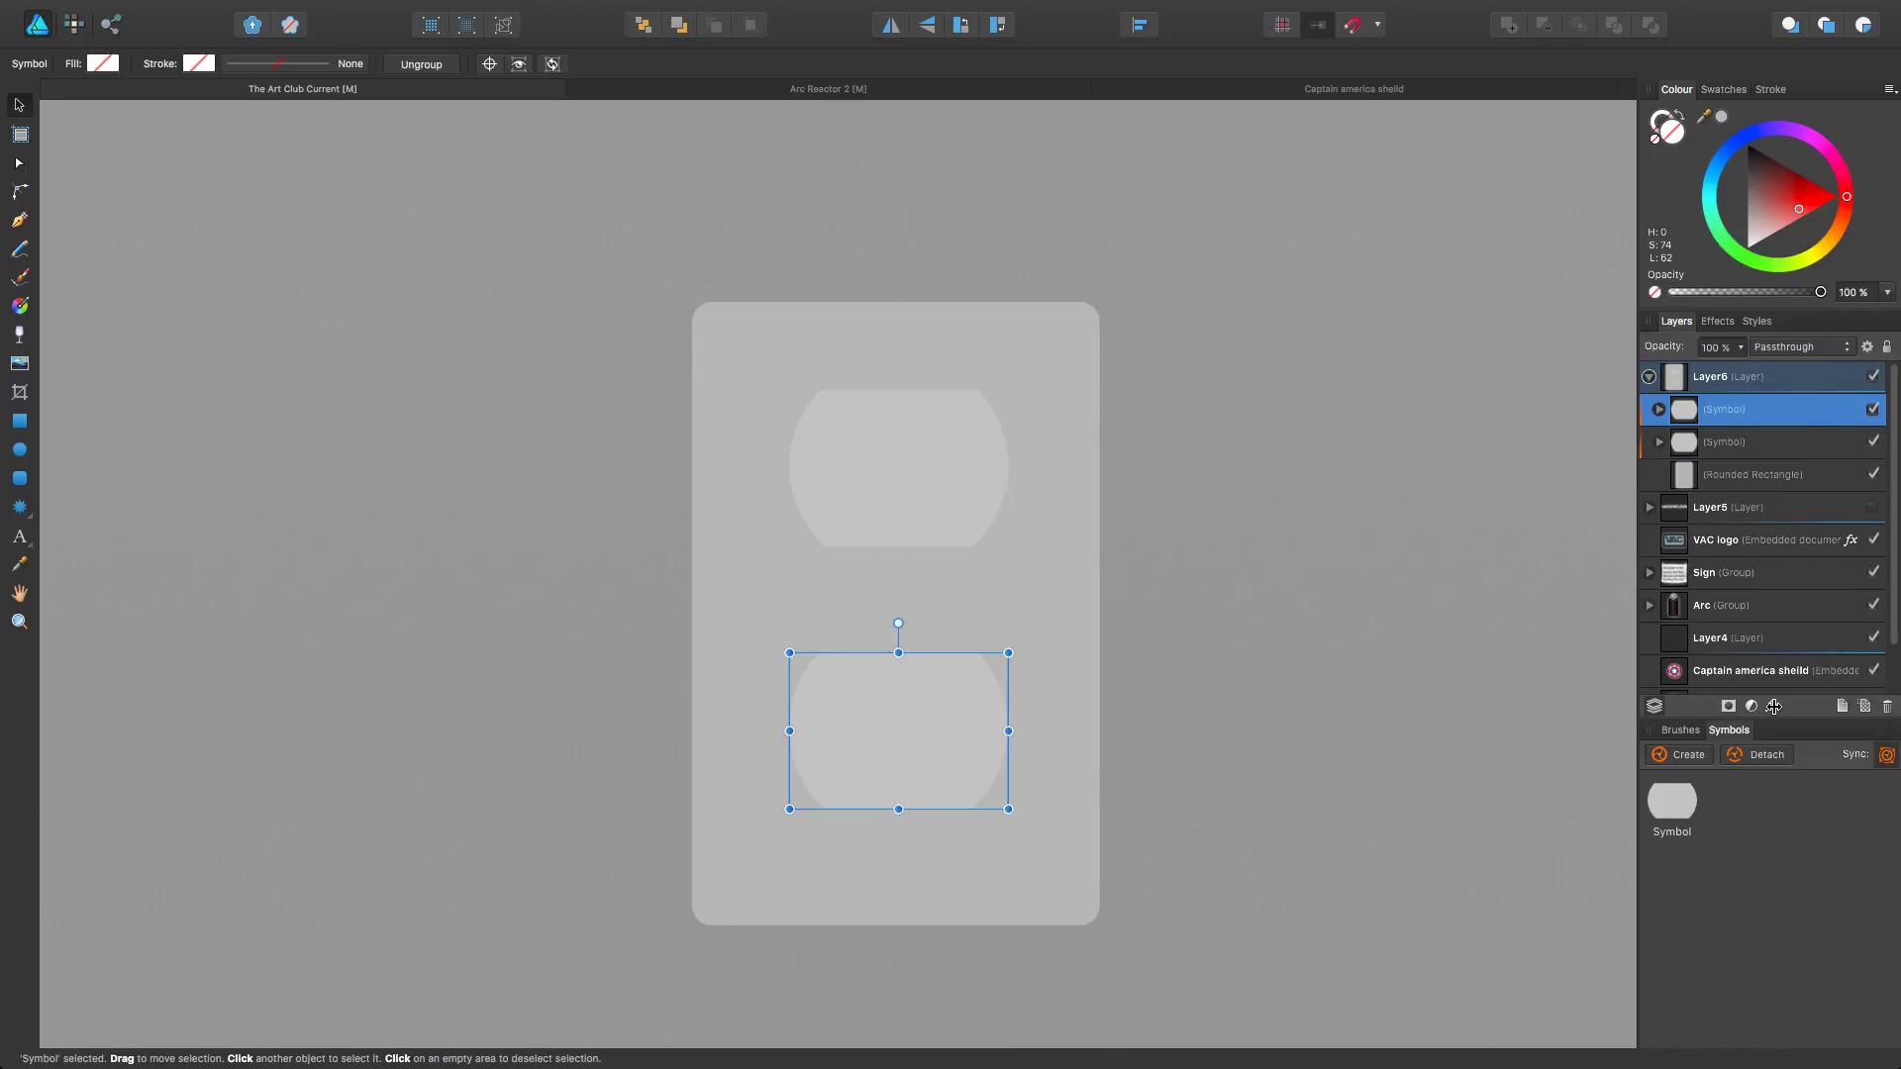
# Step: Apply a Pillow bevel/emboss to the lower socket symbol with radius 0.2 px, azimuth 98.1° and elevation 62.8°
pyautogui.click(1773, 706)
pyautogui.moveTo(1198, 400); pyautogui.dragTo(457, 314)
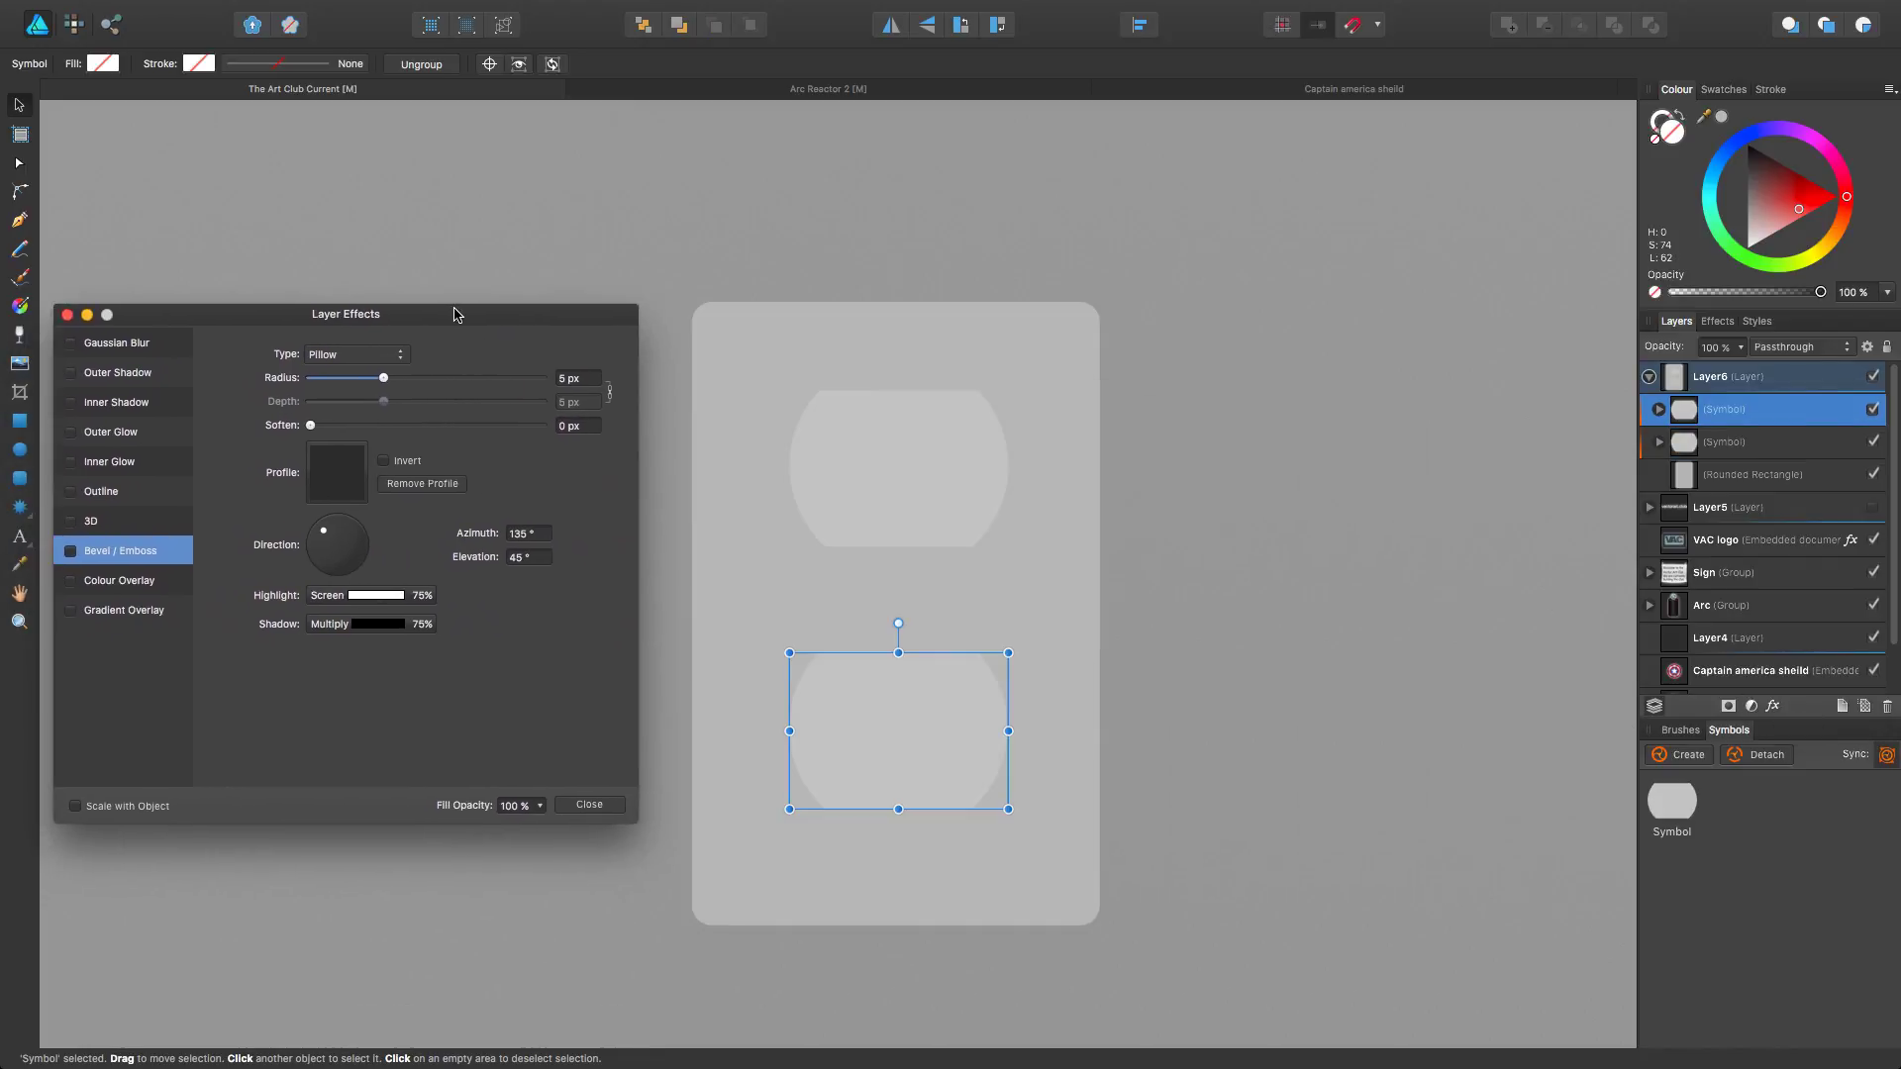
pyautogui.click(71, 552)
pyautogui.moveTo(385, 389); pyautogui.dragTo(363, 382)
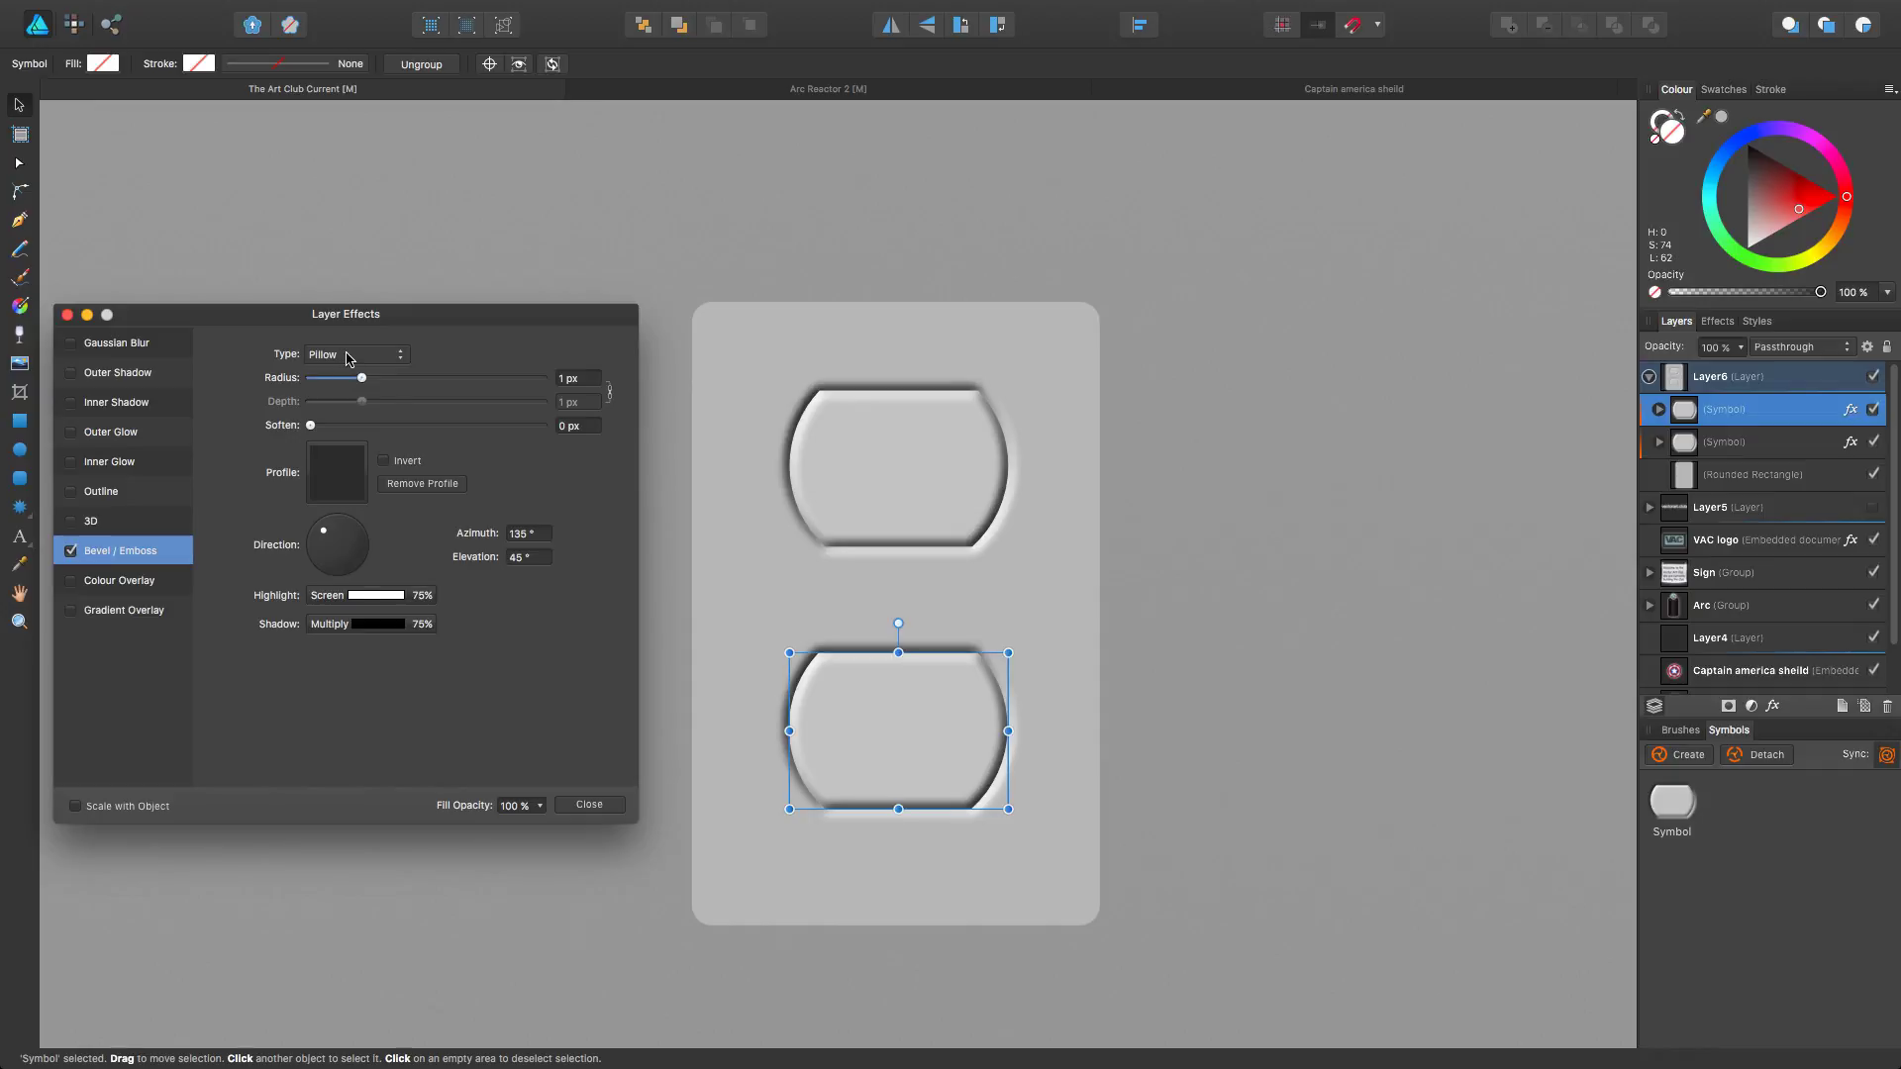
pyautogui.moveTo(362, 383); pyautogui.dragTo(323, 379)
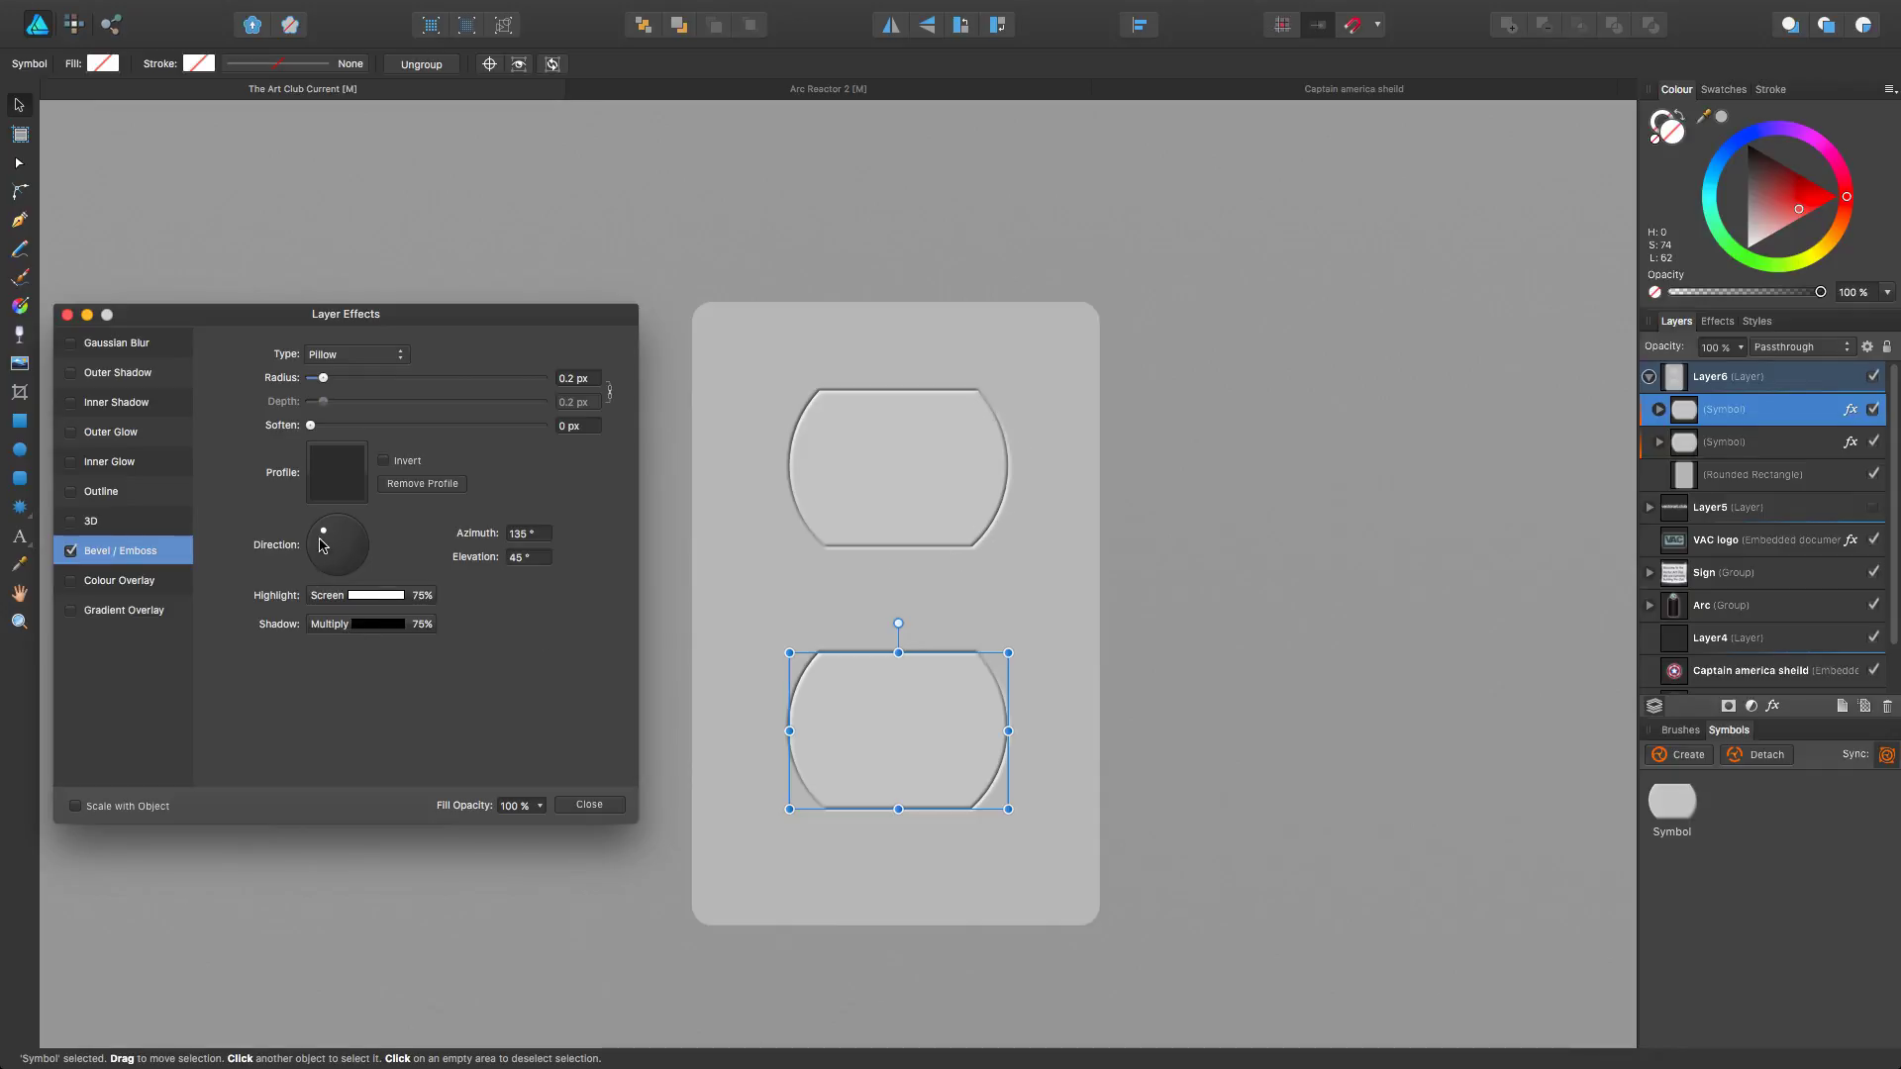
pyautogui.moveTo(325, 532); pyautogui.dragTo(336, 531)
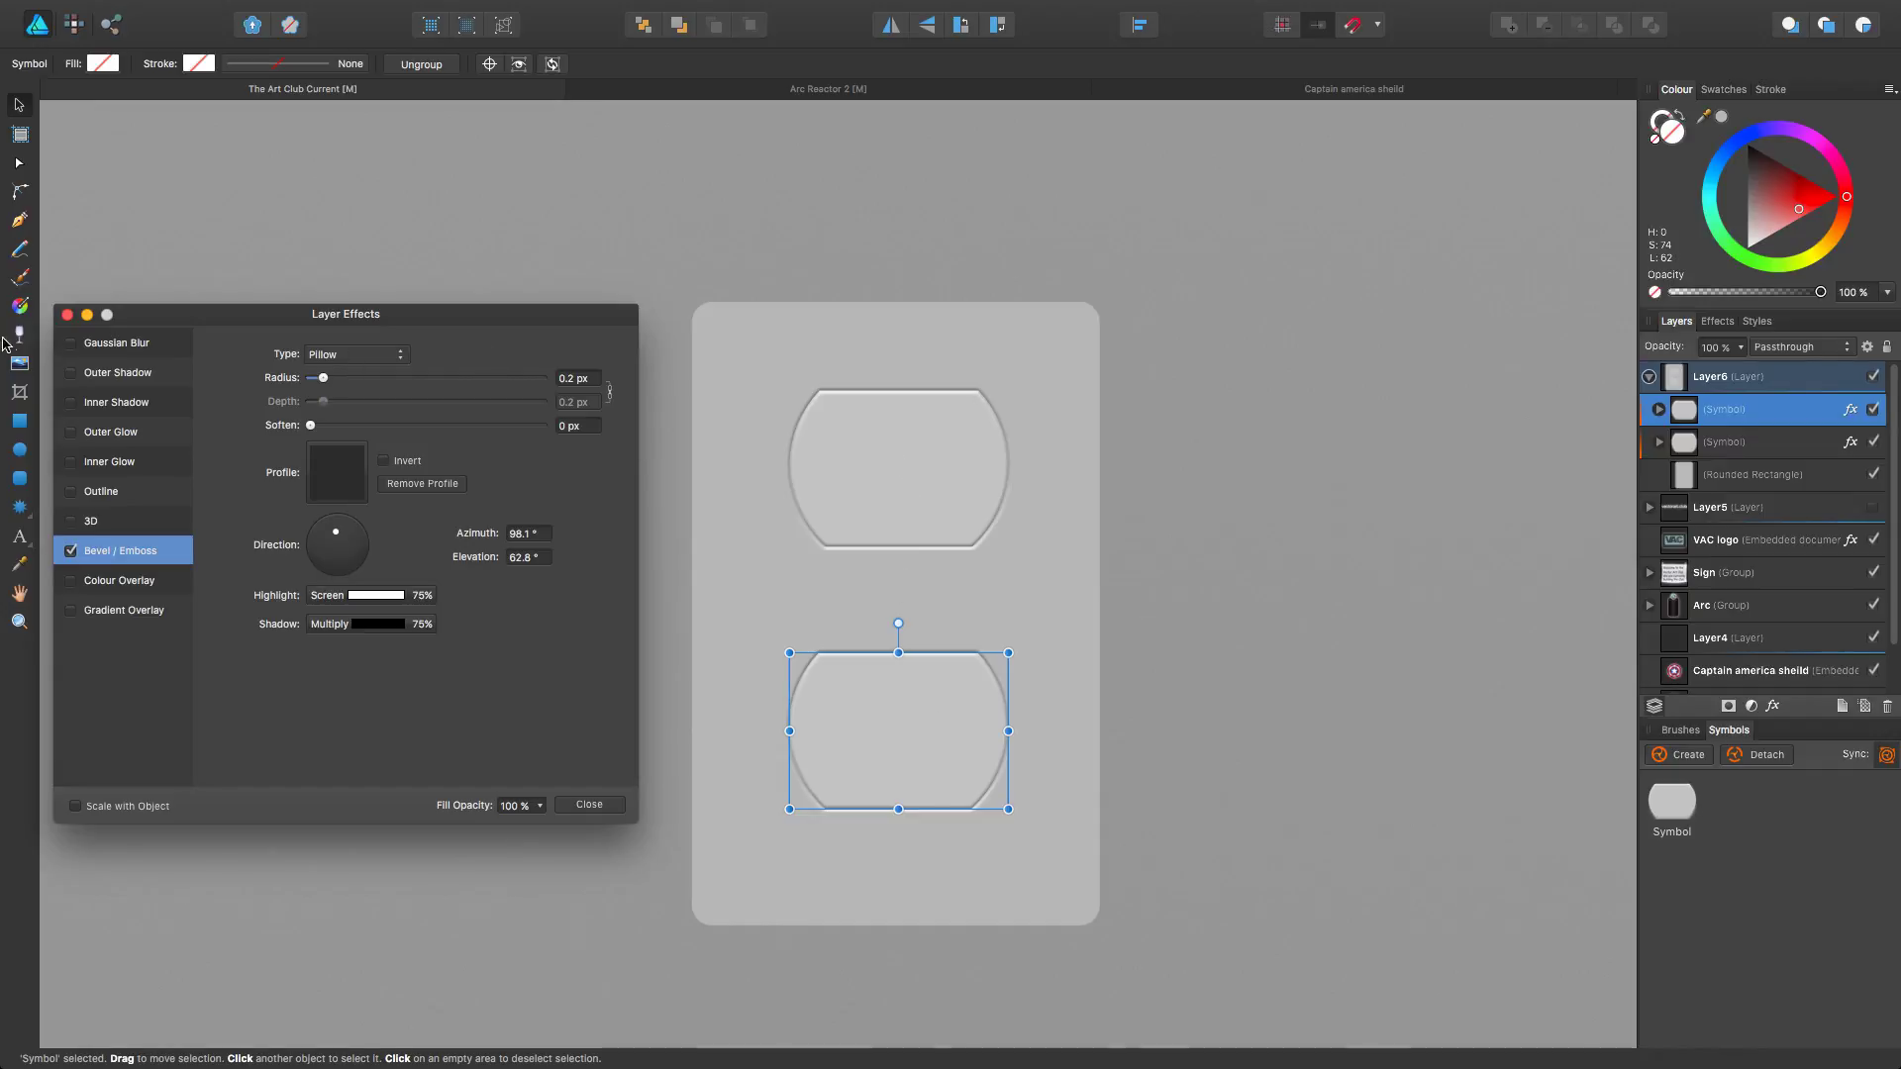
pyautogui.click(610, 807)
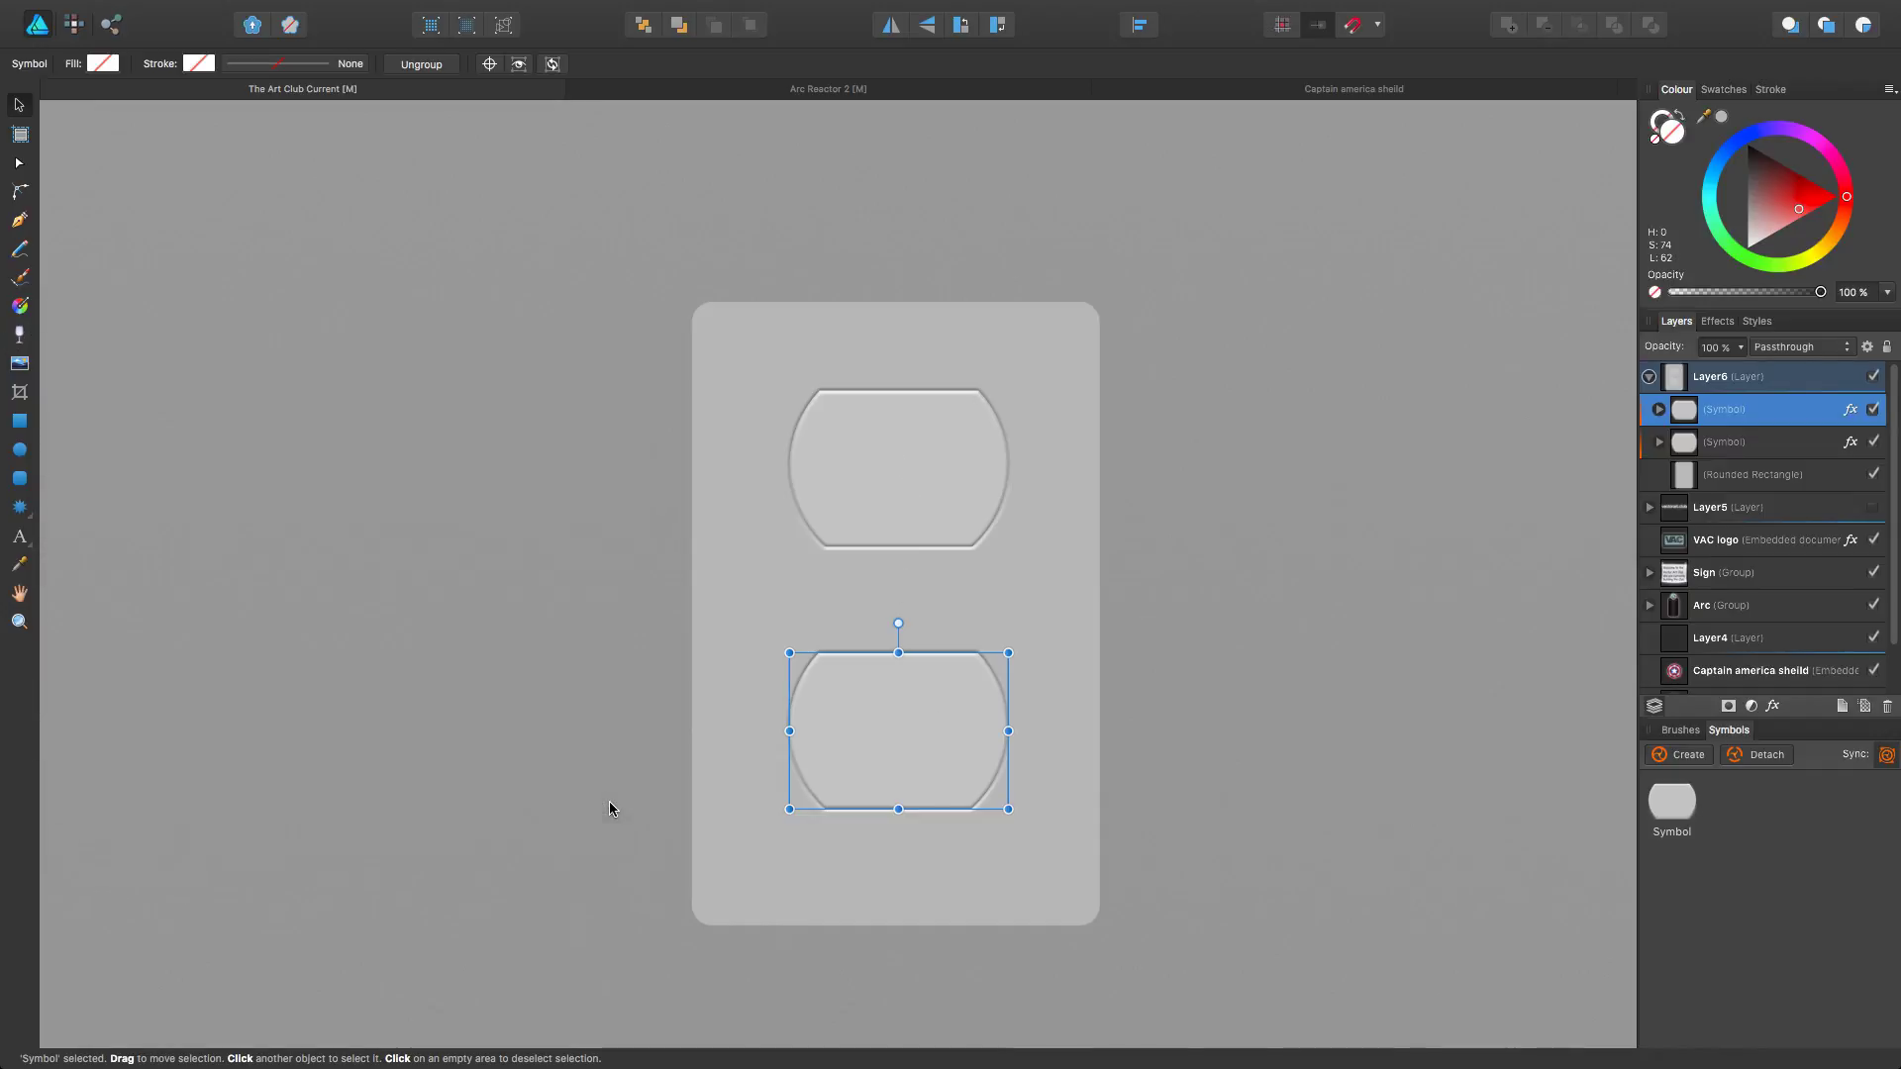
# Step: Apply an Inner bevel/emboss with a 0.6 px radius to the rounded cover plate and clear the selection
pyautogui.click(1685, 479)
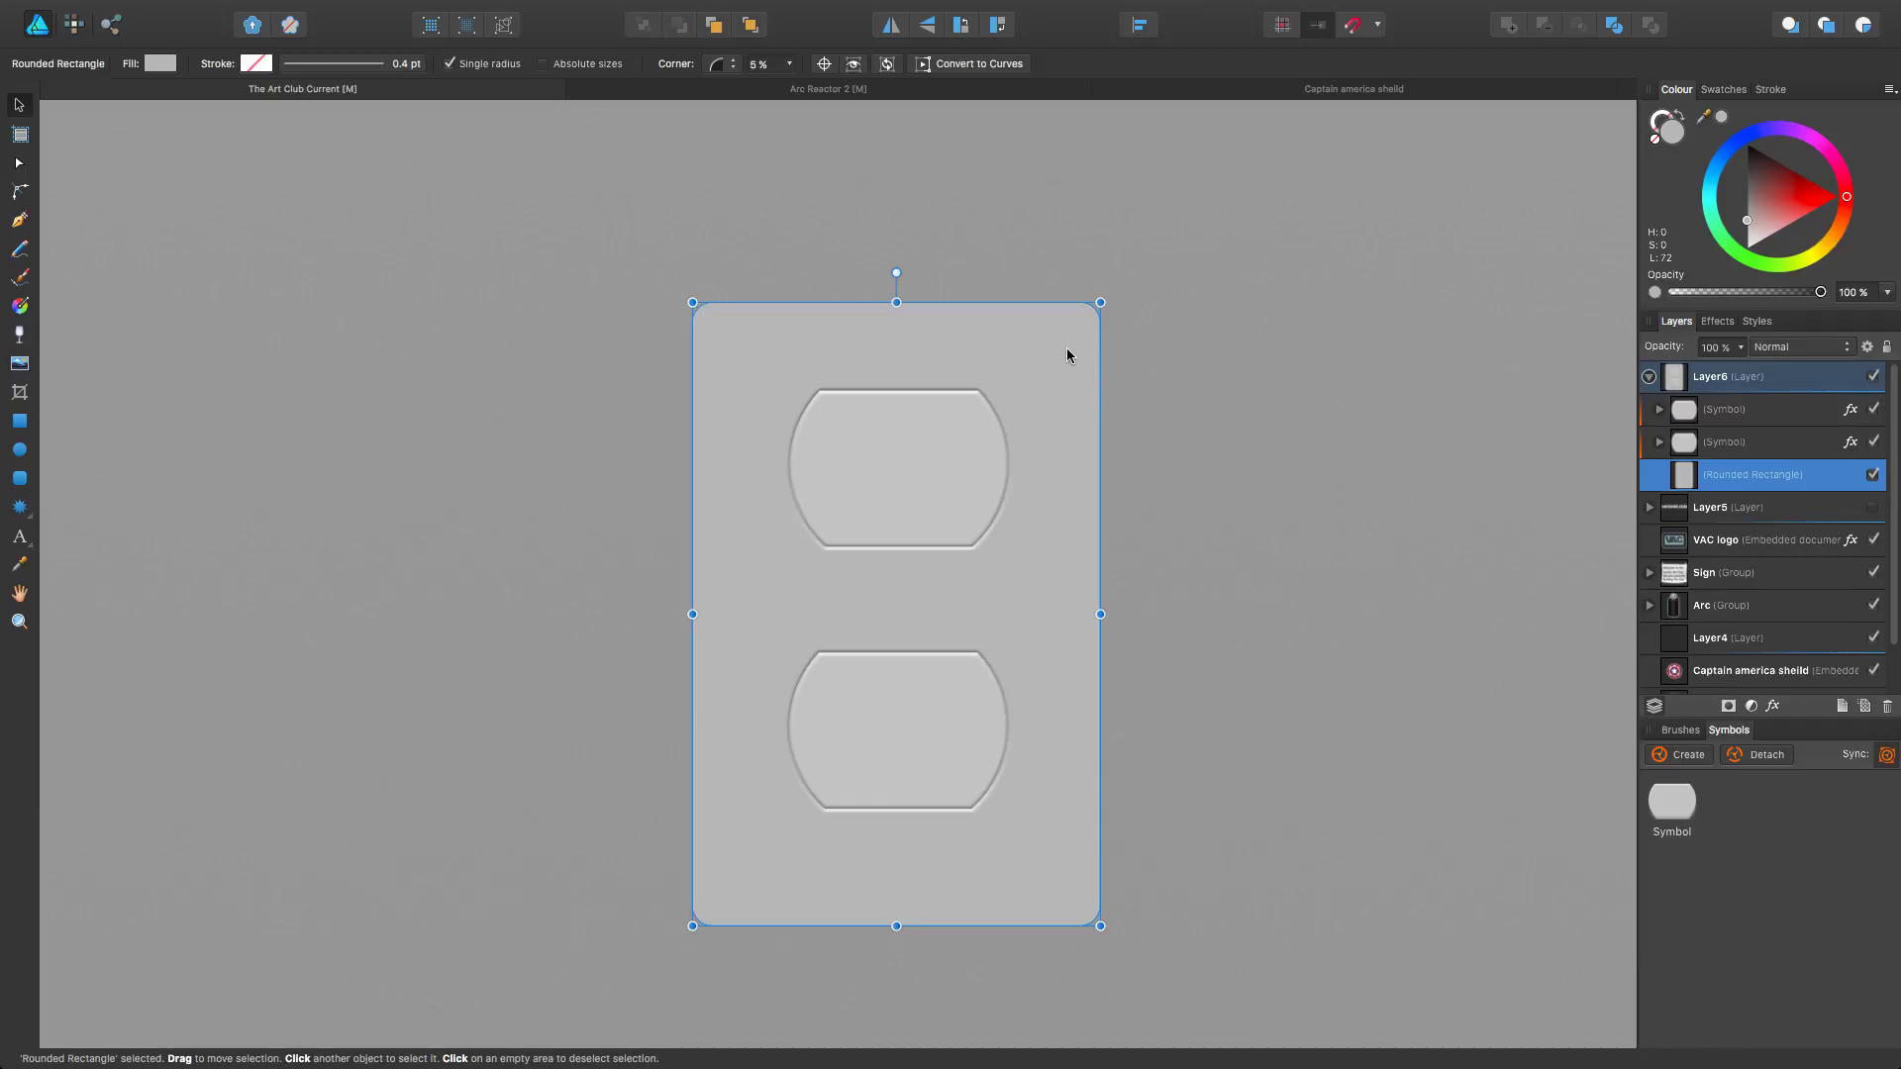
pyautogui.click(1774, 706)
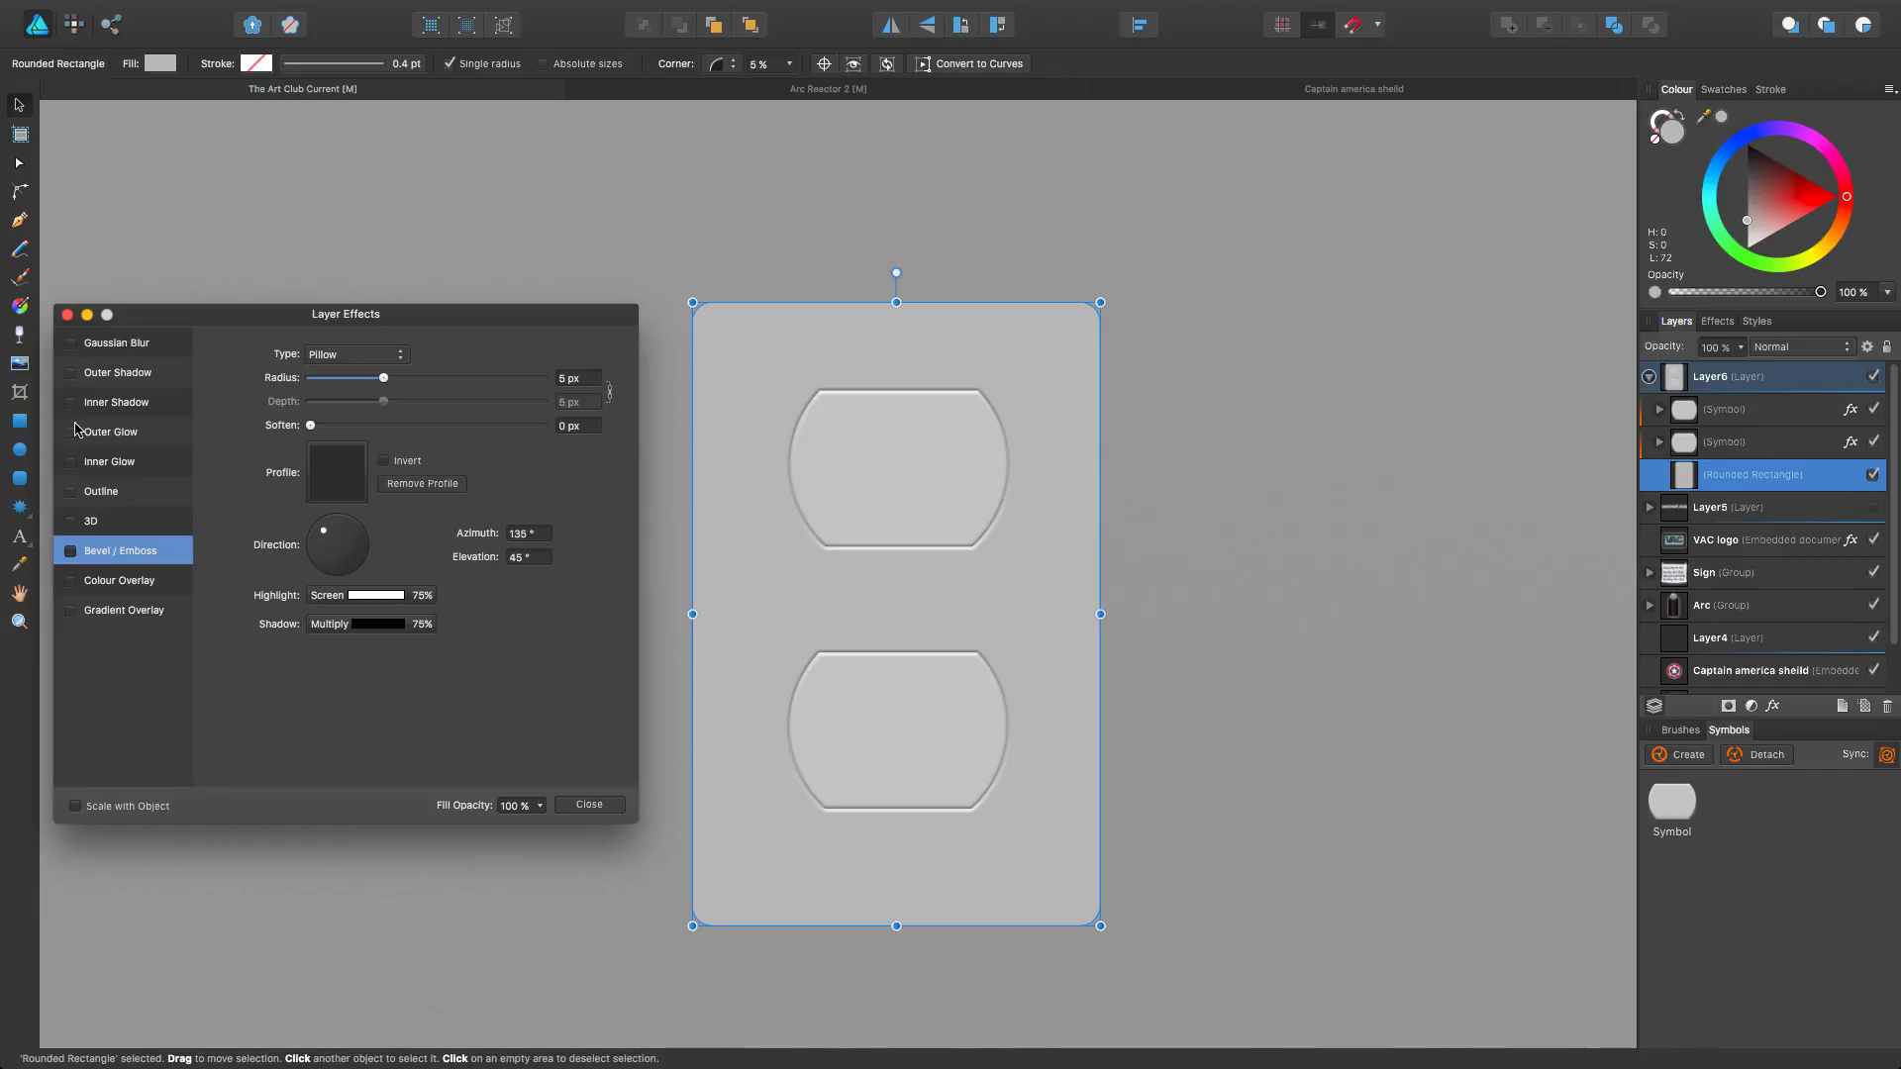
pyautogui.click(71, 552)
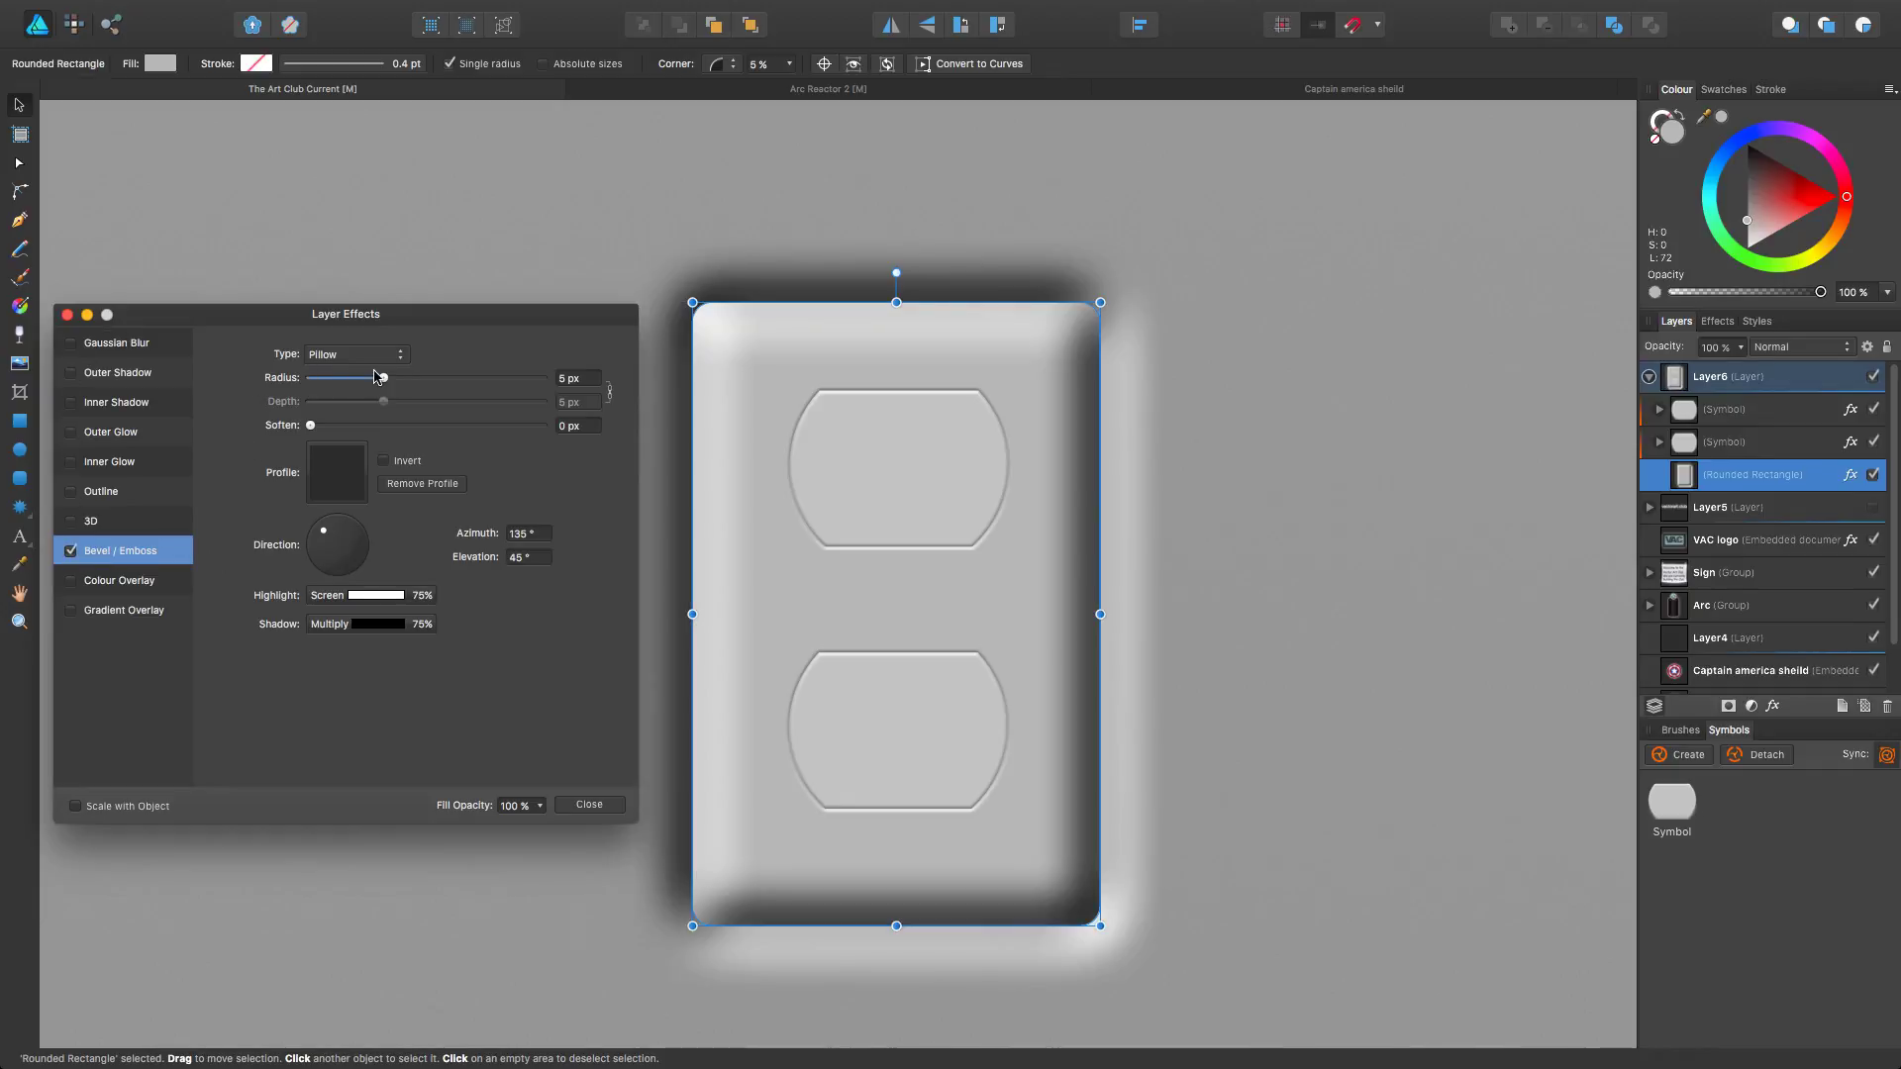
pyautogui.moveTo(384, 384); pyautogui.dragTo(333, 386)
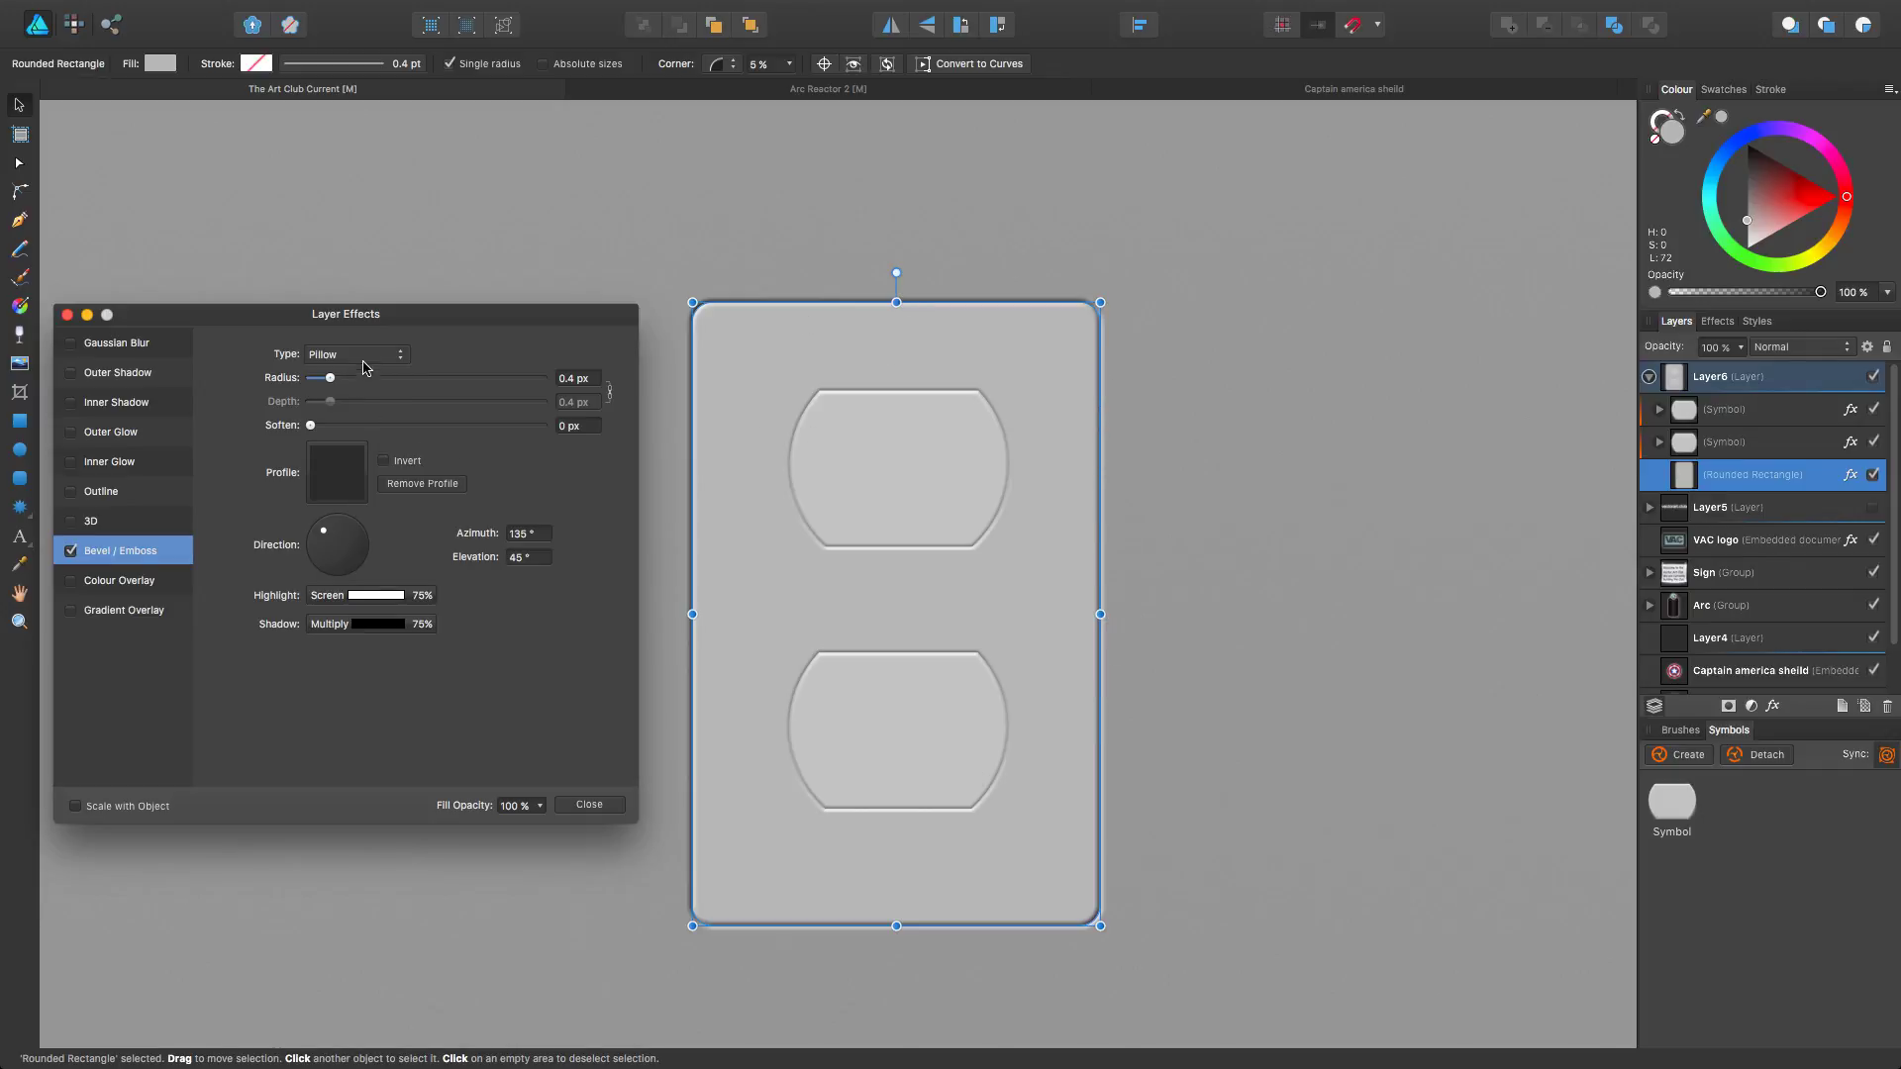
pyautogui.click(365, 355)
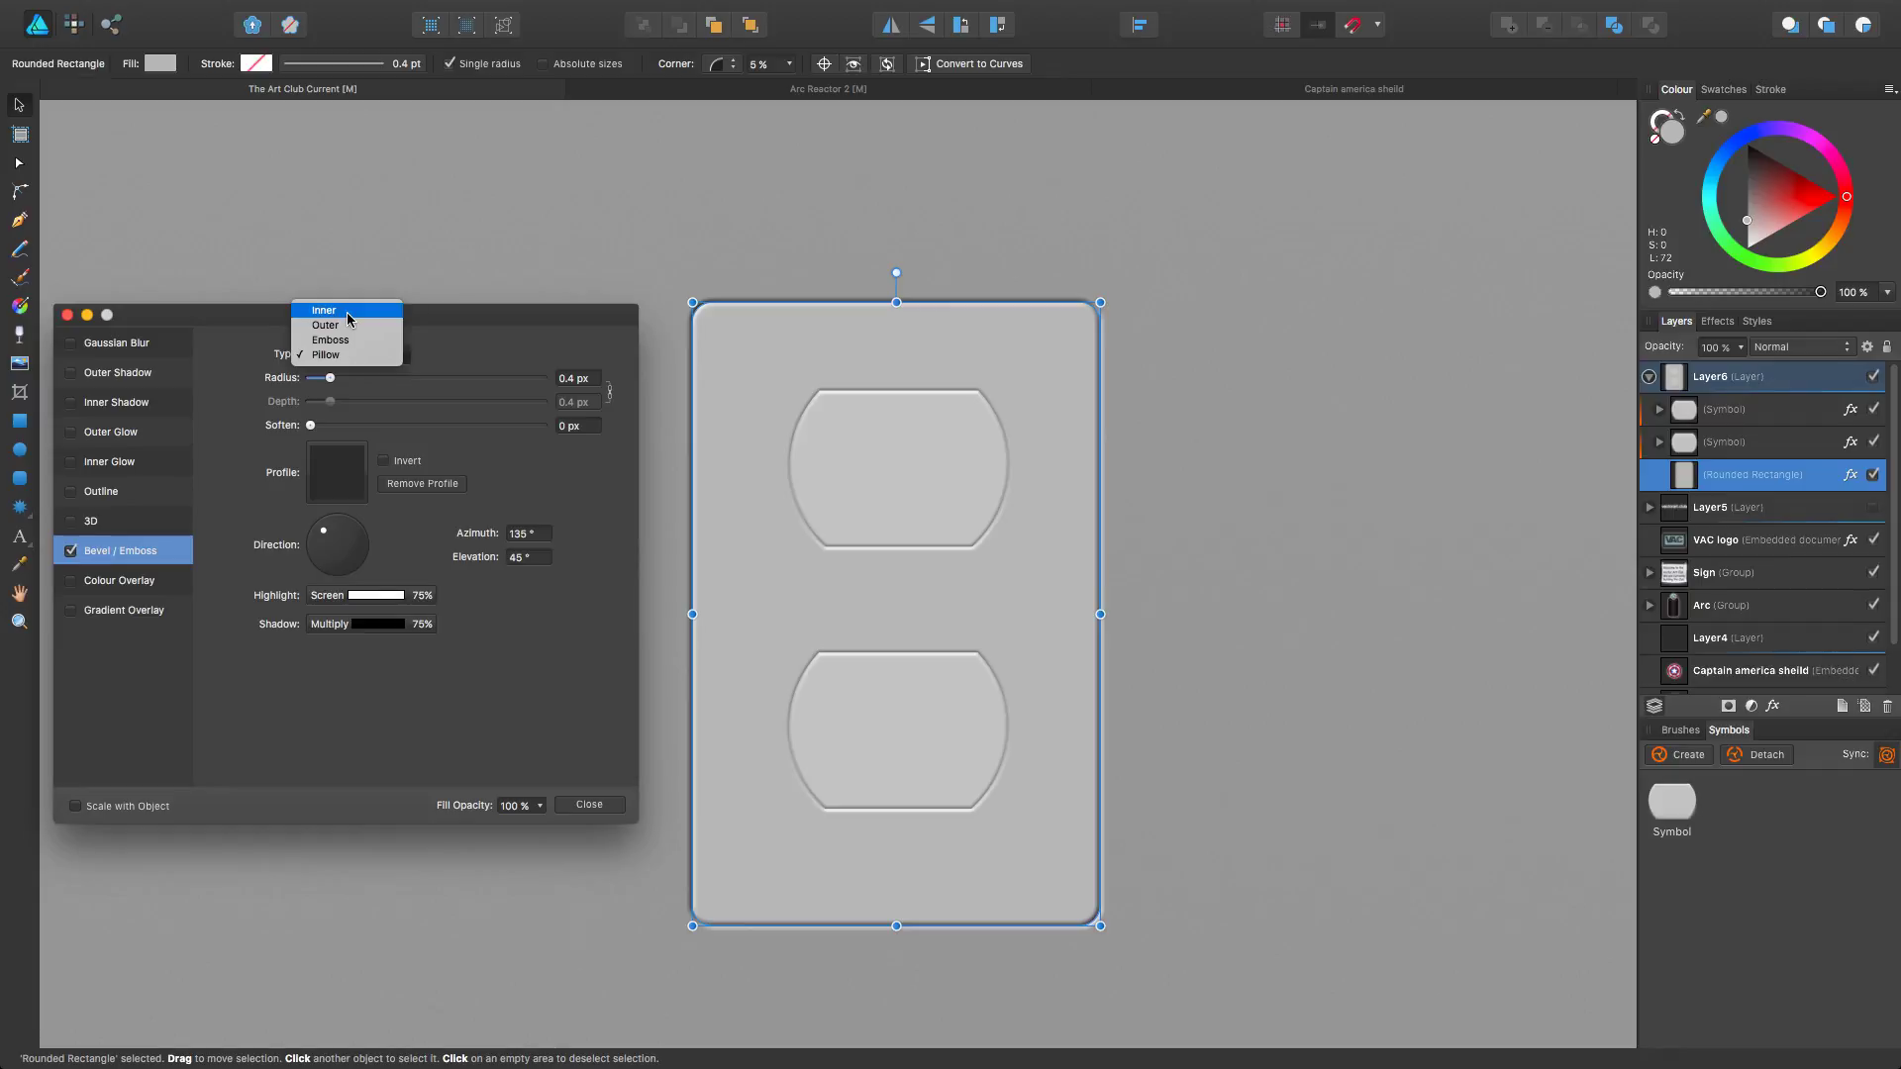
pyautogui.click(347, 315)
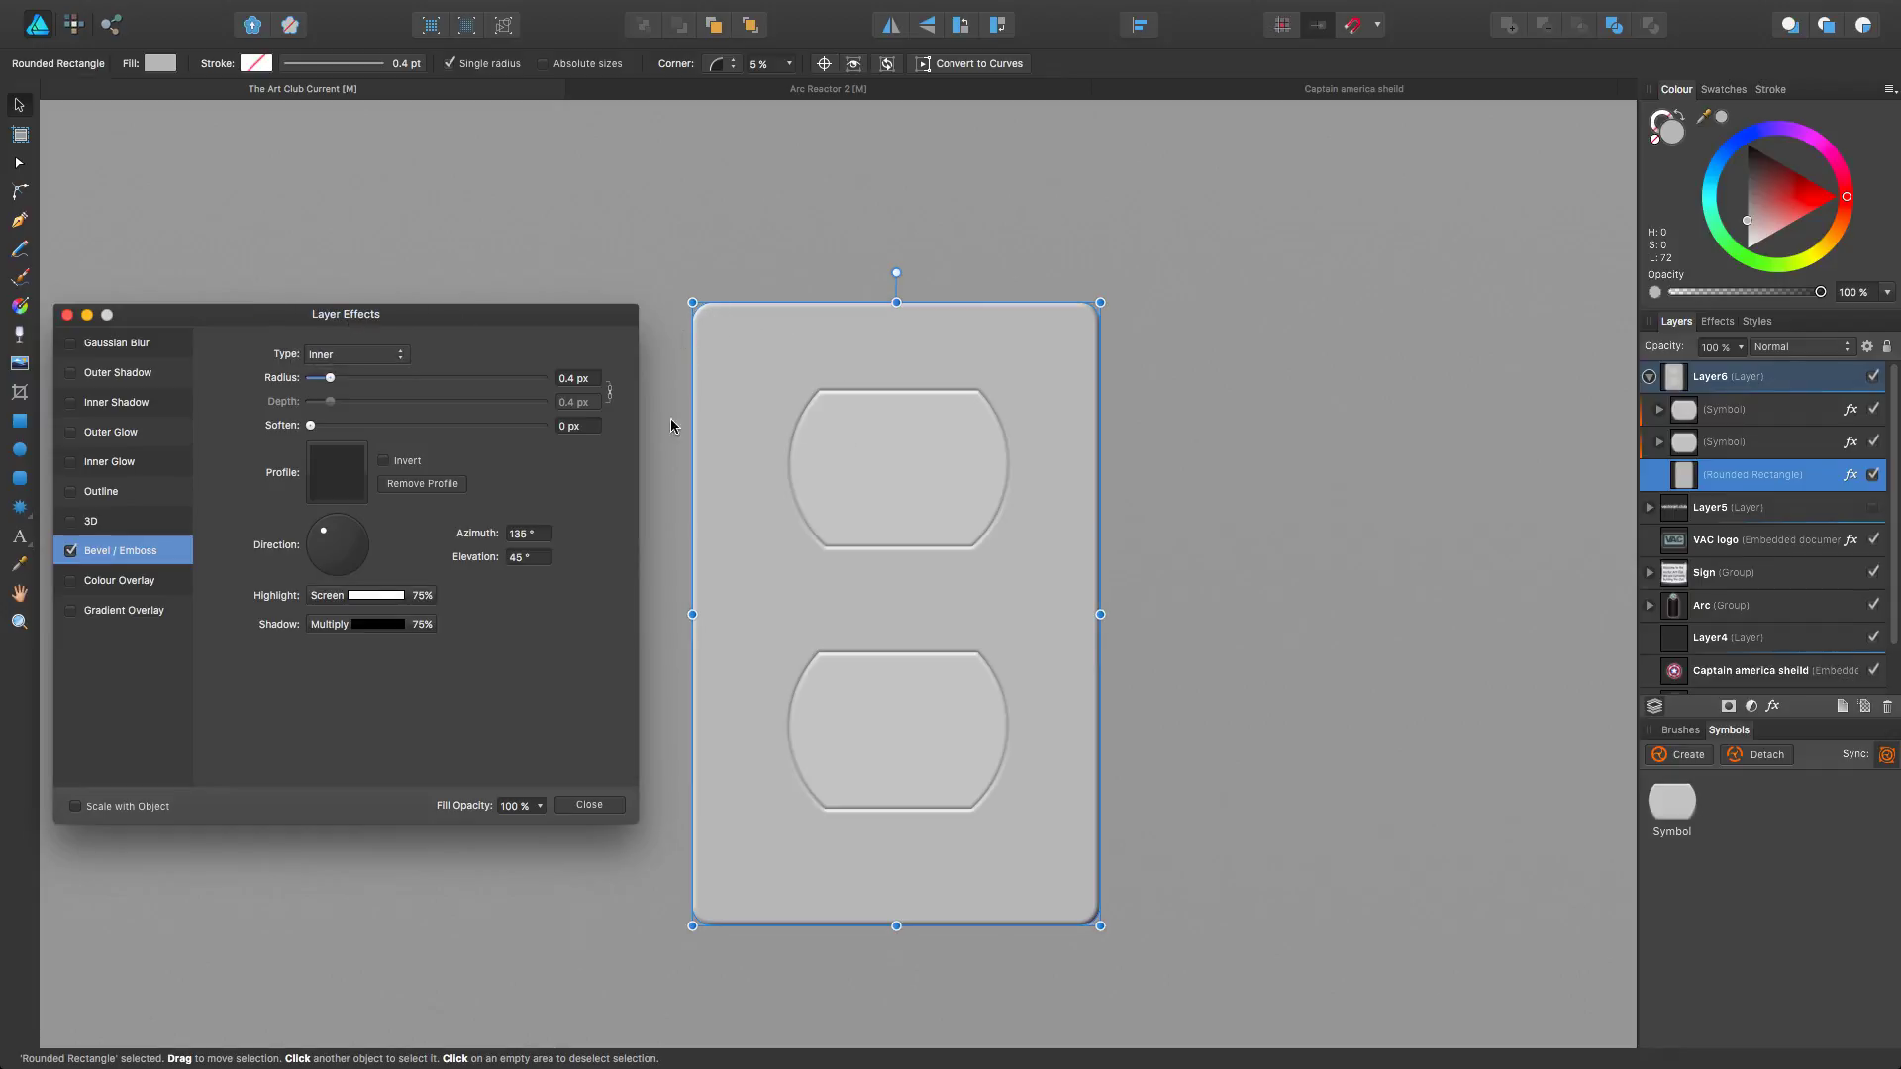
pyautogui.moveTo(331, 379); pyautogui.dragTo(337, 383)
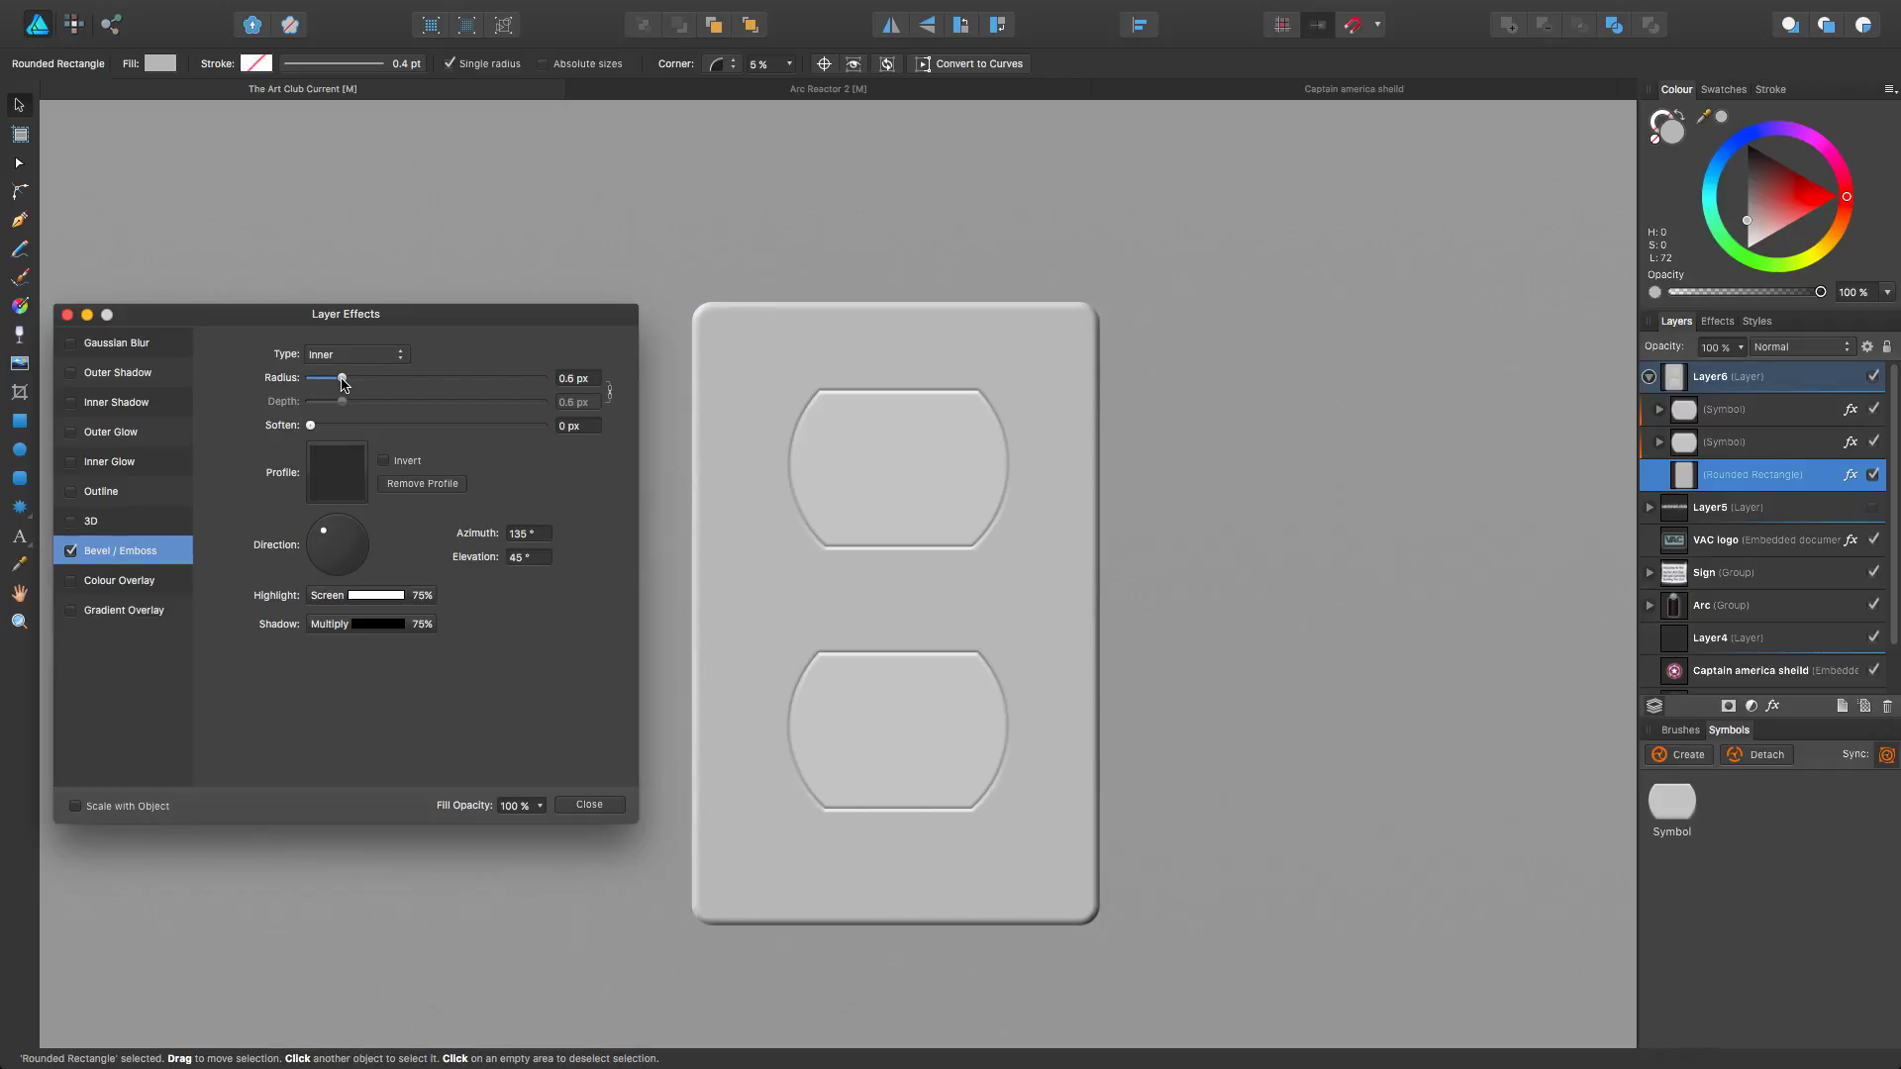
pyautogui.moveTo(344, 383); pyautogui.dragTo(344, 384)
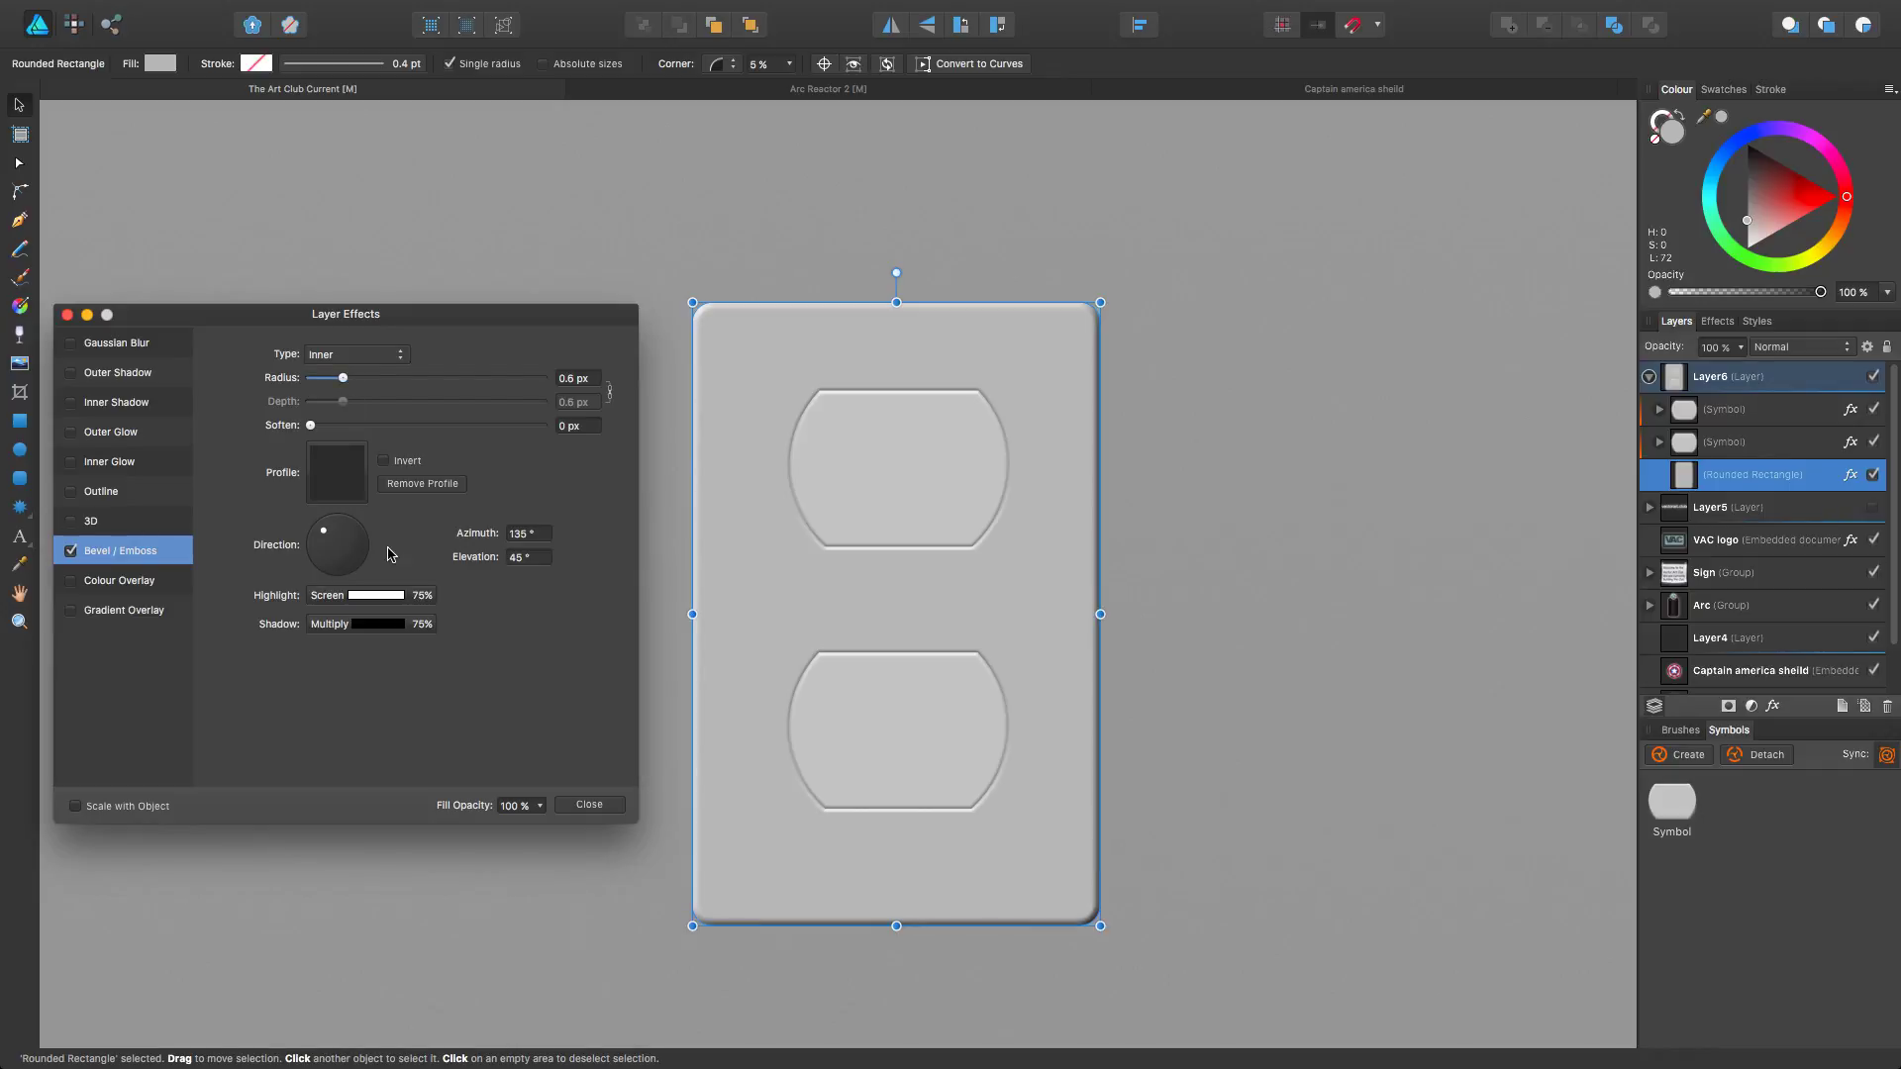
pyautogui.click(591, 805)
pyautogui.click(1195, 485)
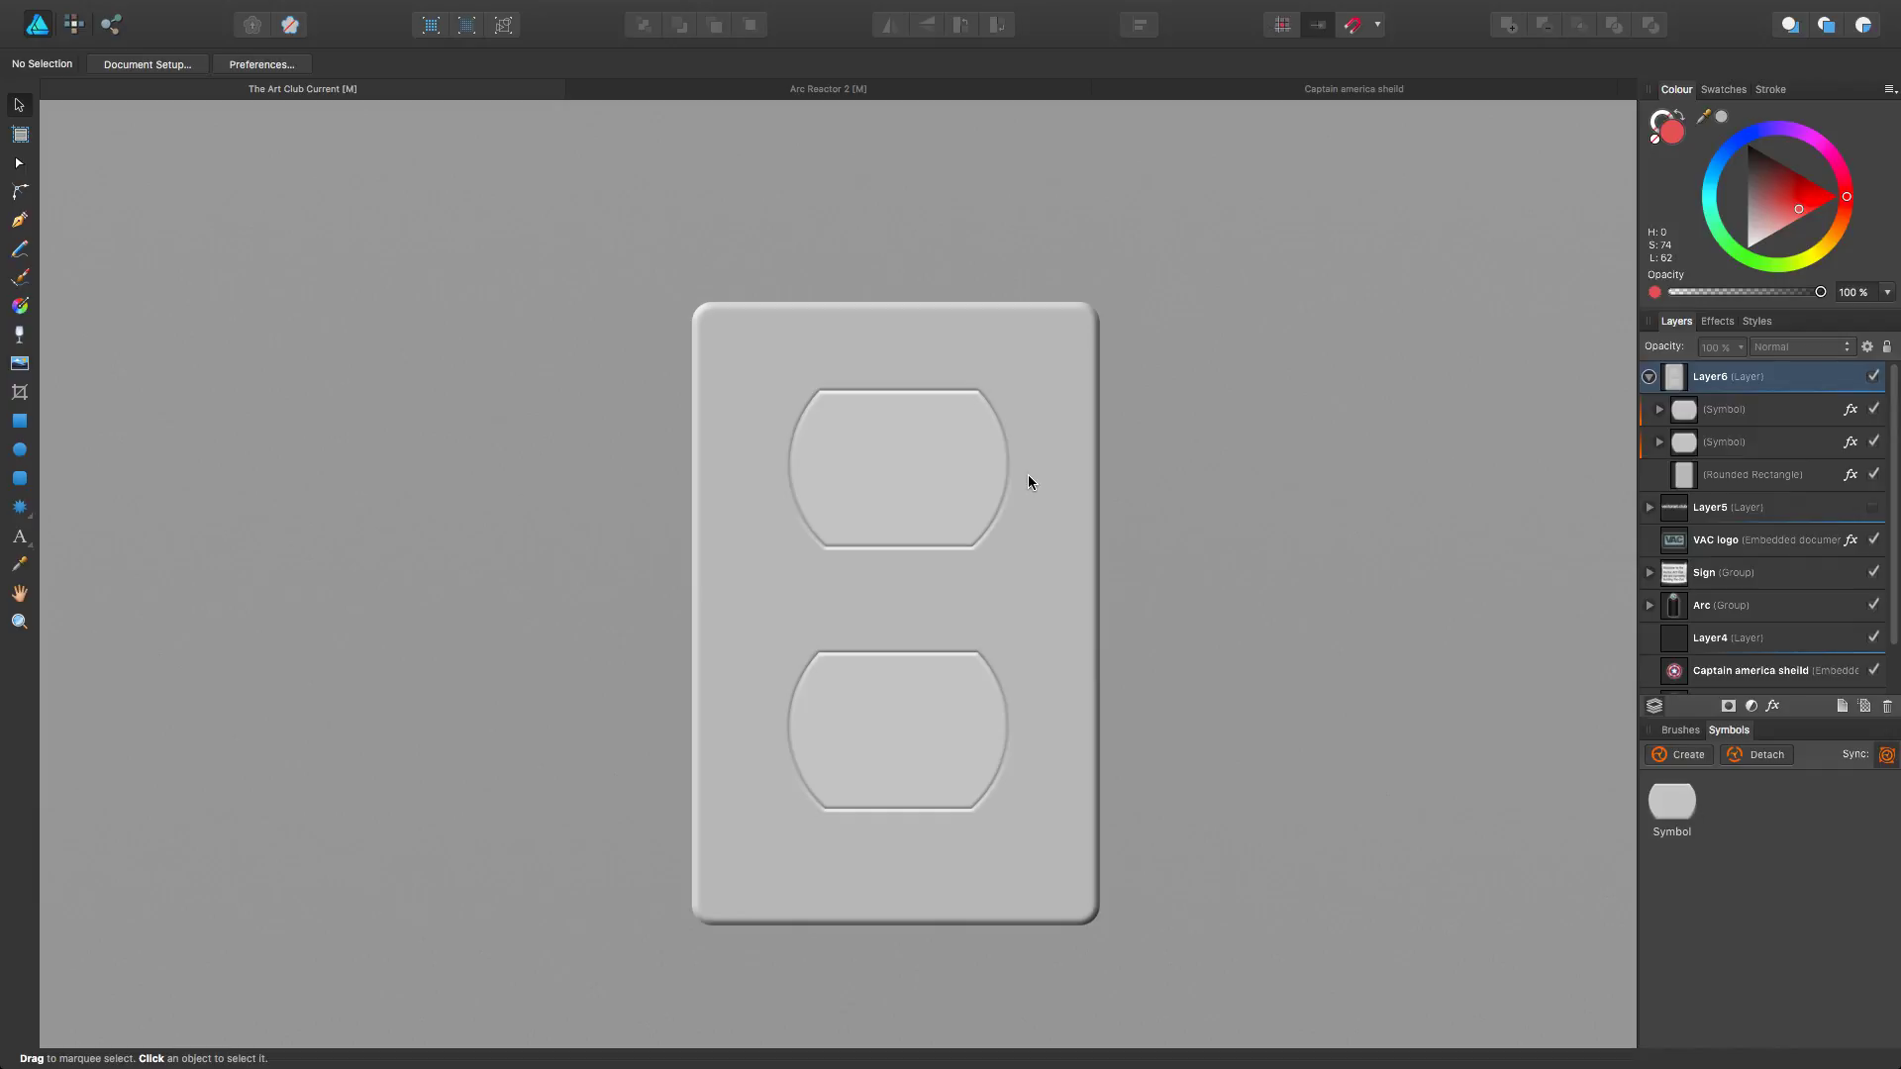
# Step: Draw a narrow upright slot rectangle inside the lower symbol and fill it near-black with saturation 8 and lightness 12
pyautogui.scroll(-2, 975, 505)
pyautogui.hscroll(1, 976, 505)
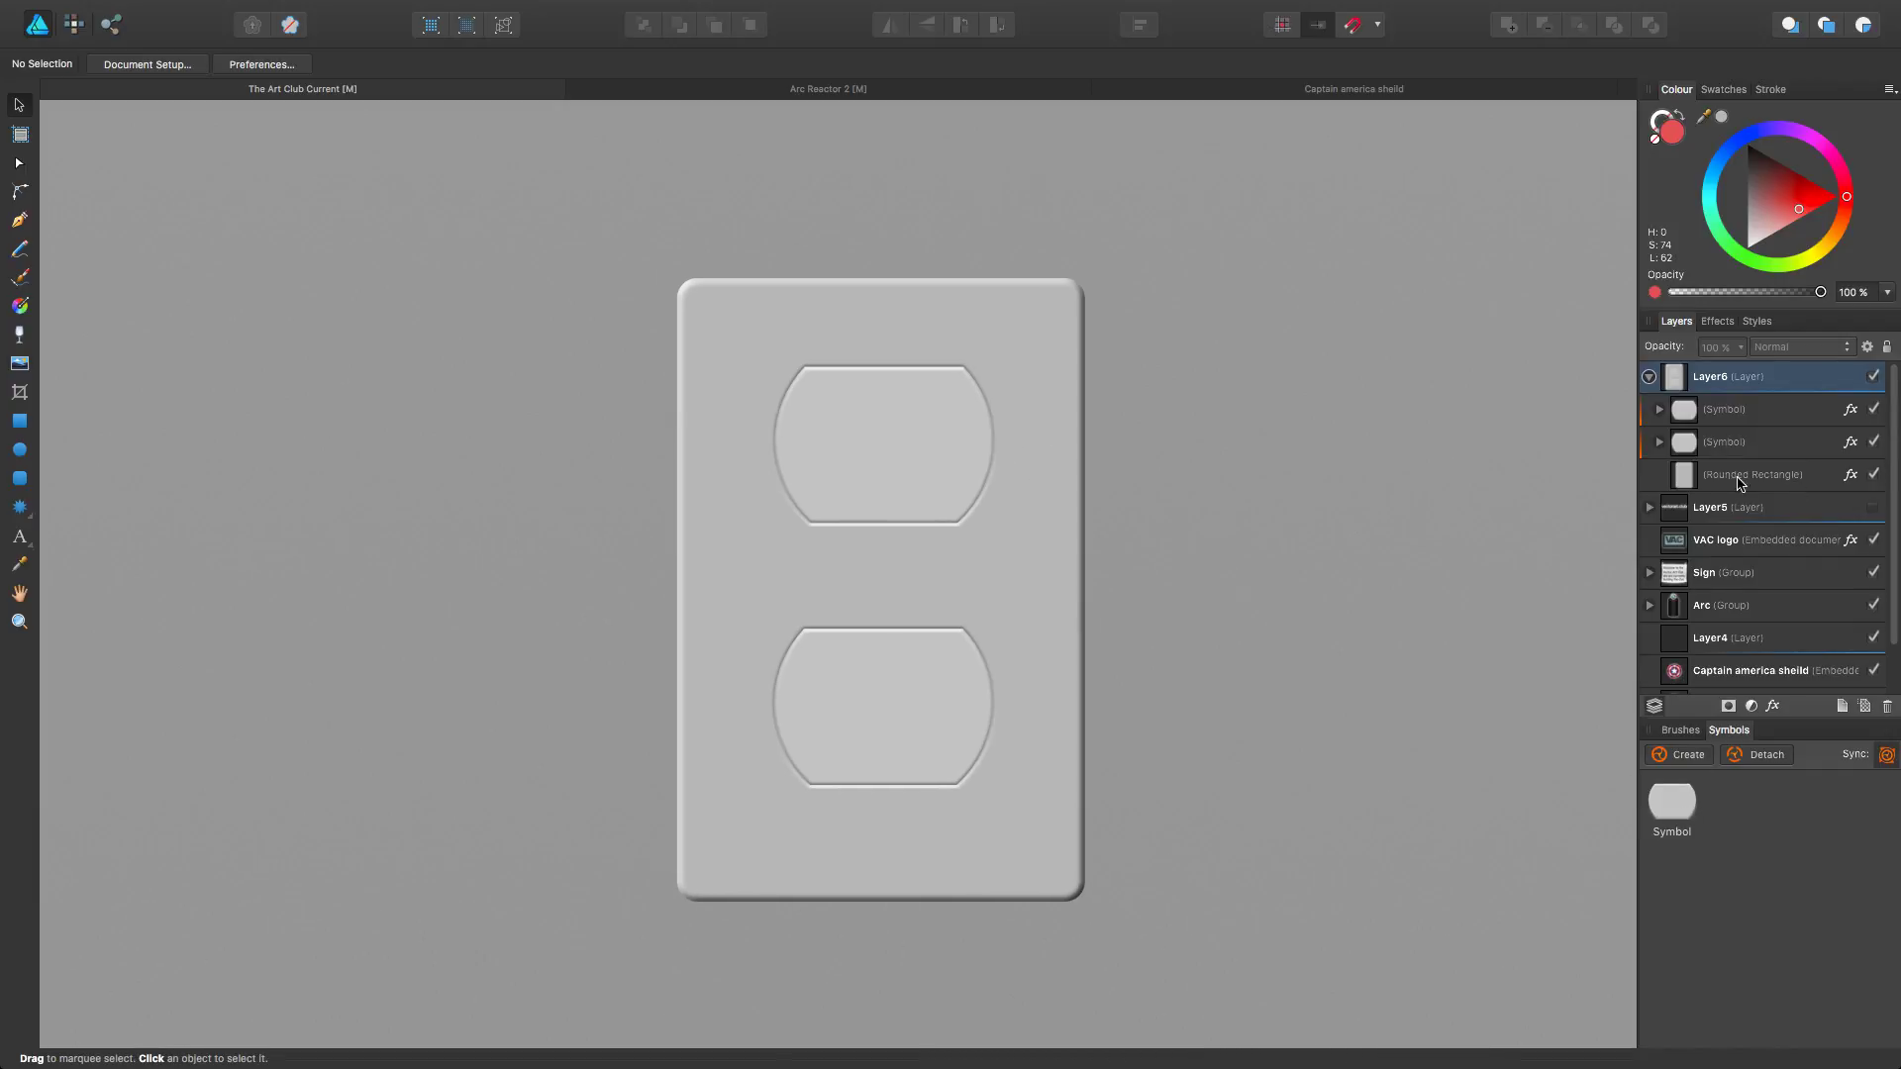
pyautogui.click(1659, 416)
pyautogui.click(1660, 410)
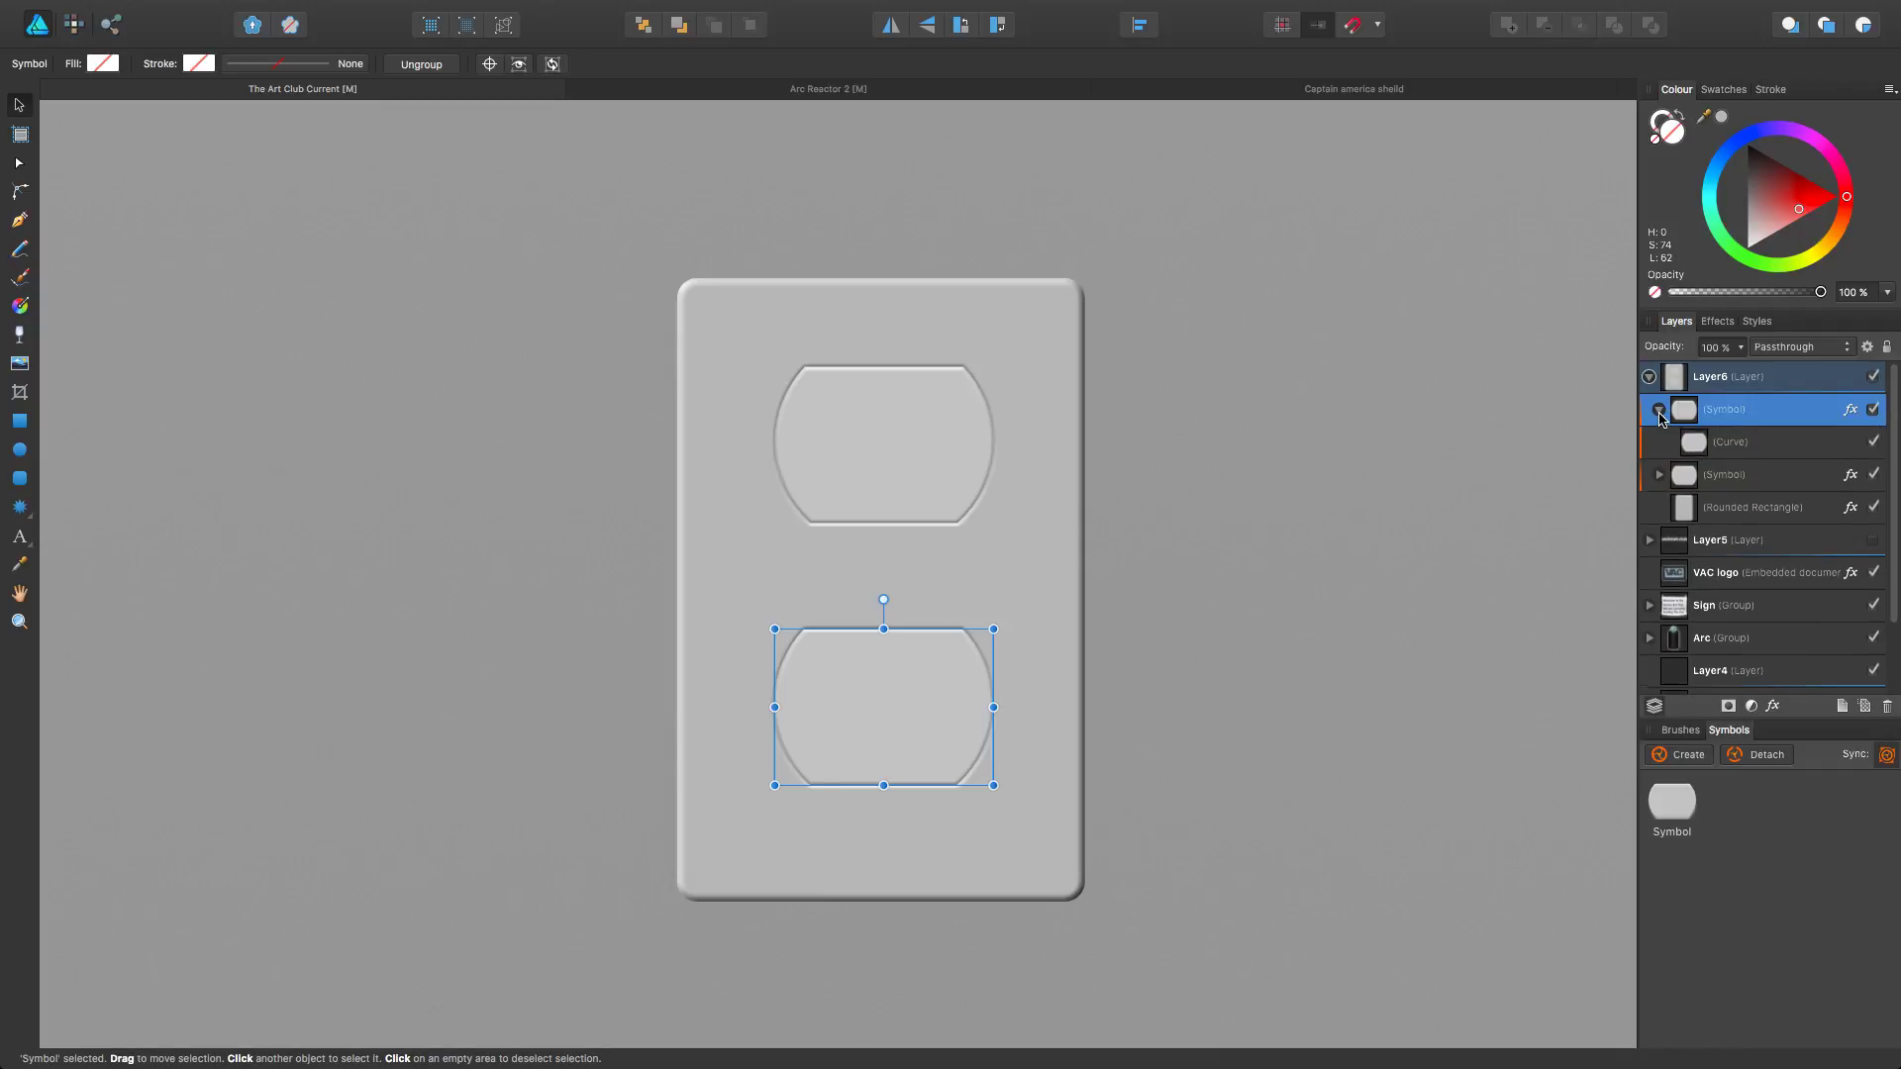
pyautogui.click(1703, 454)
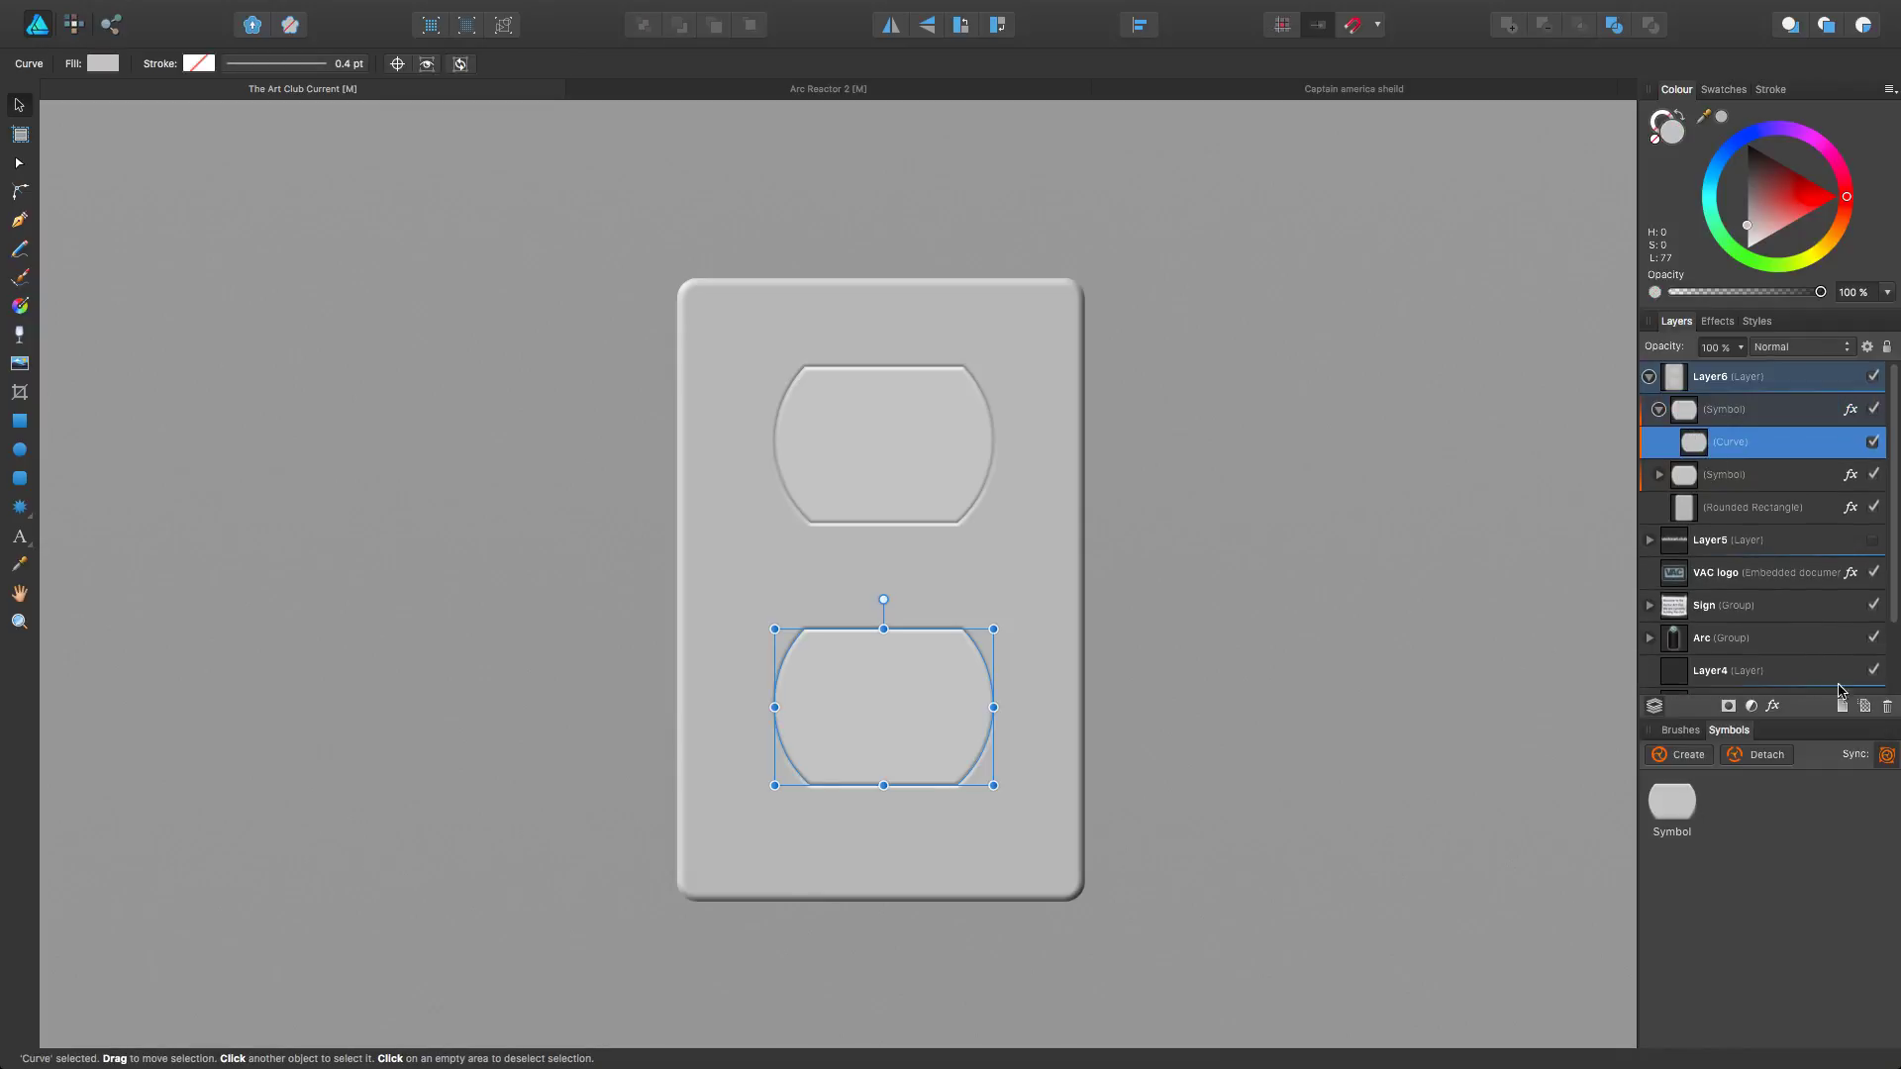
pyautogui.click(19, 421)
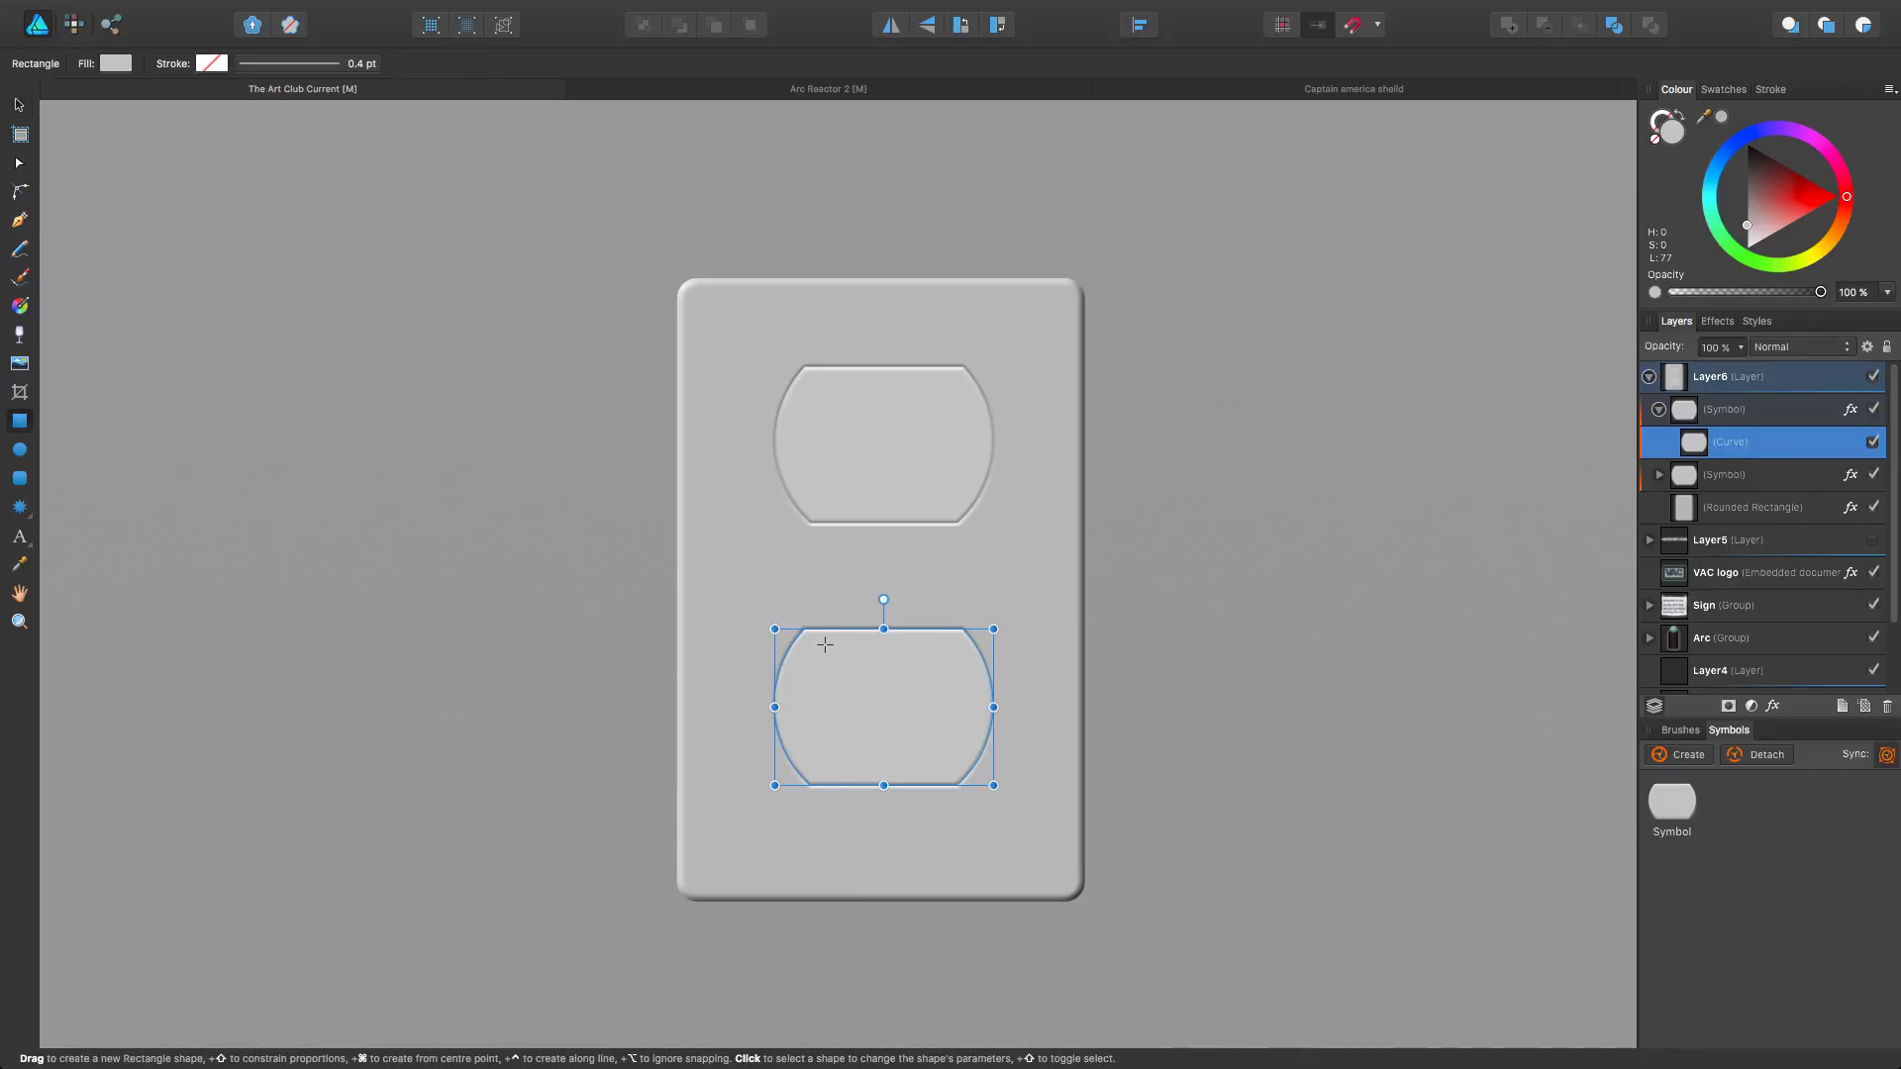
pyautogui.moveTo(825, 645); pyautogui.dragTo(842, 724)
pyautogui.moveTo(1799, 215); pyautogui.dragTo(1751, 161)
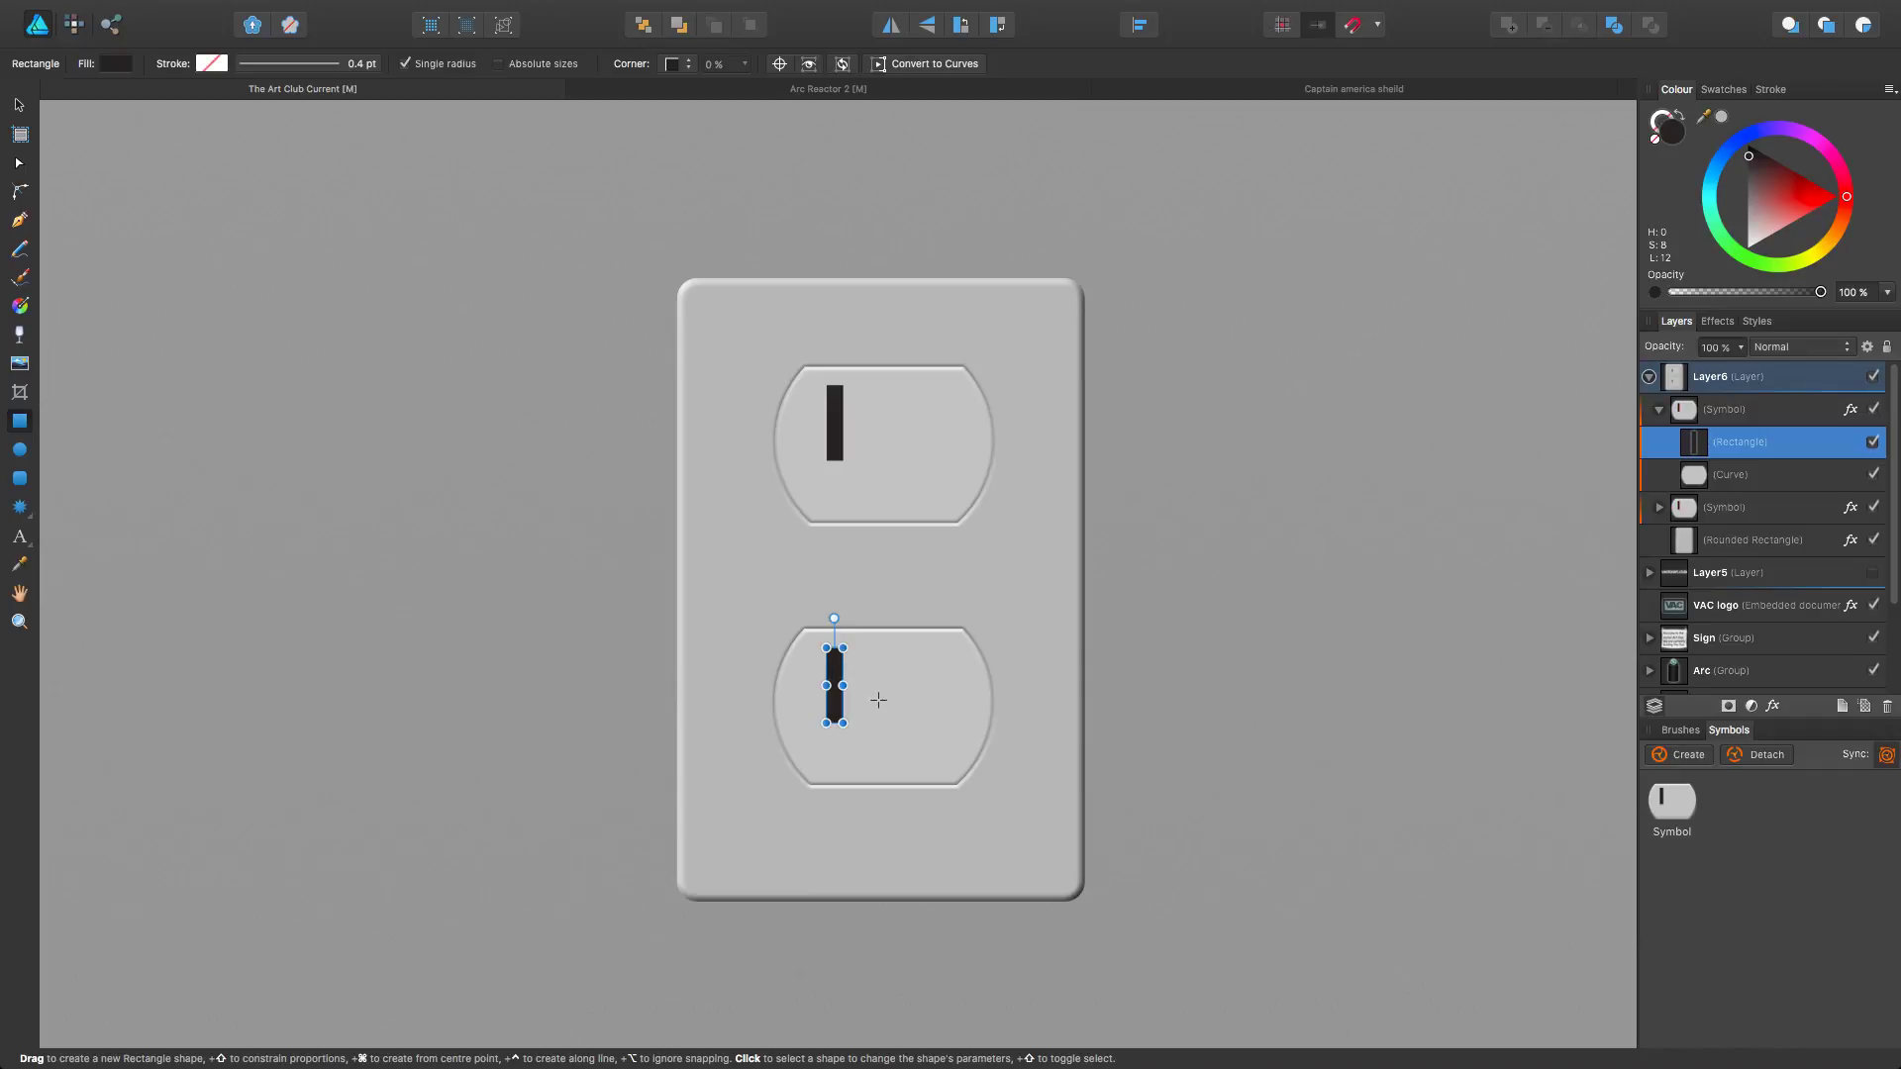
# Step: Duplicate the dark slot horizontally to the other side of the lower socket face and select both slots
pyautogui.scroll(5, 882, 703)
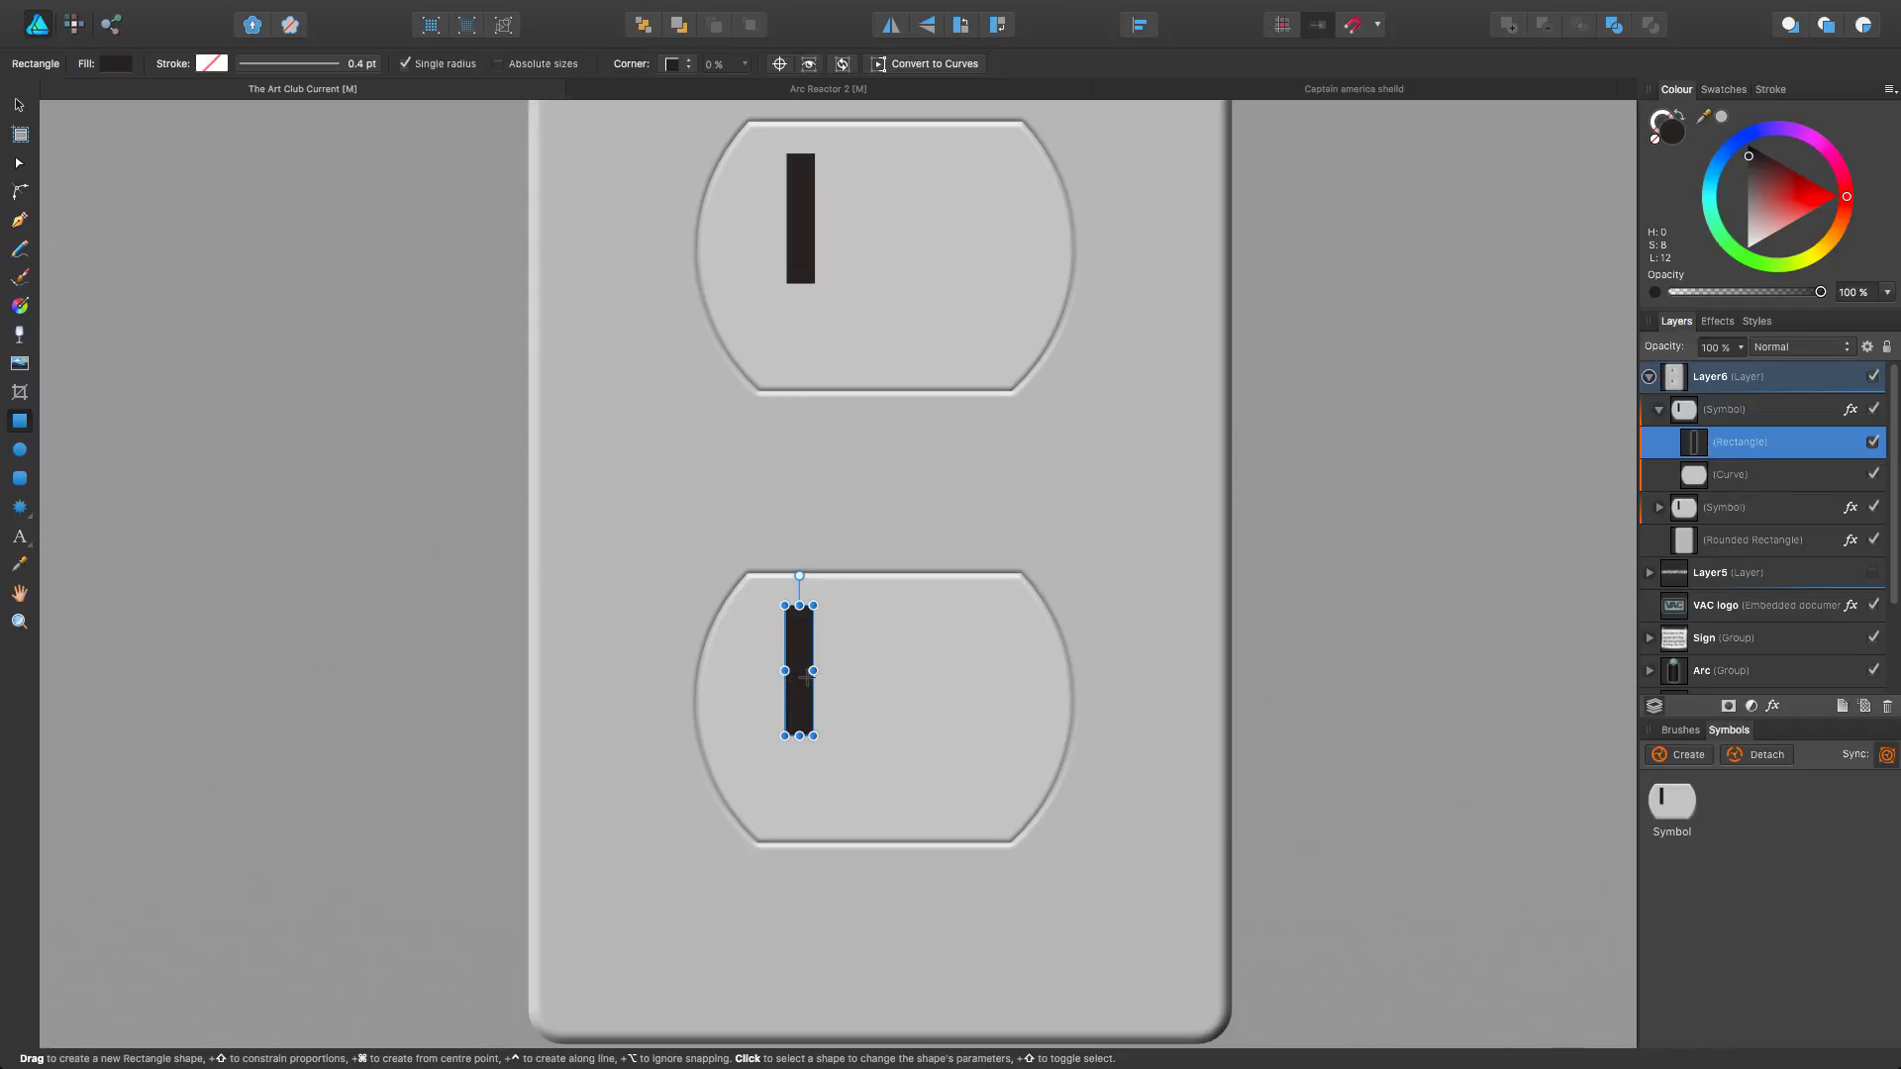
pyautogui.press('v')
pyautogui.hscroll(1, 60, 178)
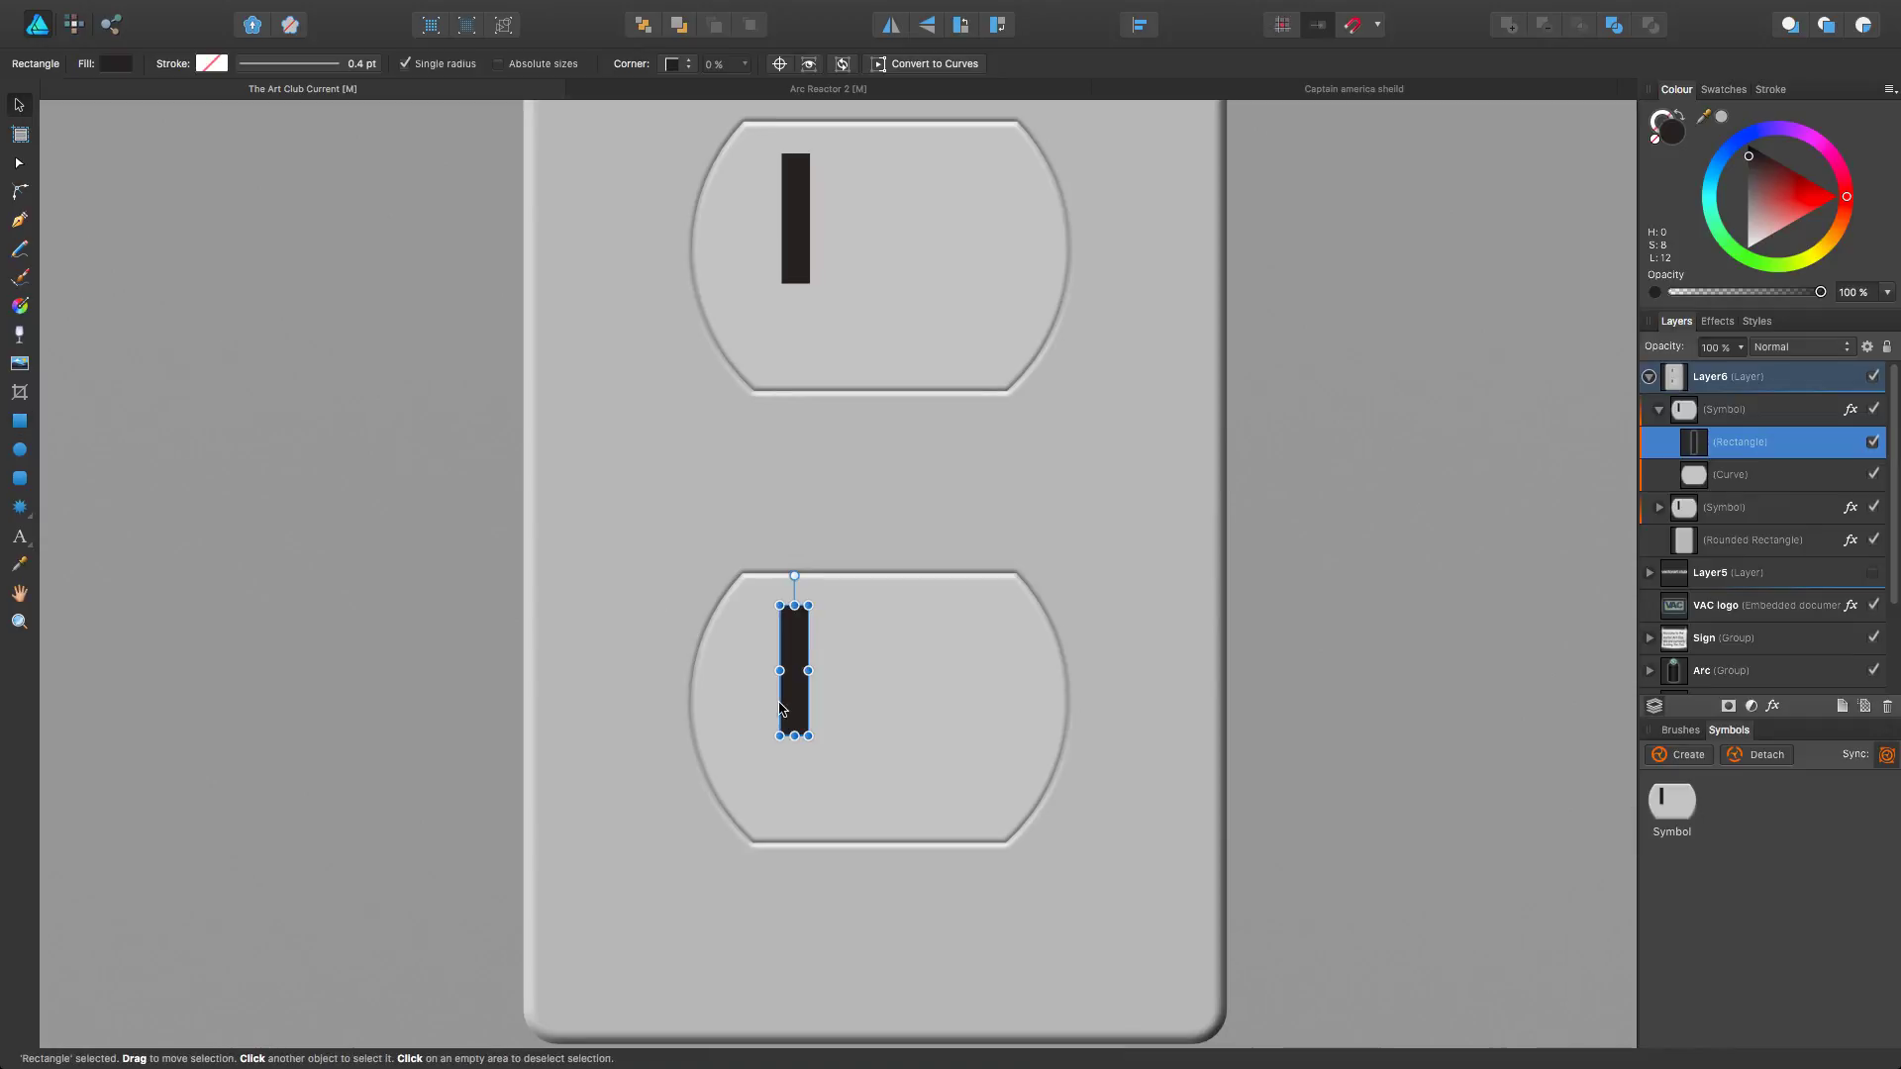
pyautogui.moveTo(795, 705); pyautogui.dragTo(963, 703)
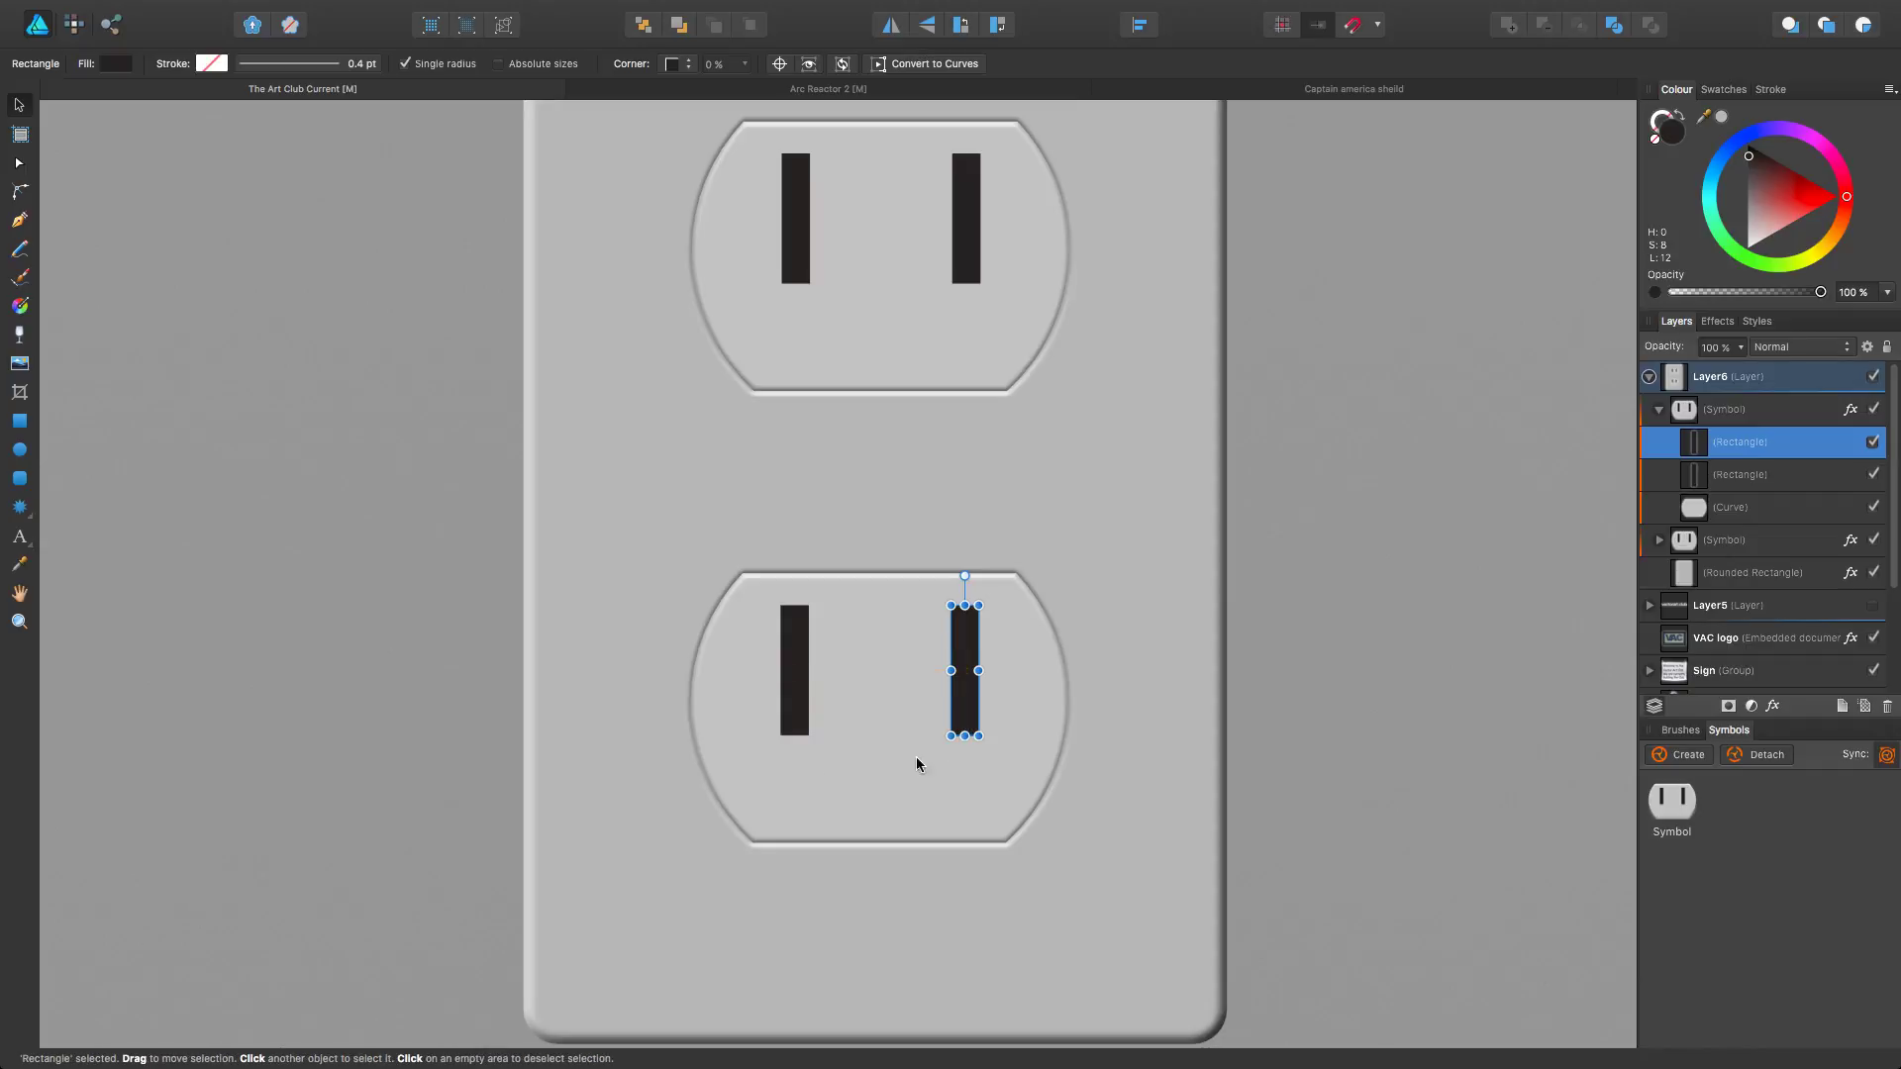
pyautogui.keyDown('shift'); pyautogui.click(802, 664); pyautogui.keyUp('shift')
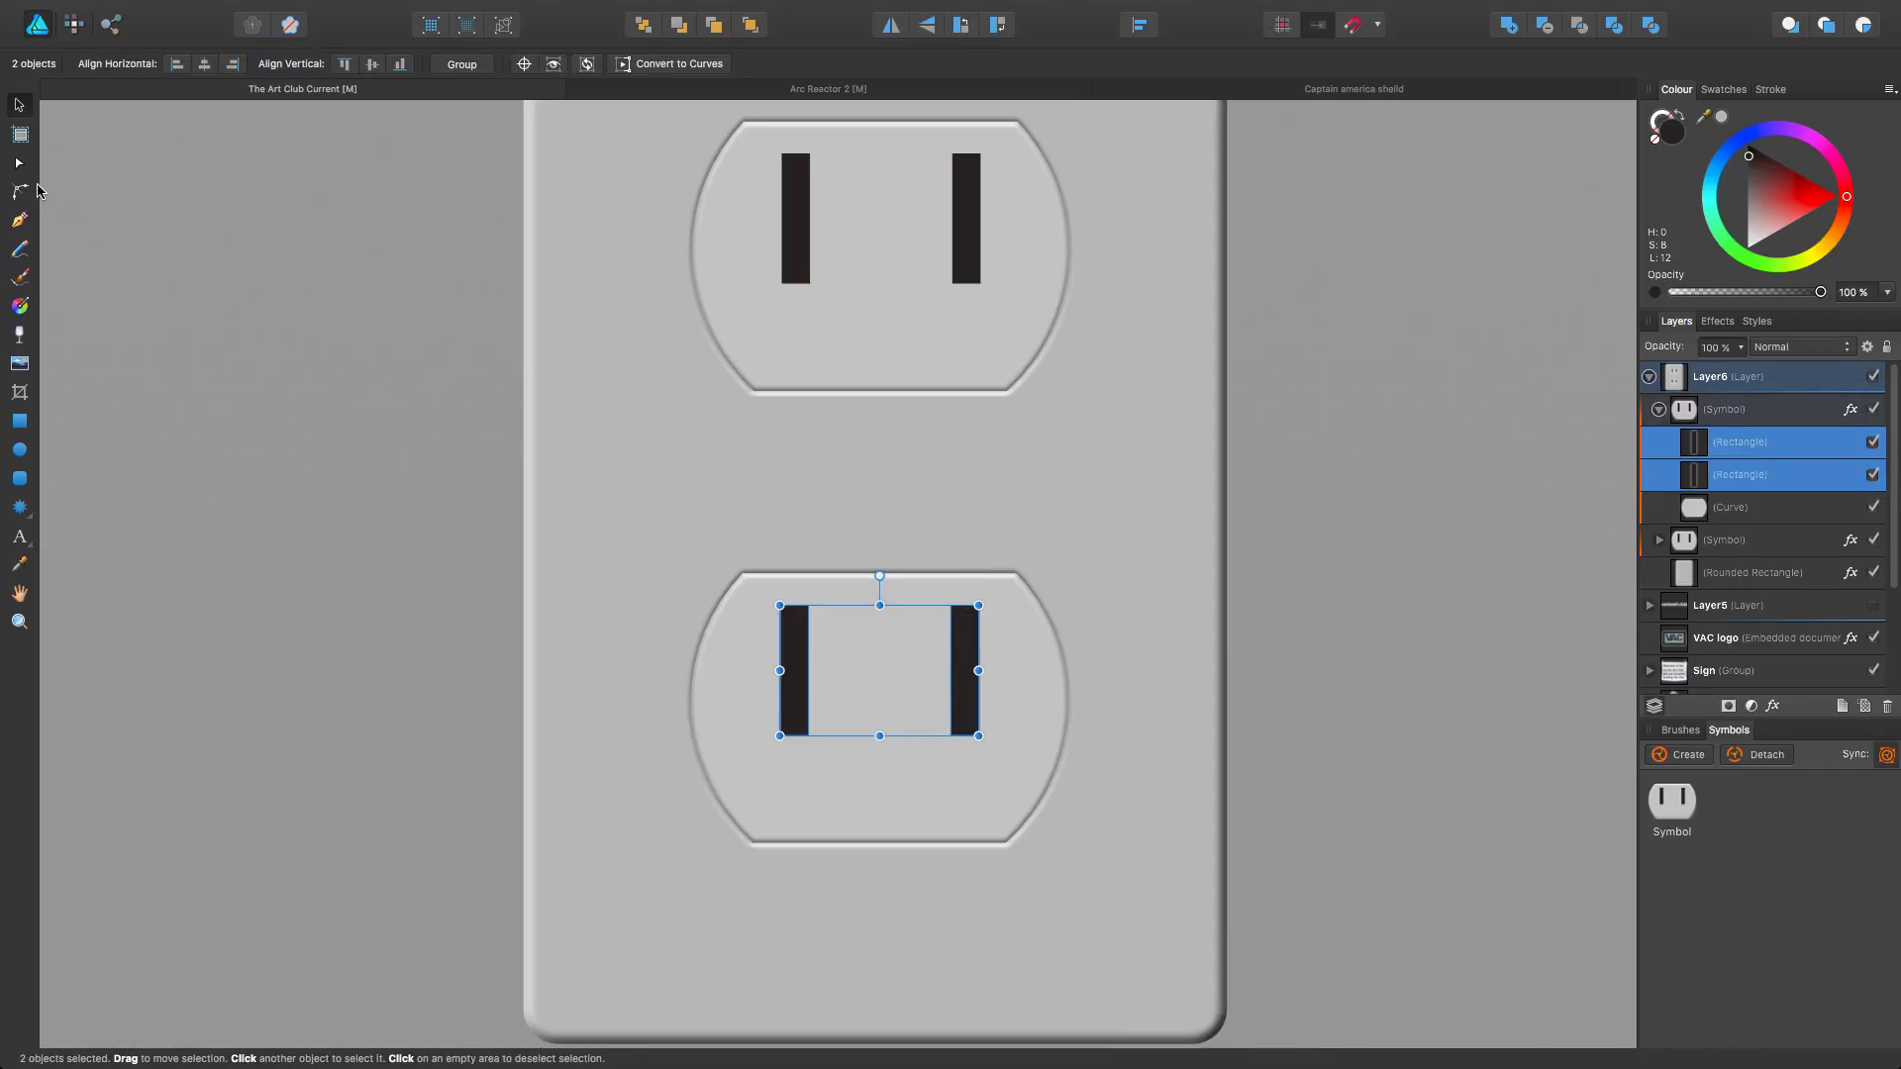
# Step: Draw a small dark circle for the ground hole, centred below the two slots of the lower socket face
pyautogui.click(20, 452)
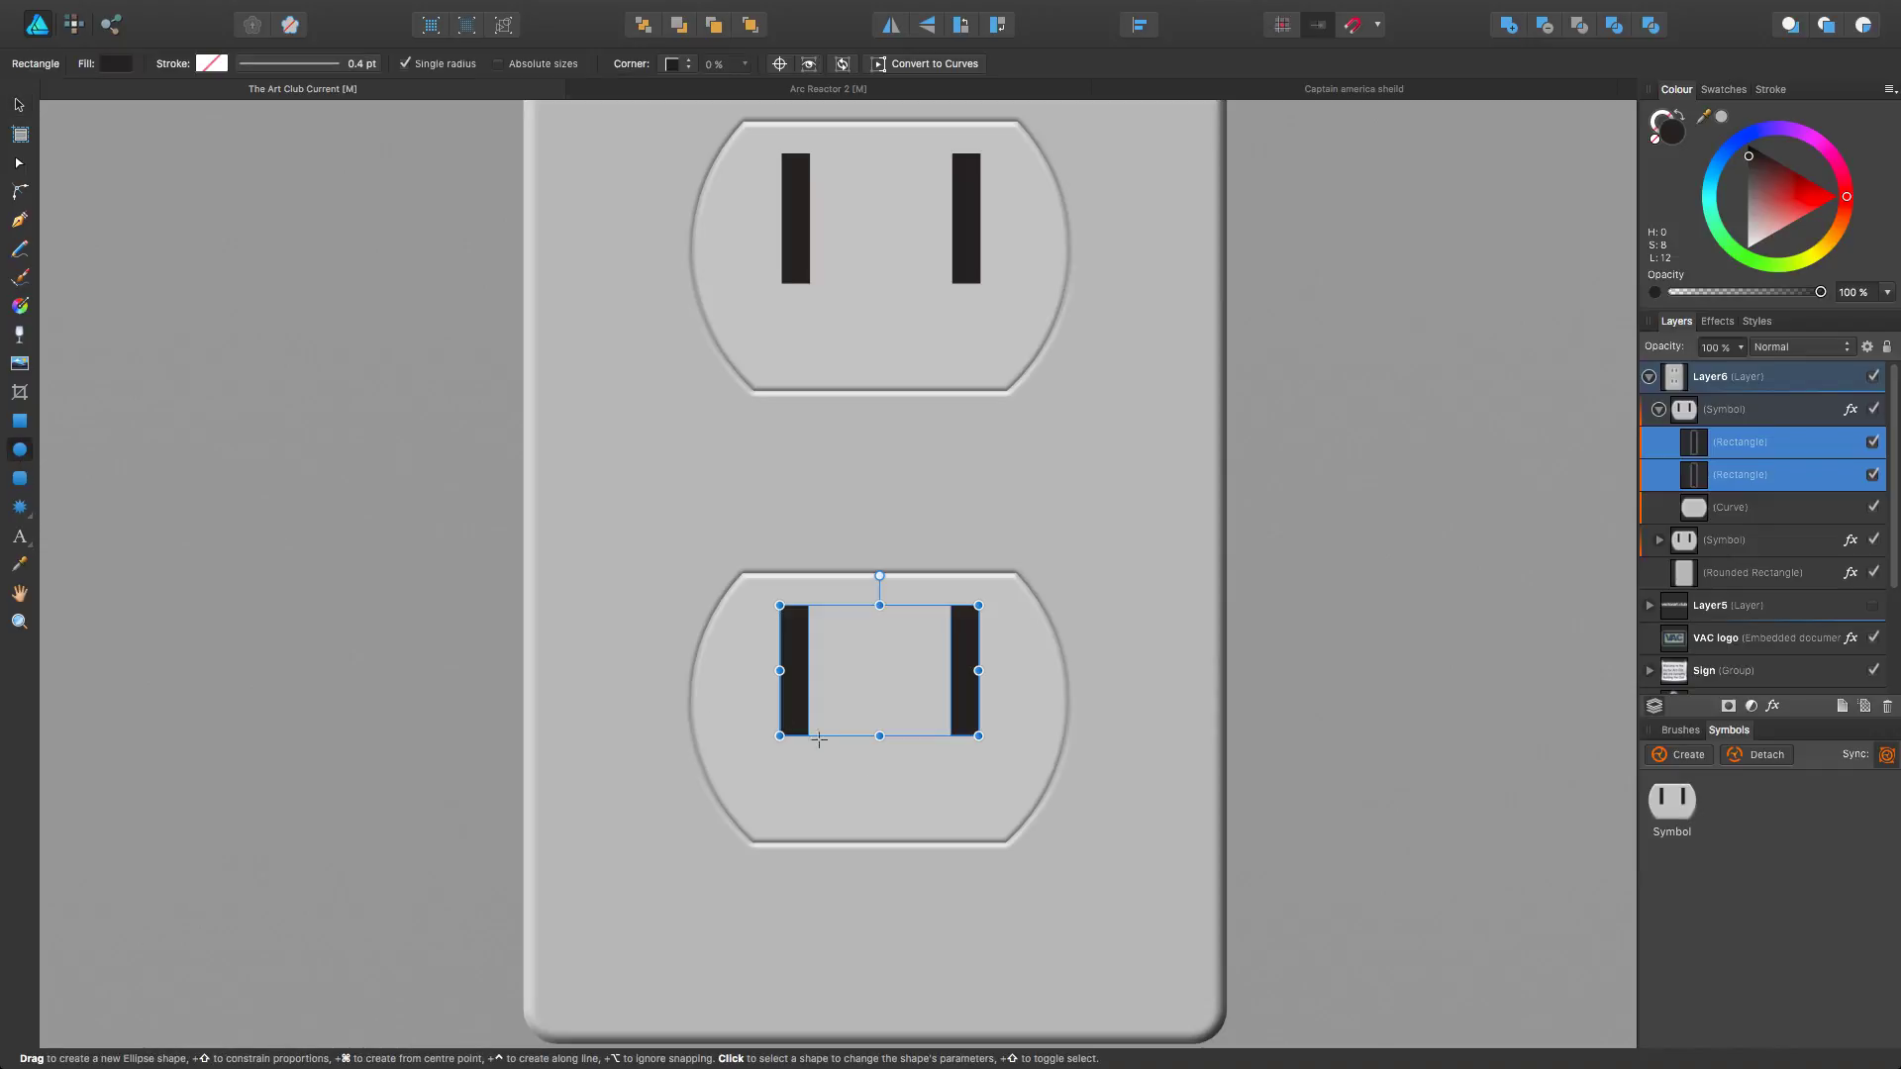
pyautogui.moveTo(859, 743); pyautogui.dragTo(915, 795)
pyautogui.press('v')
pyautogui.moveTo(883, 768); pyautogui.dragTo(881, 771)
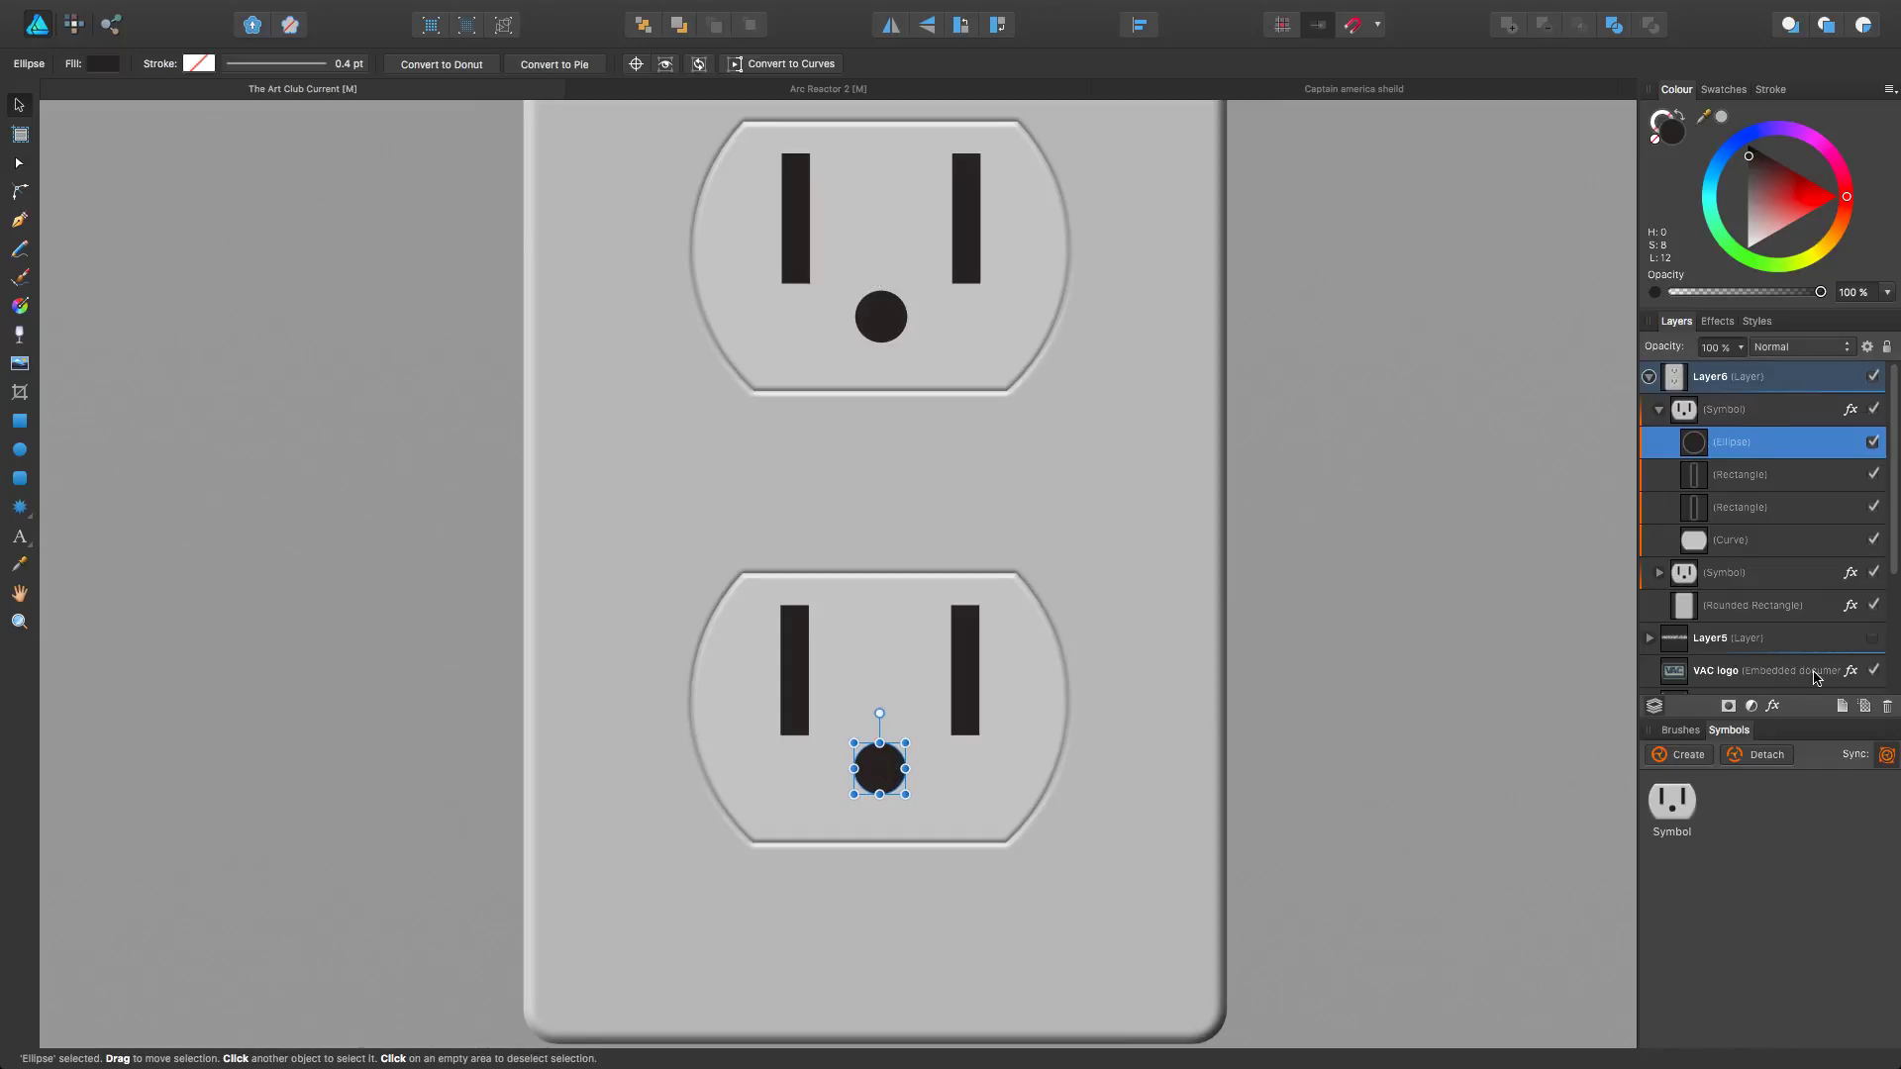
# Step: Draw a dark rectangle over the lower part of the ground hole circle, slightly wider than the circle
pyautogui.click(19, 421)
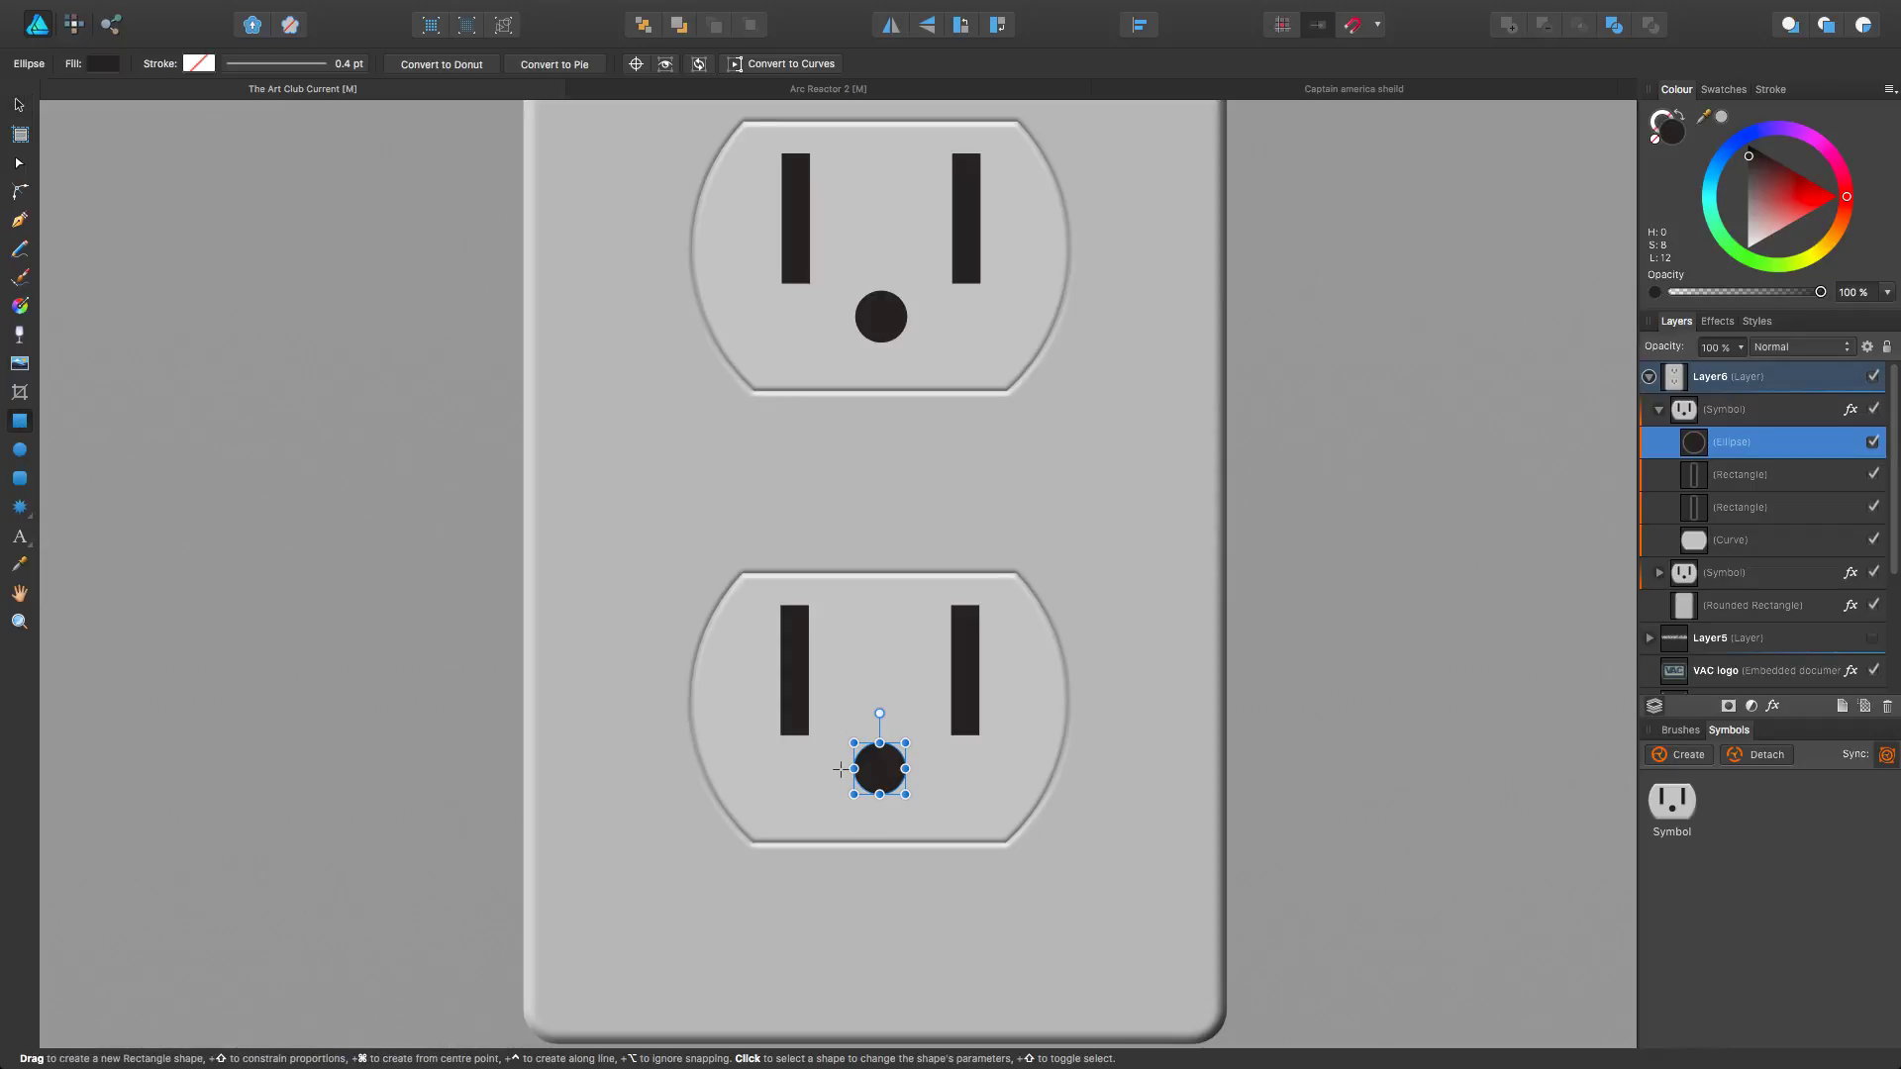
pyautogui.scroll(-2, 876, 753)
pyautogui.scroll(5, 851, 724)
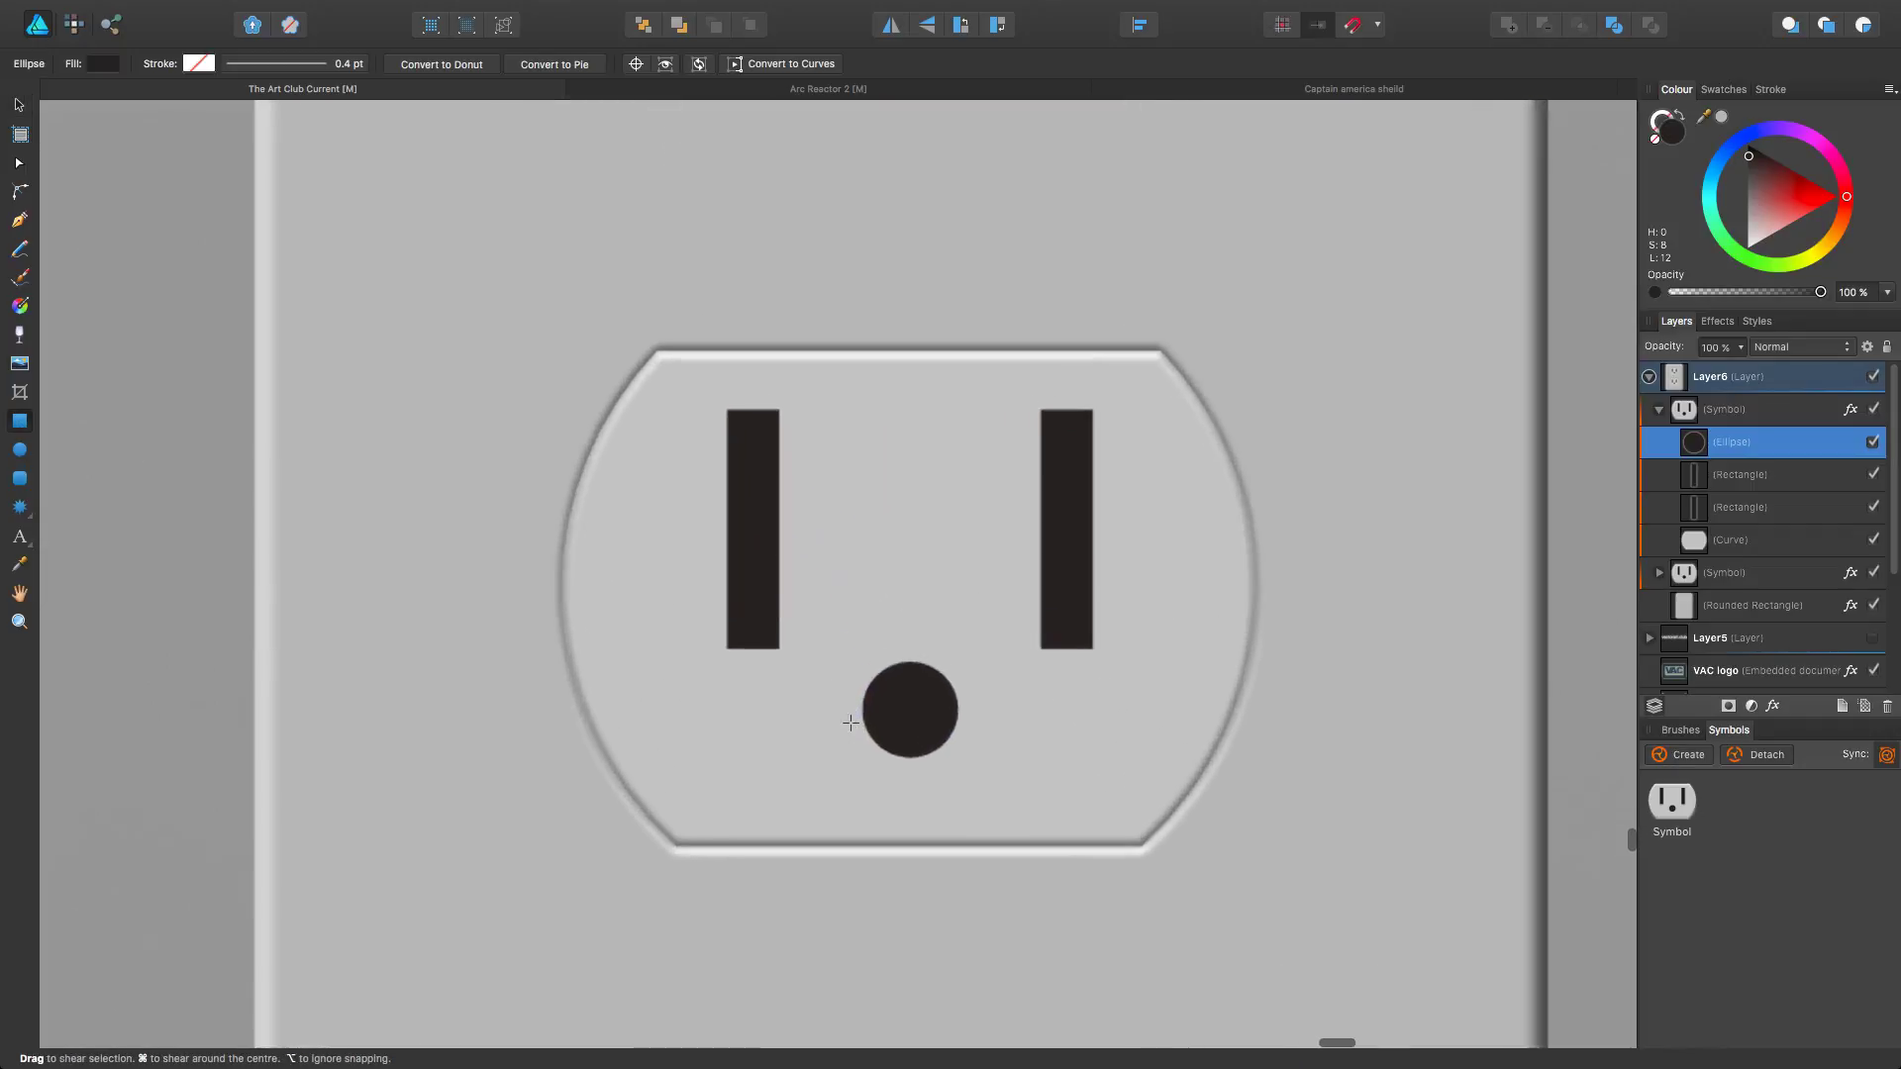
pyautogui.moveTo(852, 737); pyautogui.dragTo(978, 782)
pyautogui.press('v')
pyautogui.moveTo(906, 762); pyautogui.dragTo(901, 751)
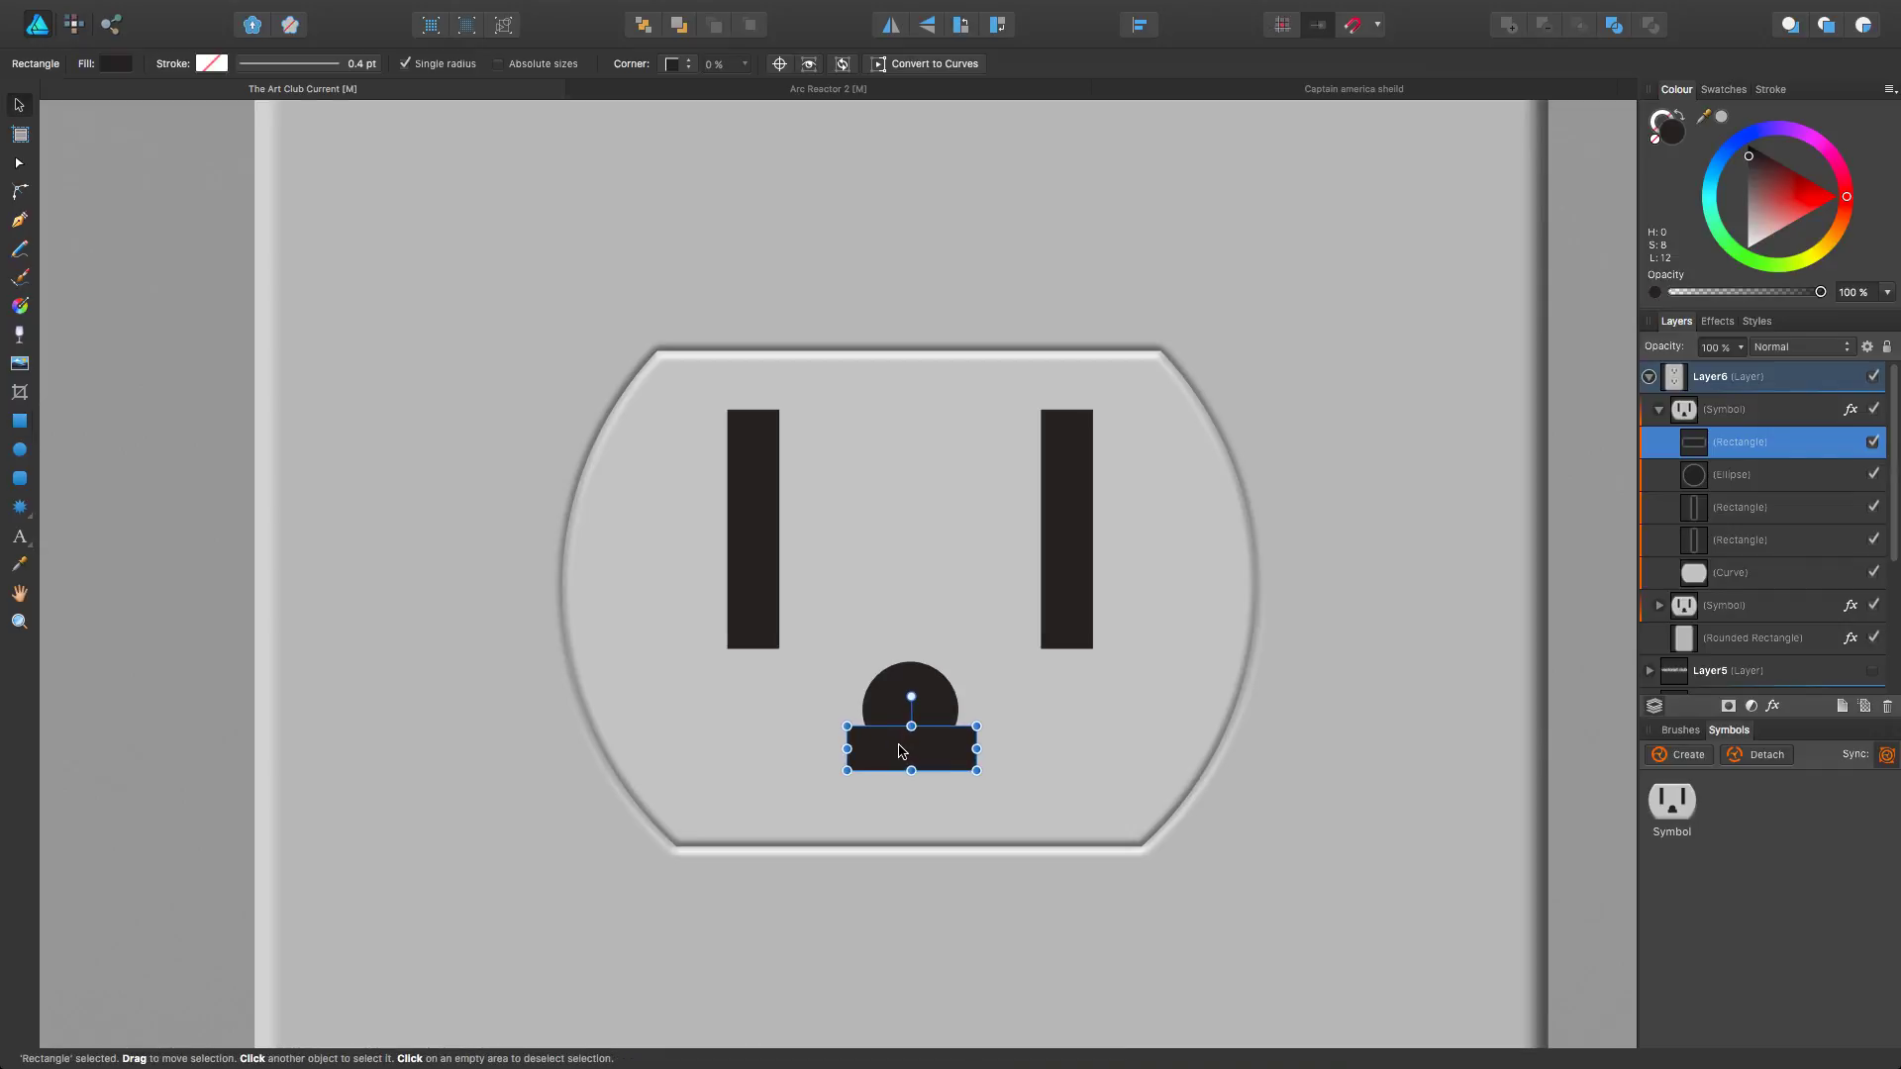
# Step: Subtract the rectangle from the ground hole circle and move the resulting flat-bottomed hole slightly down
pyautogui.keyDown('shift'); pyautogui.click(1701, 482); pyautogui.keyUp('shift')
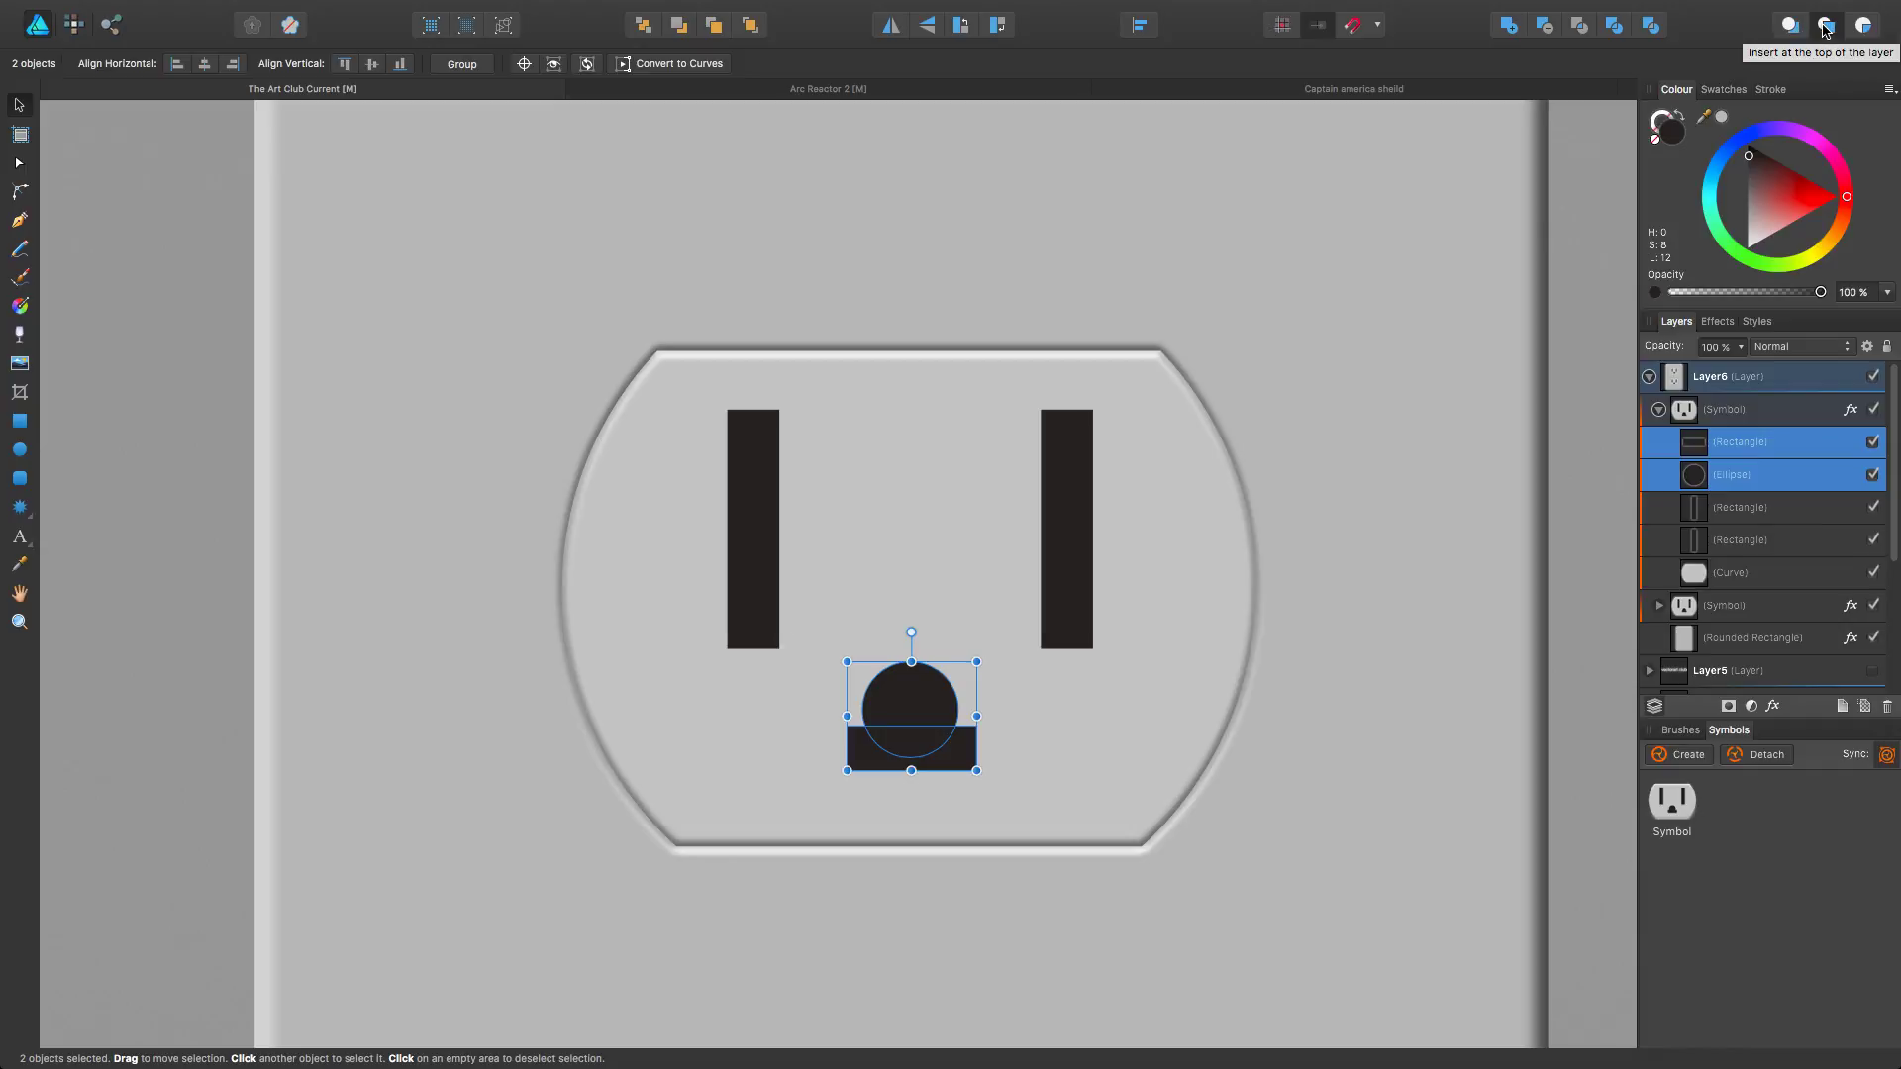
pyautogui.click(1545, 27)
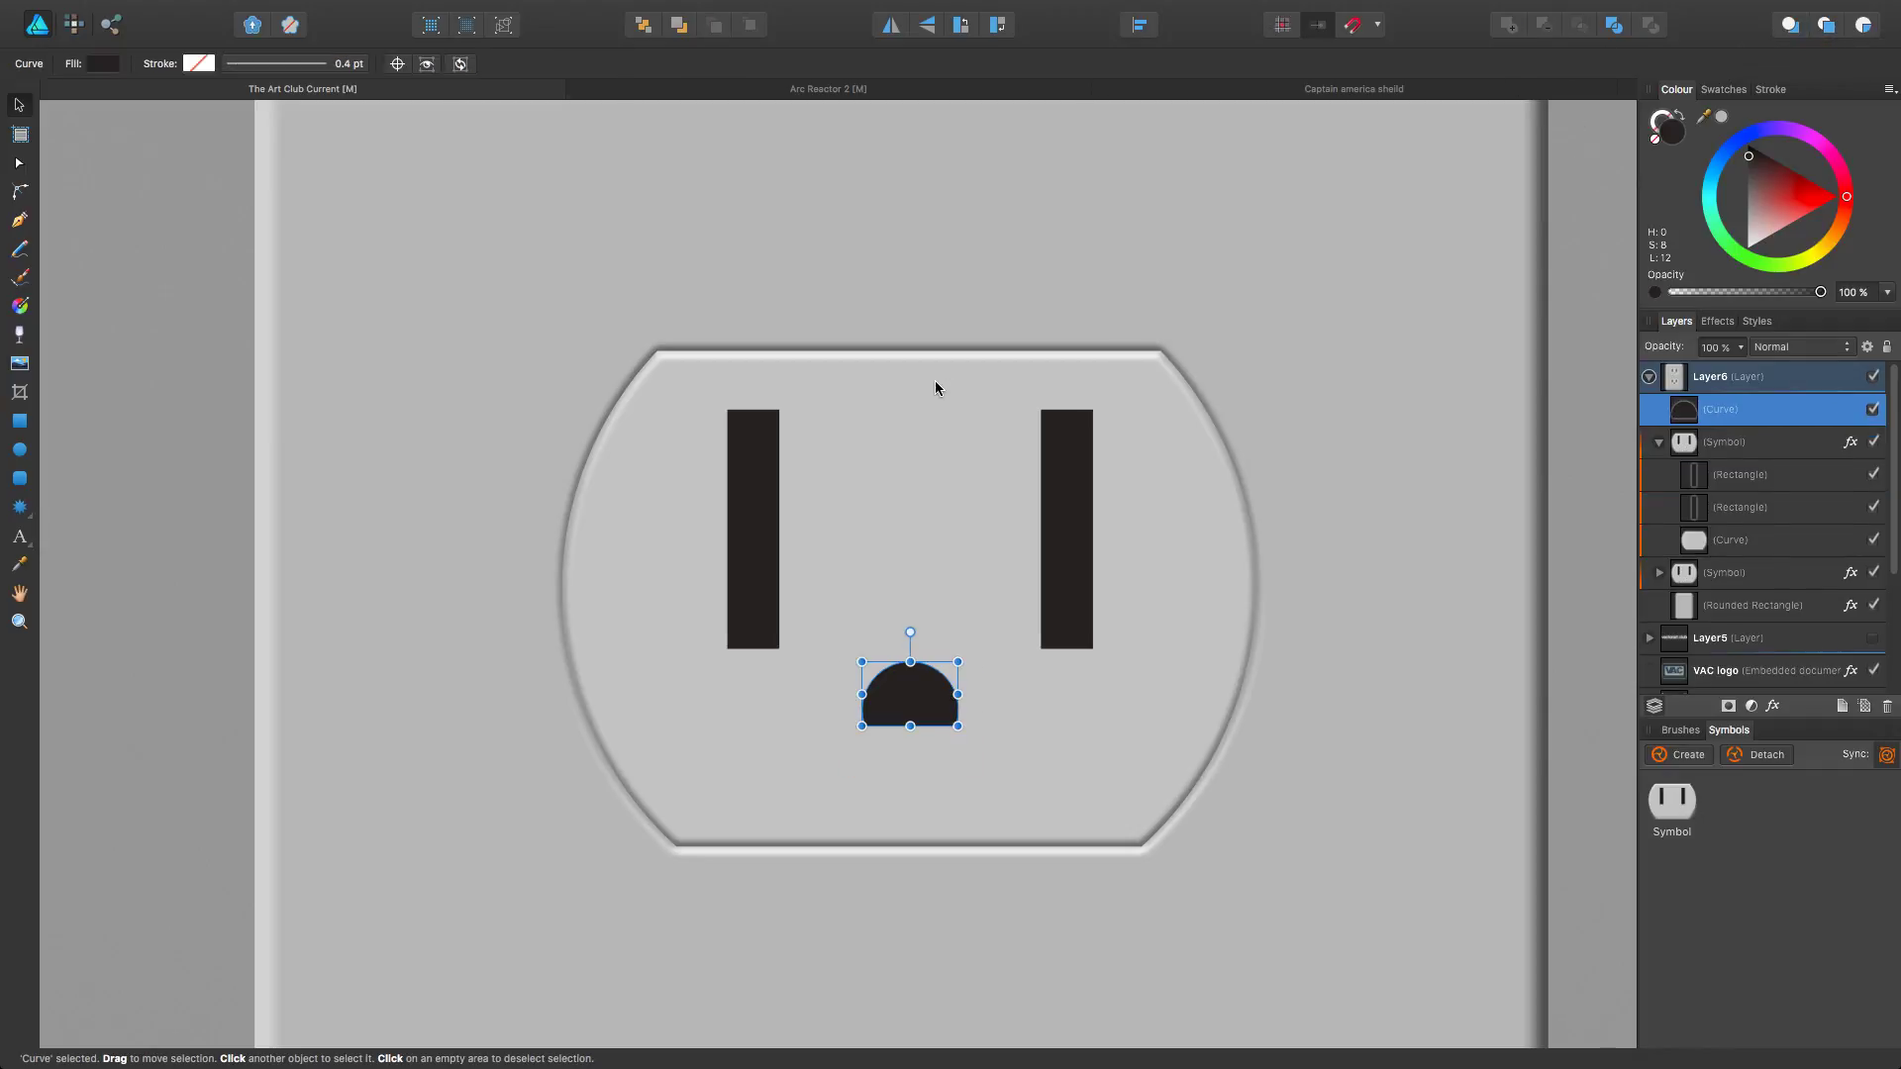
pyautogui.moveTo(900, 684); pyautogui.dragTo(898, 709)
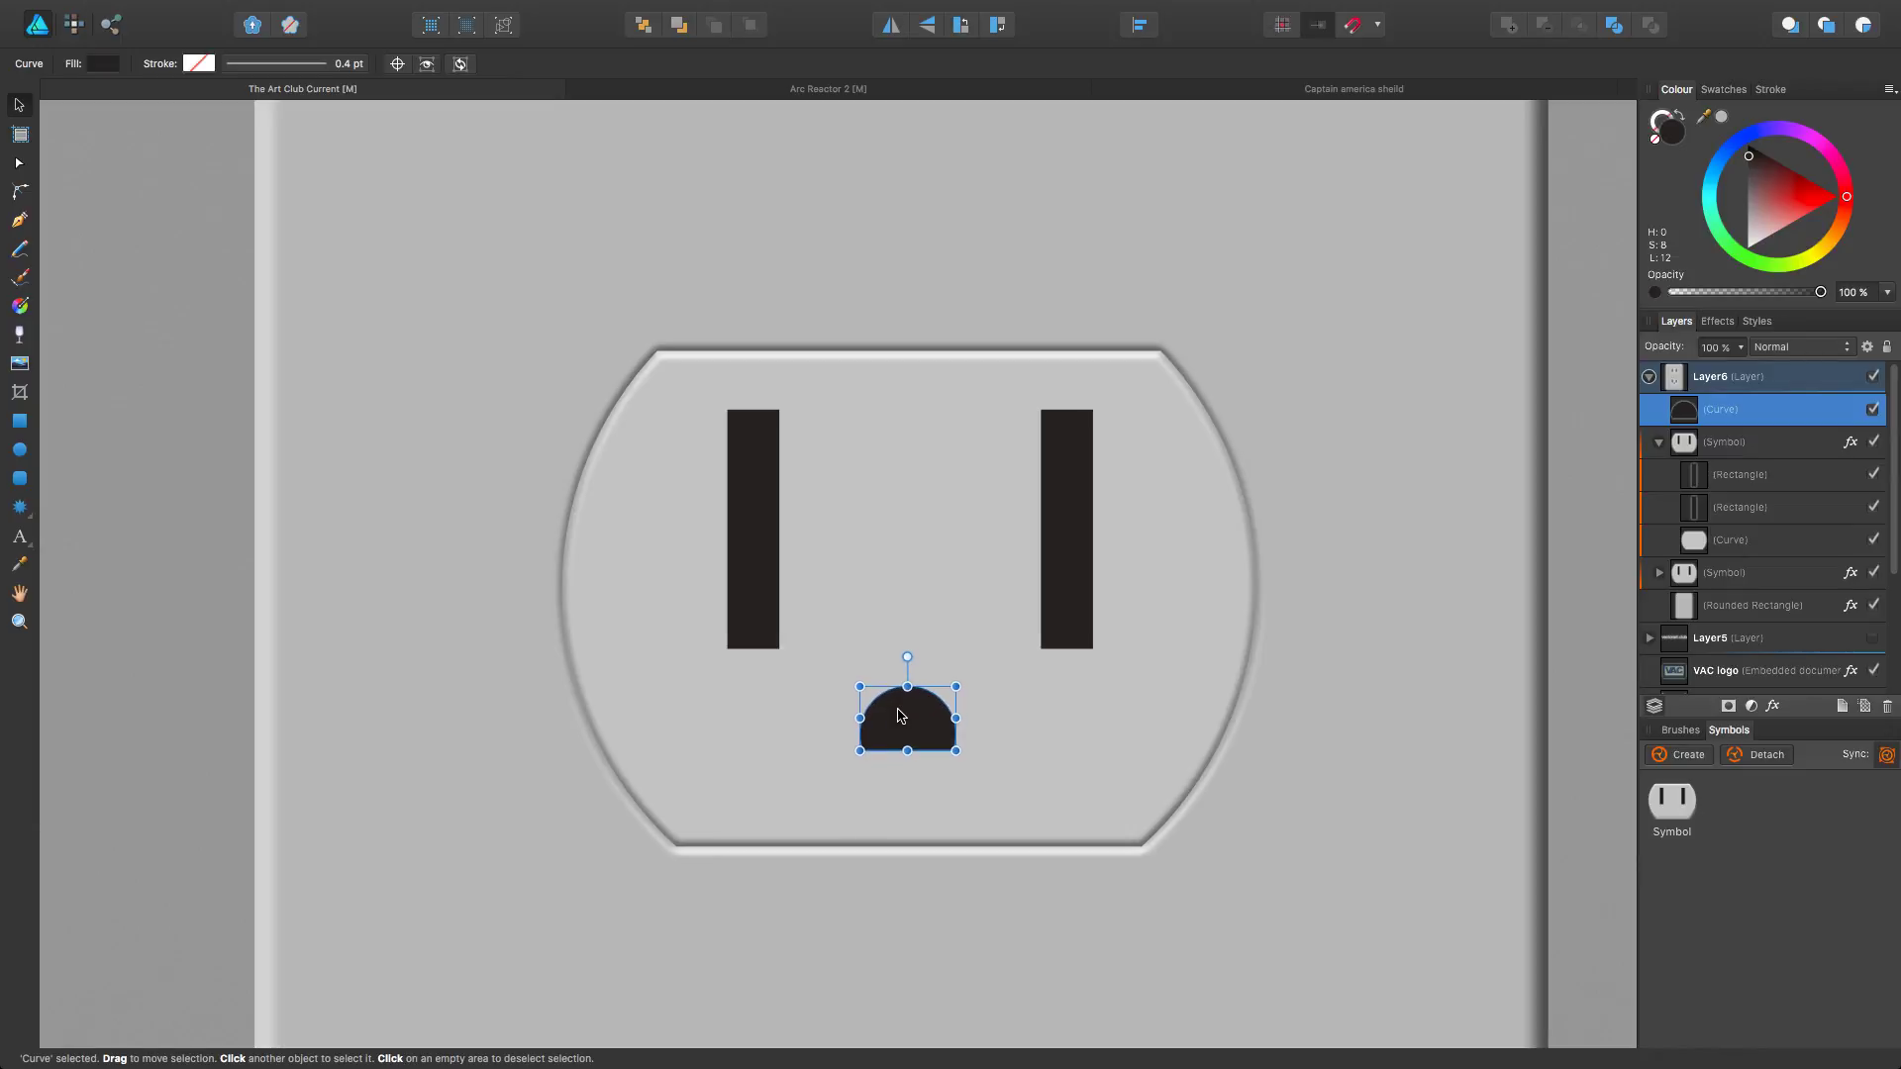
# Step: Place the flat-bottomed ground hole back inside the lower socket symbol, between the two slot rectangles in the layer order
pyautogui.moveTo(1690, 414); pyautogui.dragTo(1687, 466)
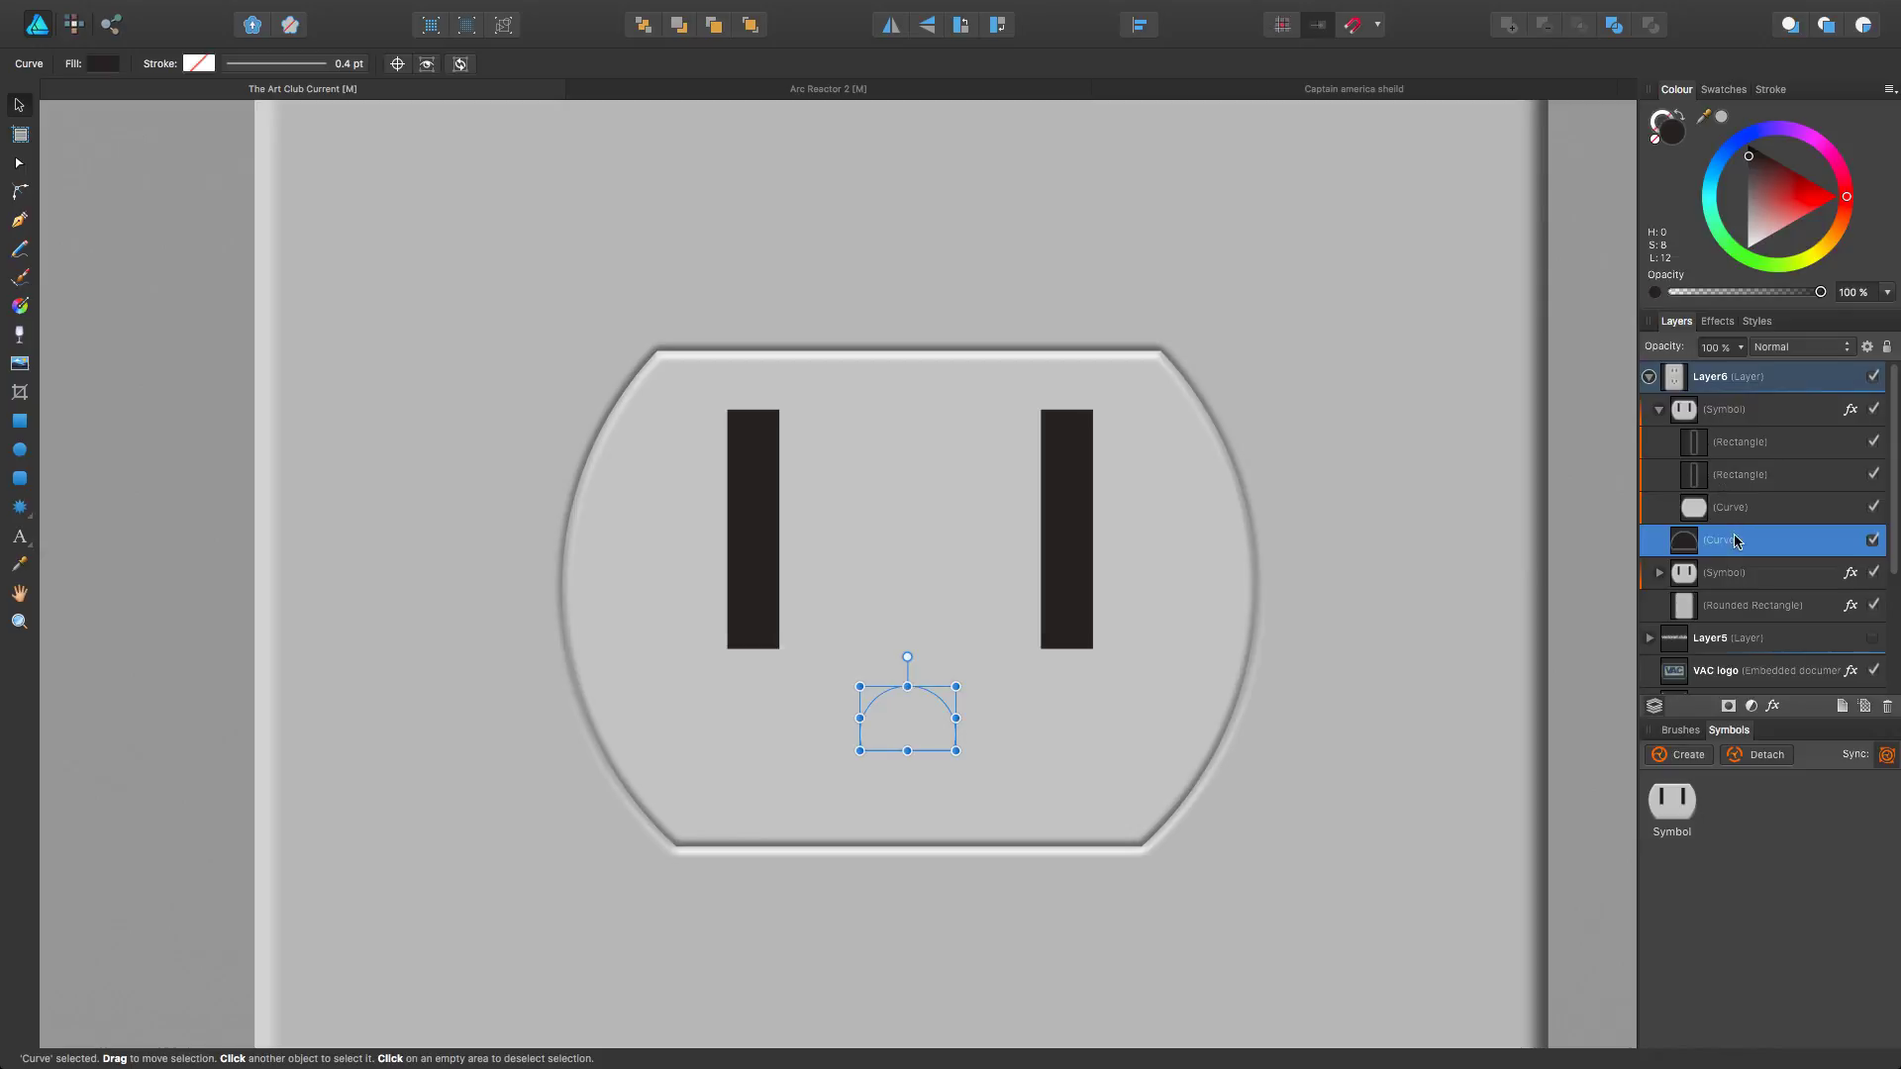
pyautogui.press('super+z')
pyautogui.moveTo(1733, 414); pyautogui.dragTo(1700, 496)
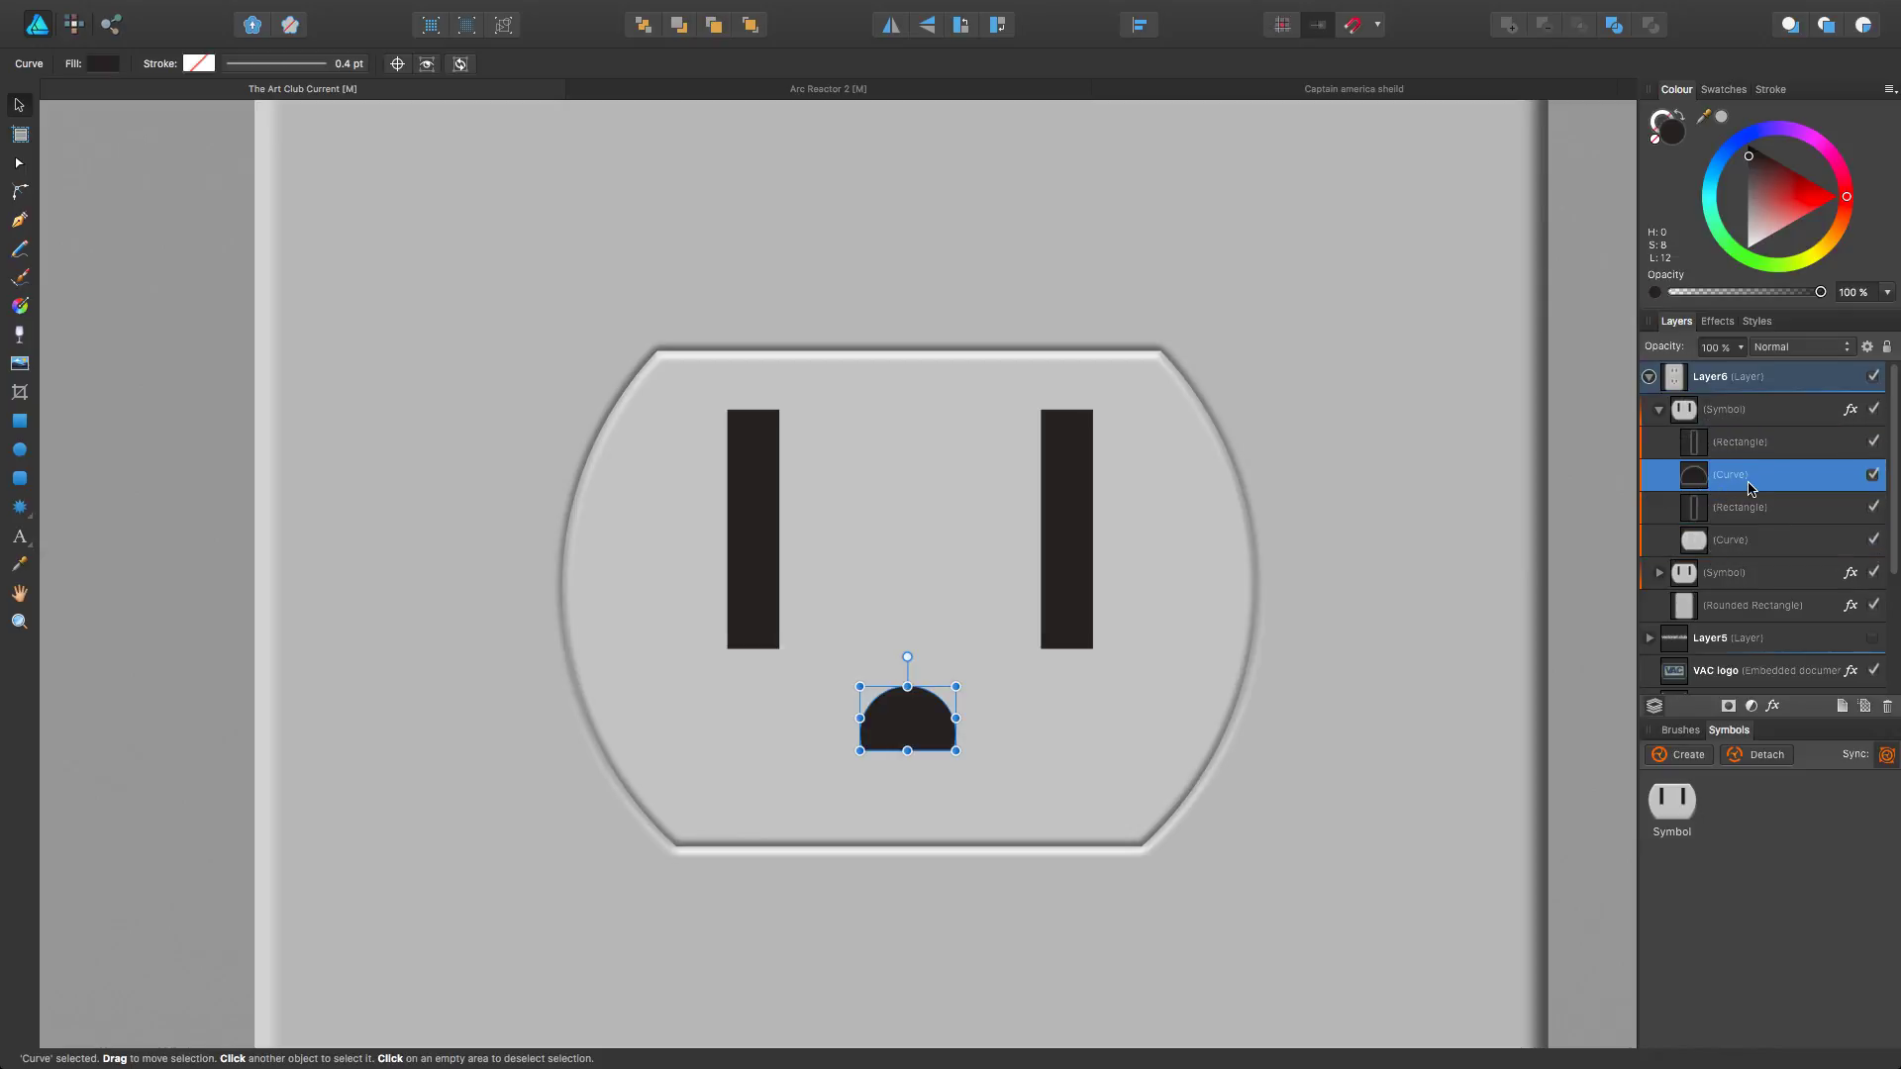
# Step: Group the two slots and the ground hole inside the symbol
pyautogui.click(1700, 445)
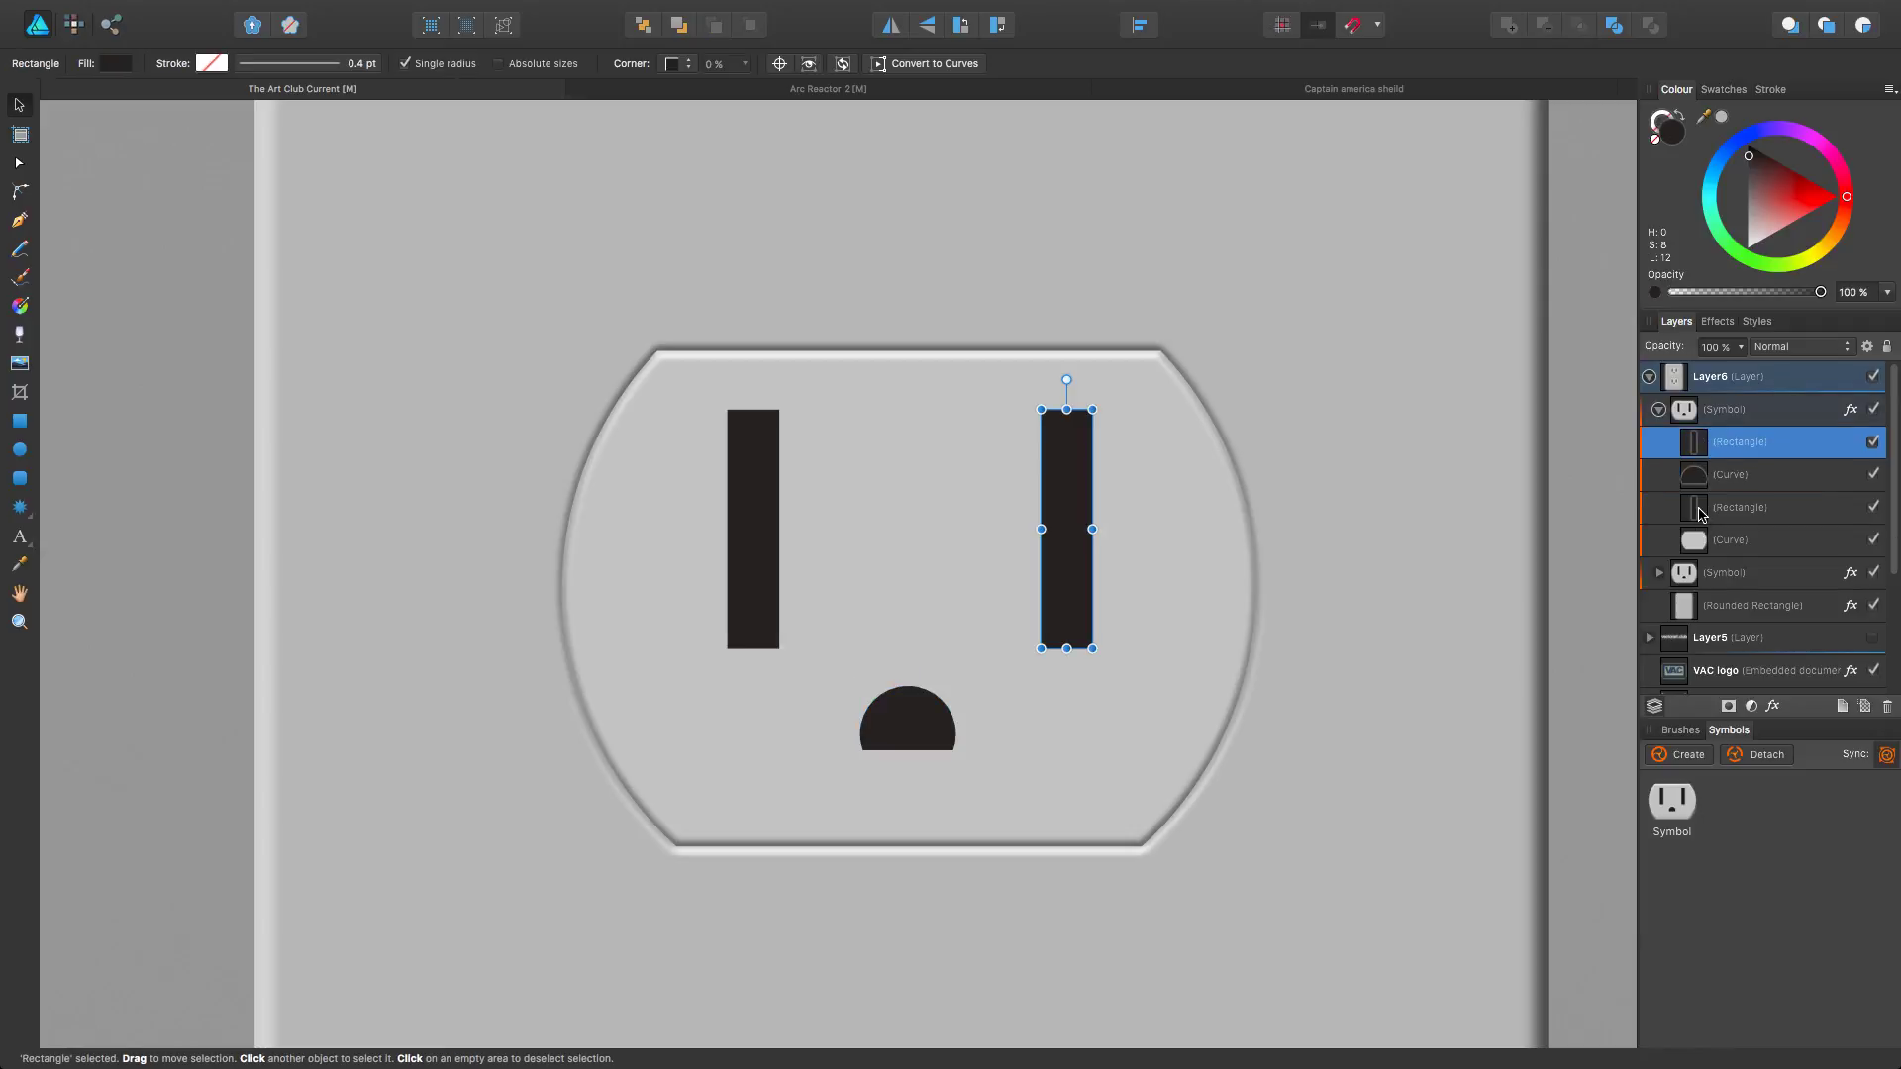
pyautogui.keyDown('shift'); pyautogui.click(1700, 511); pyautogui.keyUp('shift')
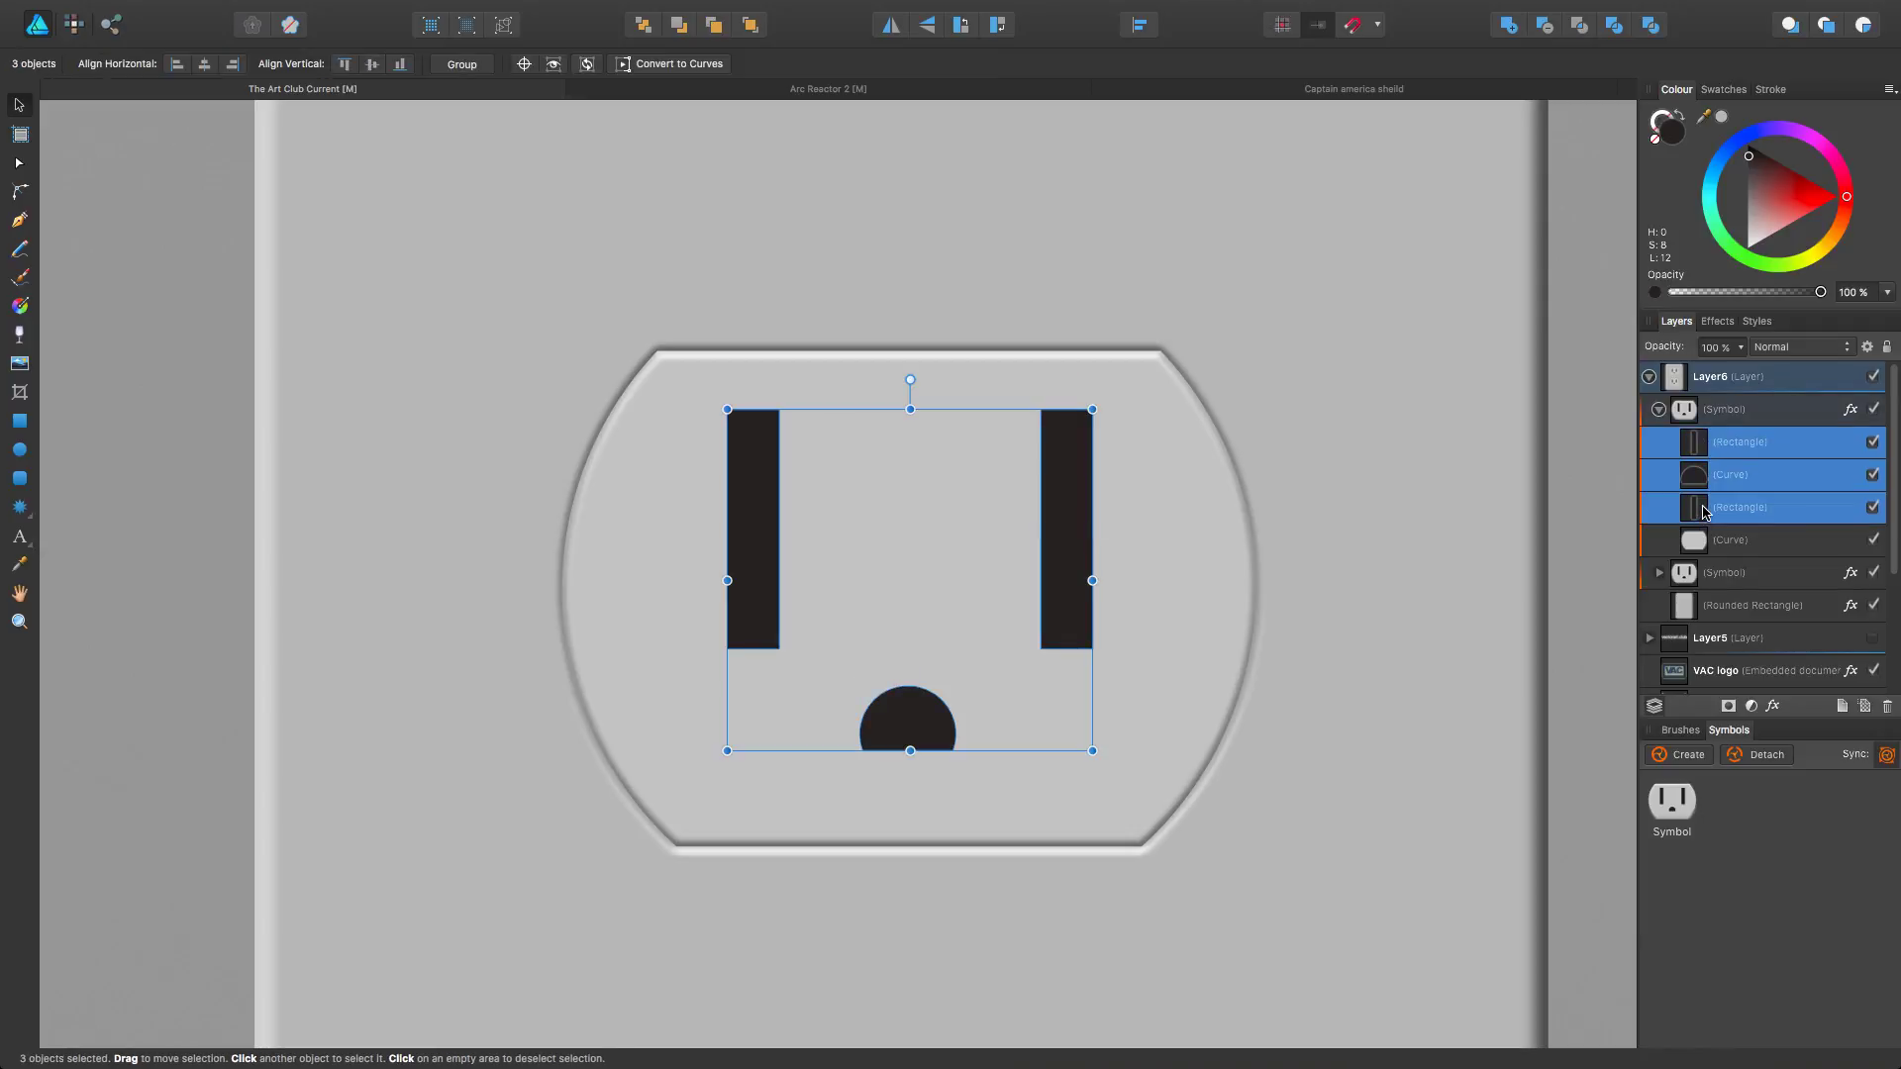
pyautogui.press('super+g')
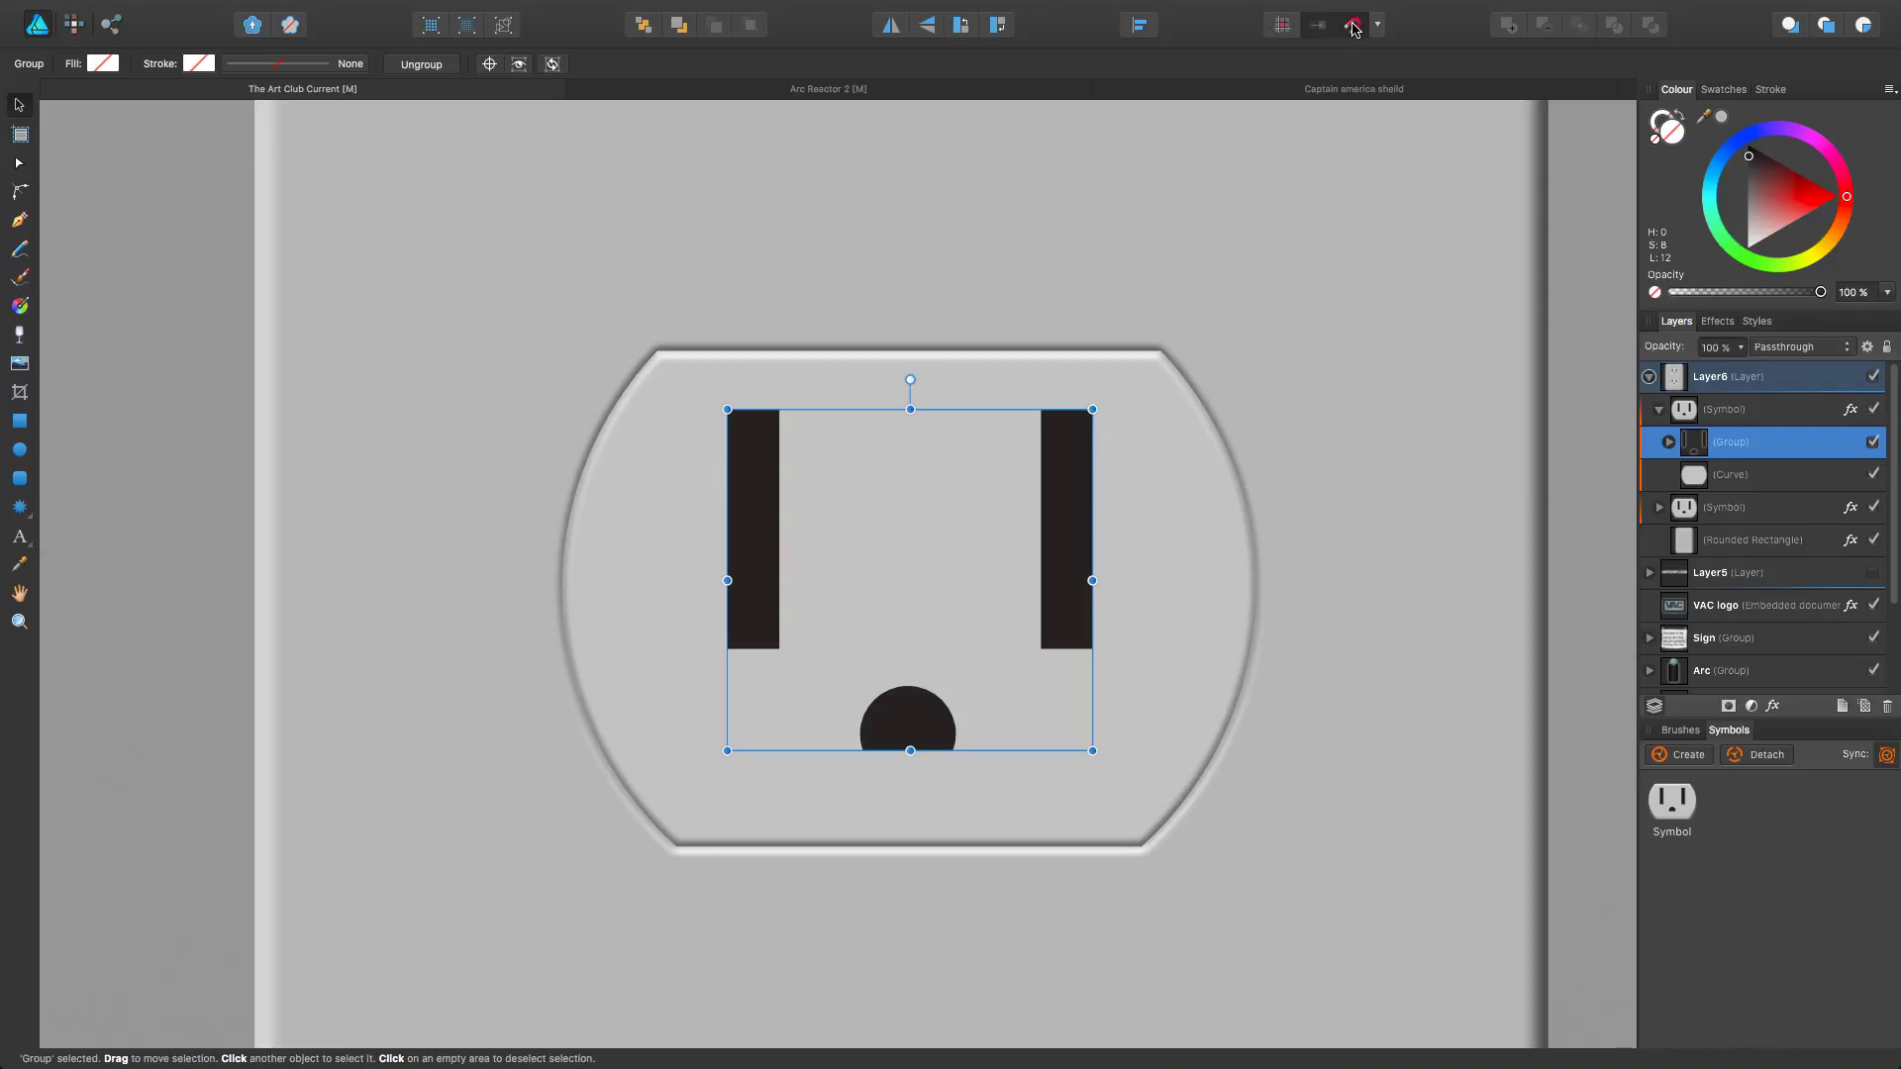
# Step: Centre the slots-and-hole group horizontally and vertically on the socket face curve
pyautogui.moveTo(1019, 483); pyautogui.dragTo(953, 517)
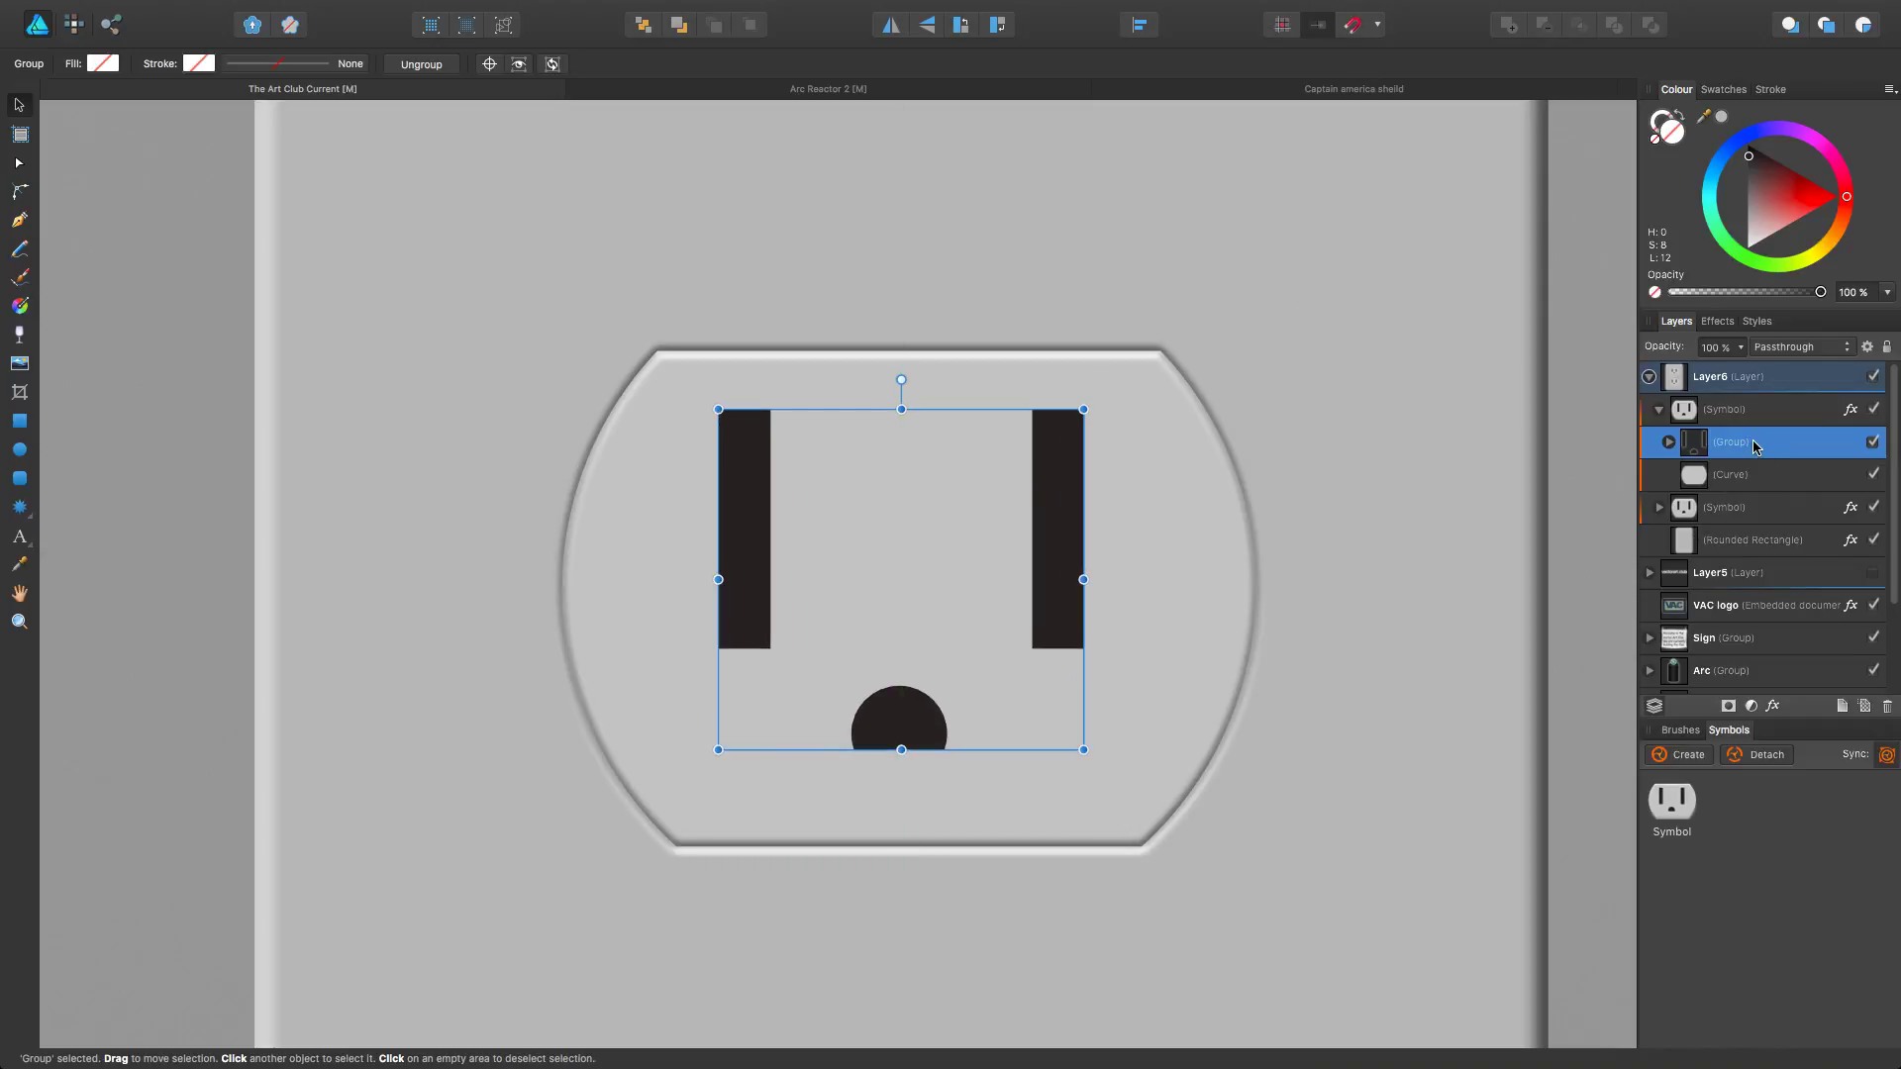
pyautogui.keyDown('shift'); pyautogui.click(1699, 485); pyautogui.keyUp('shift')
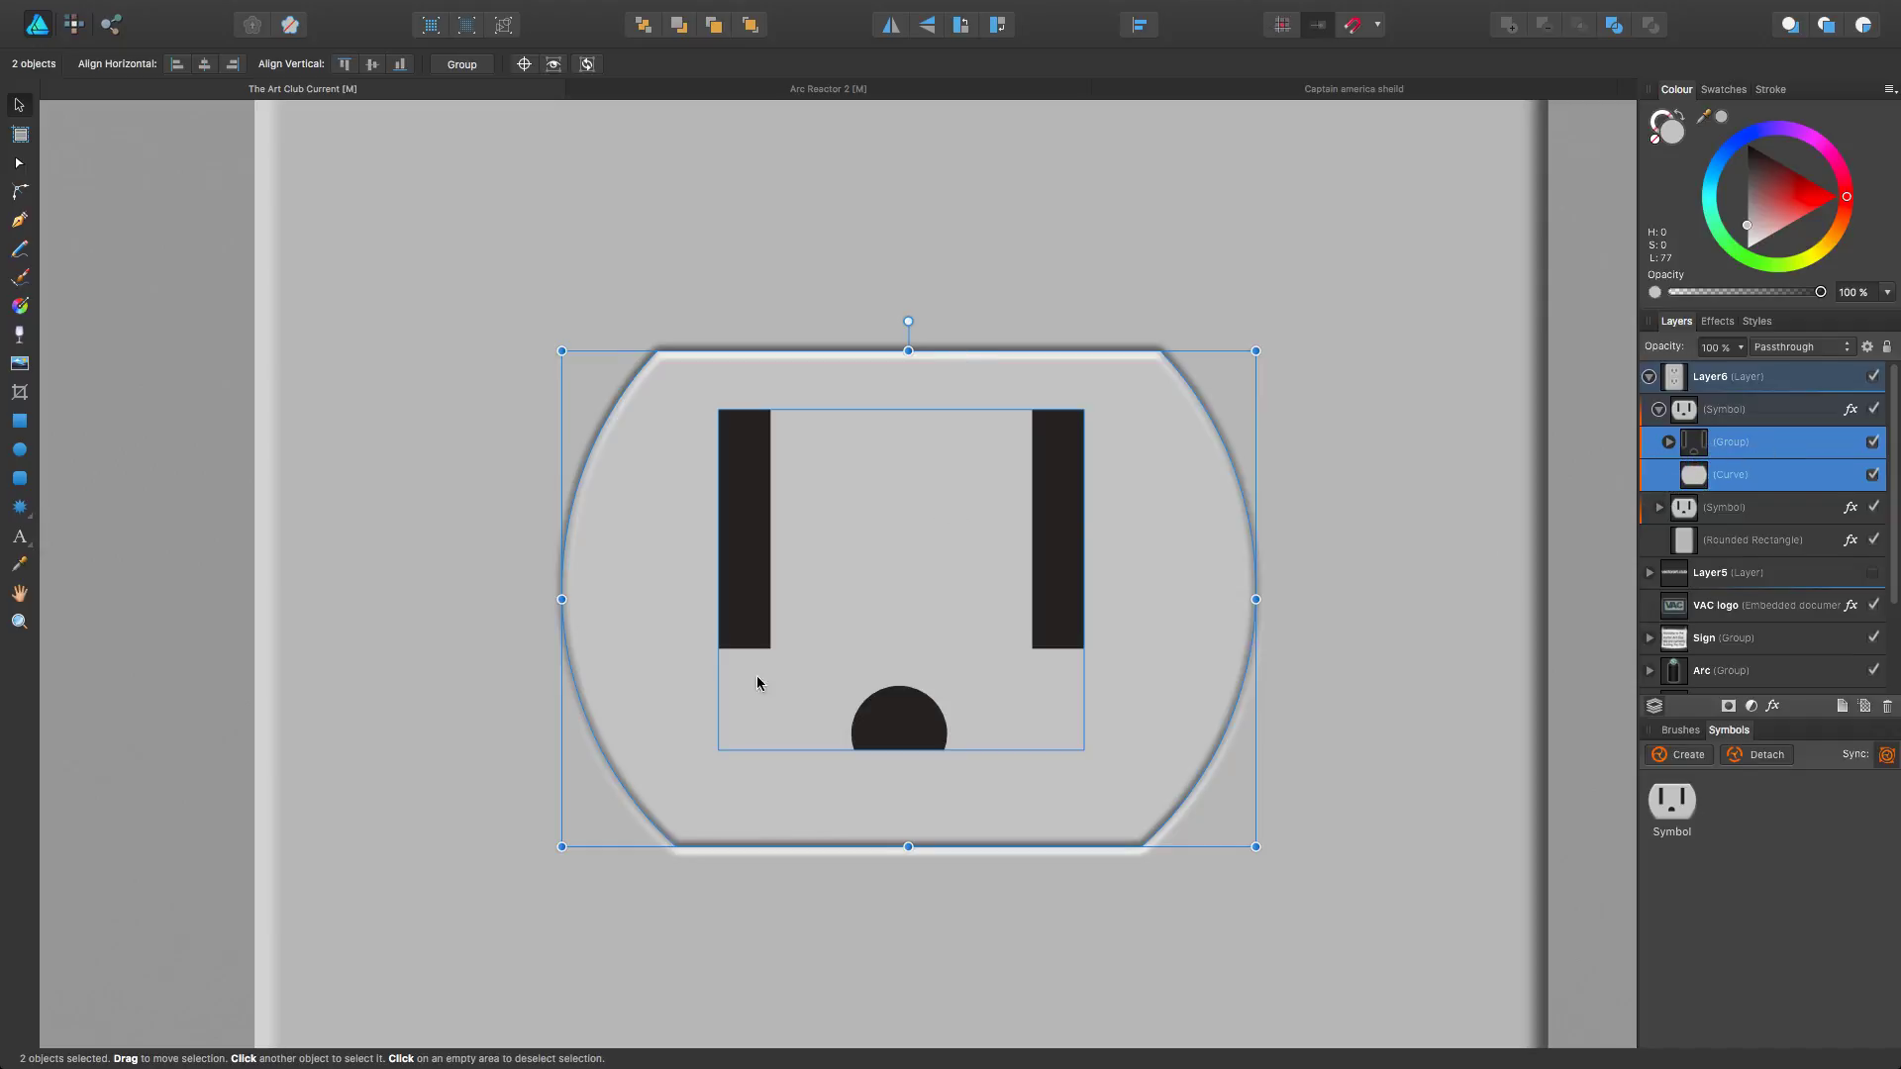
pyautogui.click(1142, 27)
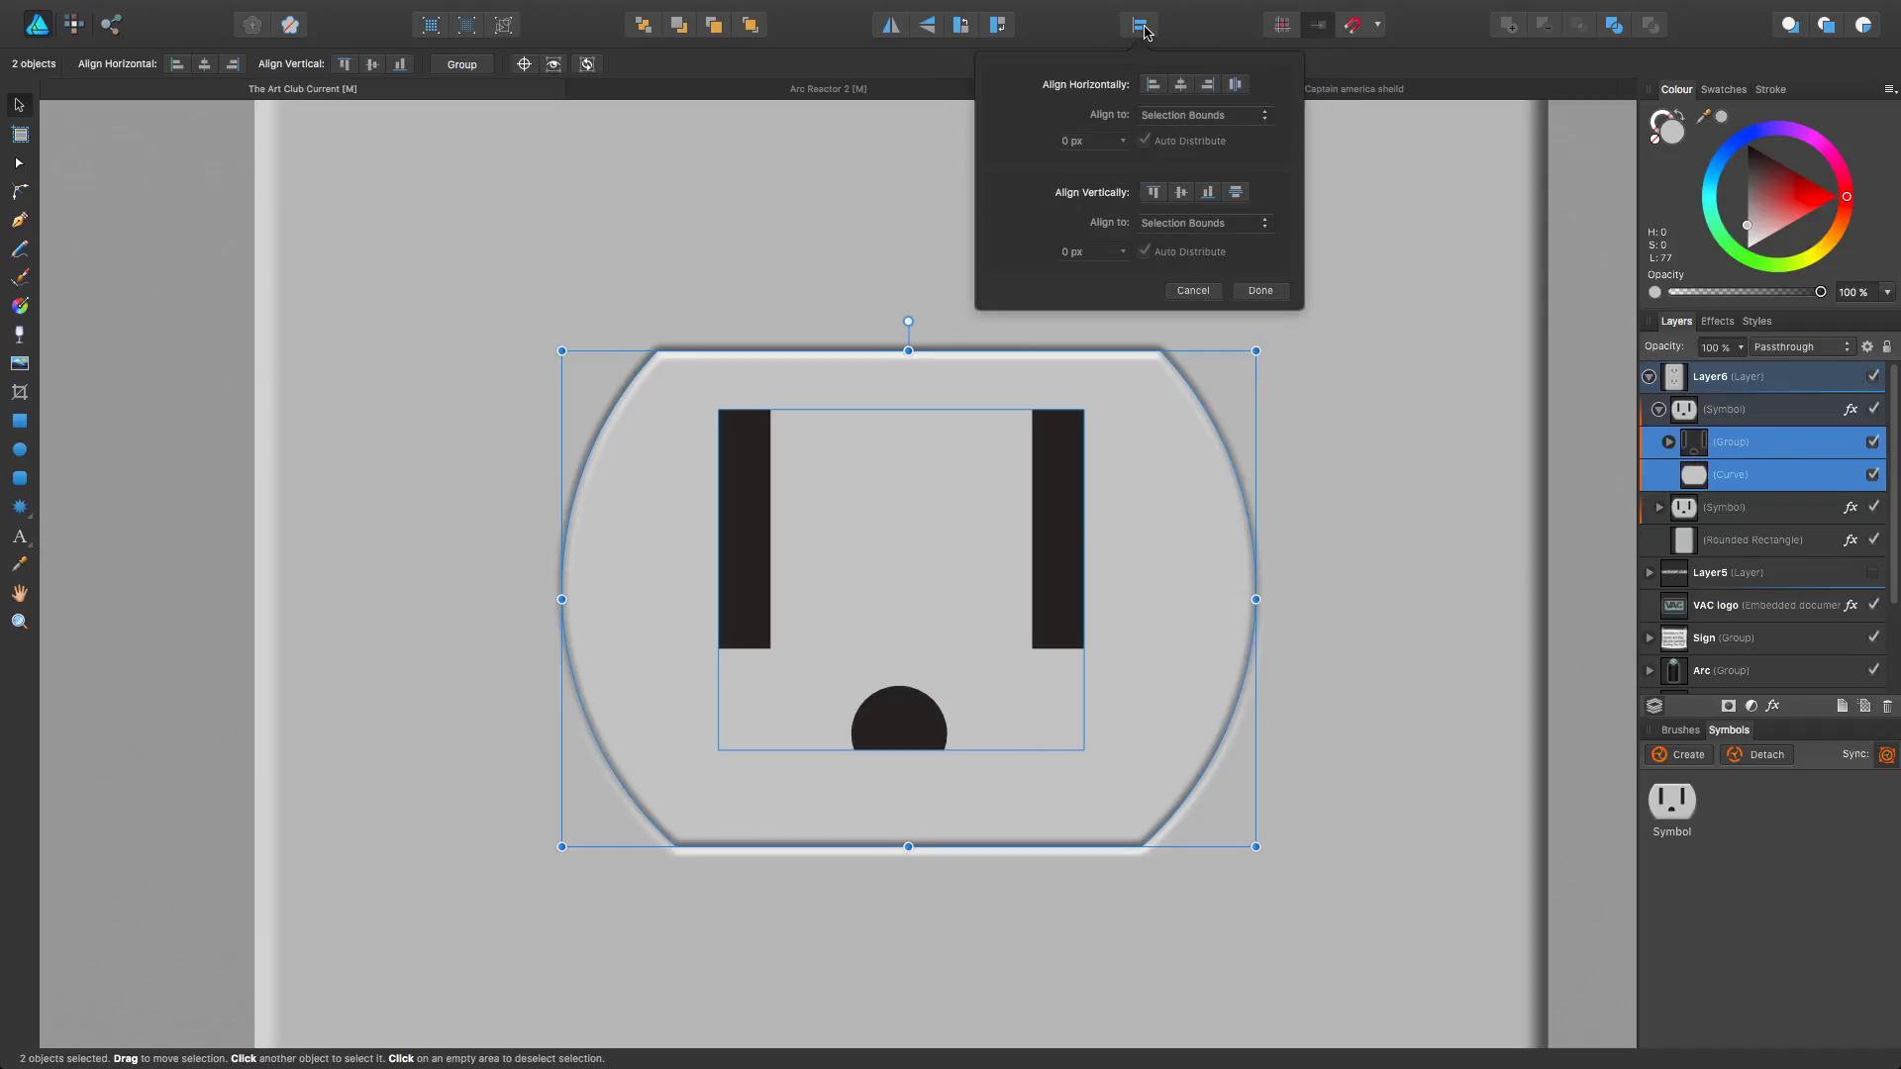
pyautogui.click(1182, 85)
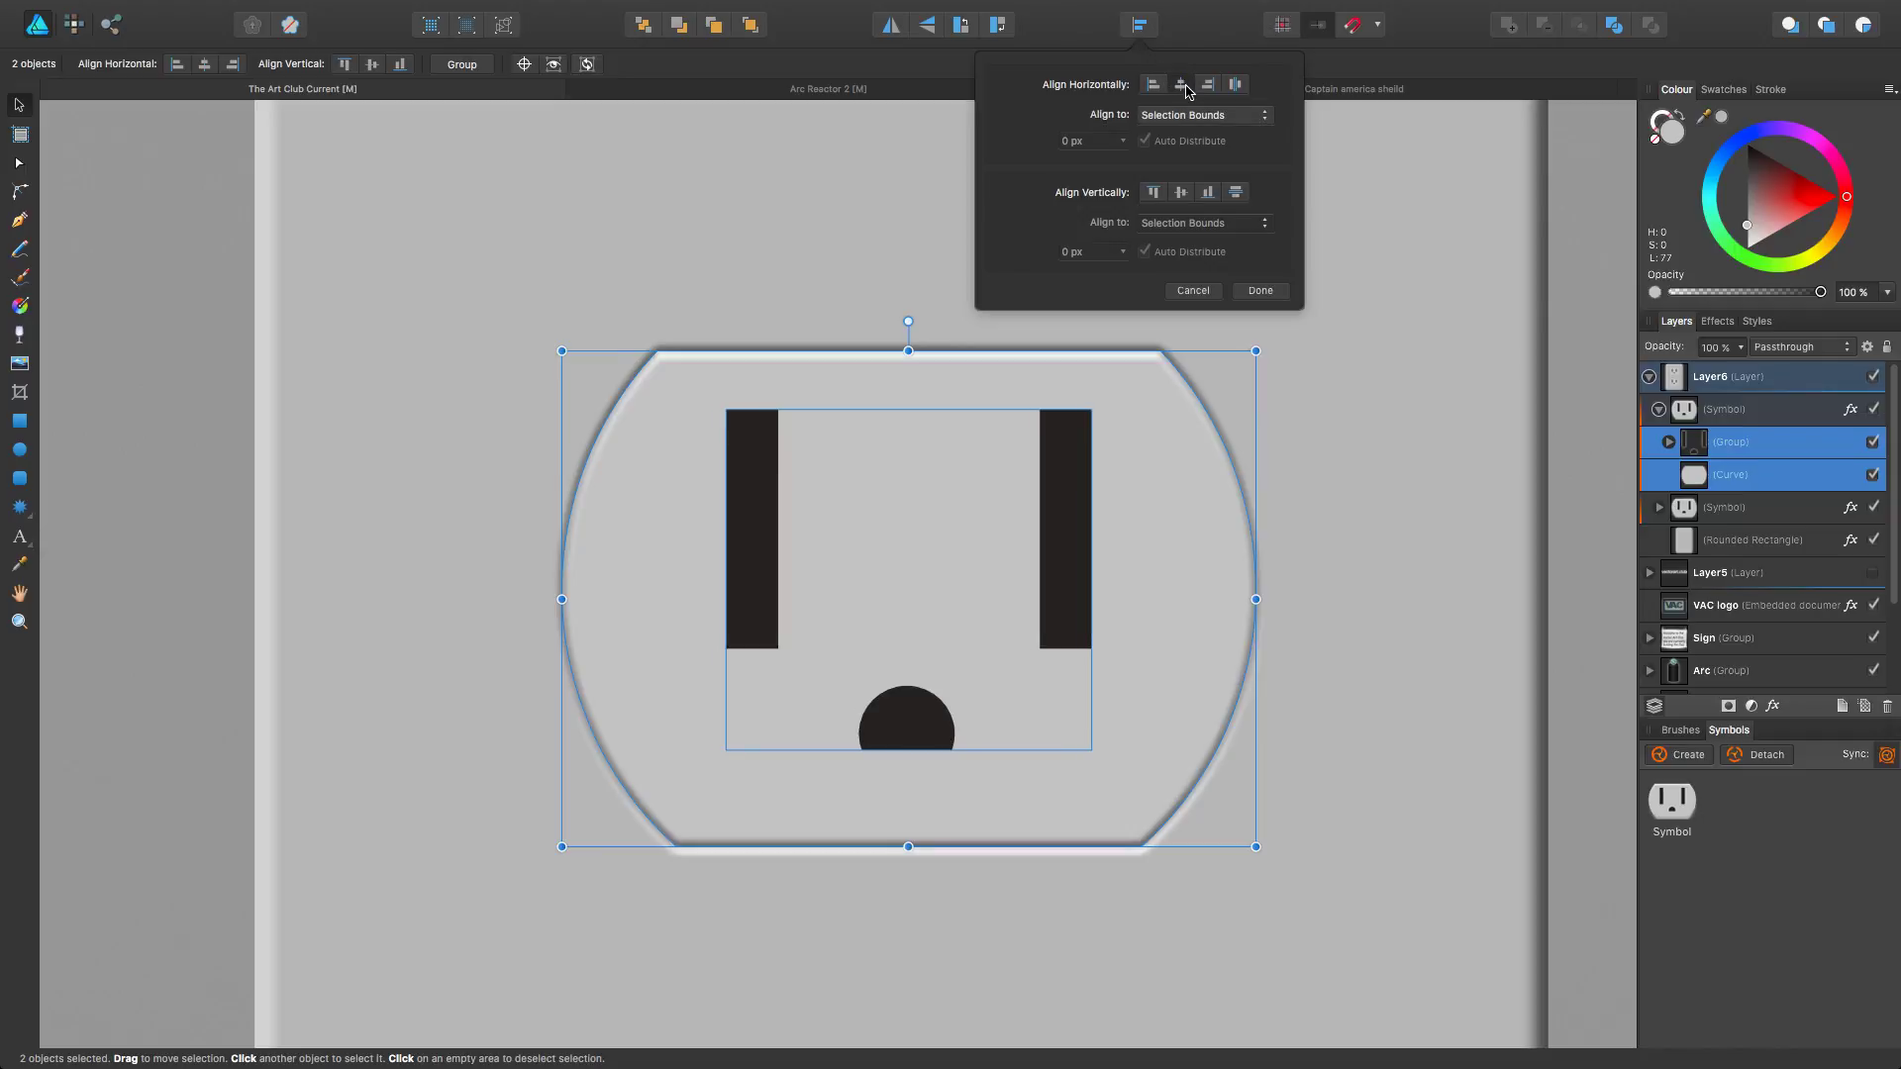
pyautogui.click(1183, 196)
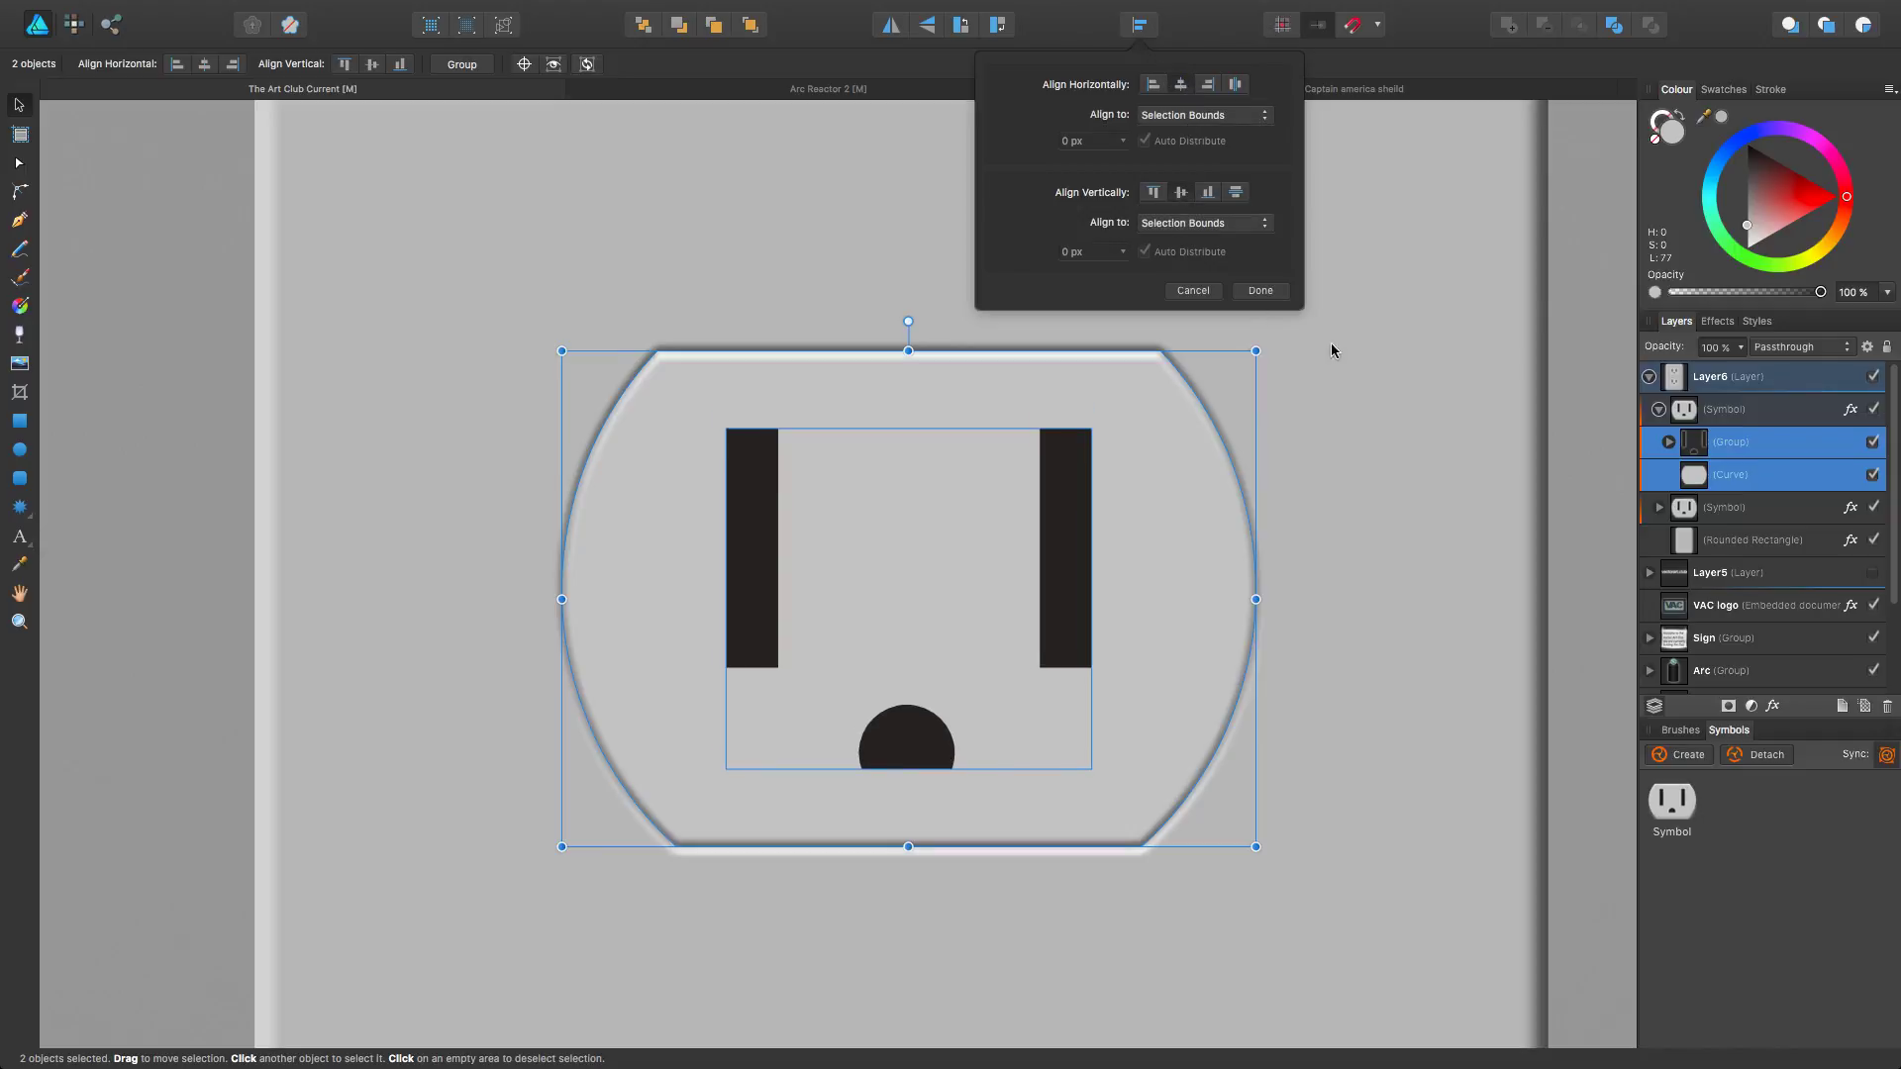
pyautogui.click(1366, 478)
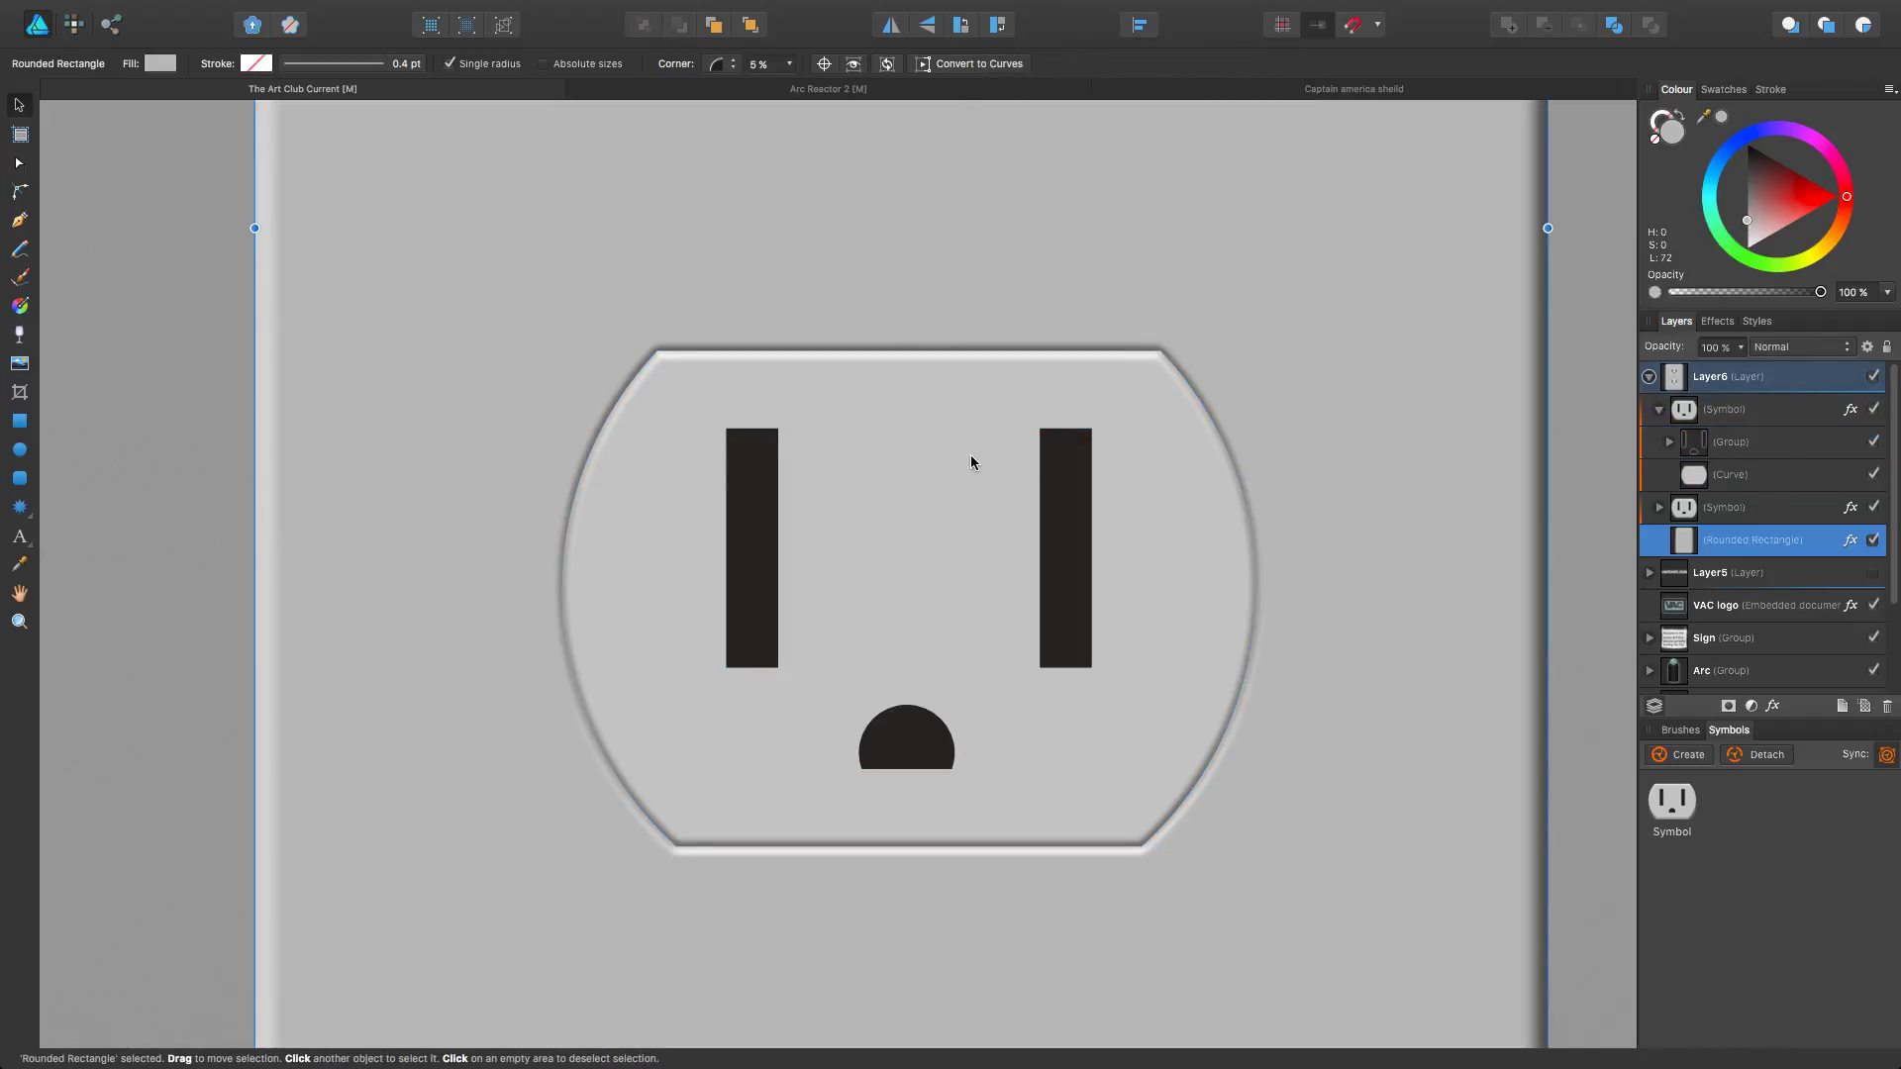
# Step: Place an extra instance of the socket symbol beside the cover plate and delete it again
pyautogui.scroll(-3, 970, 455)
pyautogui.scroll(-5, 961, 524)
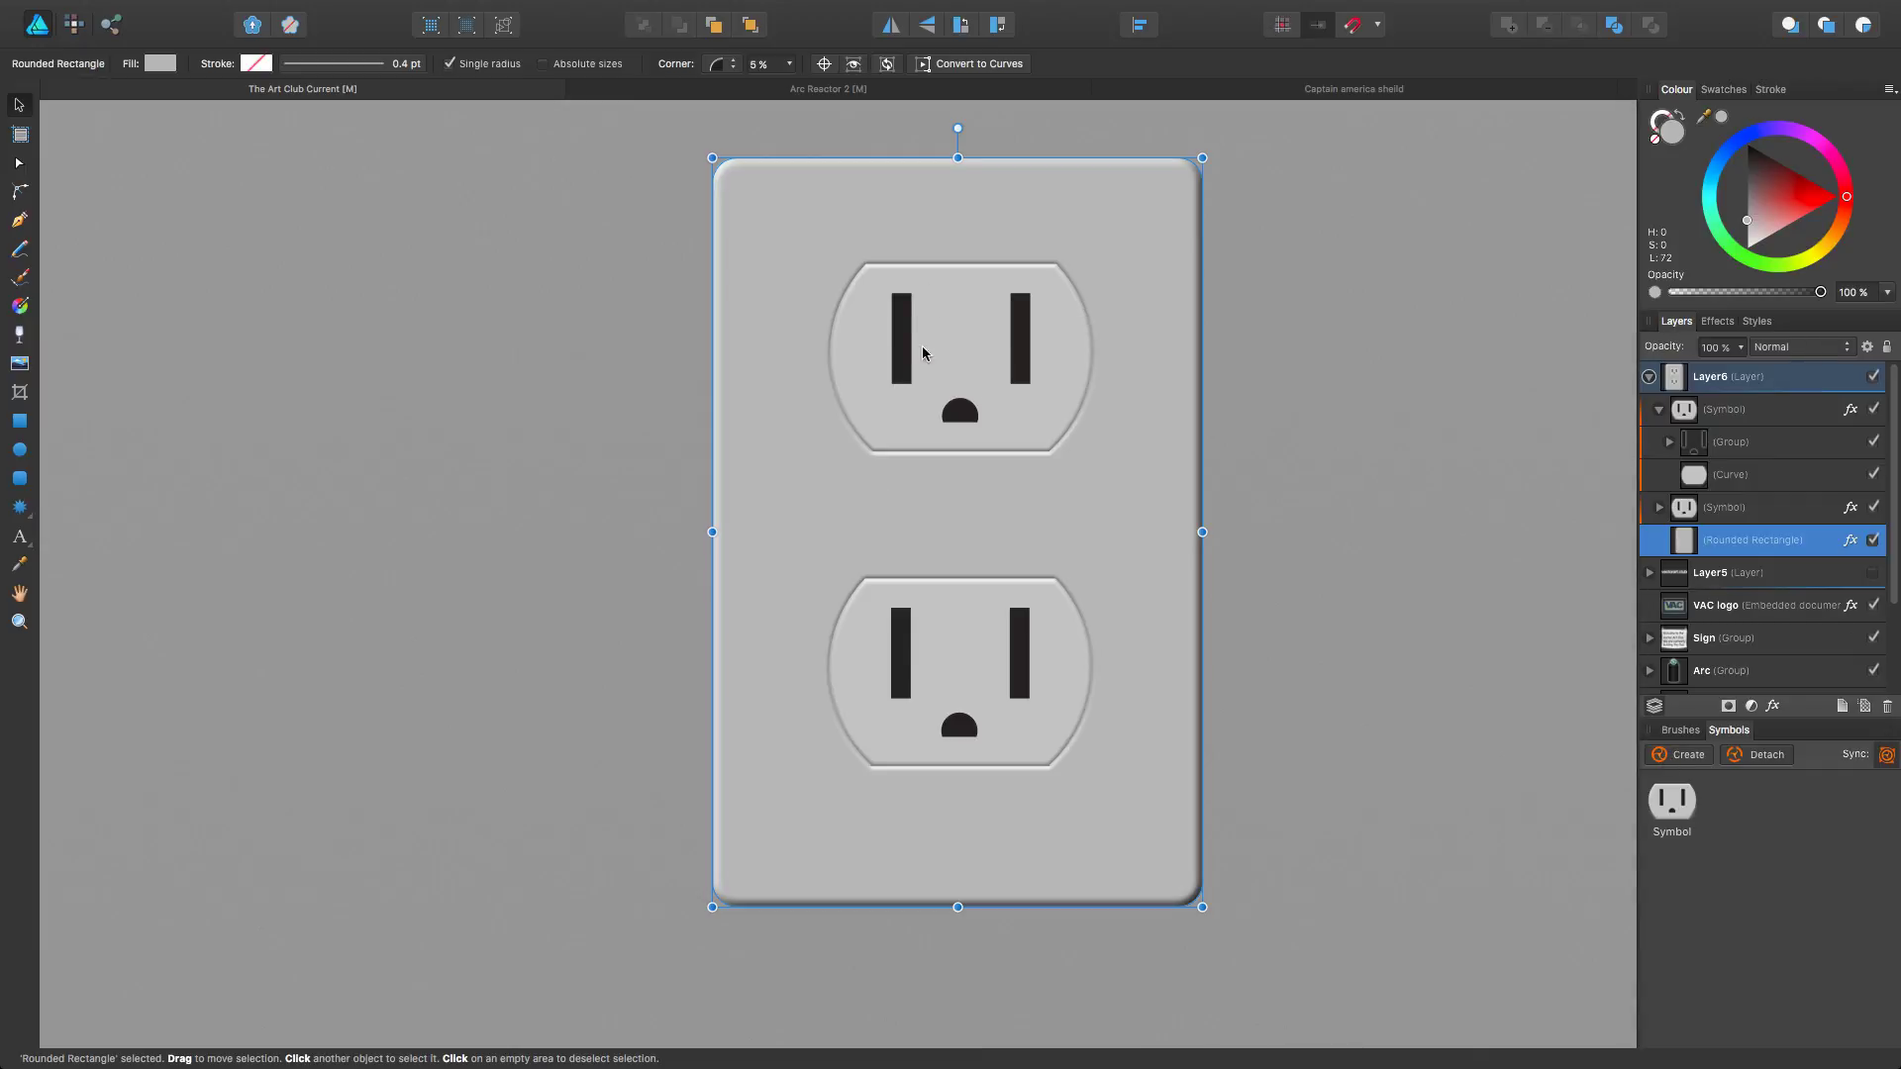
pyautogui.moveTo(1672, 800); pyautogui.dragTo(1364, 679)
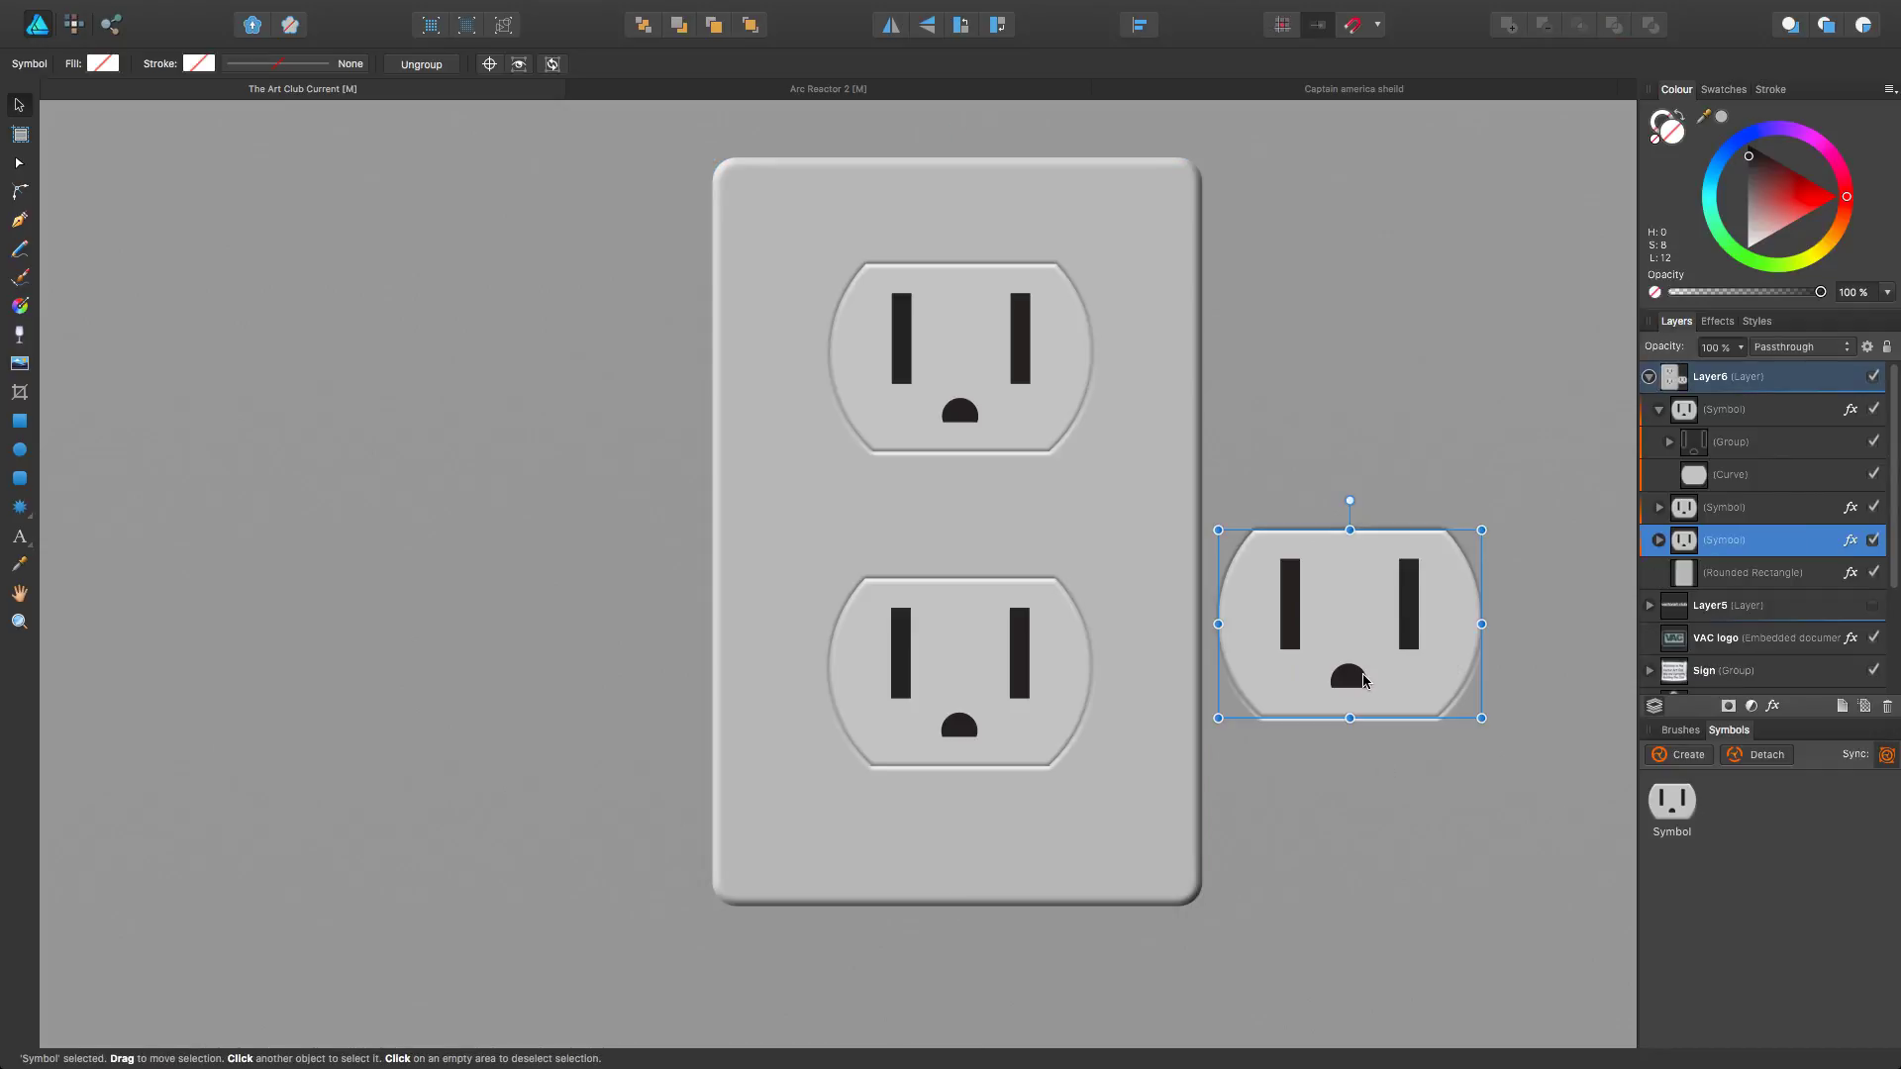
pyautogui.press('Delete')
pyautogui.moveTo(879, 470); pyautogui.dragTo(808, 508)
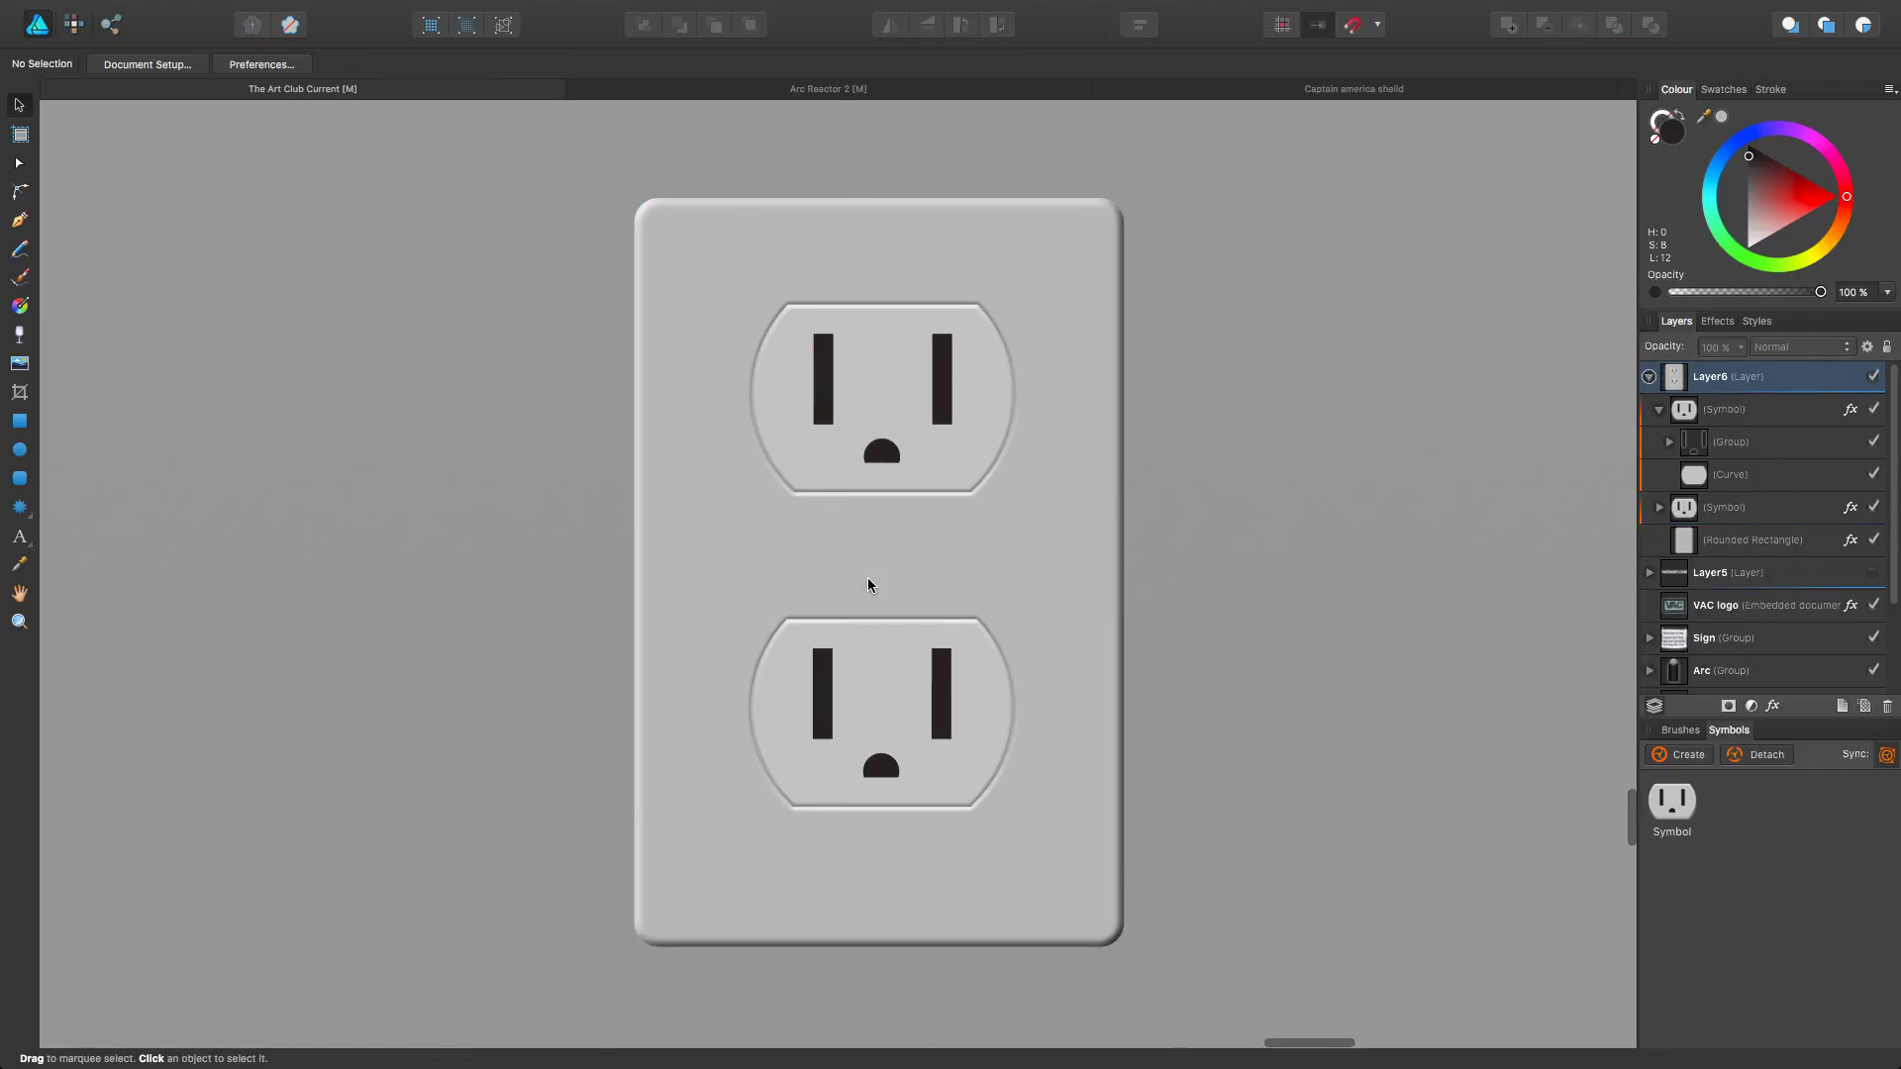
# Step: Apply a Pillow bevel/emboss to the slots-and-hole group with a 0.3 px radius, lit from below at 76.3° elevation
pyautogui.click(1697, 441)
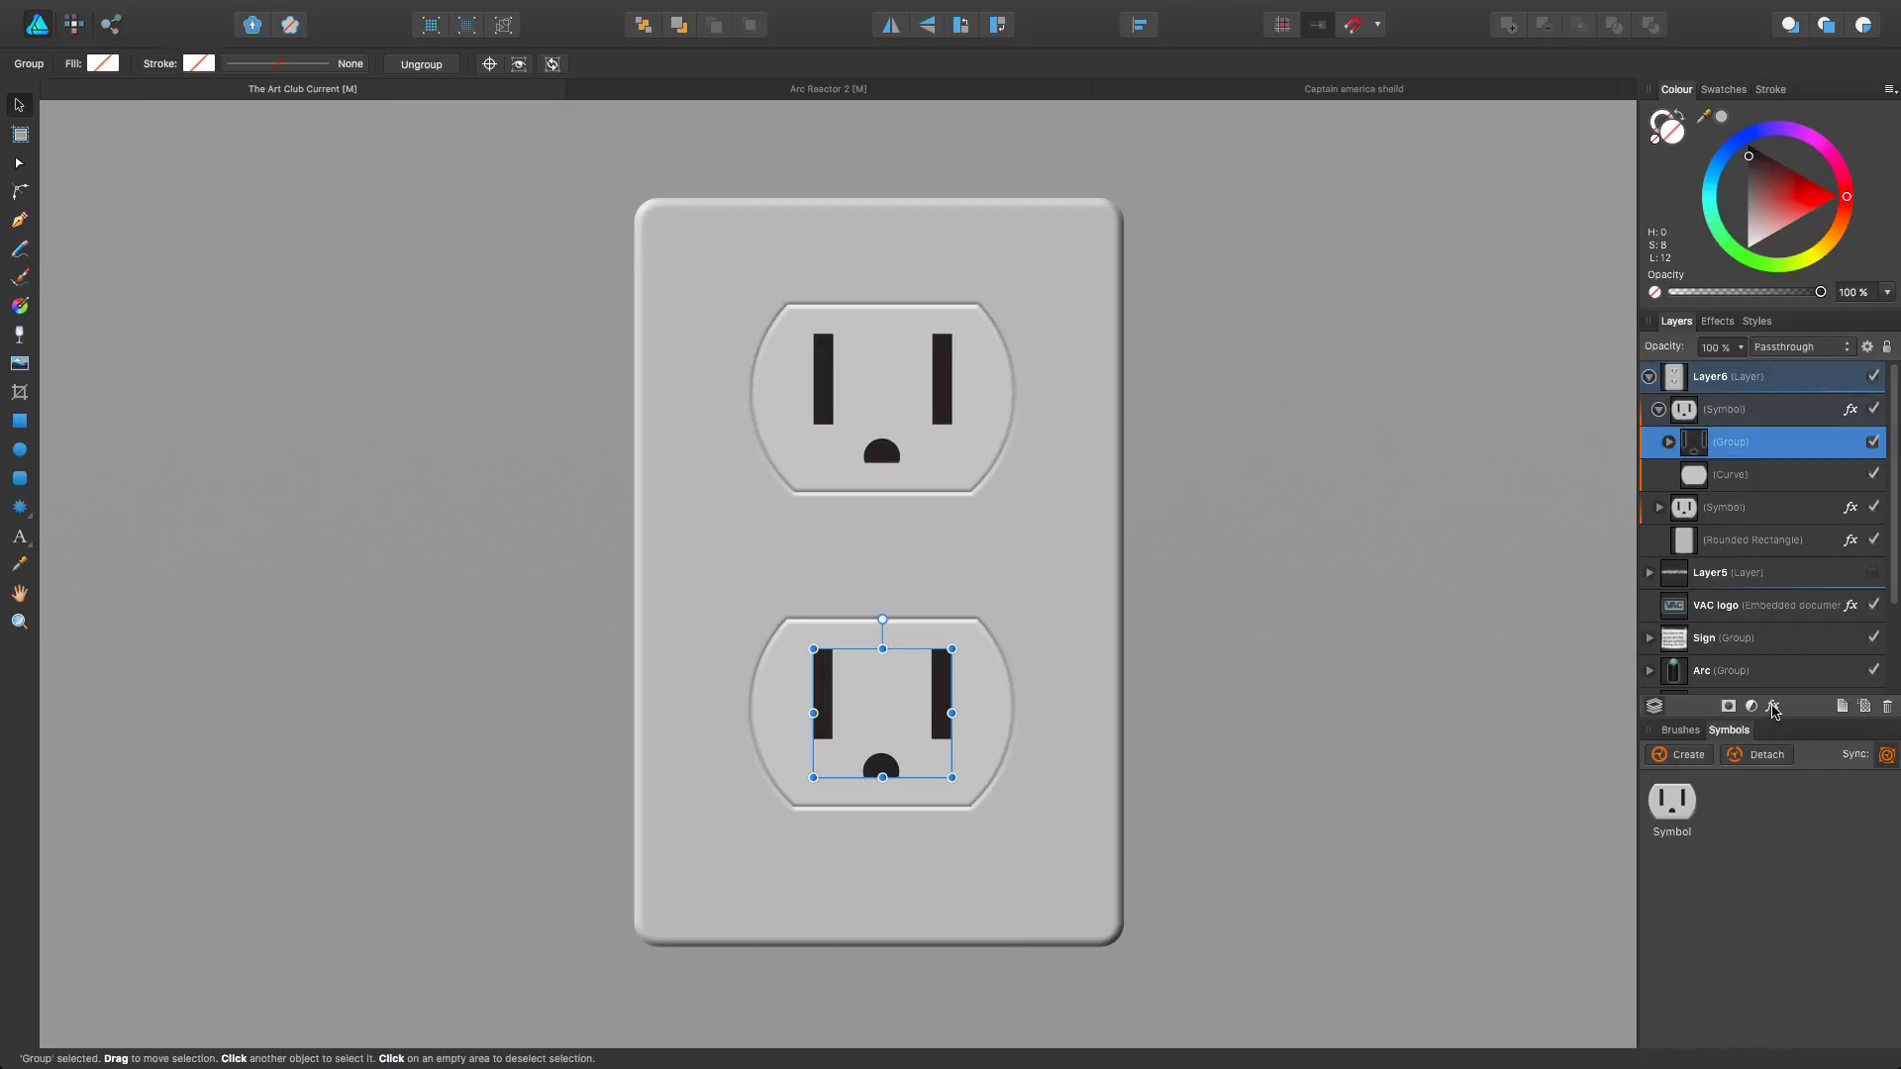
pyautogui.click(1670, 442)
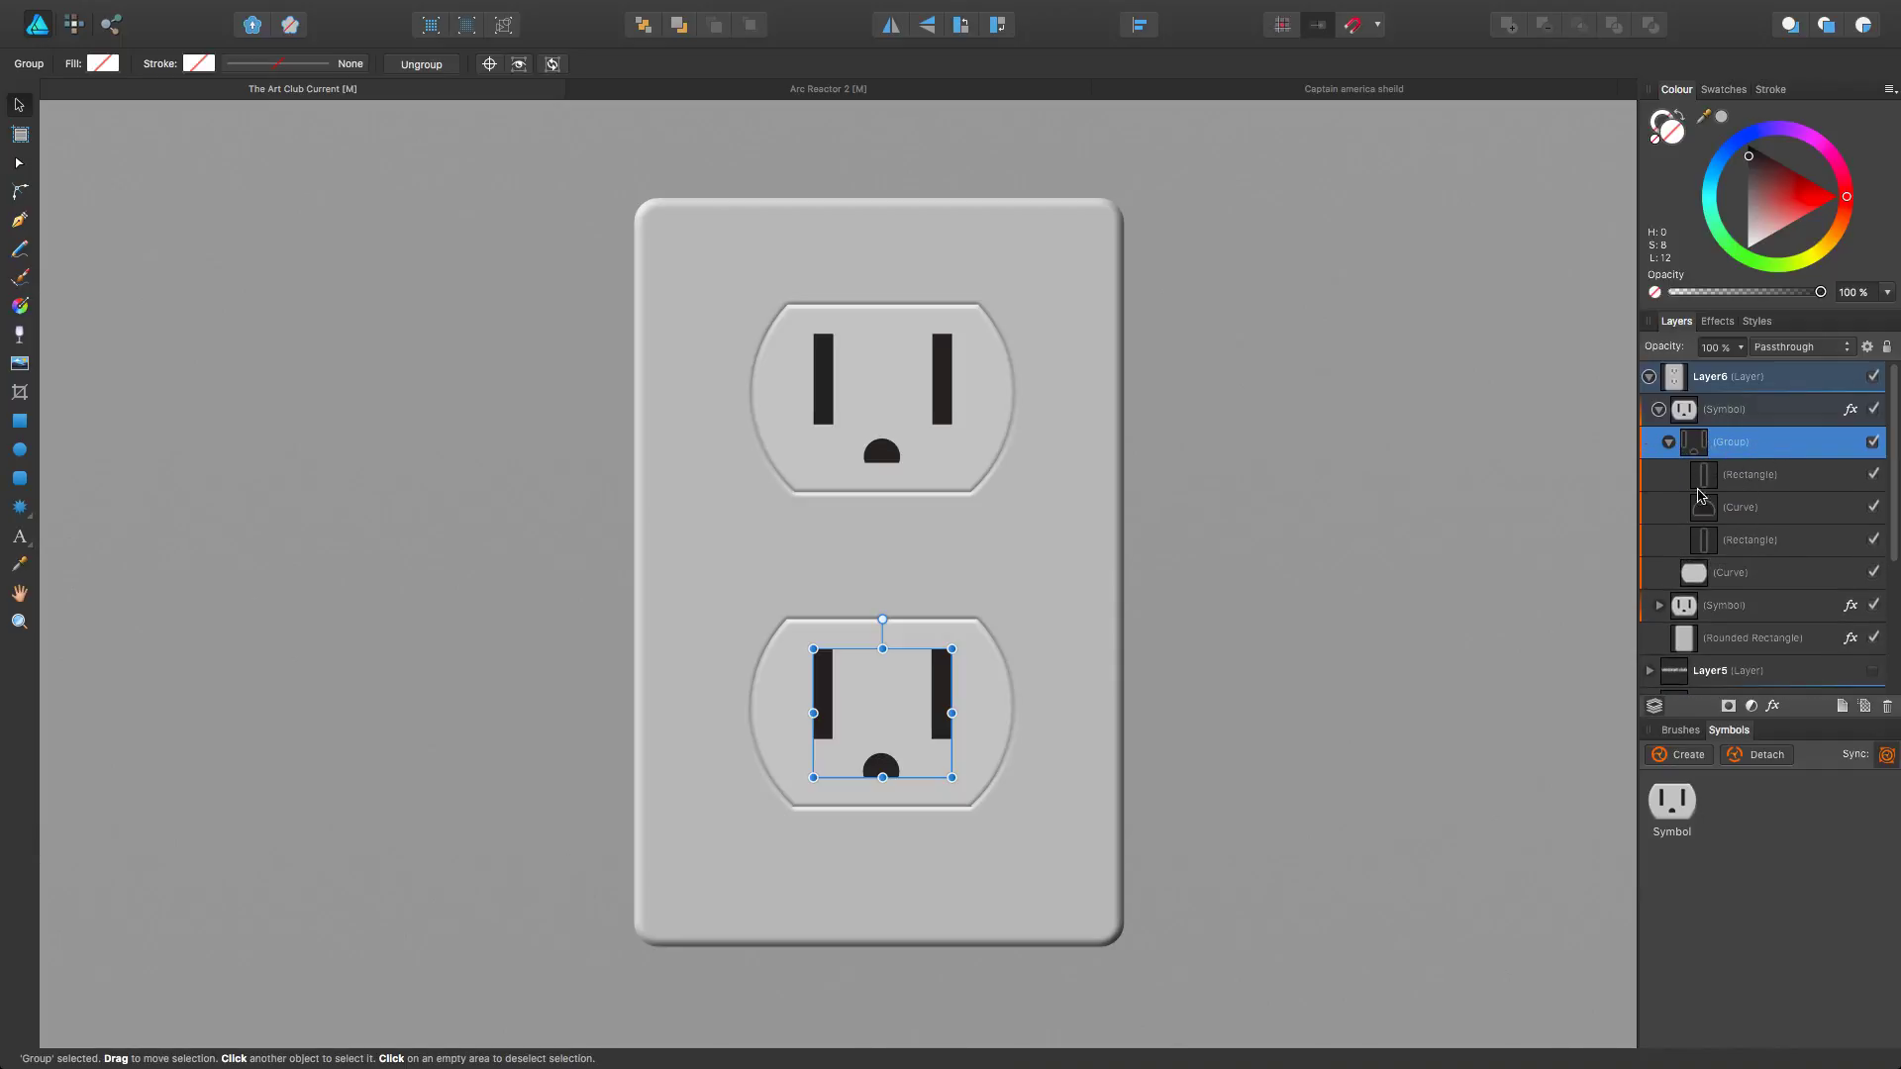
pyautogui.click(1668, 443)
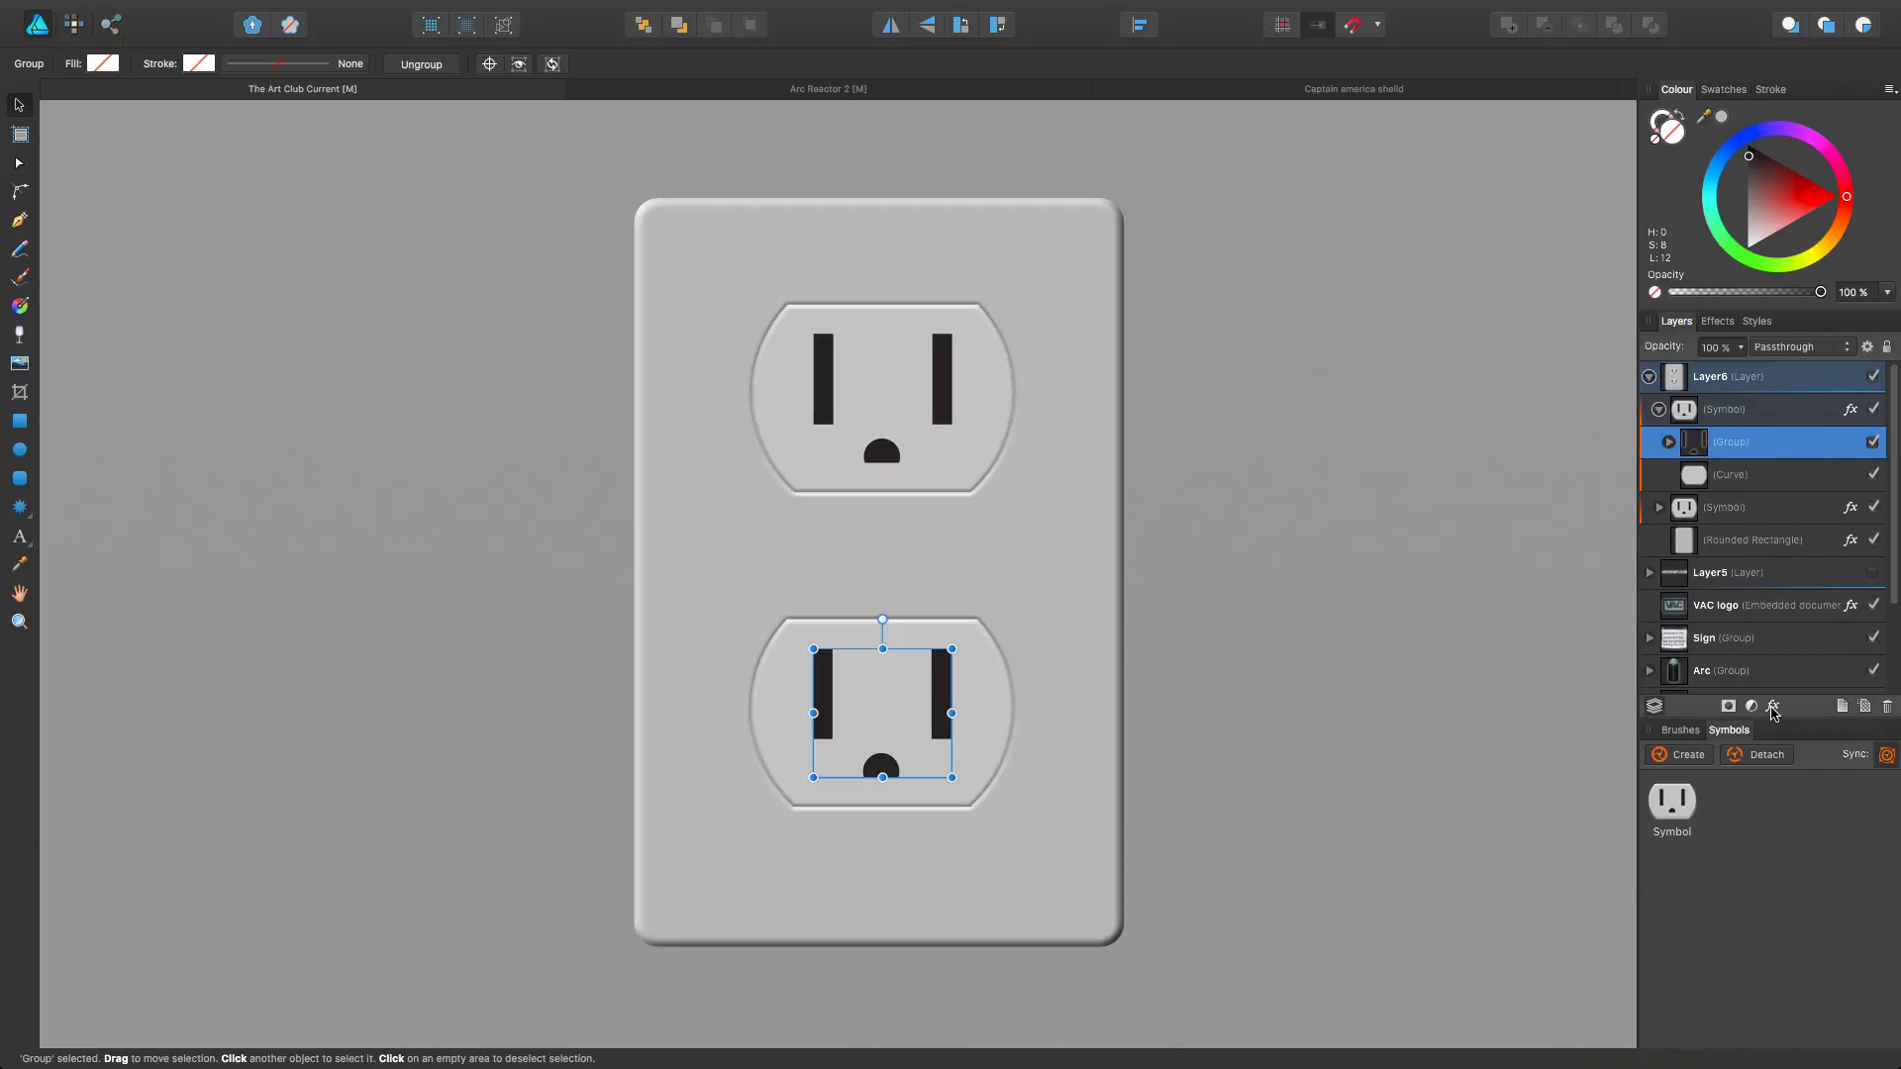
pyautogui.click(1774, 706)
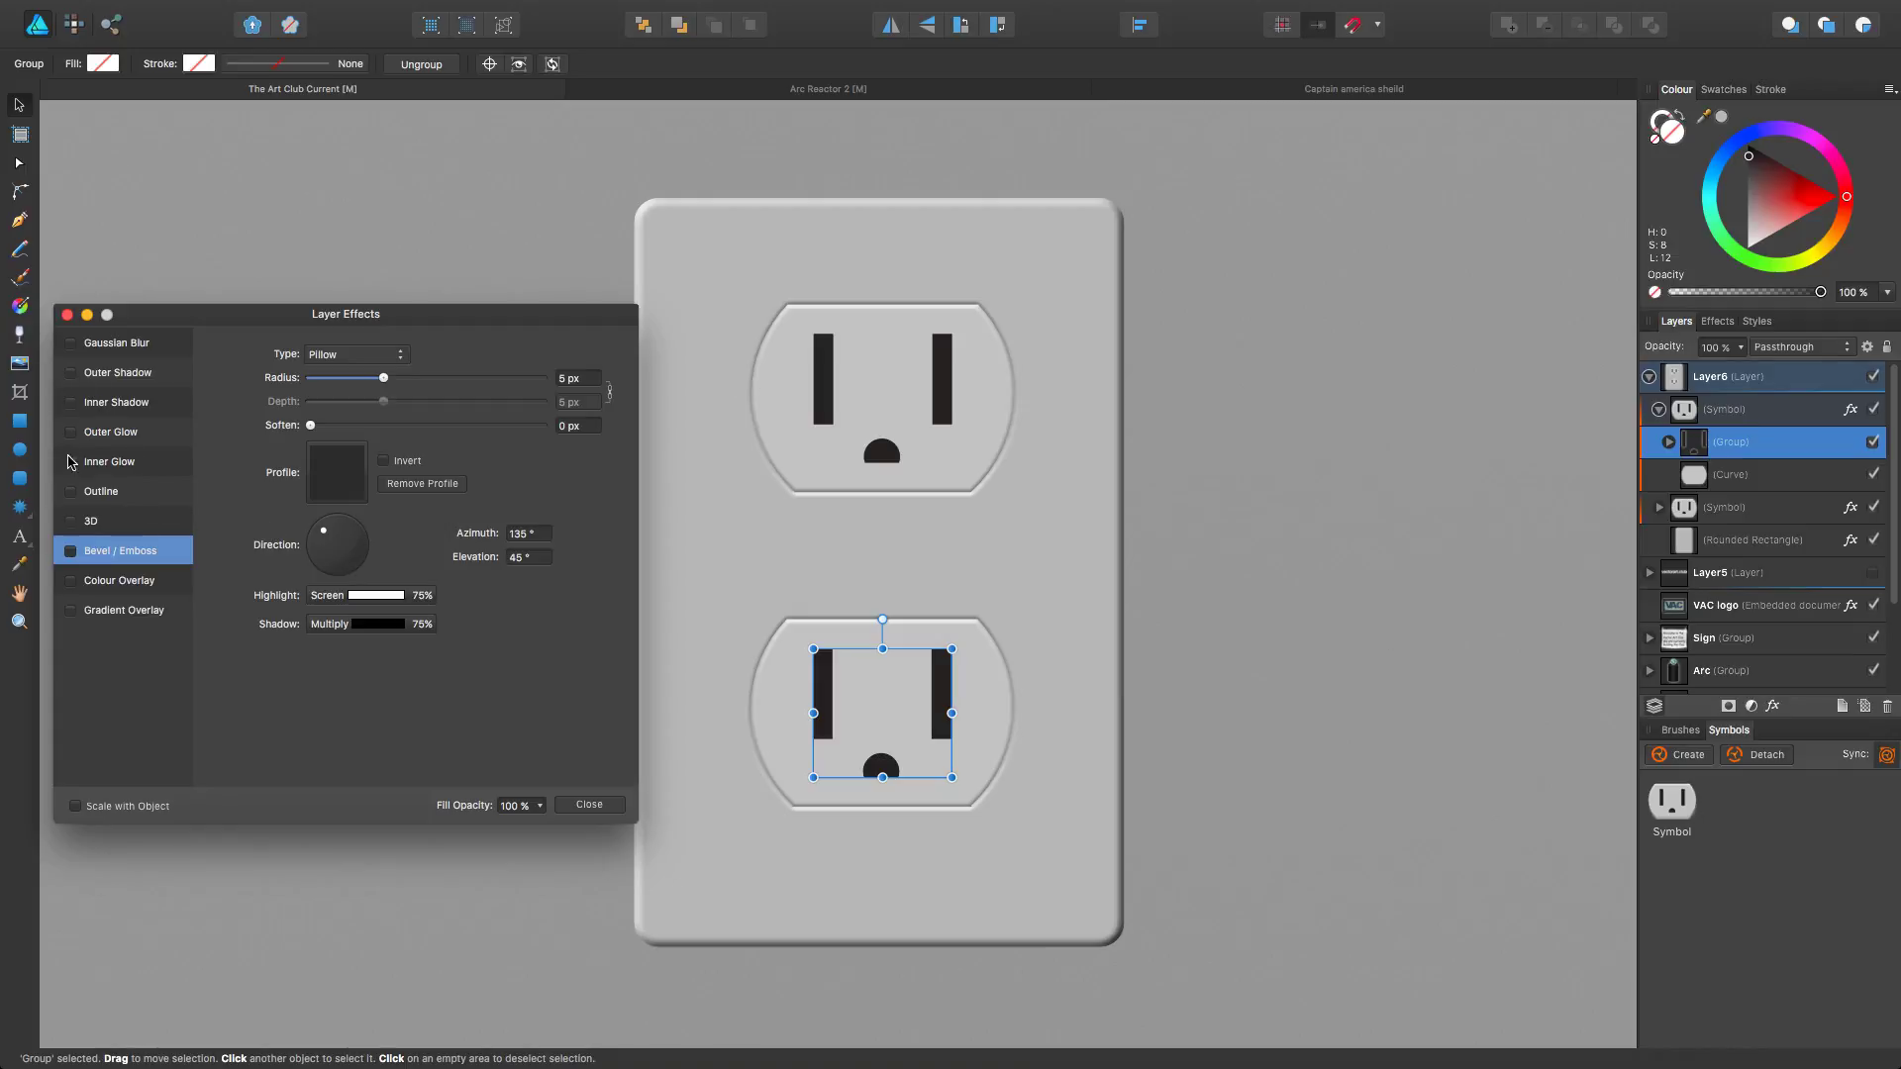
pyautogui.click(70, 551)
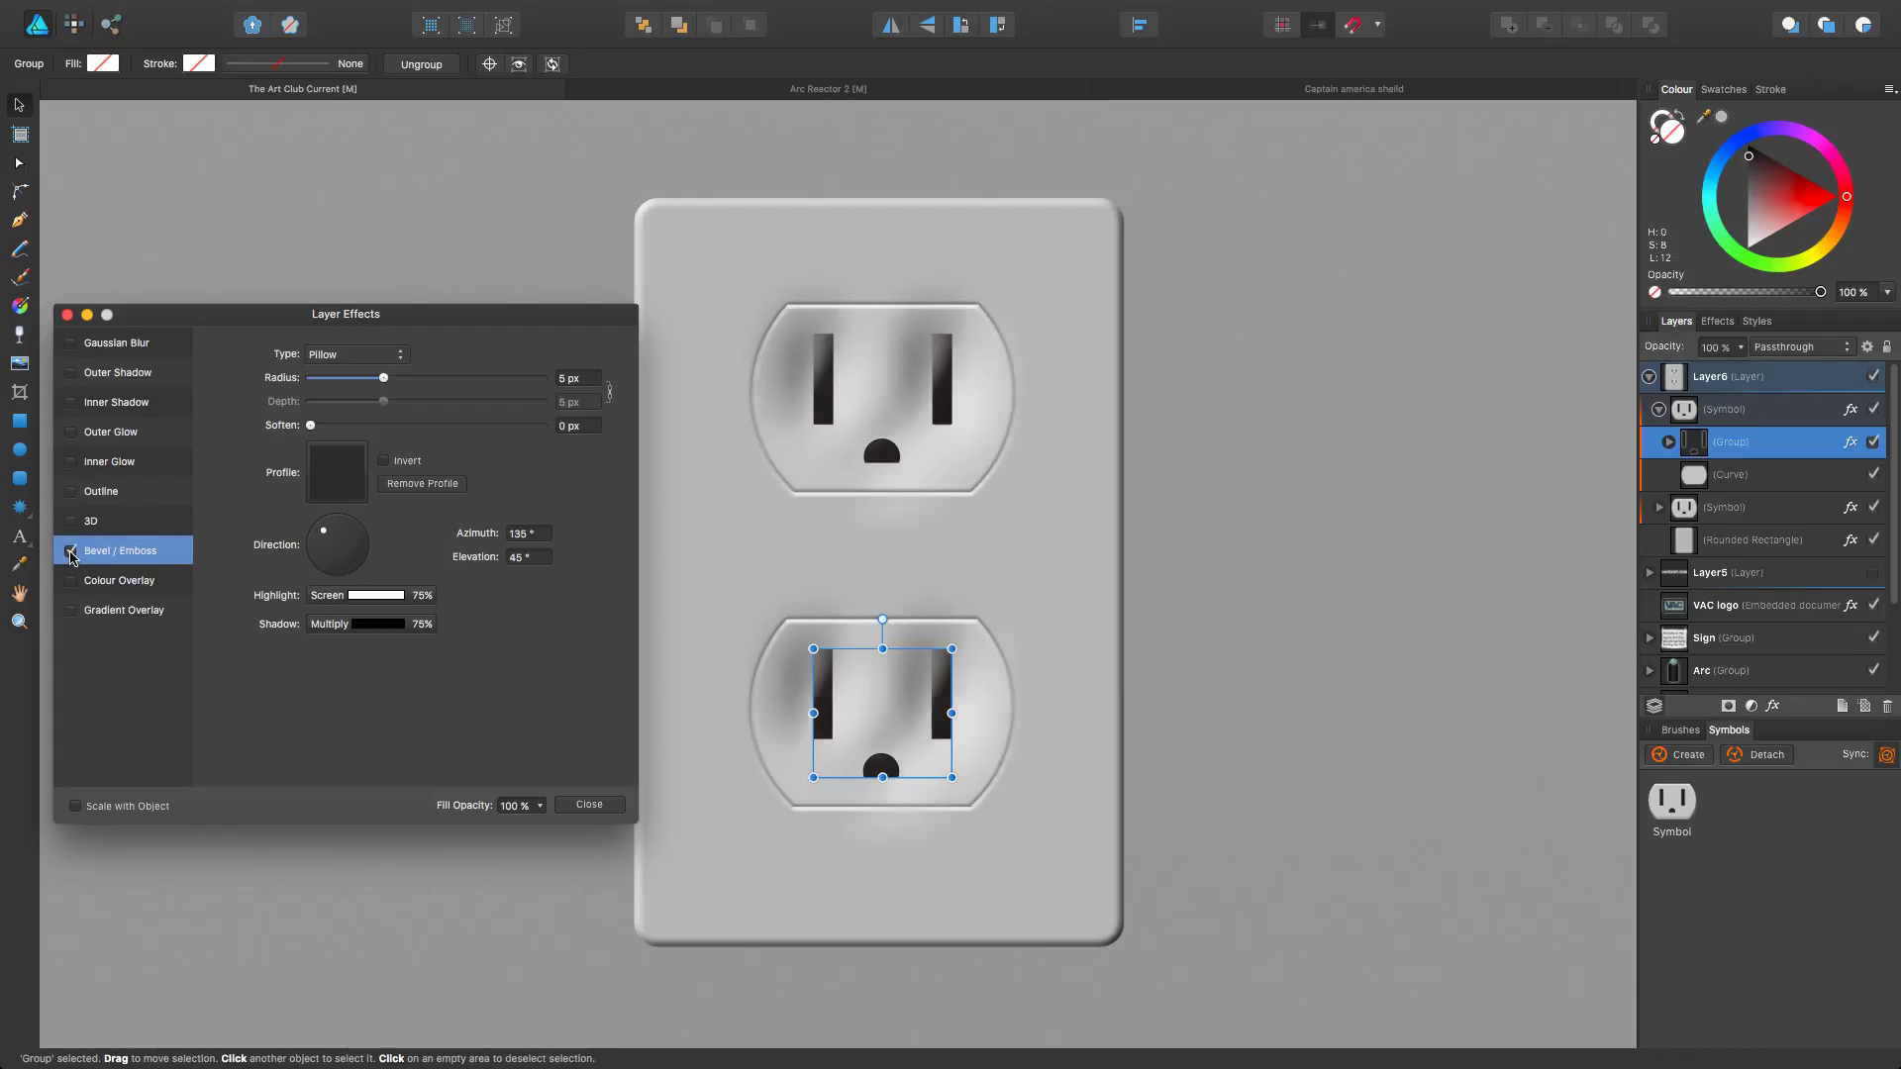
pyautogui.moveTo(384, 378); pyautogui.dragTo(315, 385)
pyautogui.moveTo(327, 536); pyautogui.dragTo(341, 555)
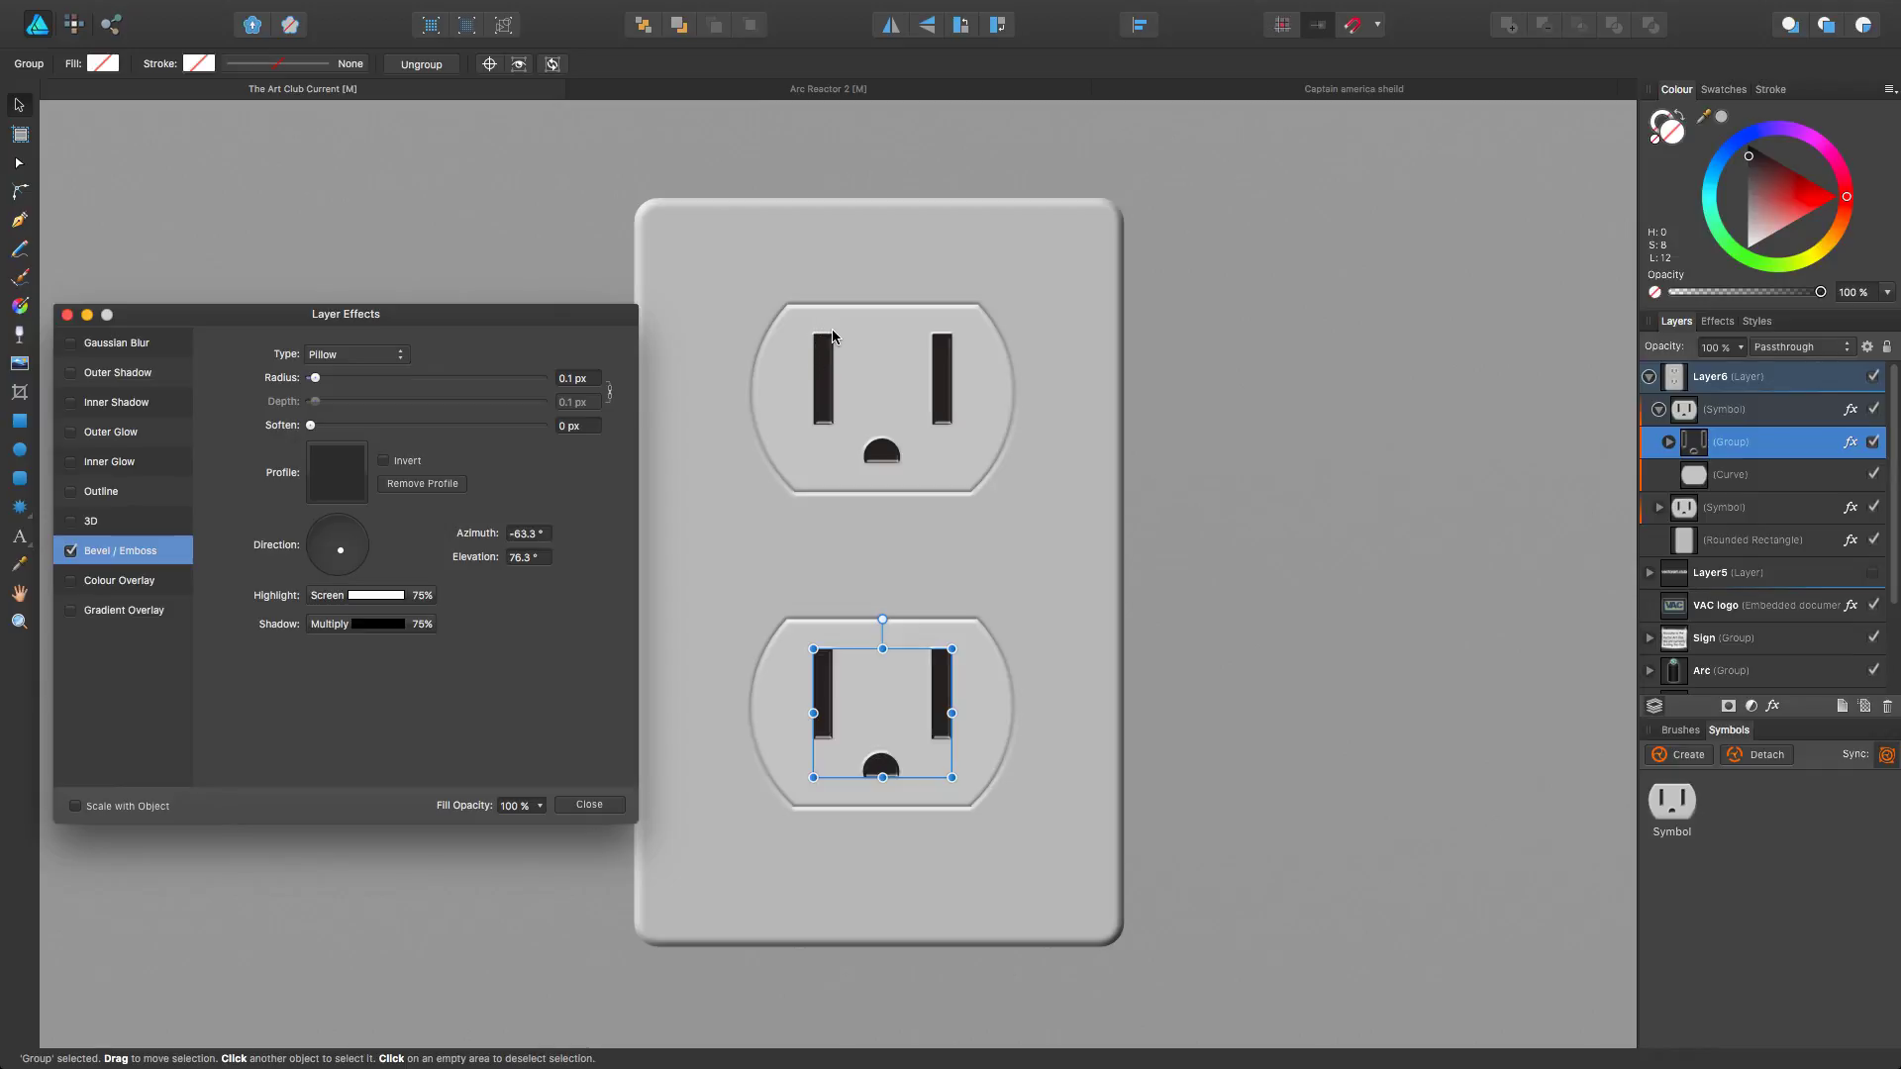
pyautogui.scroll(5, 858, 377)
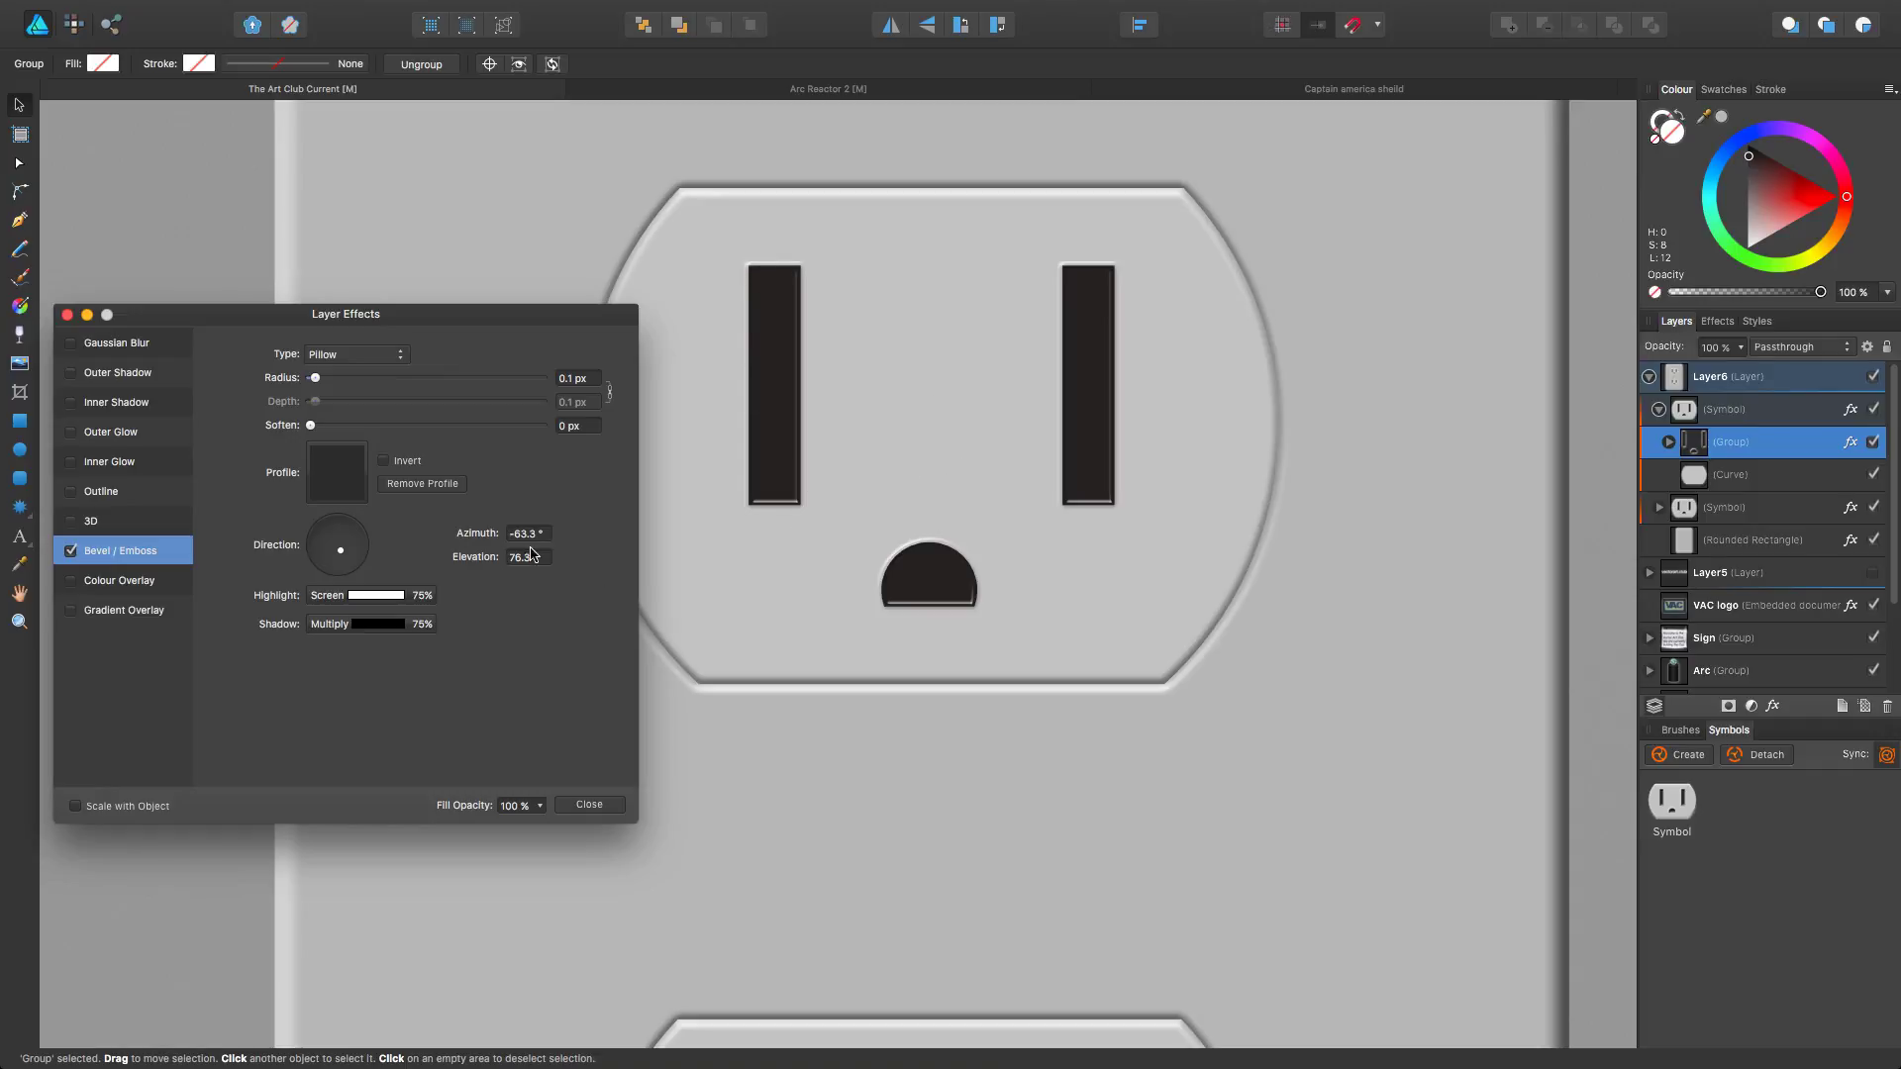
pyautogui.click(323, 377)
# Step: Try the Emboss, Outer and Inner bevel types on the slots-and-hole group and return to Pillow
pyautogui.click(367, 356)
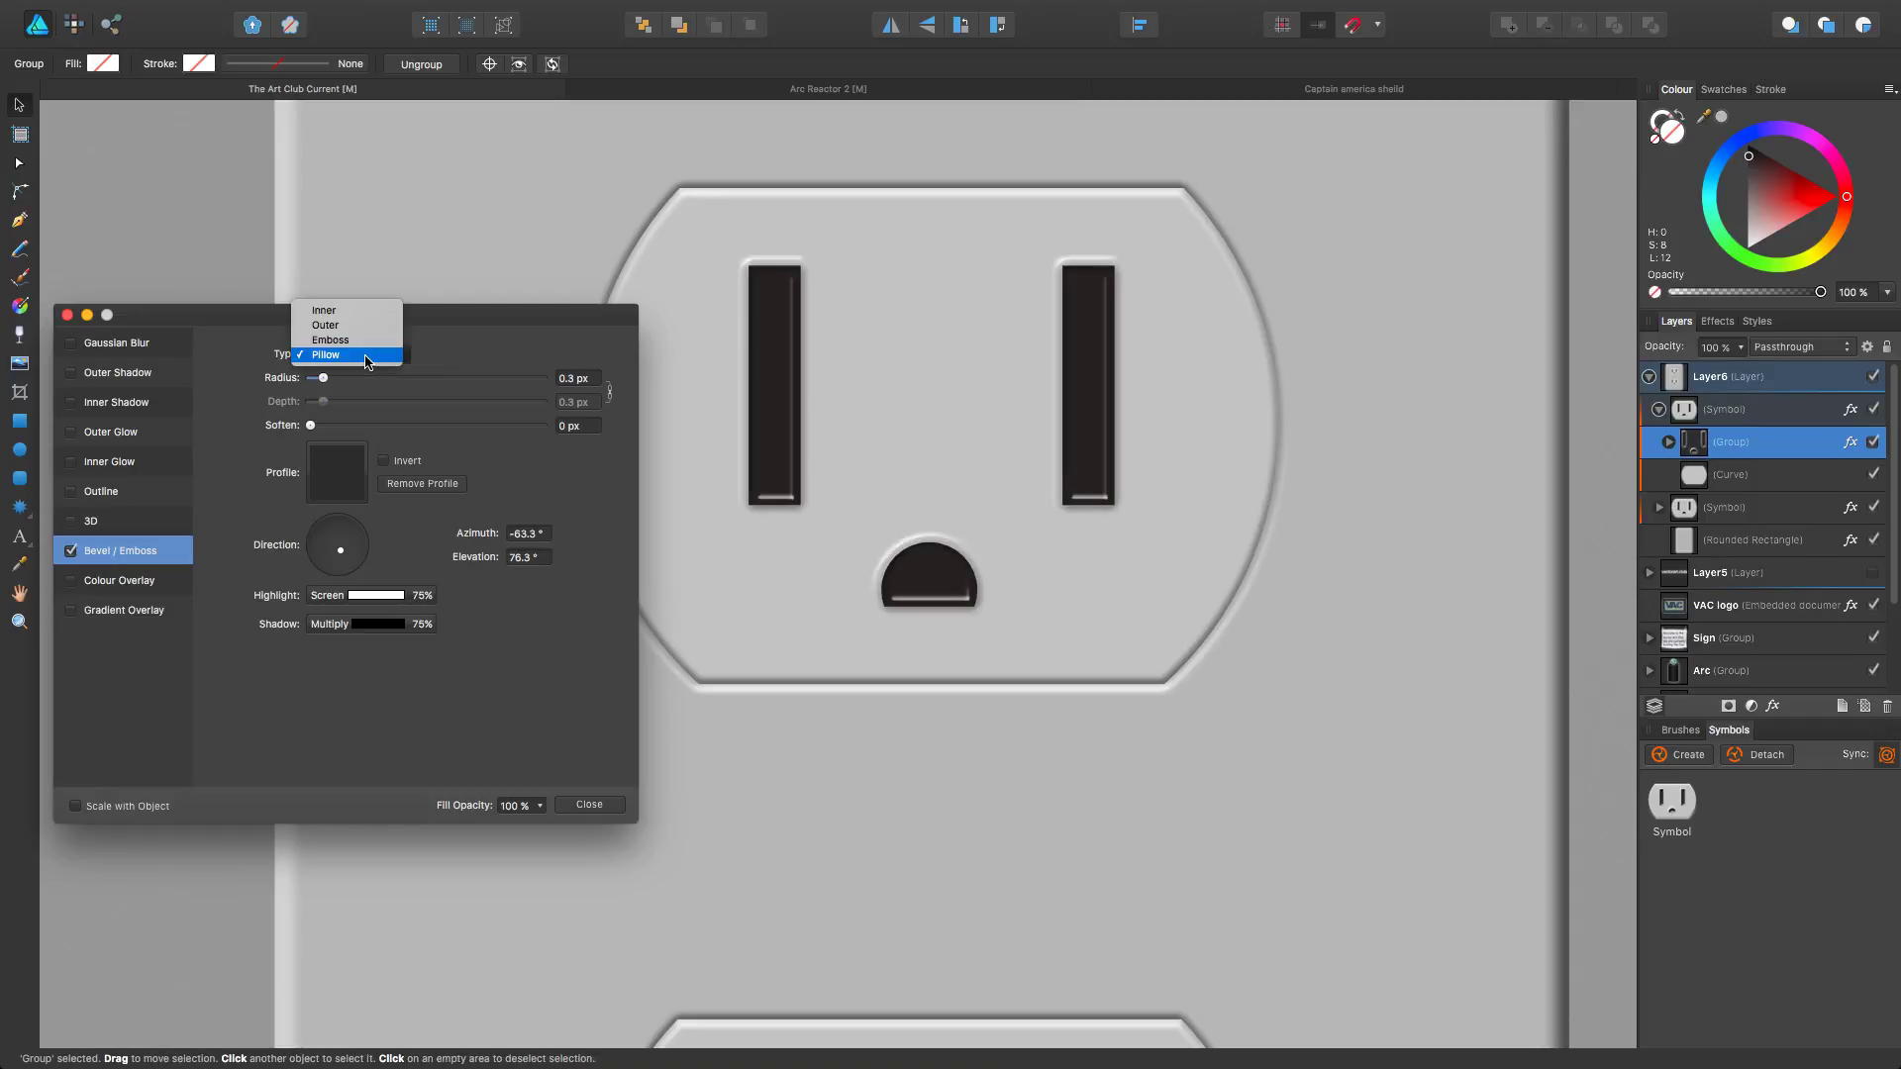
pyautogui.click(364, 341)
pyautogui.click(365, 362)
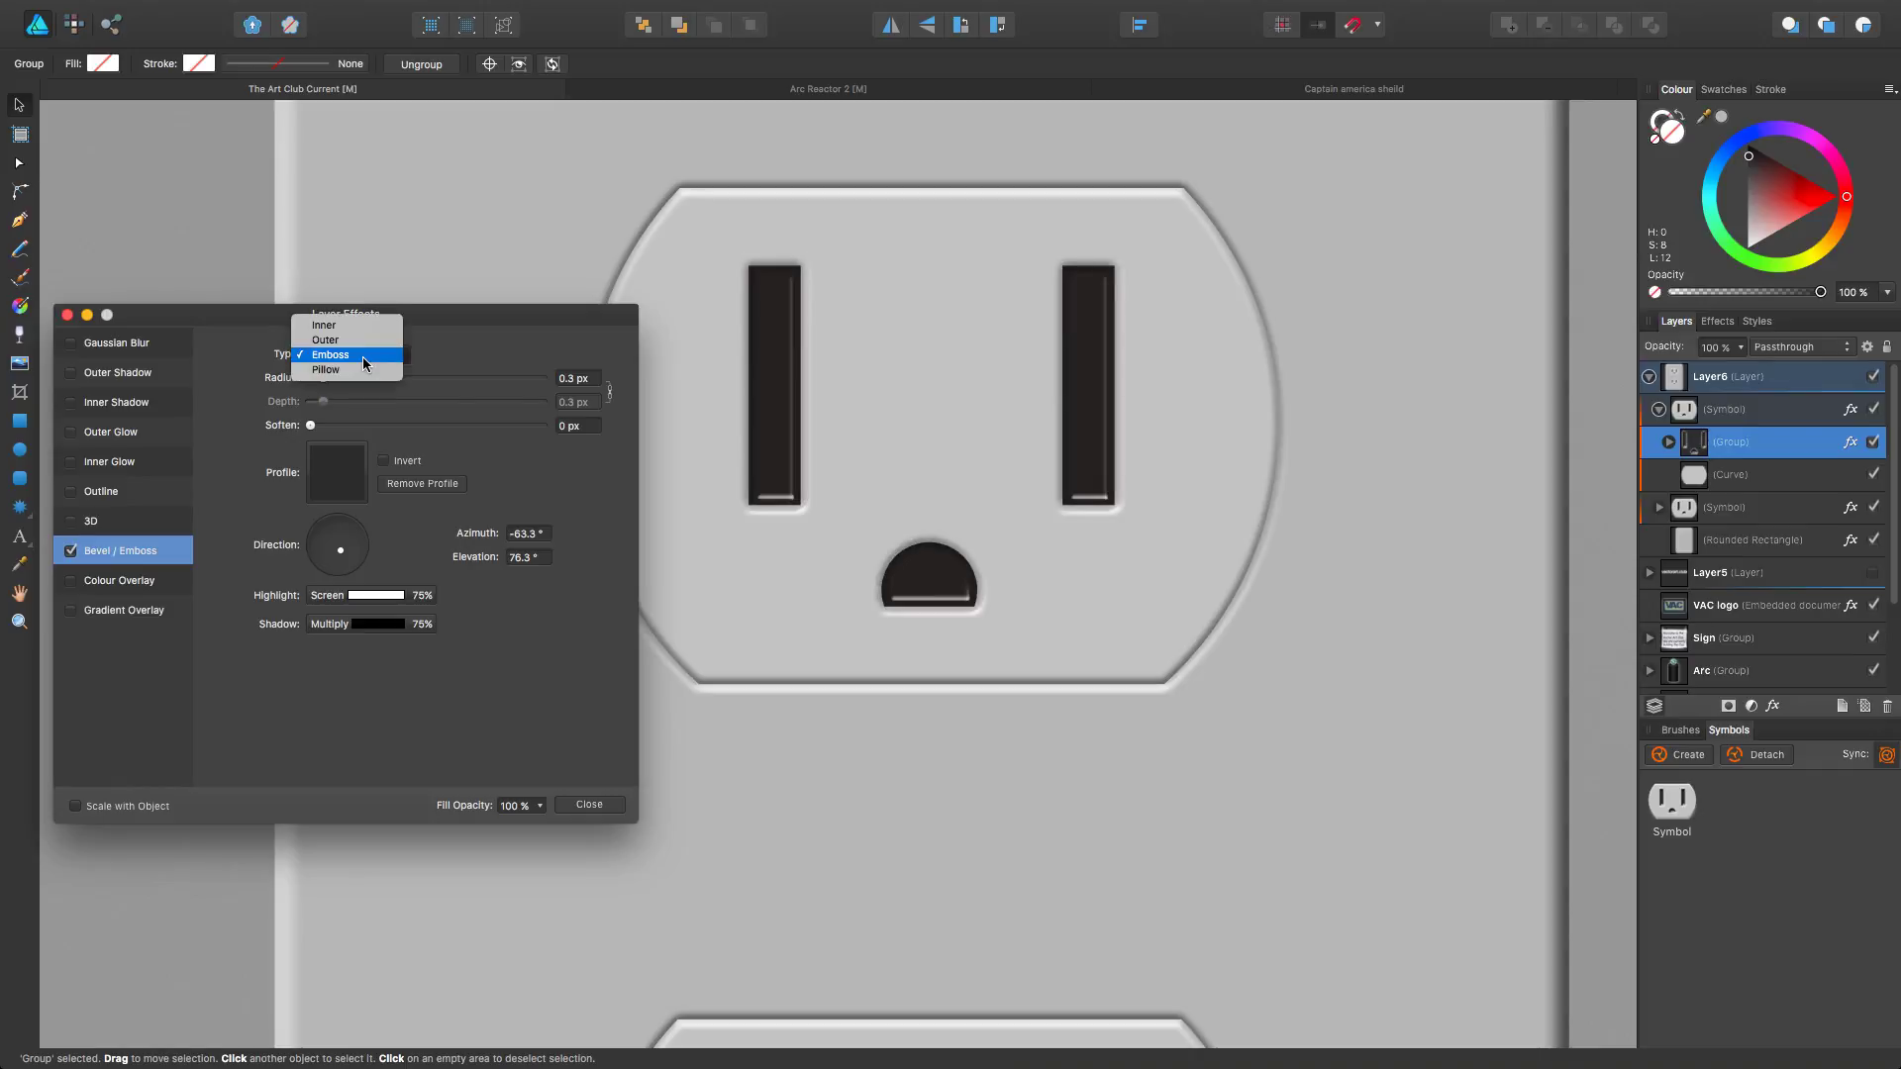
pyautogui.click(356, 342)
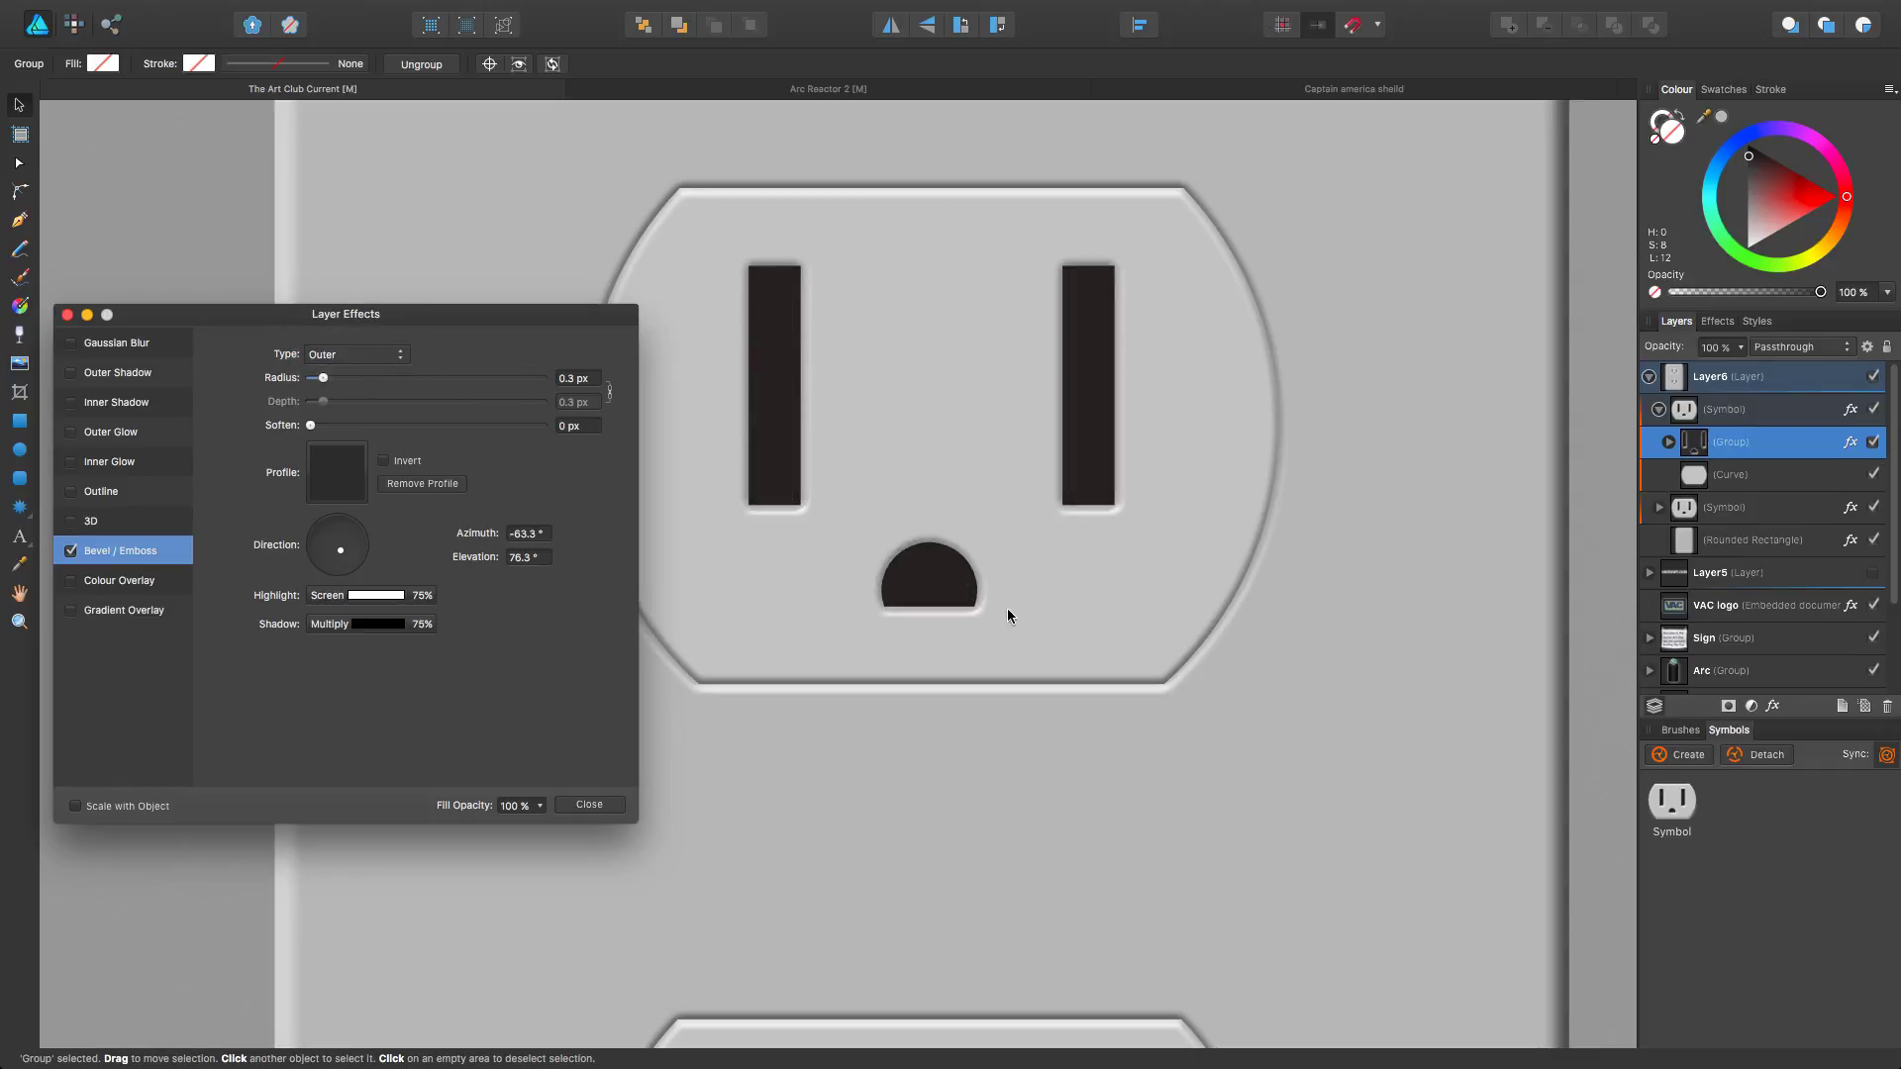
pyautogui.scroll(2, 875, 537)
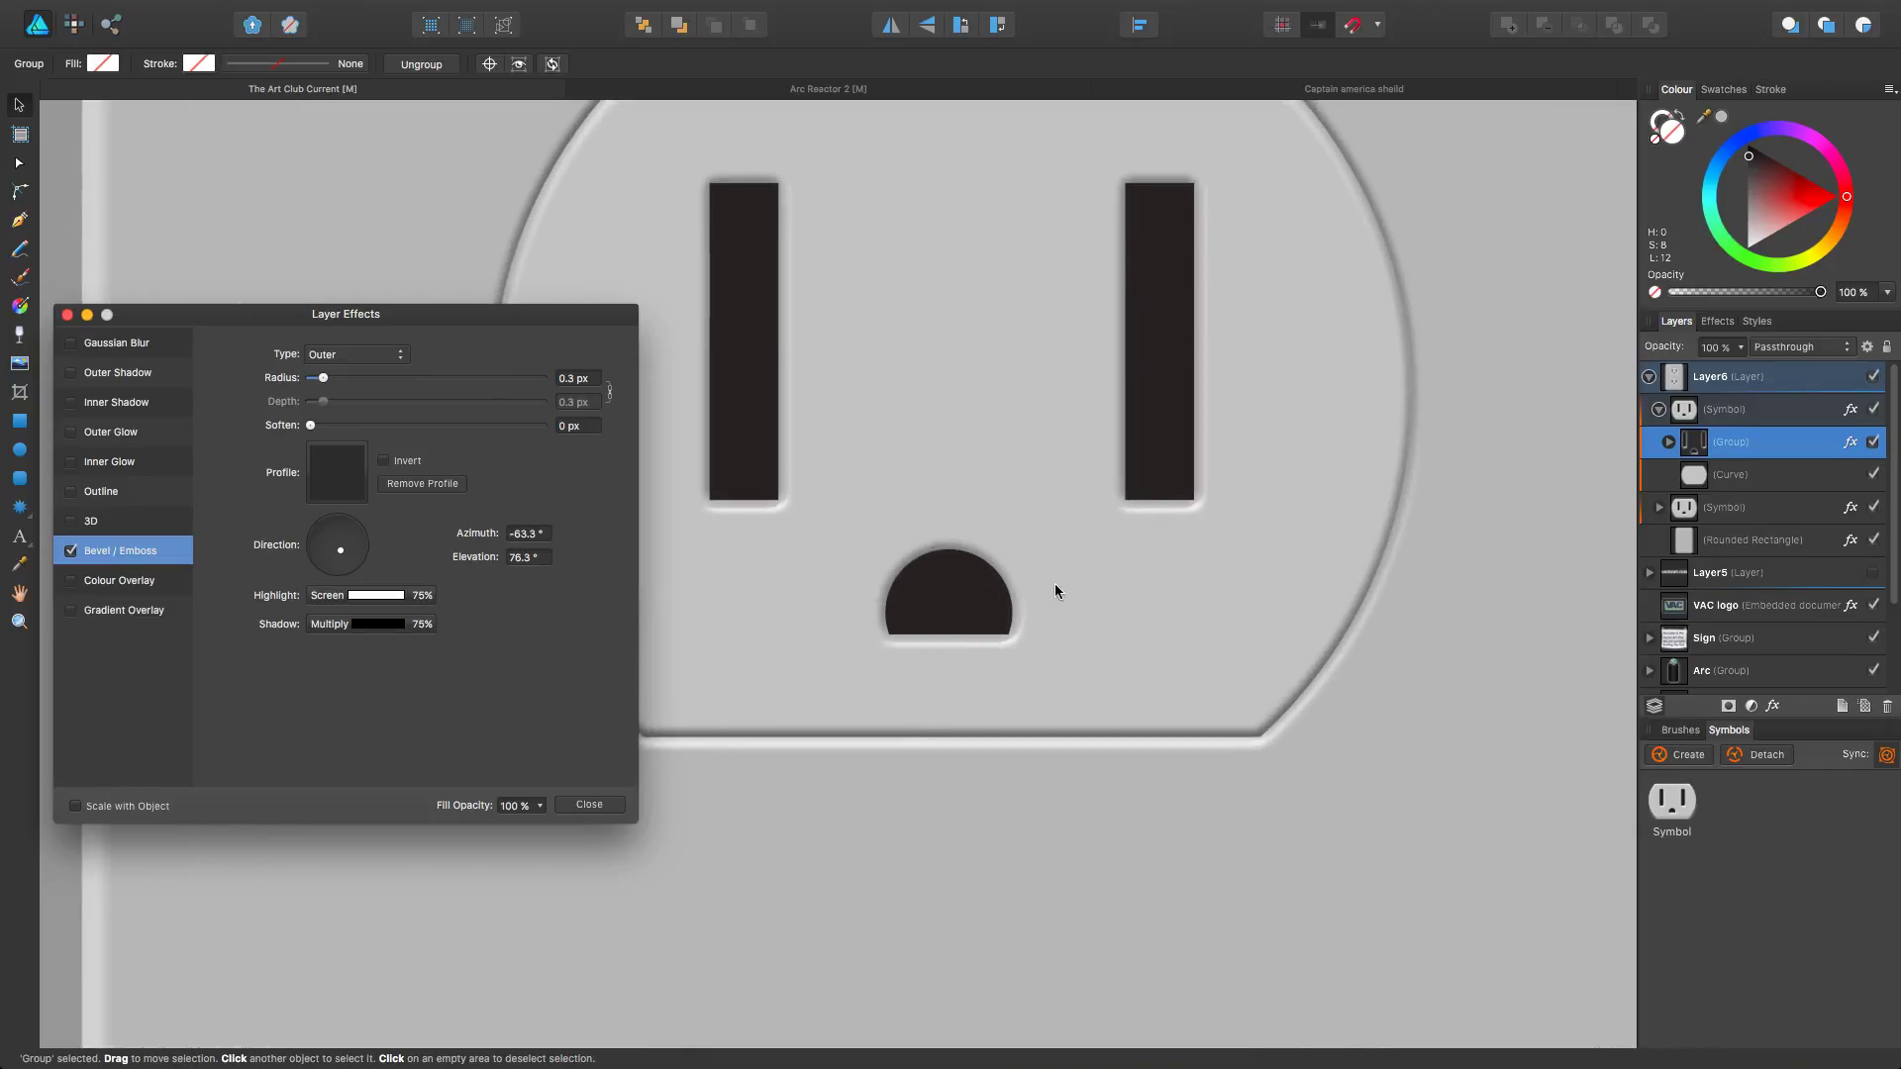
pyautogui.click(357, 354)
pyautogui.click(337, 336)
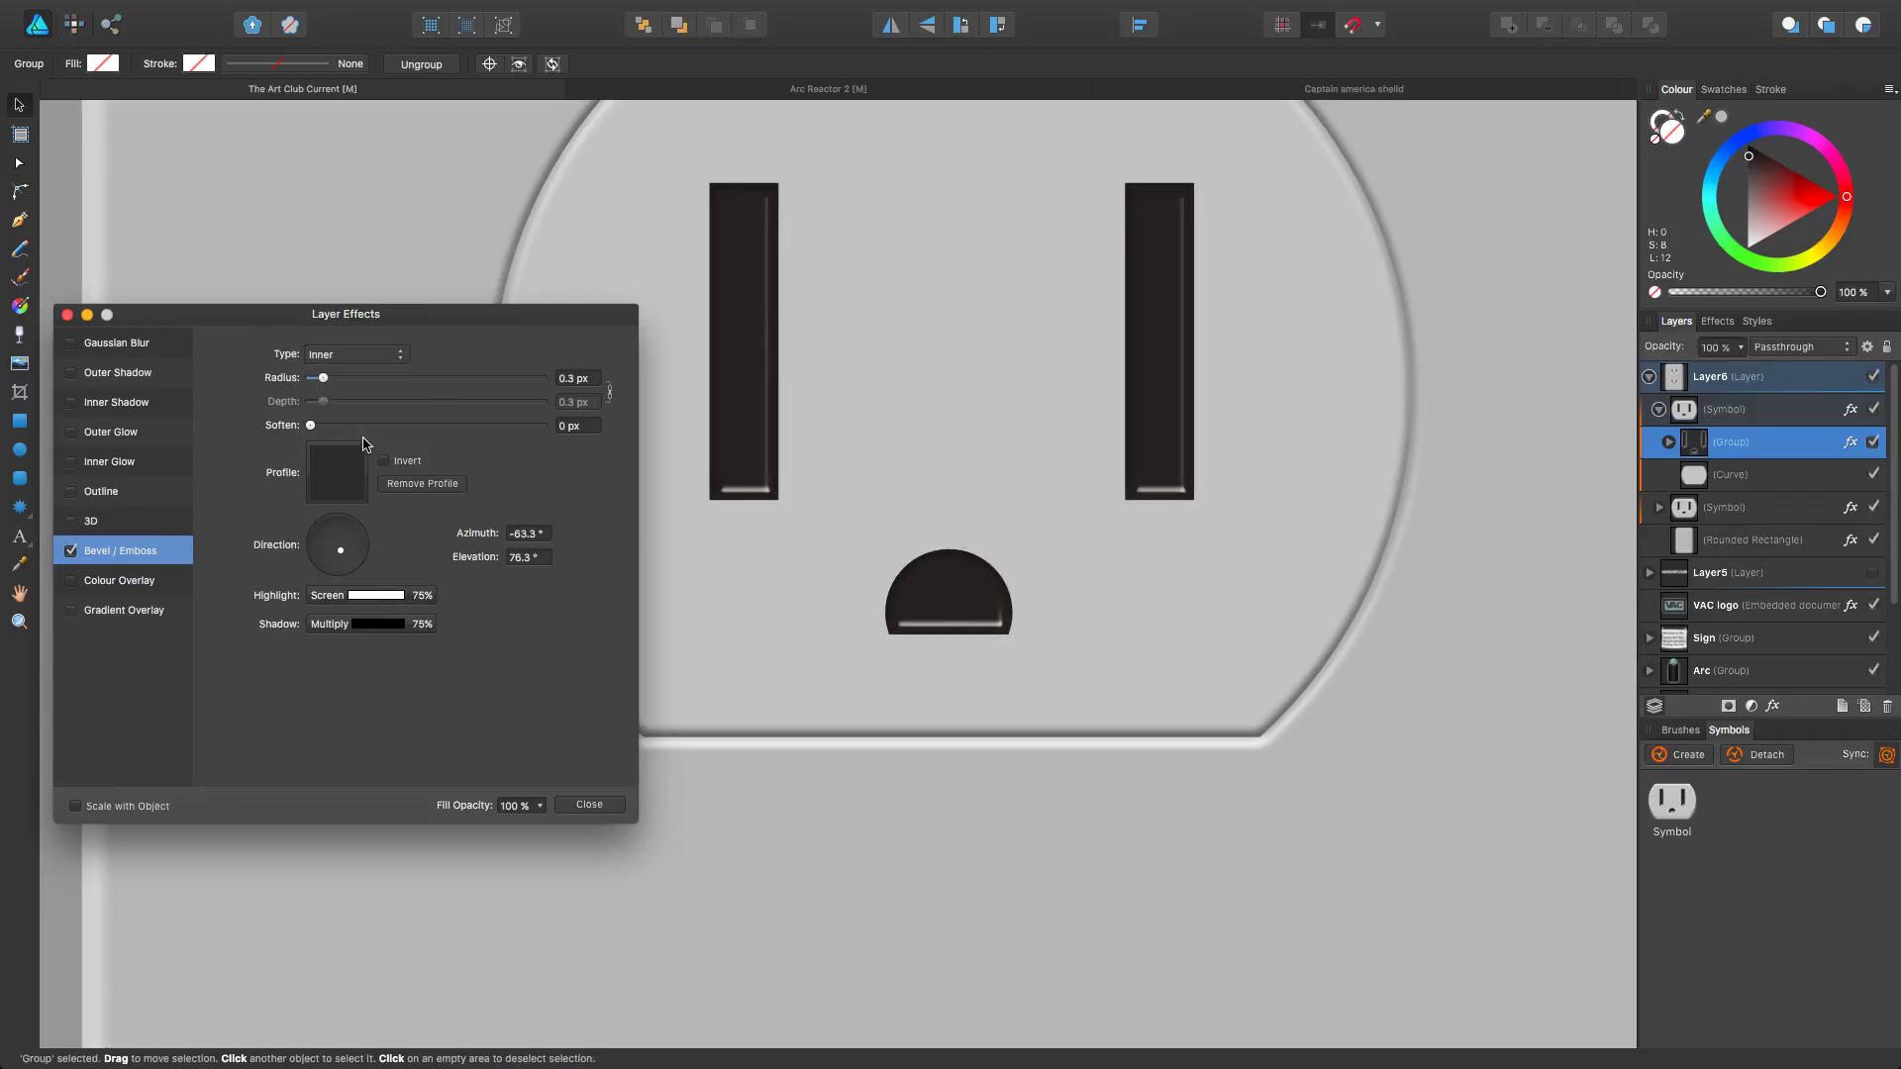
pyautogui.click(353, 354)
pyautogui.click(346, 400)
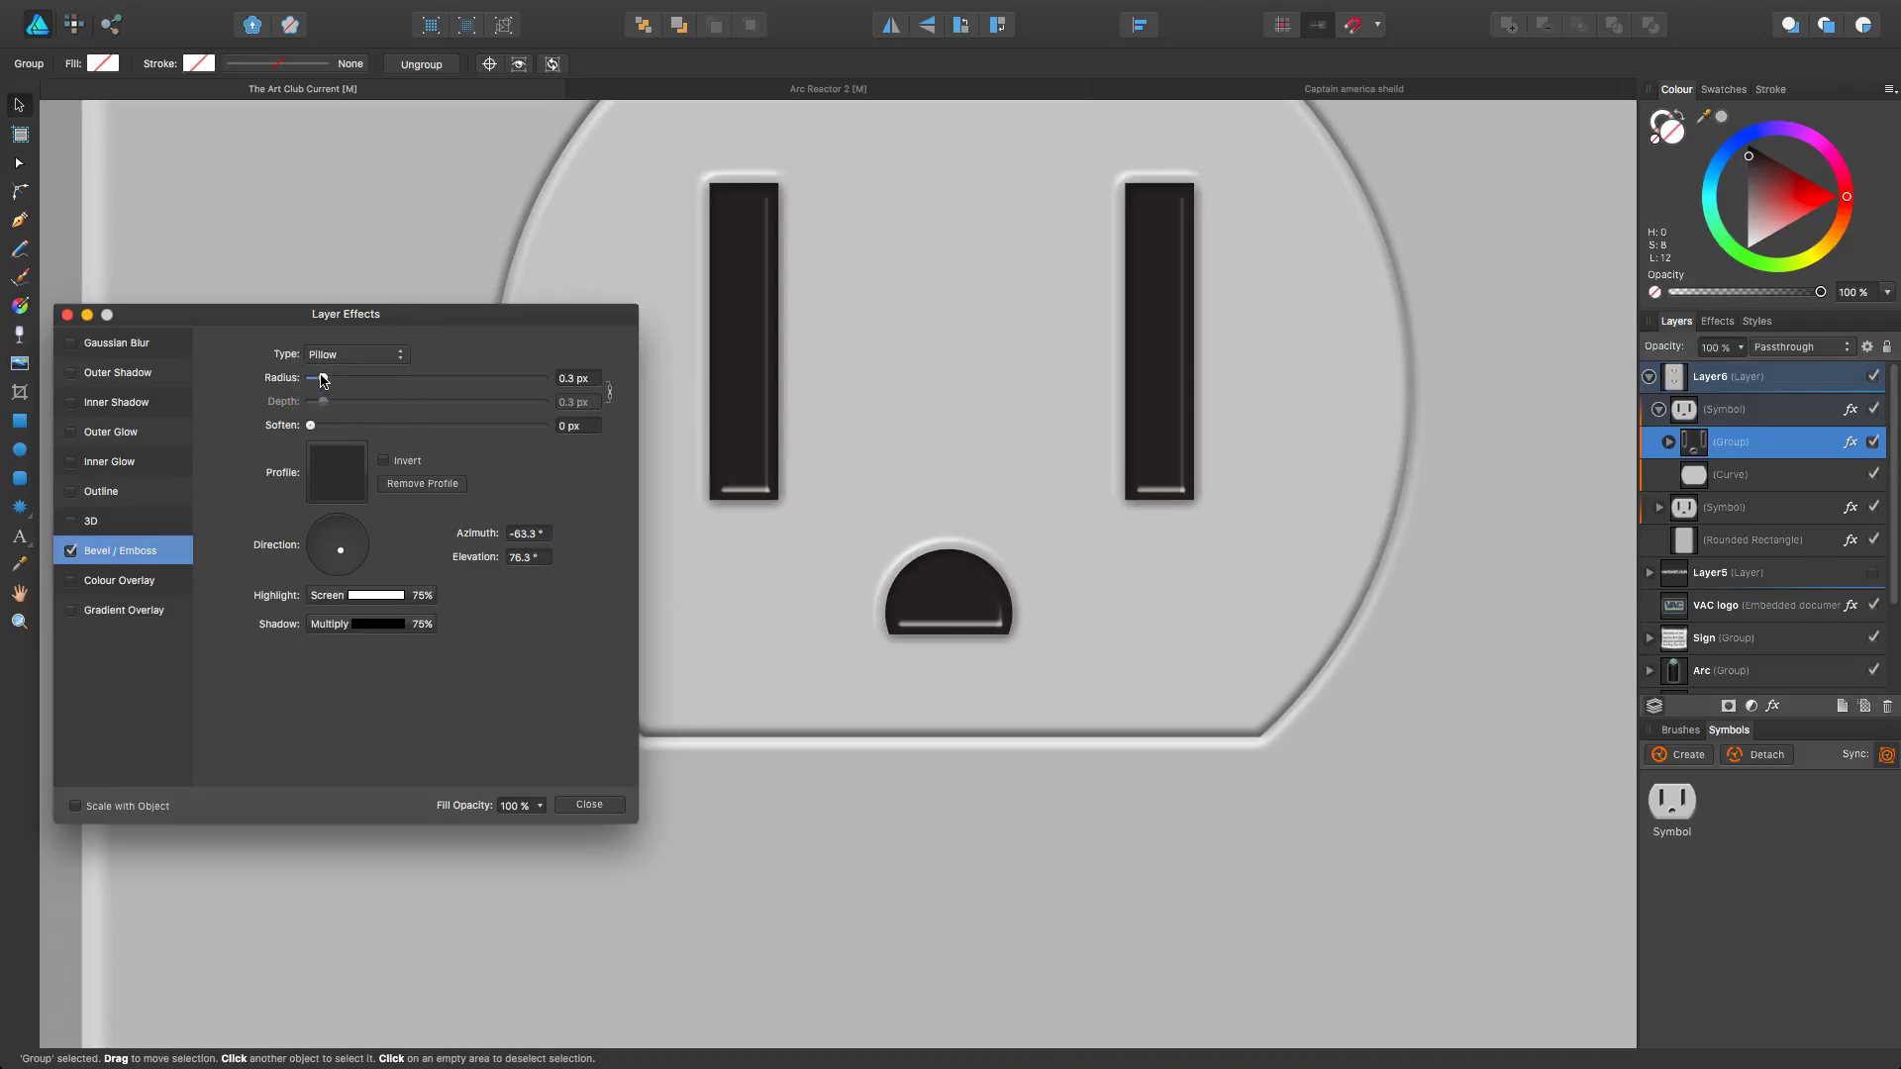
# Step: Set the soften amount of the group's Pillow bevel to 0.1 px
pyautogui.moveTo(325, 382); pyautogui.dragTo(319, 429)
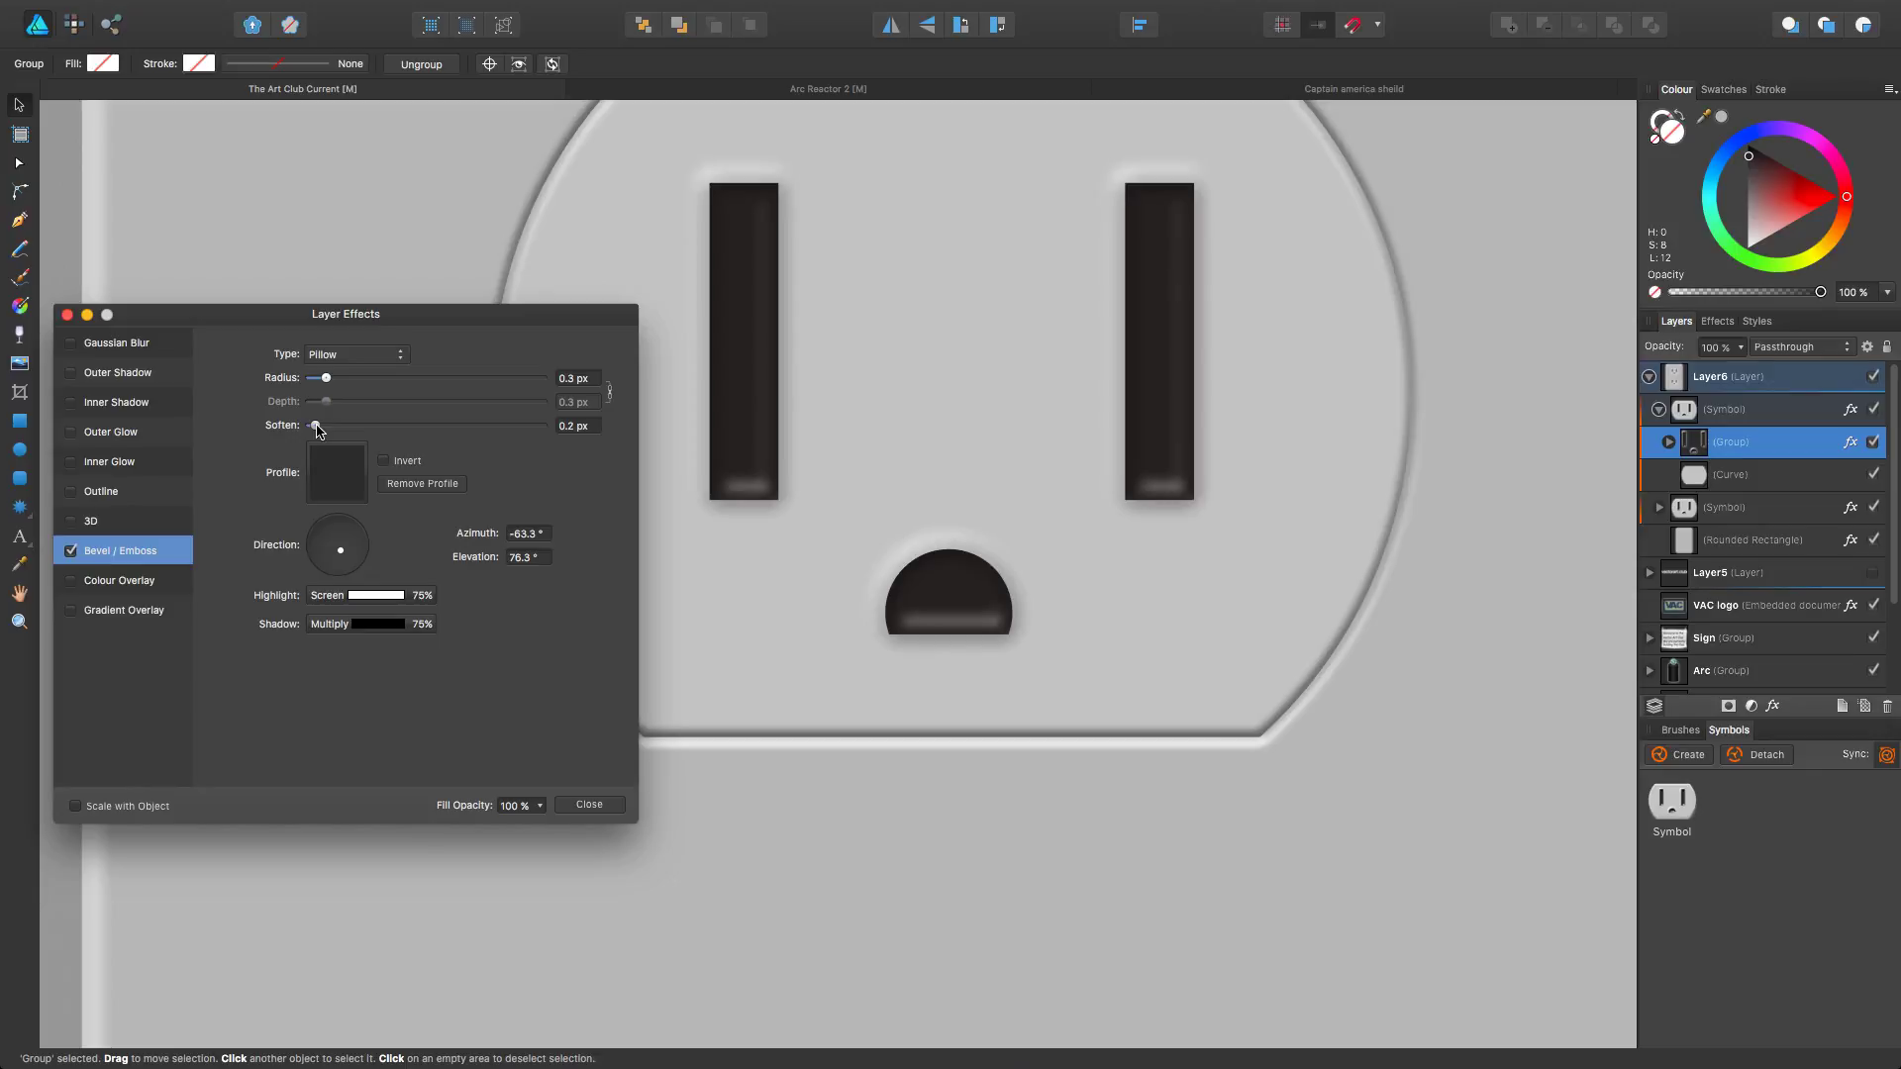
pyautogui.moveTo(318, 430); pyautogui.dragTo(317, 430)
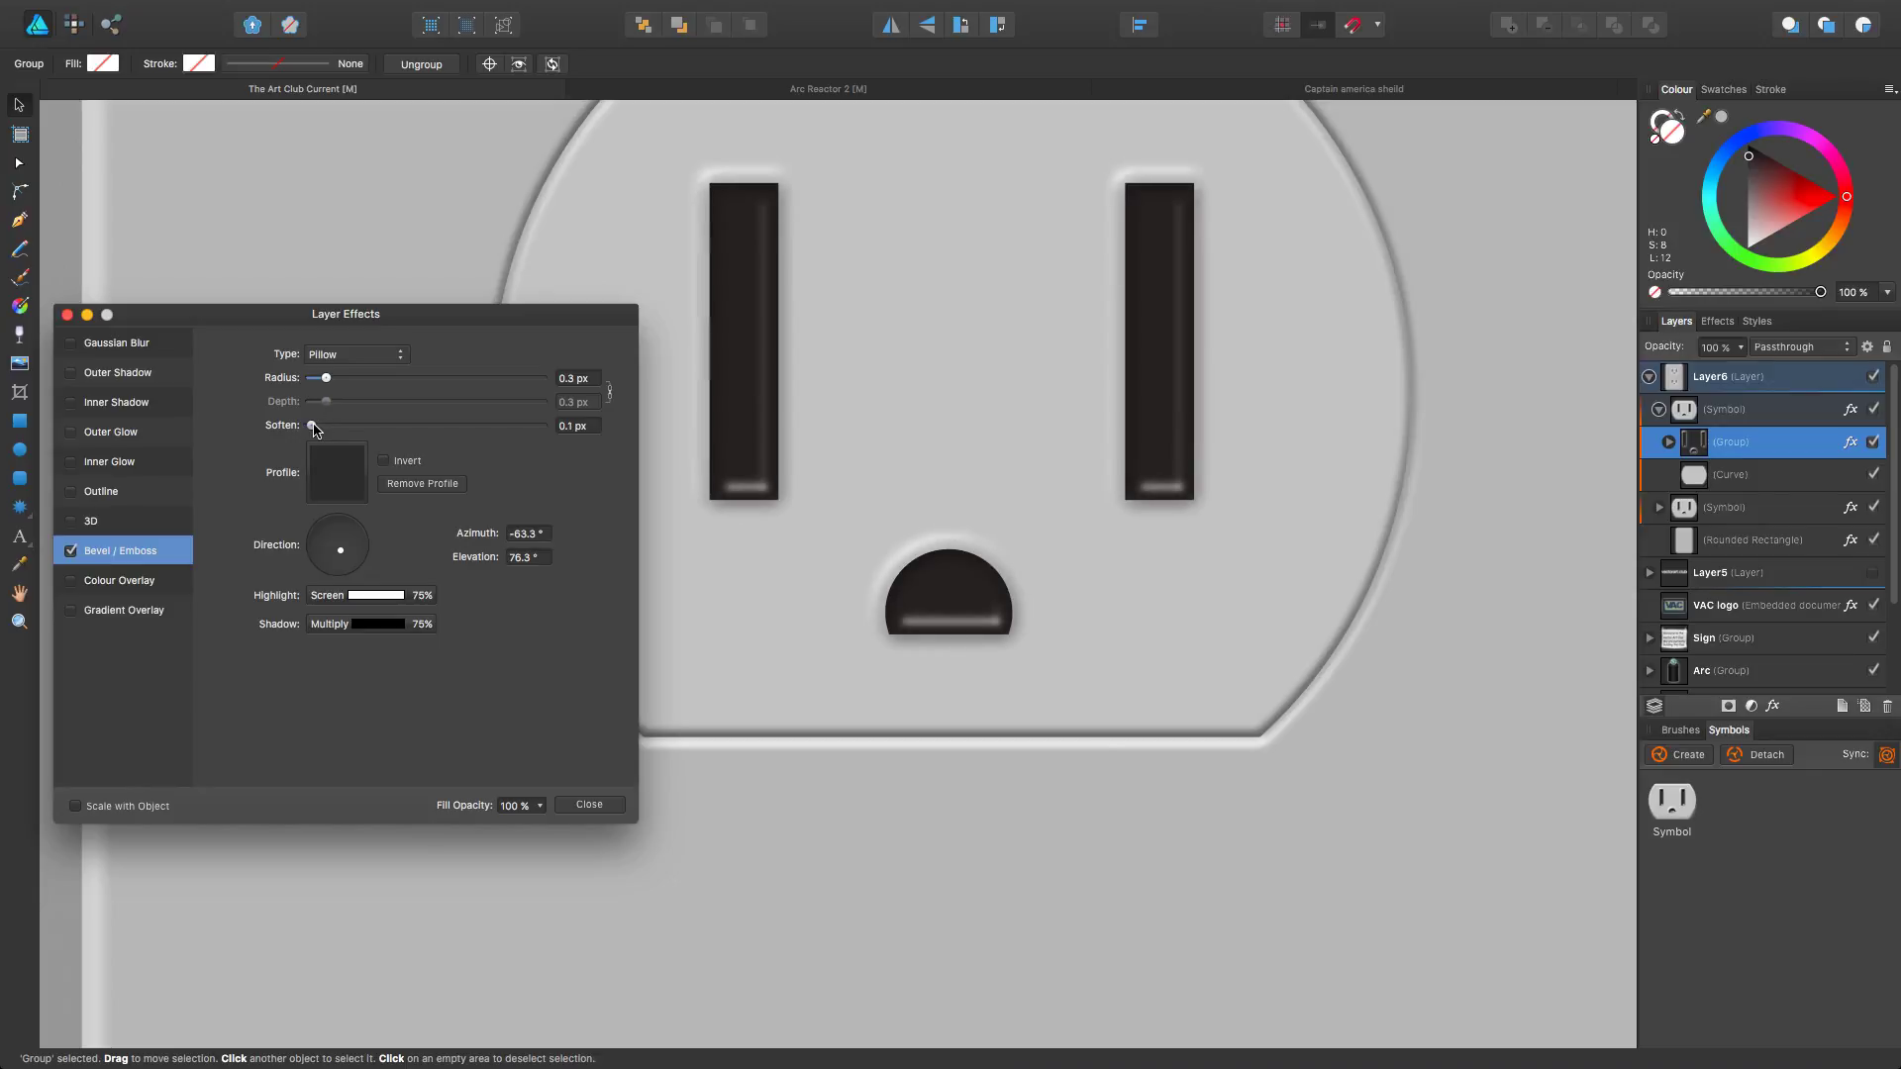
# Step: Try the Emboss and Inner bevel types on the slots-and-hole group again and restore Pillow
pyautogui.click(356, 353)
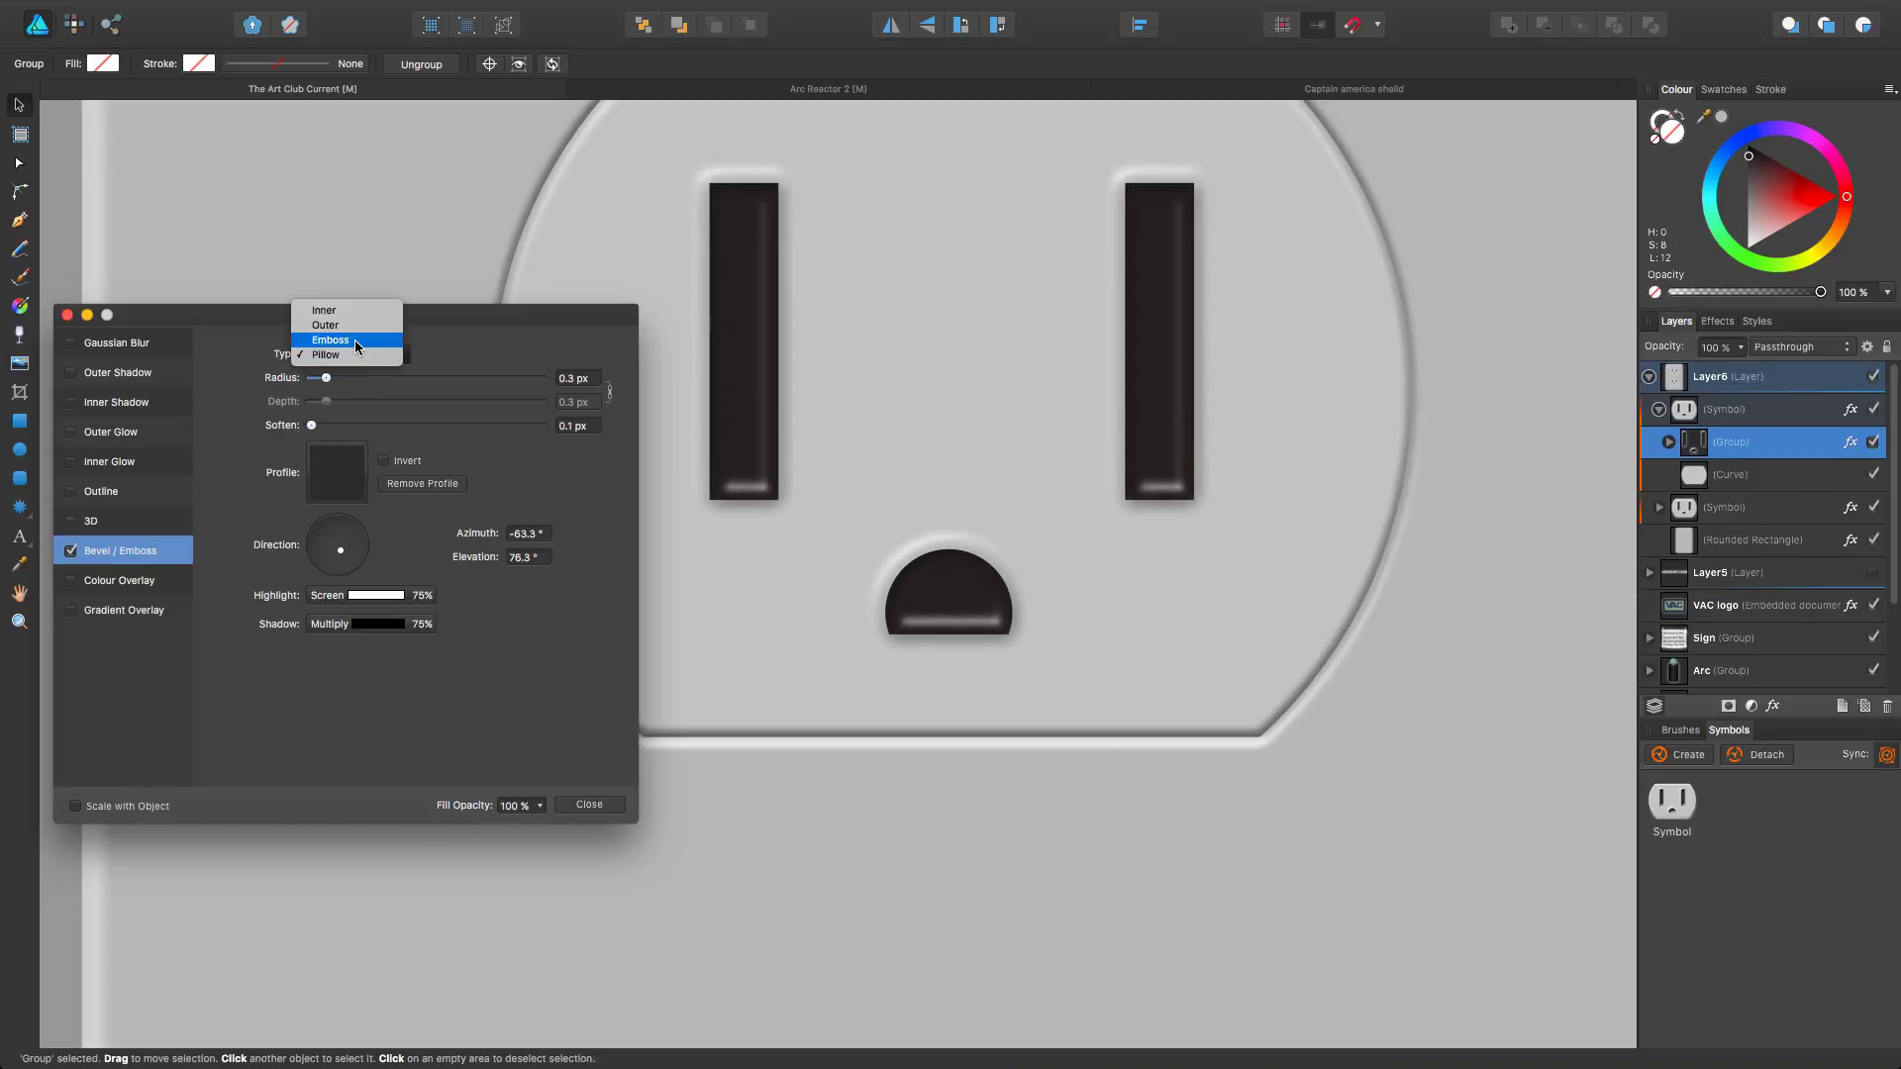
pyautogui.click(358, 343)
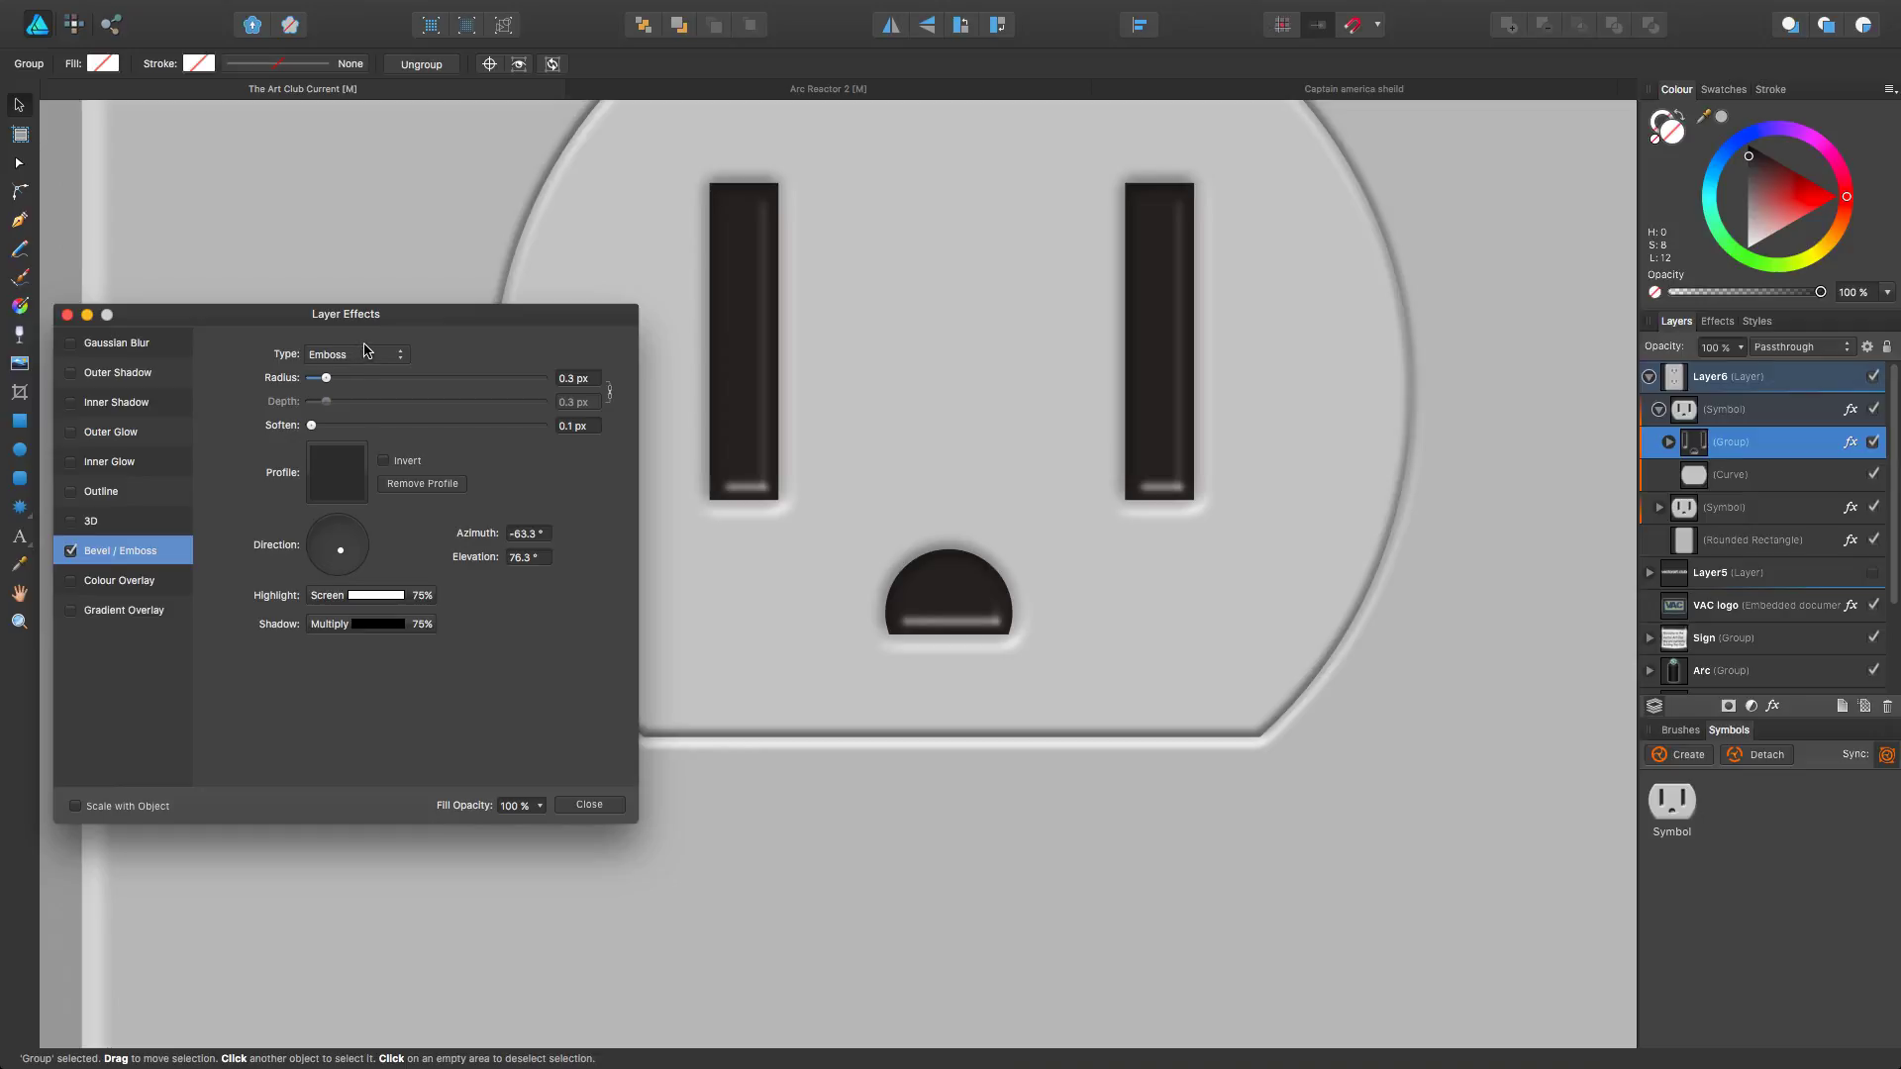
pyautogui.click(364, 349)
pyautogui.click(337, 342)
pyautogui.click(337, 354)
pyautogui.click(340, 340)
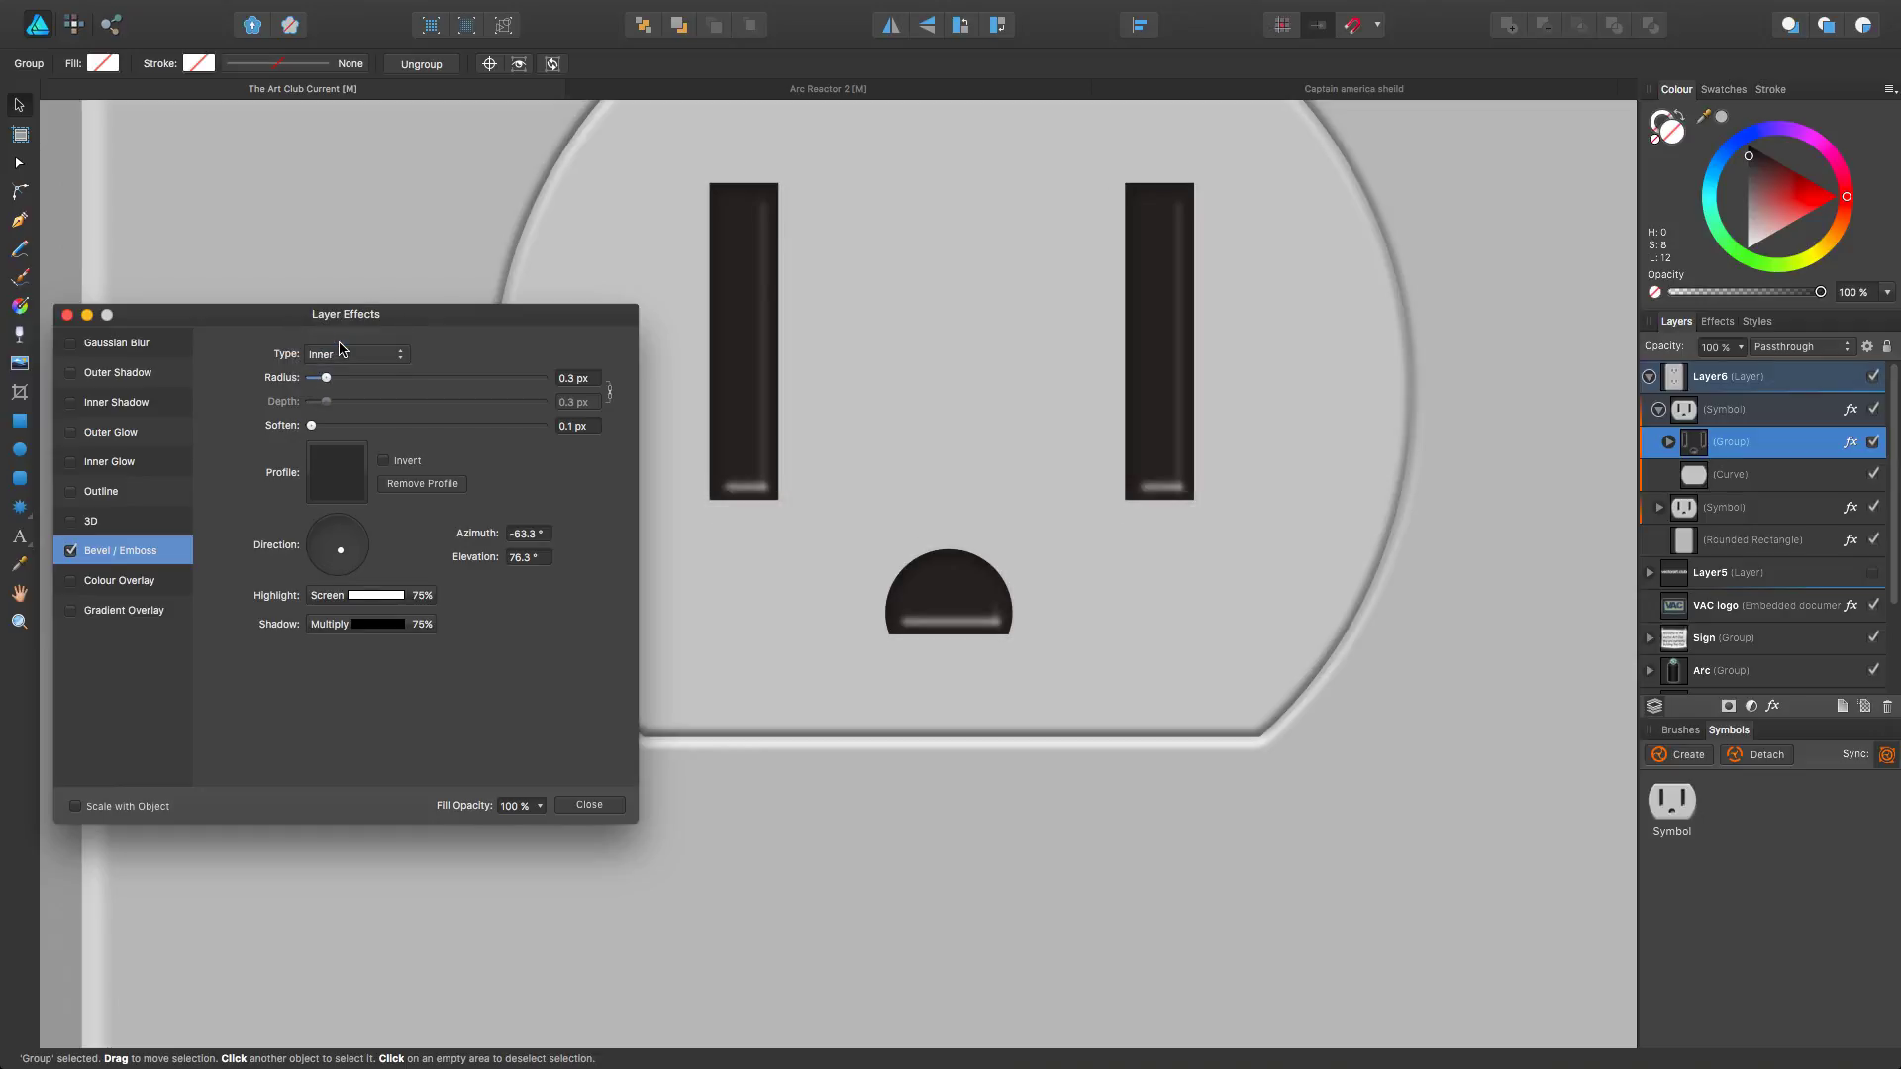
pyautogui.click(337, 355)
pyautogui.click(342, 390)
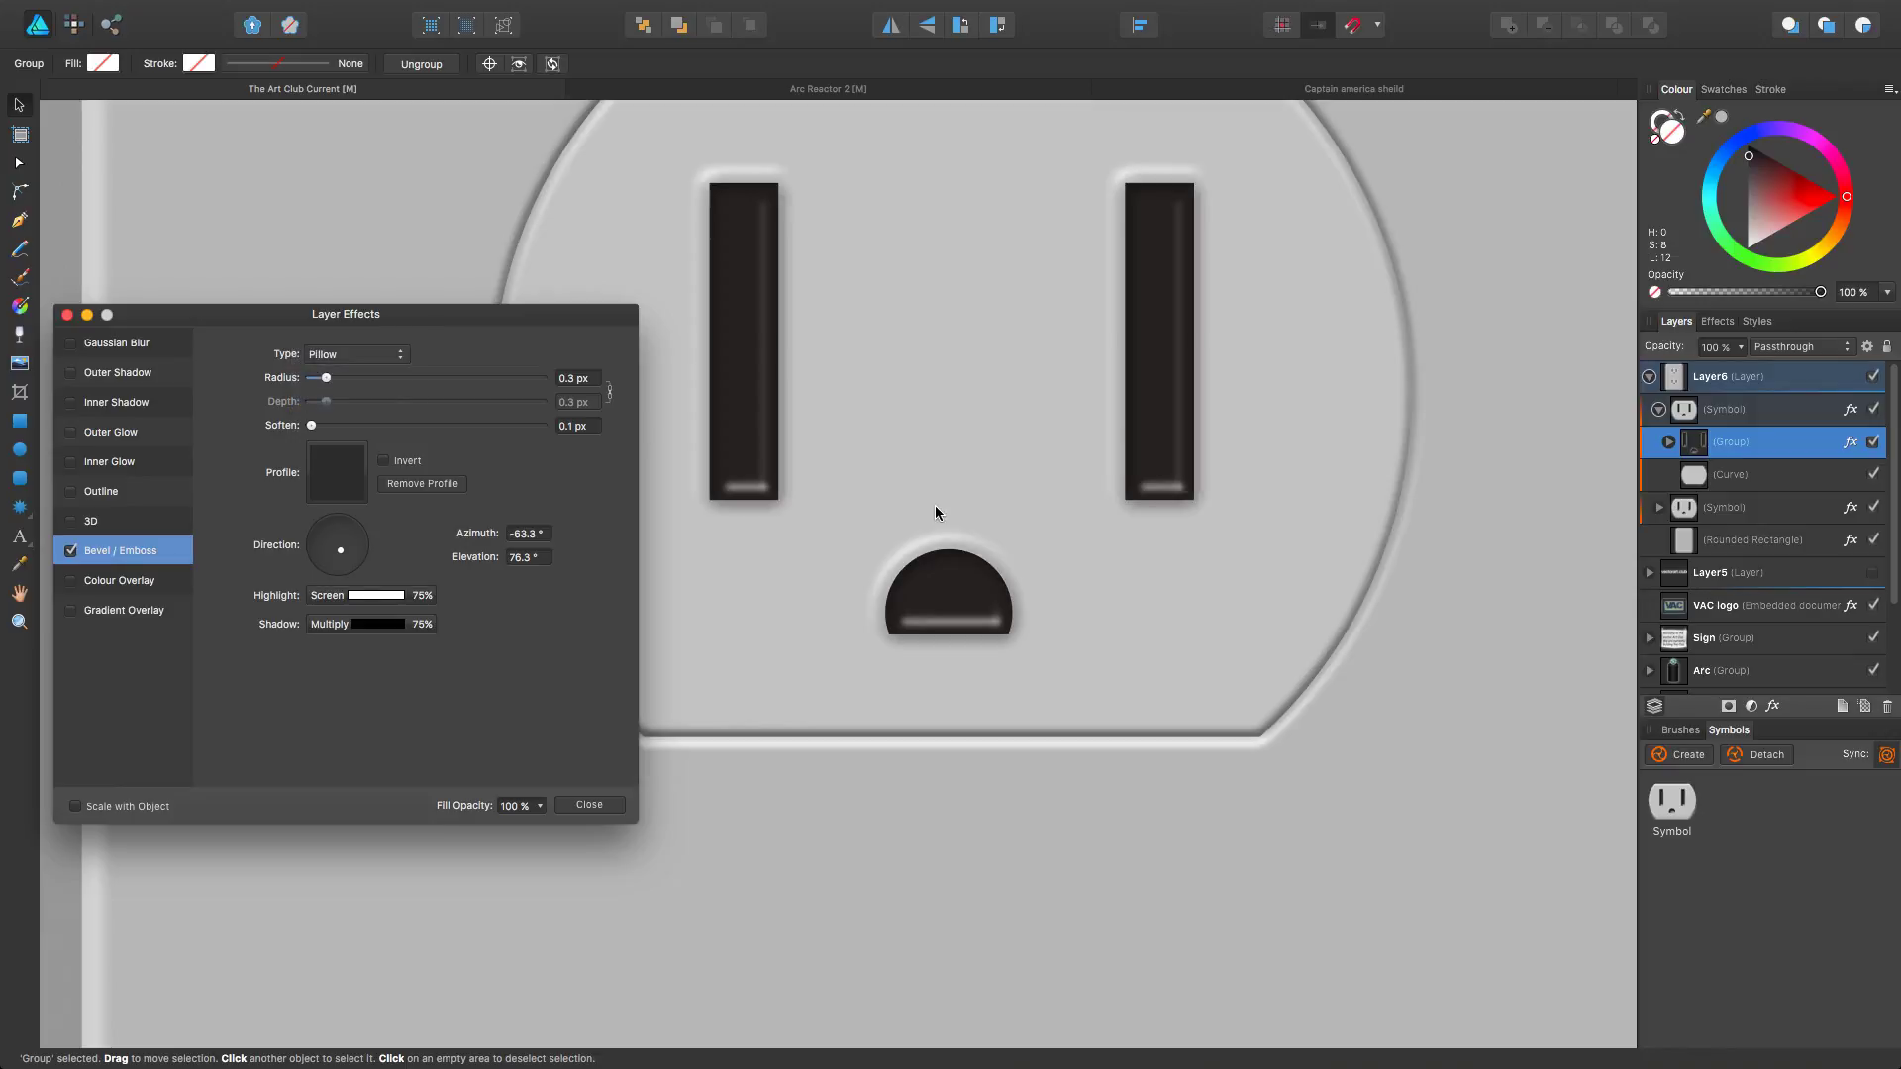
# Step: Set the lighting direction of the slots-and-hole group's Pillow bevel to azimuth -80.7° and elevation 80°
pyautogui.scroll(-2, 925, 511)
pyautogui.scroll(-1, 925, 510)
pyautogui.moveTo(341, 551); pyautogui.dragTo(338, 554)
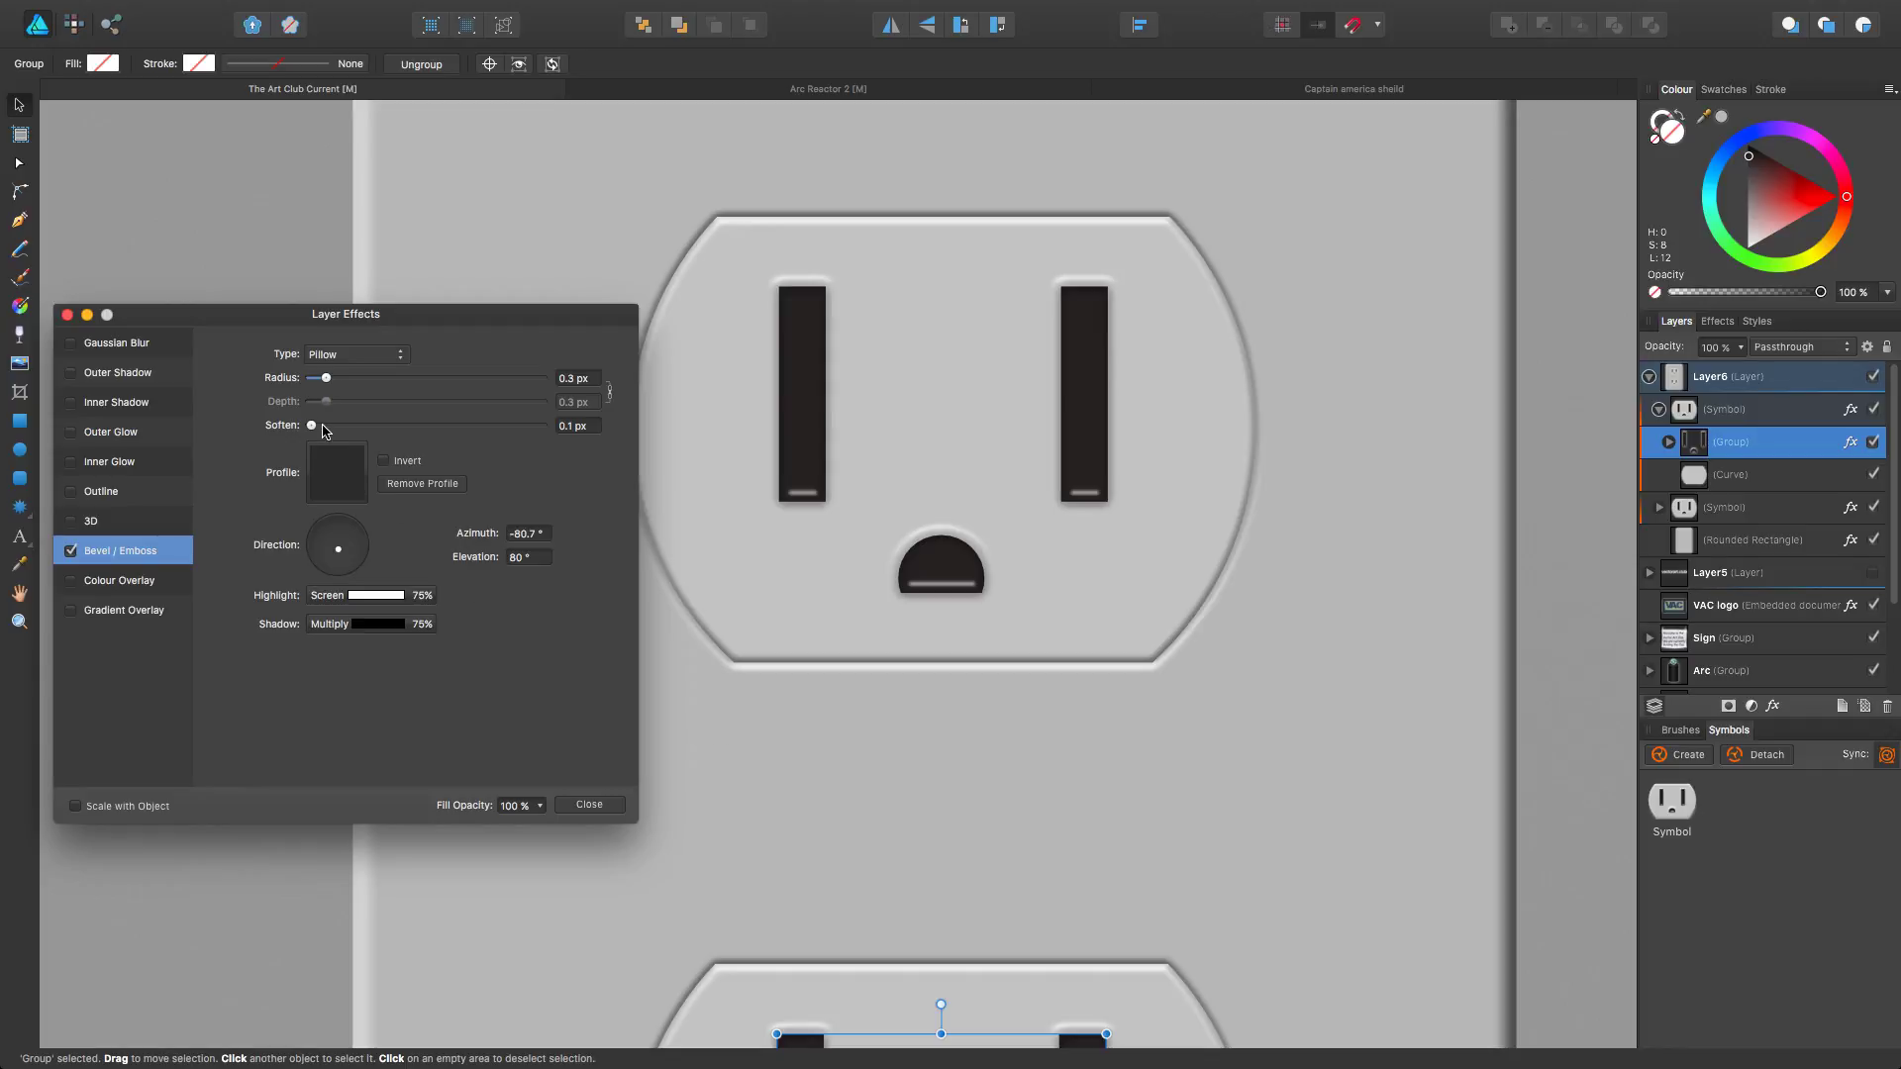
pyautogui.click(697, 728)
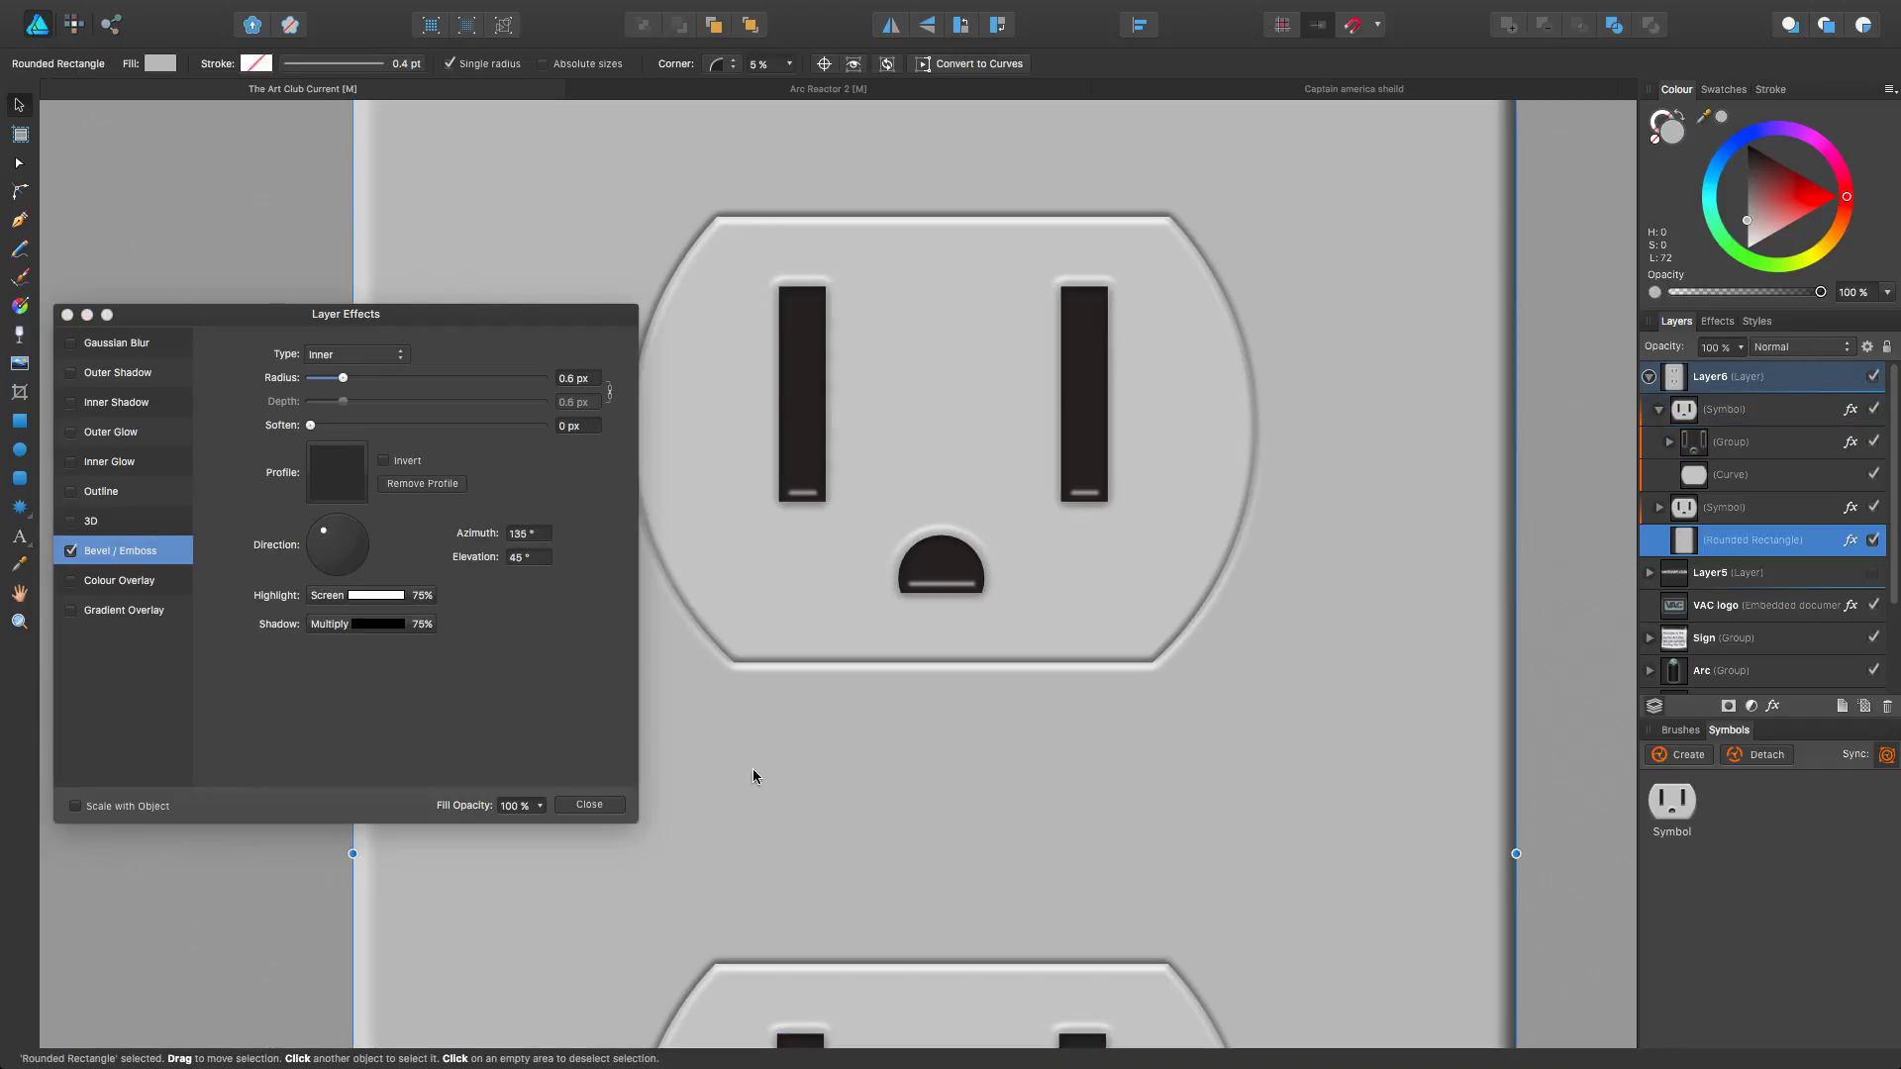
pyautogui.click(591, 804)
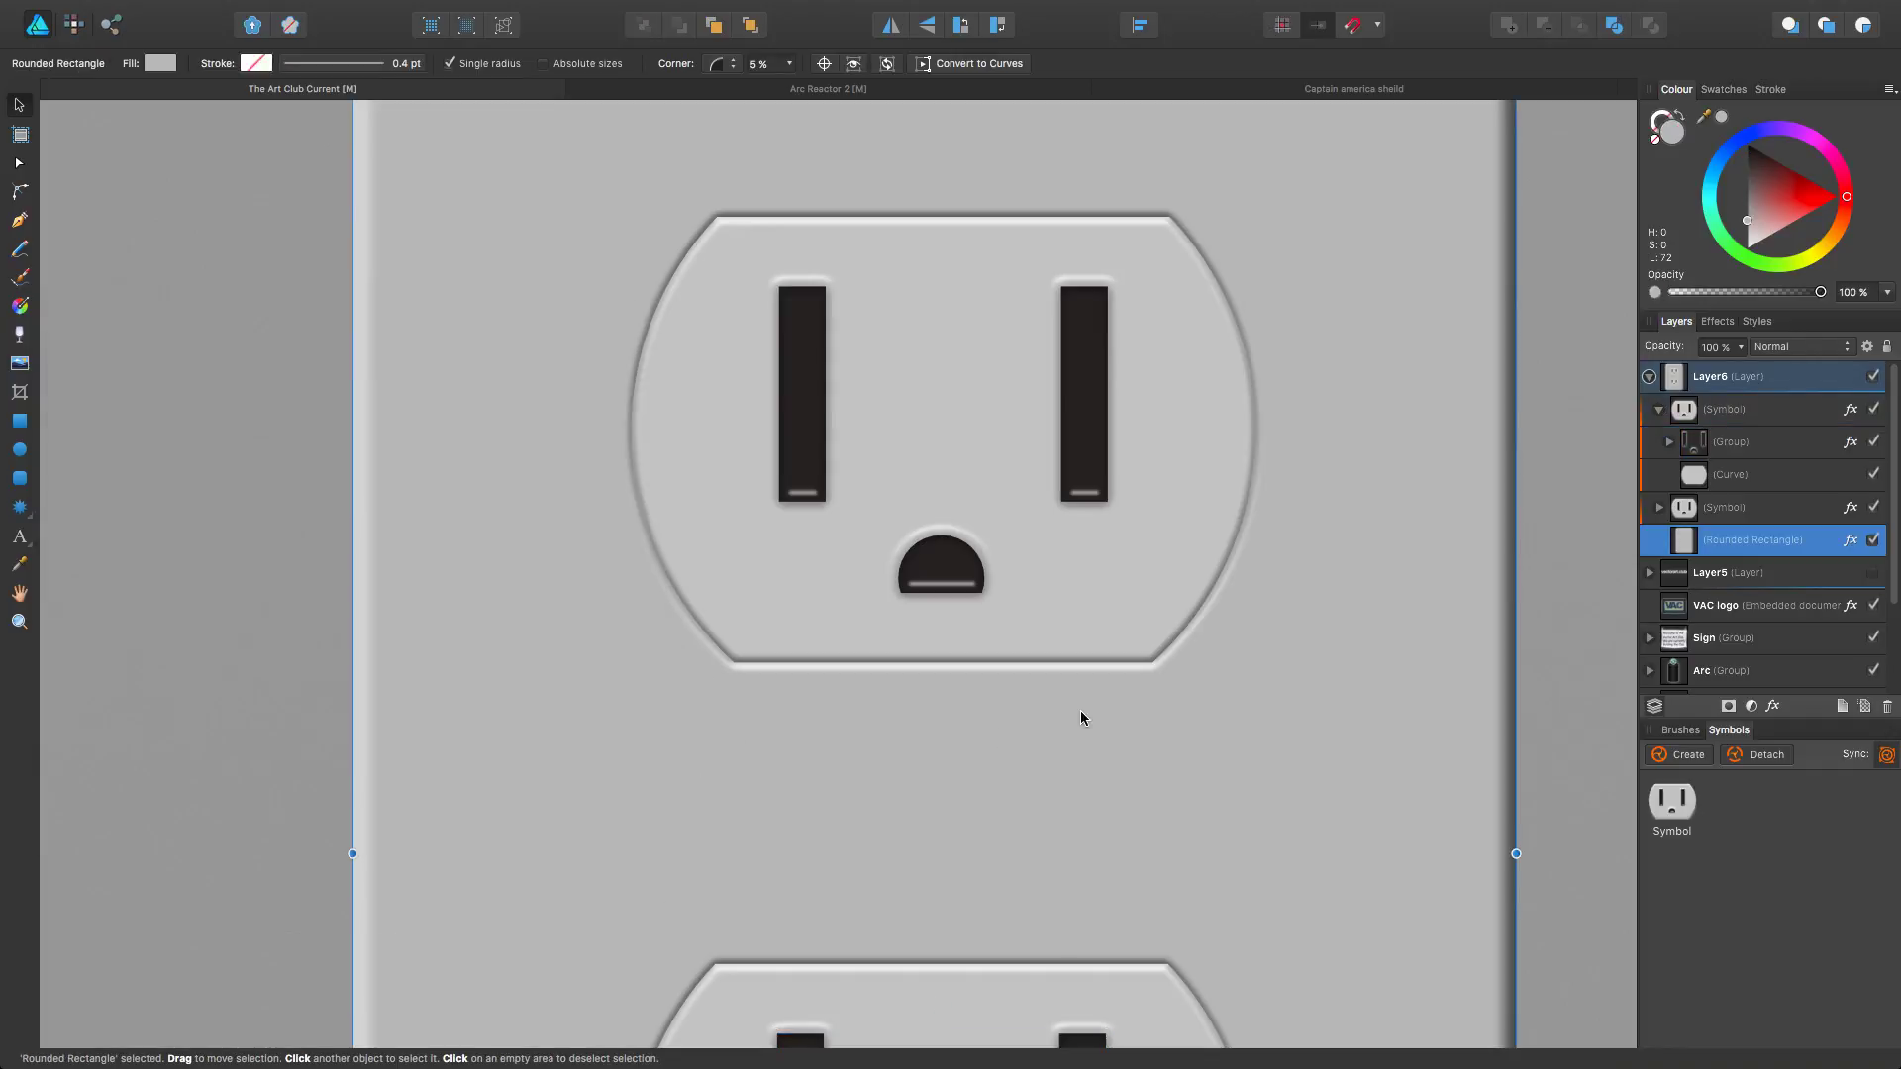
# Step: Add a new layer inside Layer6, placed between the socket symbols and the rounded-rectangle cover plate
pyautogui.scroll(-5, 940, 687)
pyautogui.moveTo(1006, 627); pyautogui.dragTo(967, 519)
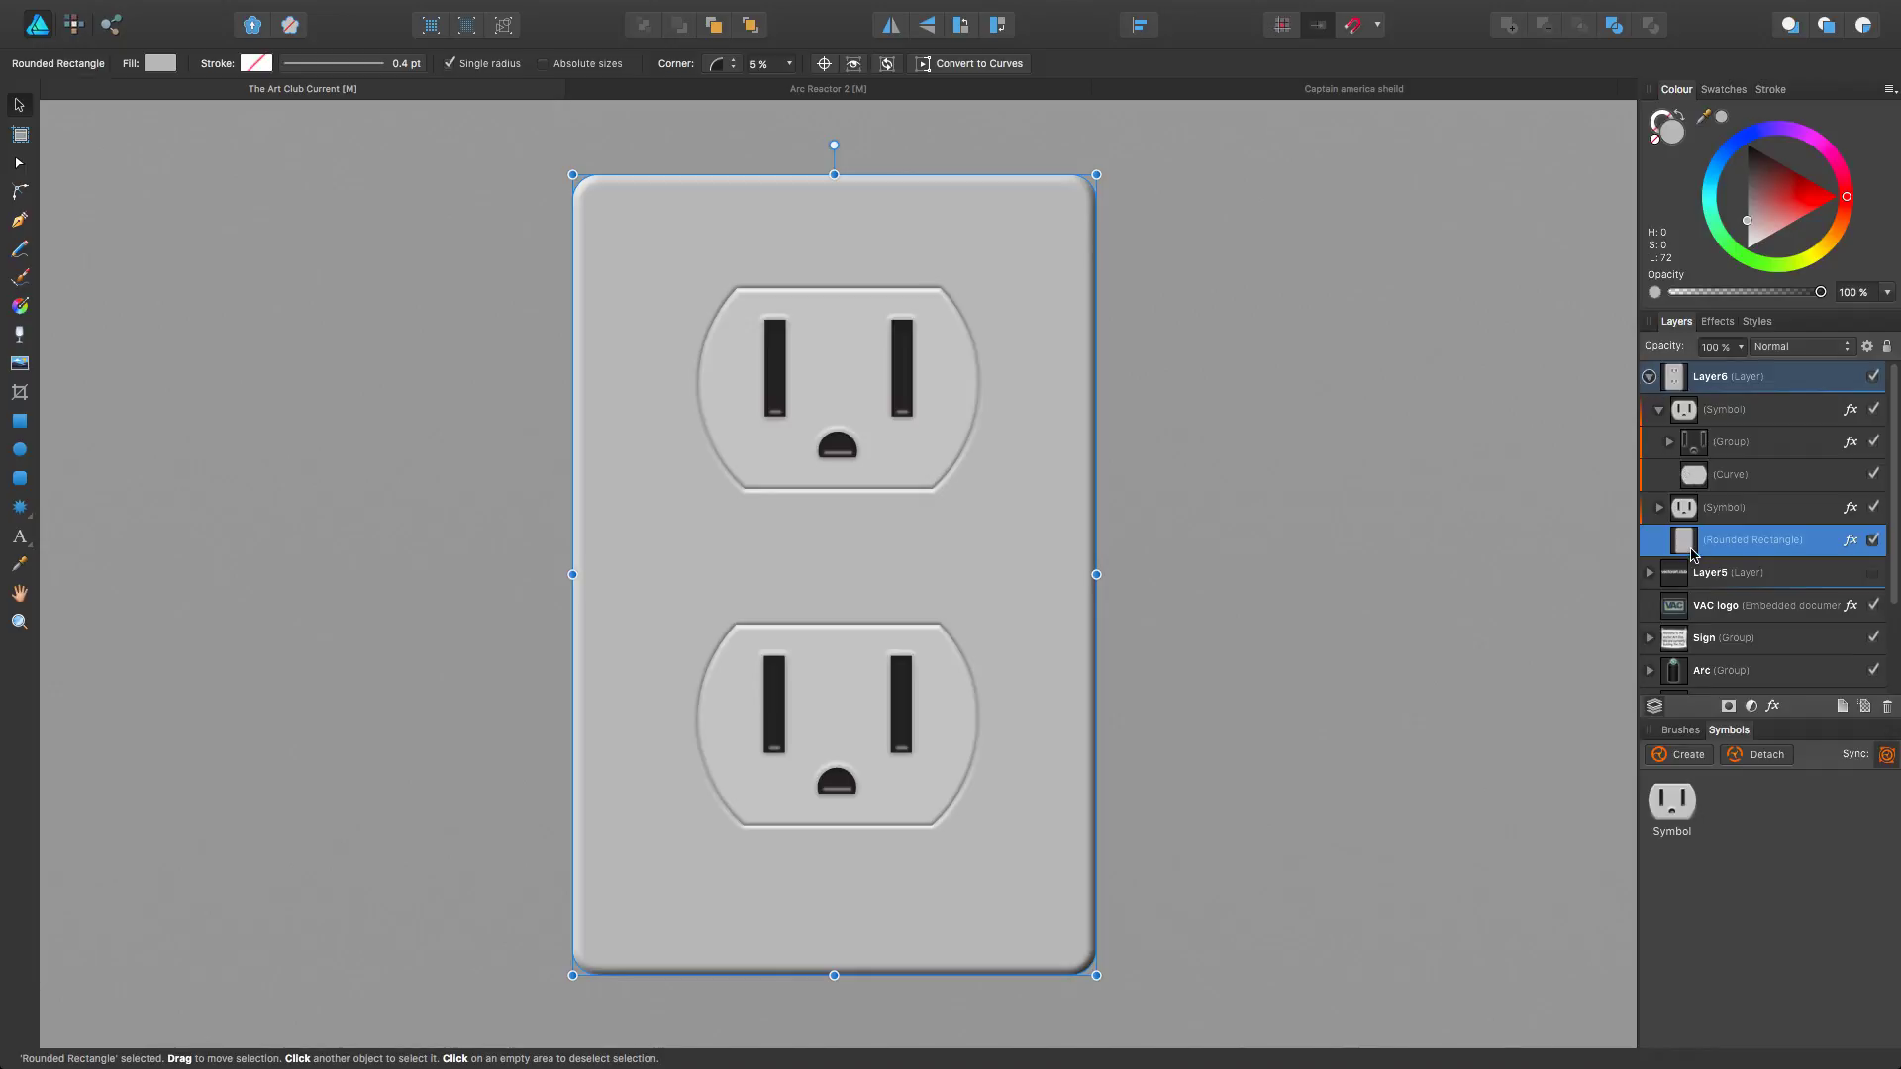
pyautogui.doubleClick(1736, 543)
pyautogui.click(1661, 413)
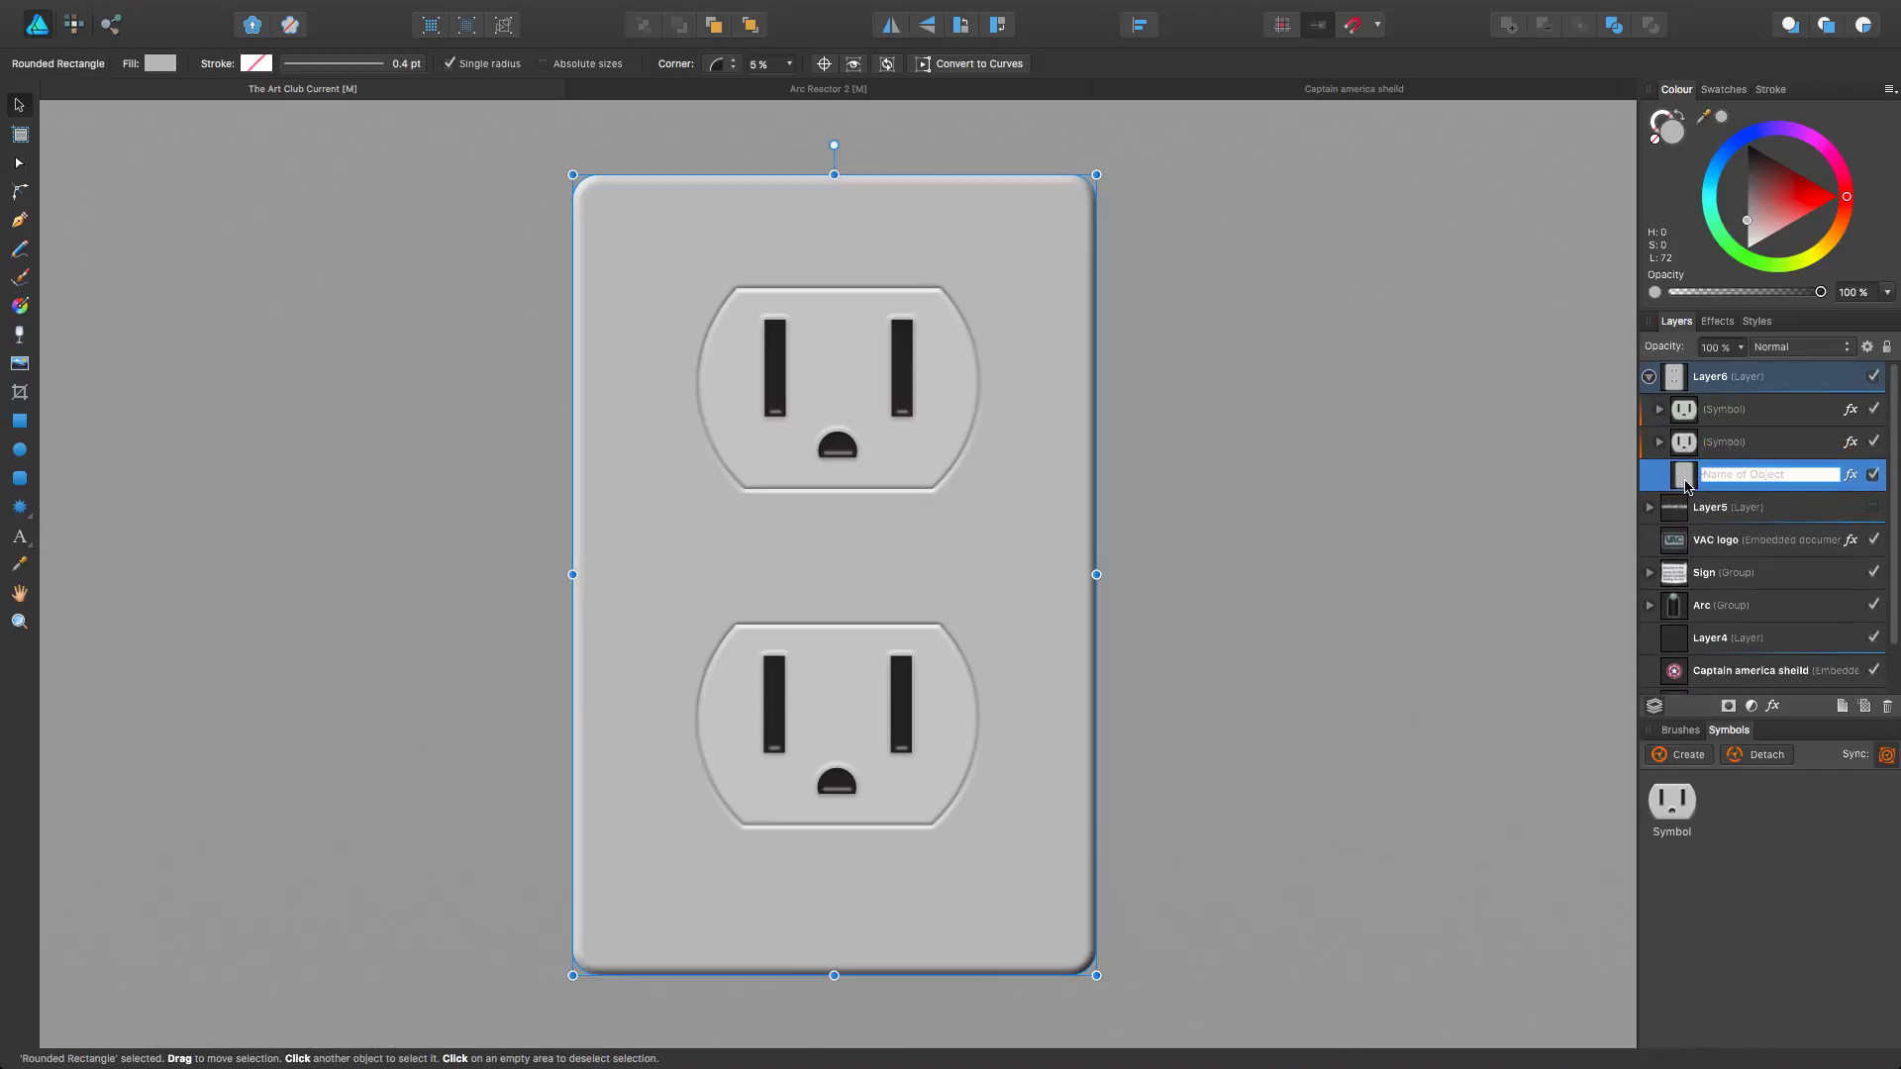
pyautogui.click(1842, 707)
pyautogui.moveTo(1683, 386); pyautogui.dragTo(1674, 502)
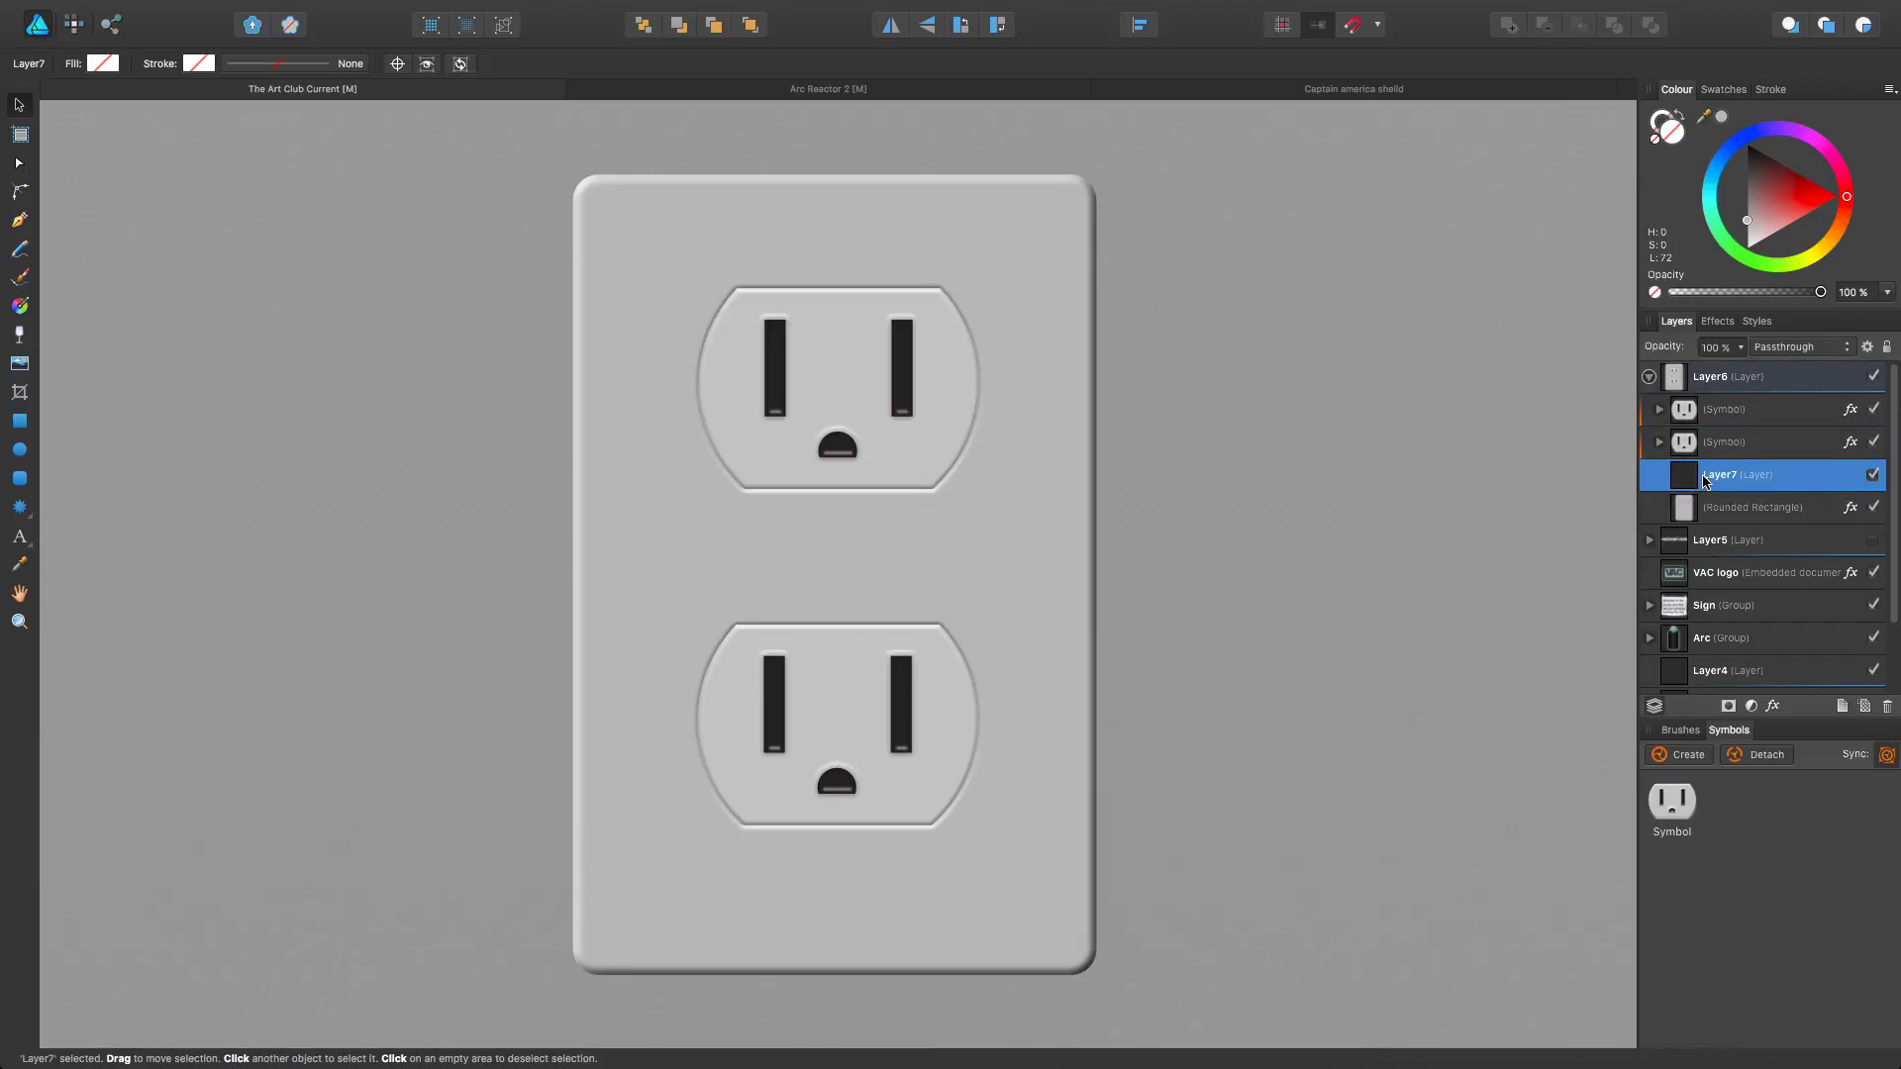
pyautogui.click(1649, 378)
pyautogui.click(1648, 378)
# Step: Draw a small circle for the screw head on the new layer, centred between the two socket faces
pyautogui.click(19, 449)
pyautogui.moveTo(818, 535); pyautogui.dragTo(869, 574)
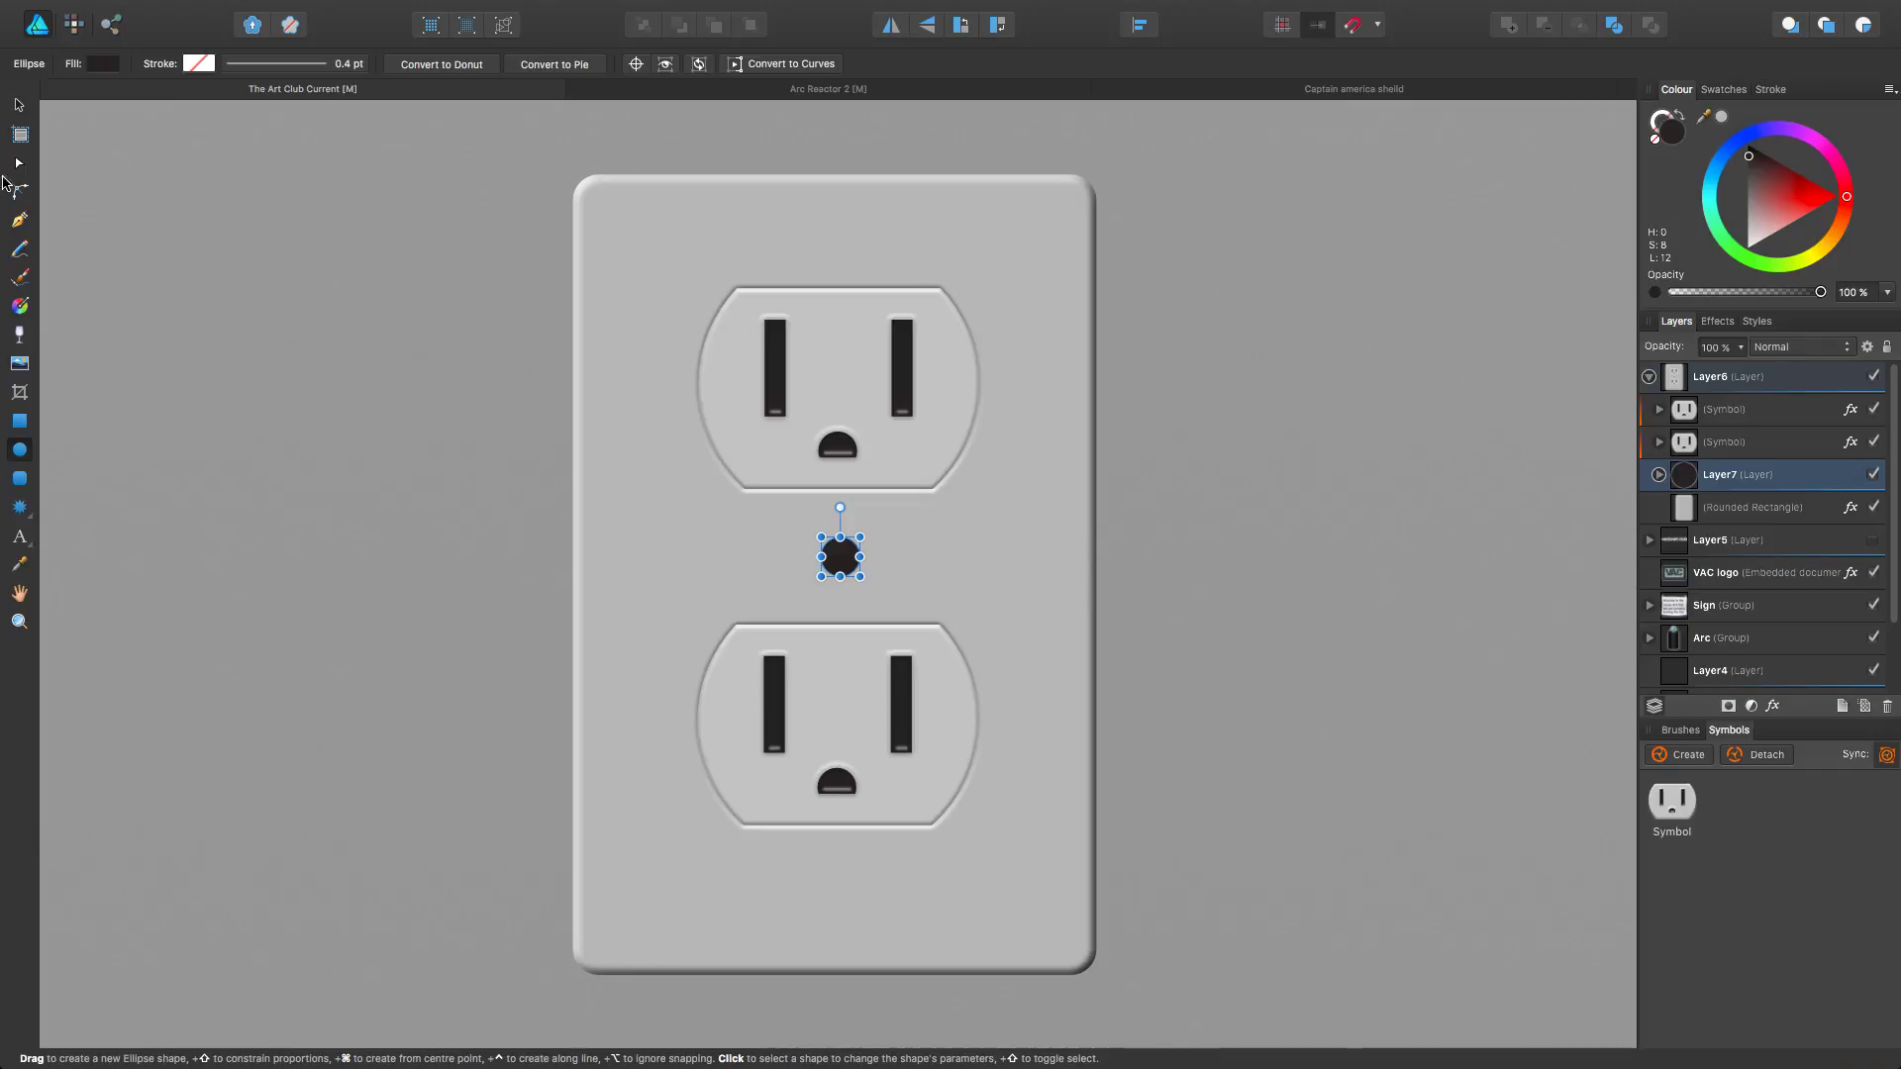
pyautogui.click(19, 105)
pyautogui.scroll(1, 844, 562)
pyautogui.scroll(2, 845, 561)
pyautogui.moveTo(829, 558); pyautogui.dragTo(832, 559)
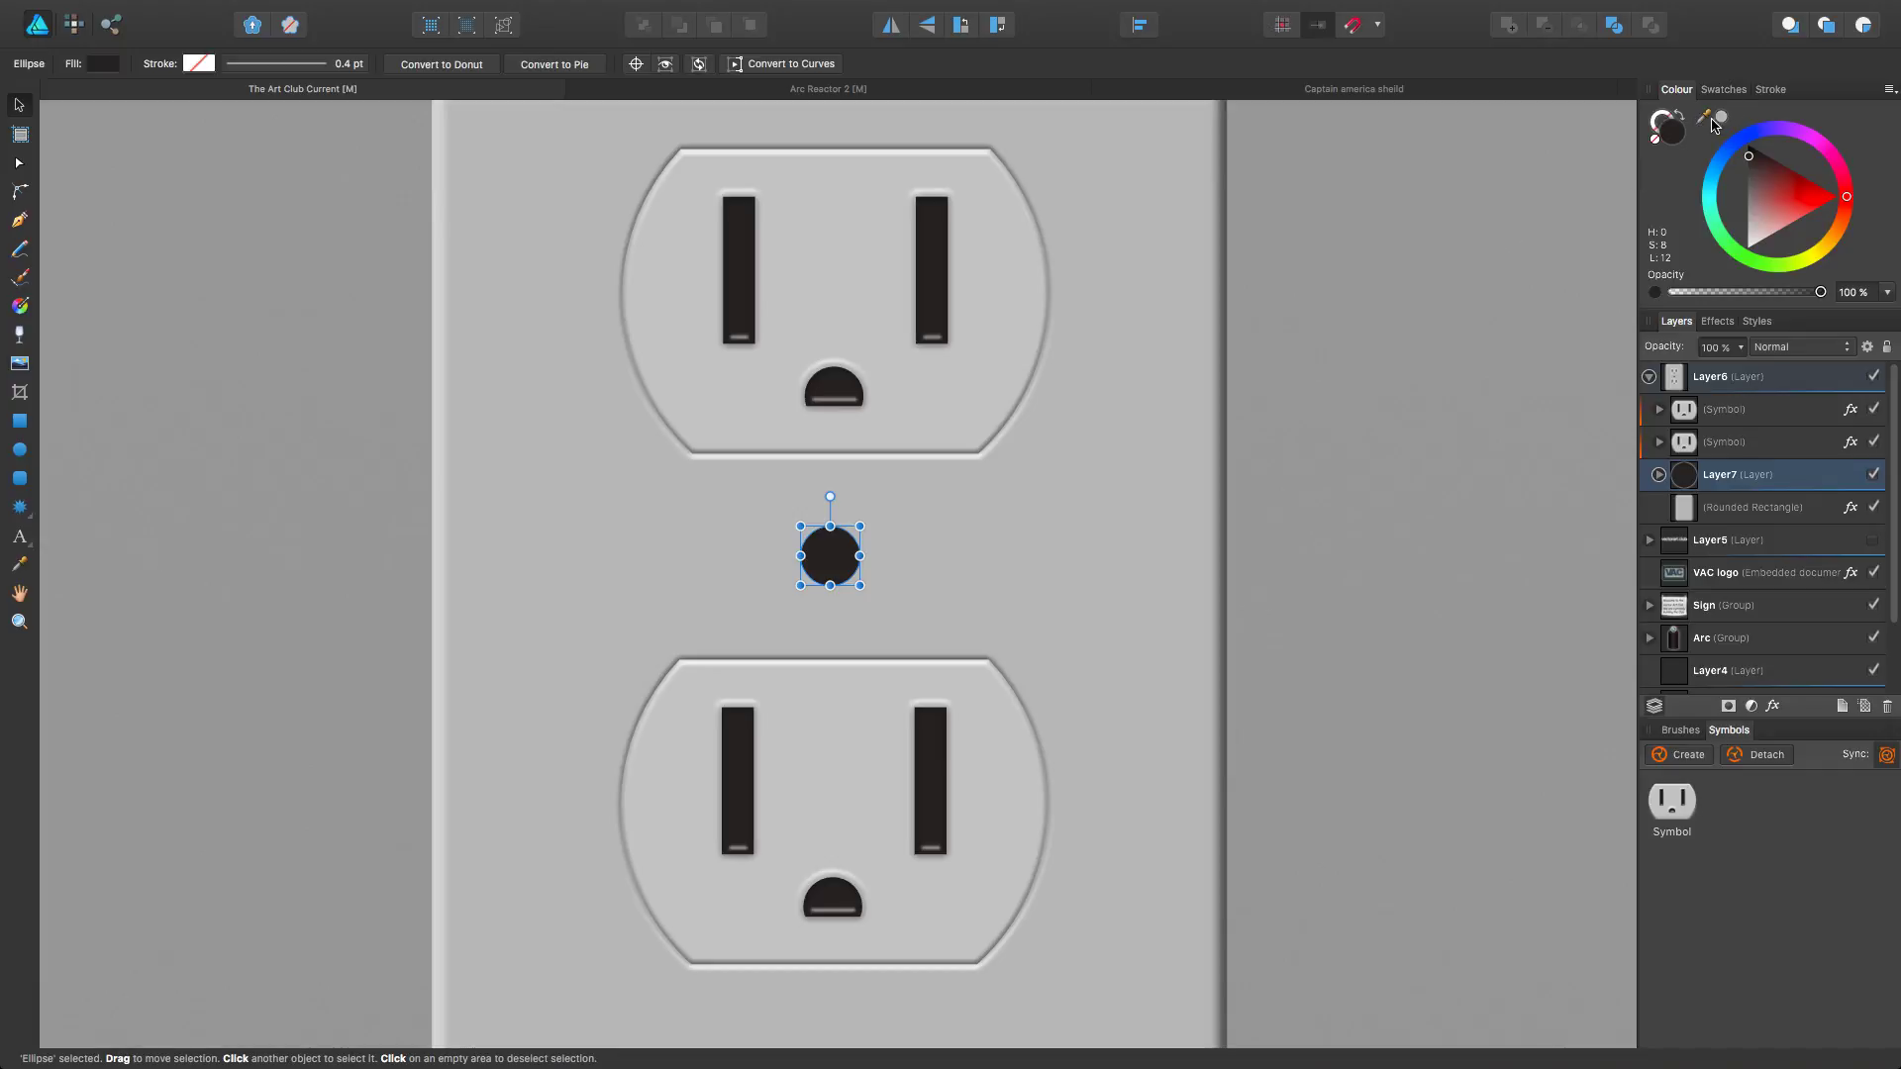
# Step: Fill the screw-head circle with grey sampled from the cover plate and lighten it to a lightness of 79
pyautogui.moveTo(1706, 120); pyautogui.dragTo(1020, 532)
pyautogui.click(1720, 117)
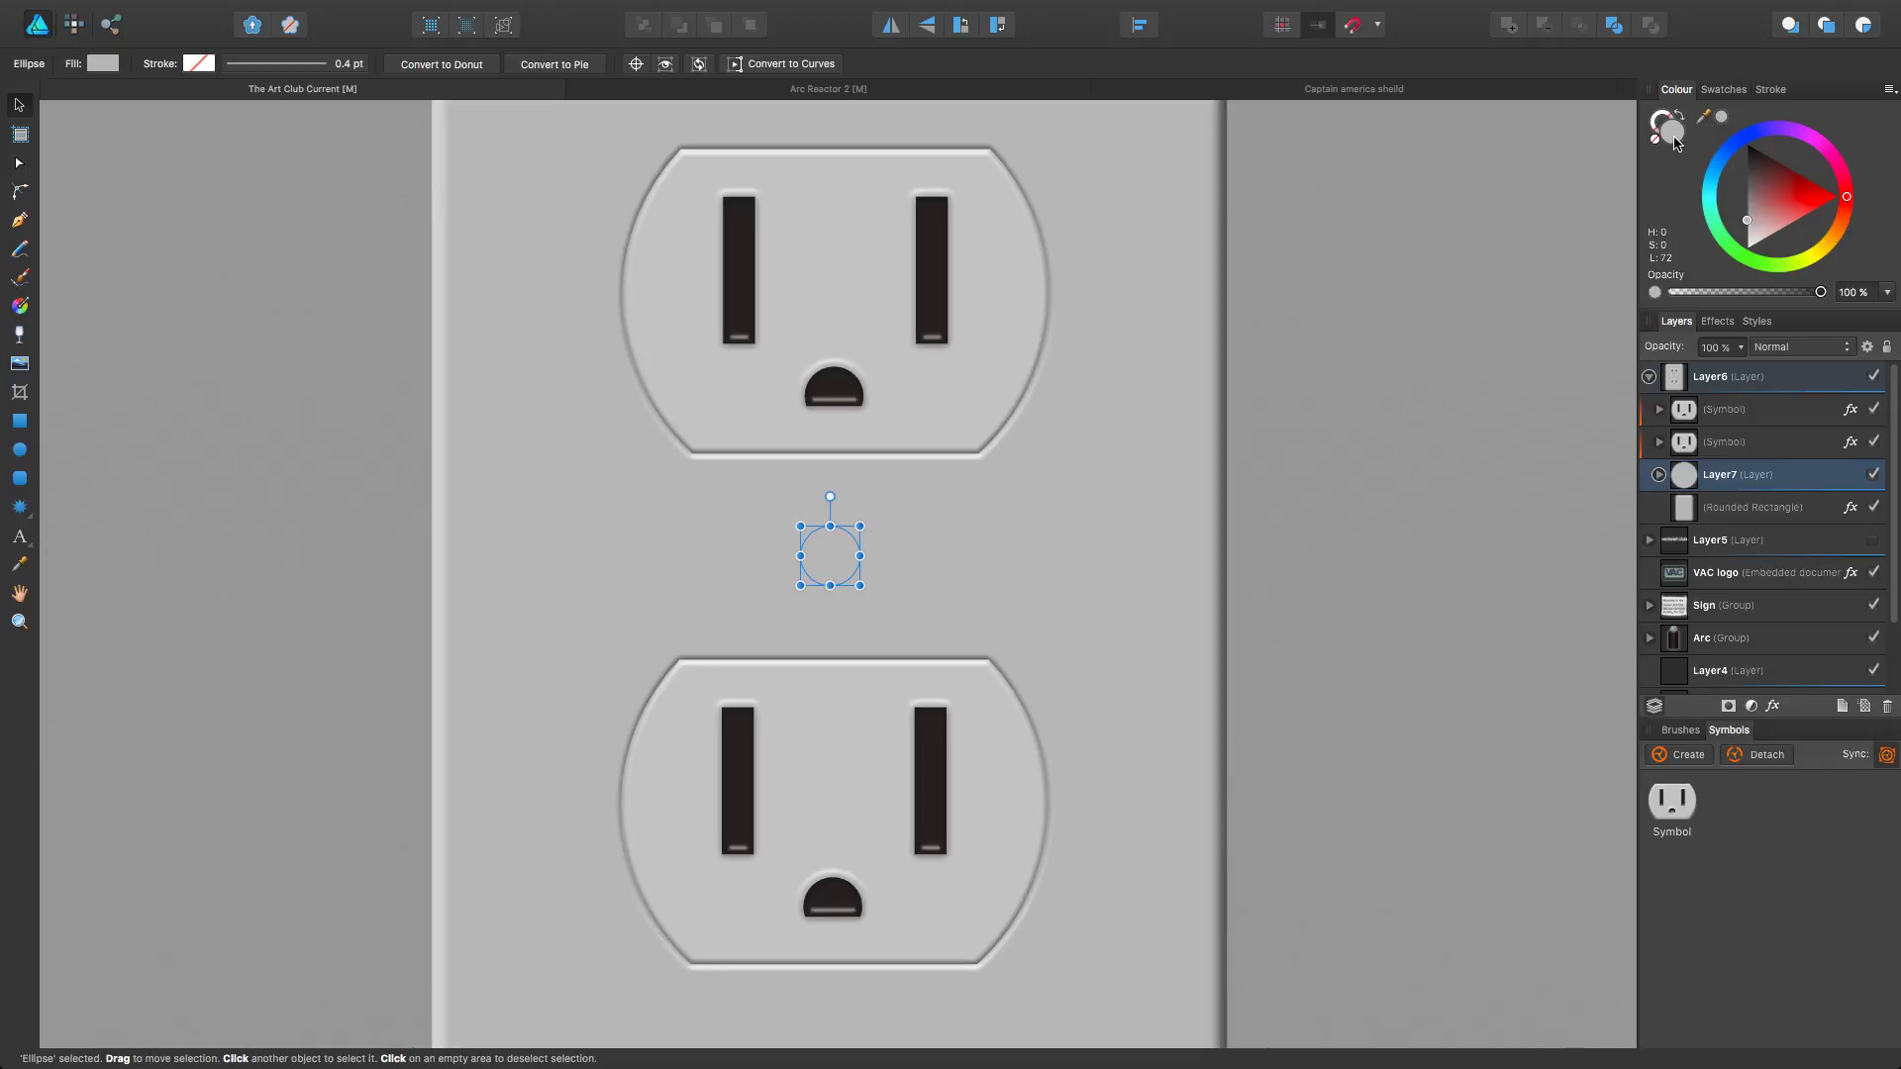
pyautogui.moveTo(1749, 226); pyautogui.dragTo(1748, 227)
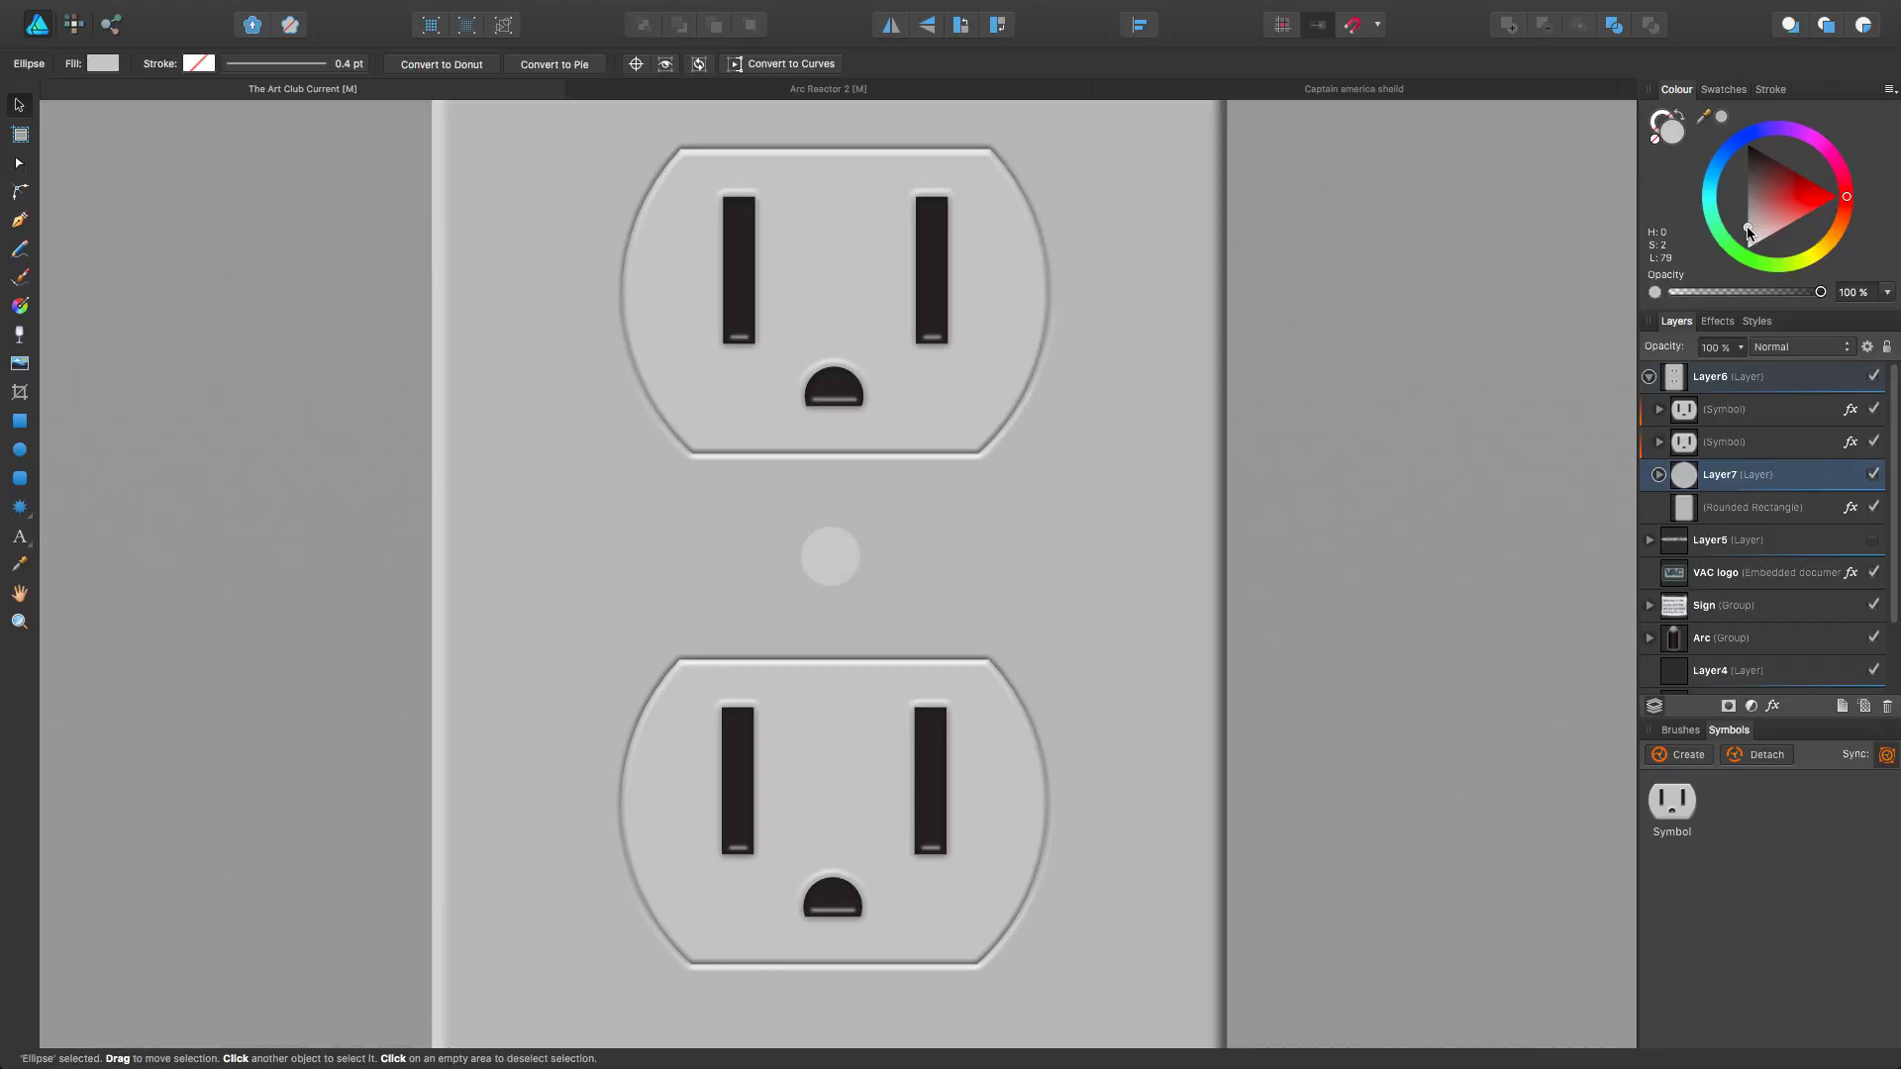
pyautogui.moveTo(1748, 232); pyautogui.dragTo(1746, 227)
# Step: Draw a thin horizontal rectangle across the middle of the circle and subtract it to cut the screw slot
pyautogui.scroll(5, 829, 562)
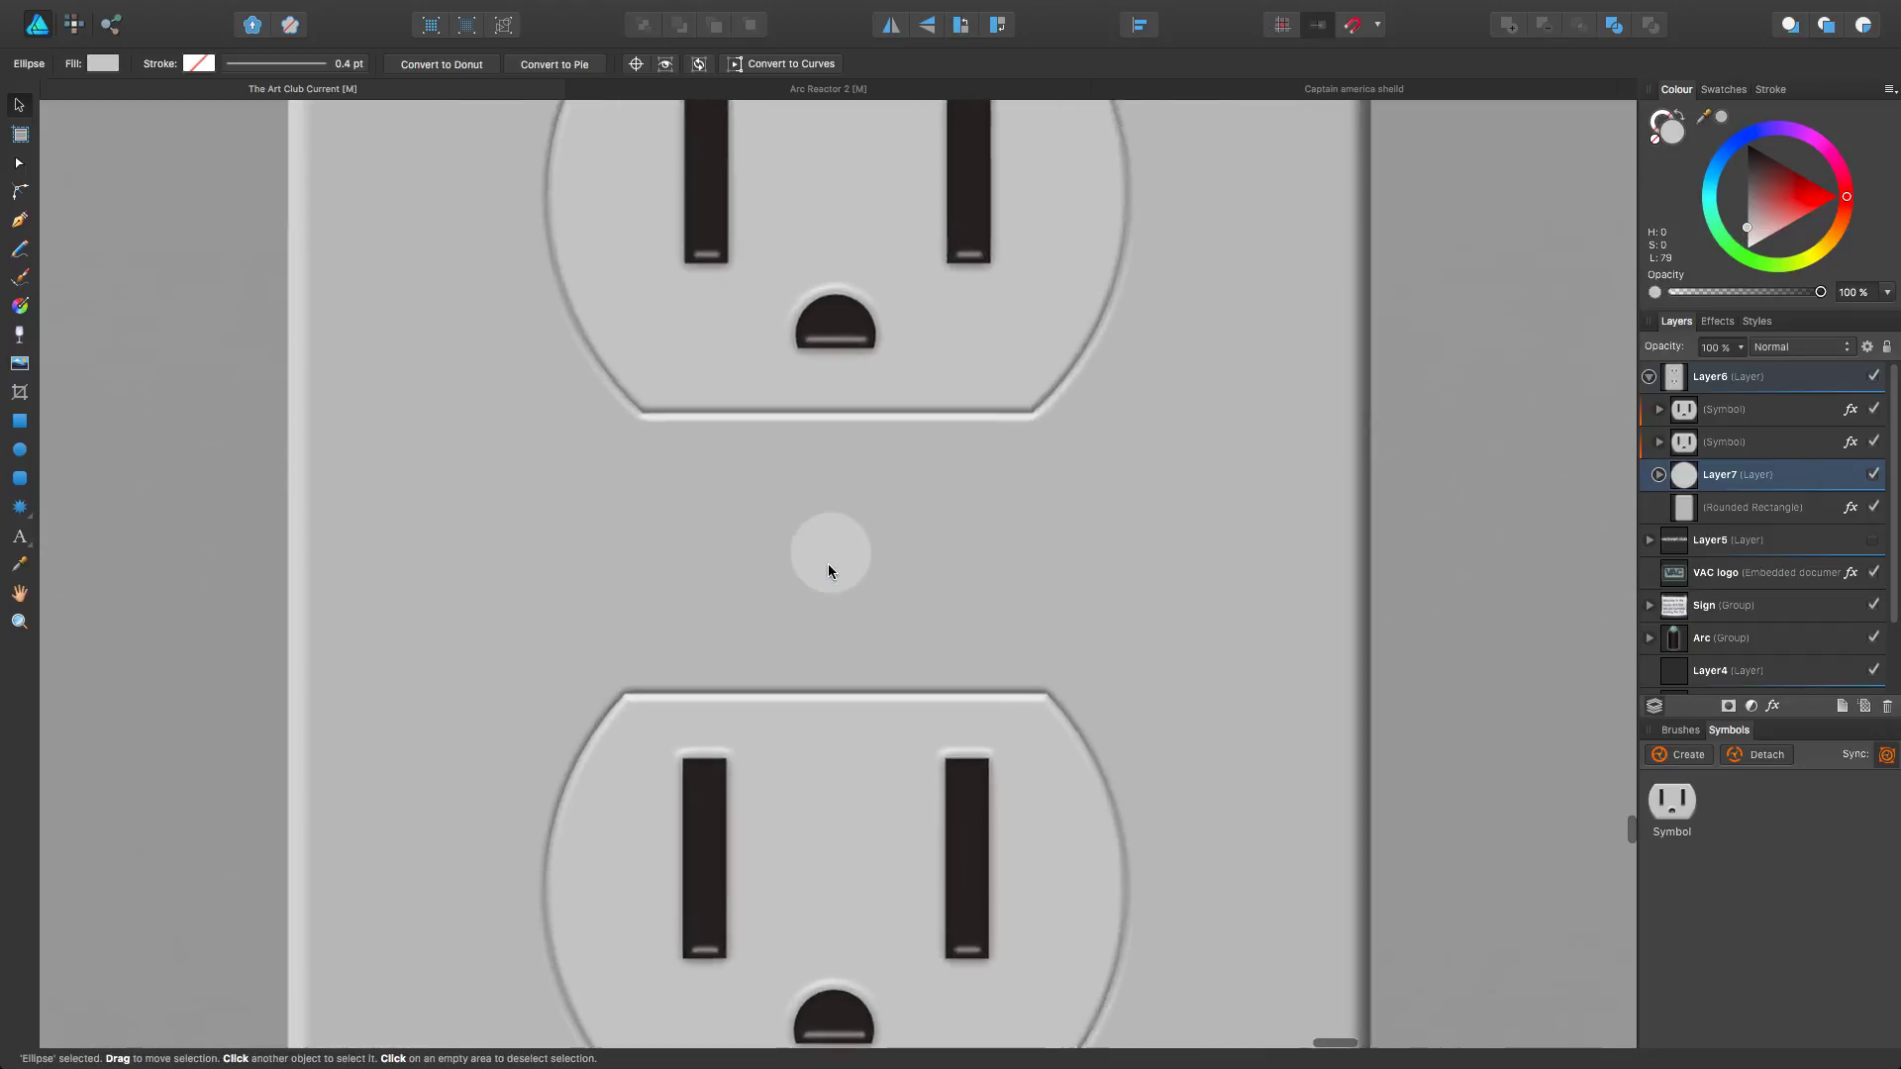
pyautogui.click(20, 423)
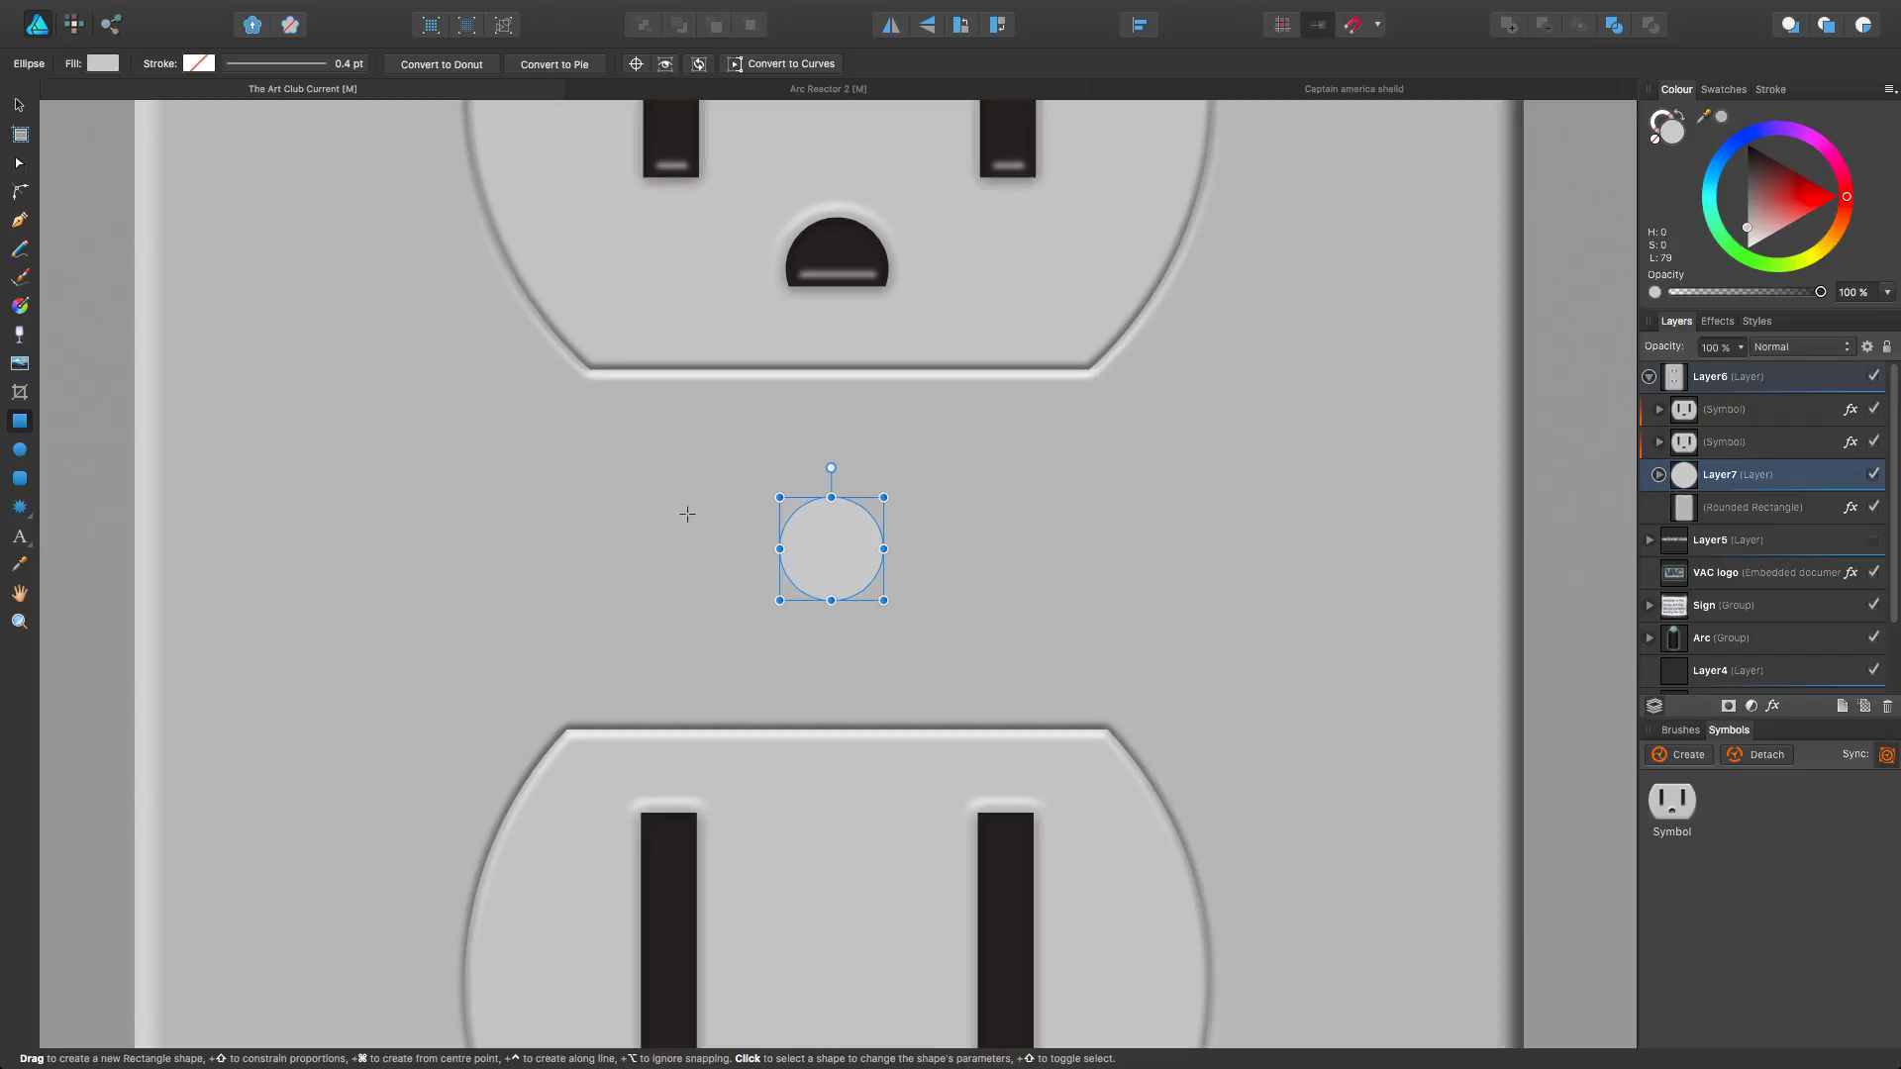
pyautogui.moveTo(762, 540); pyautogui.dragTo(900, 558)
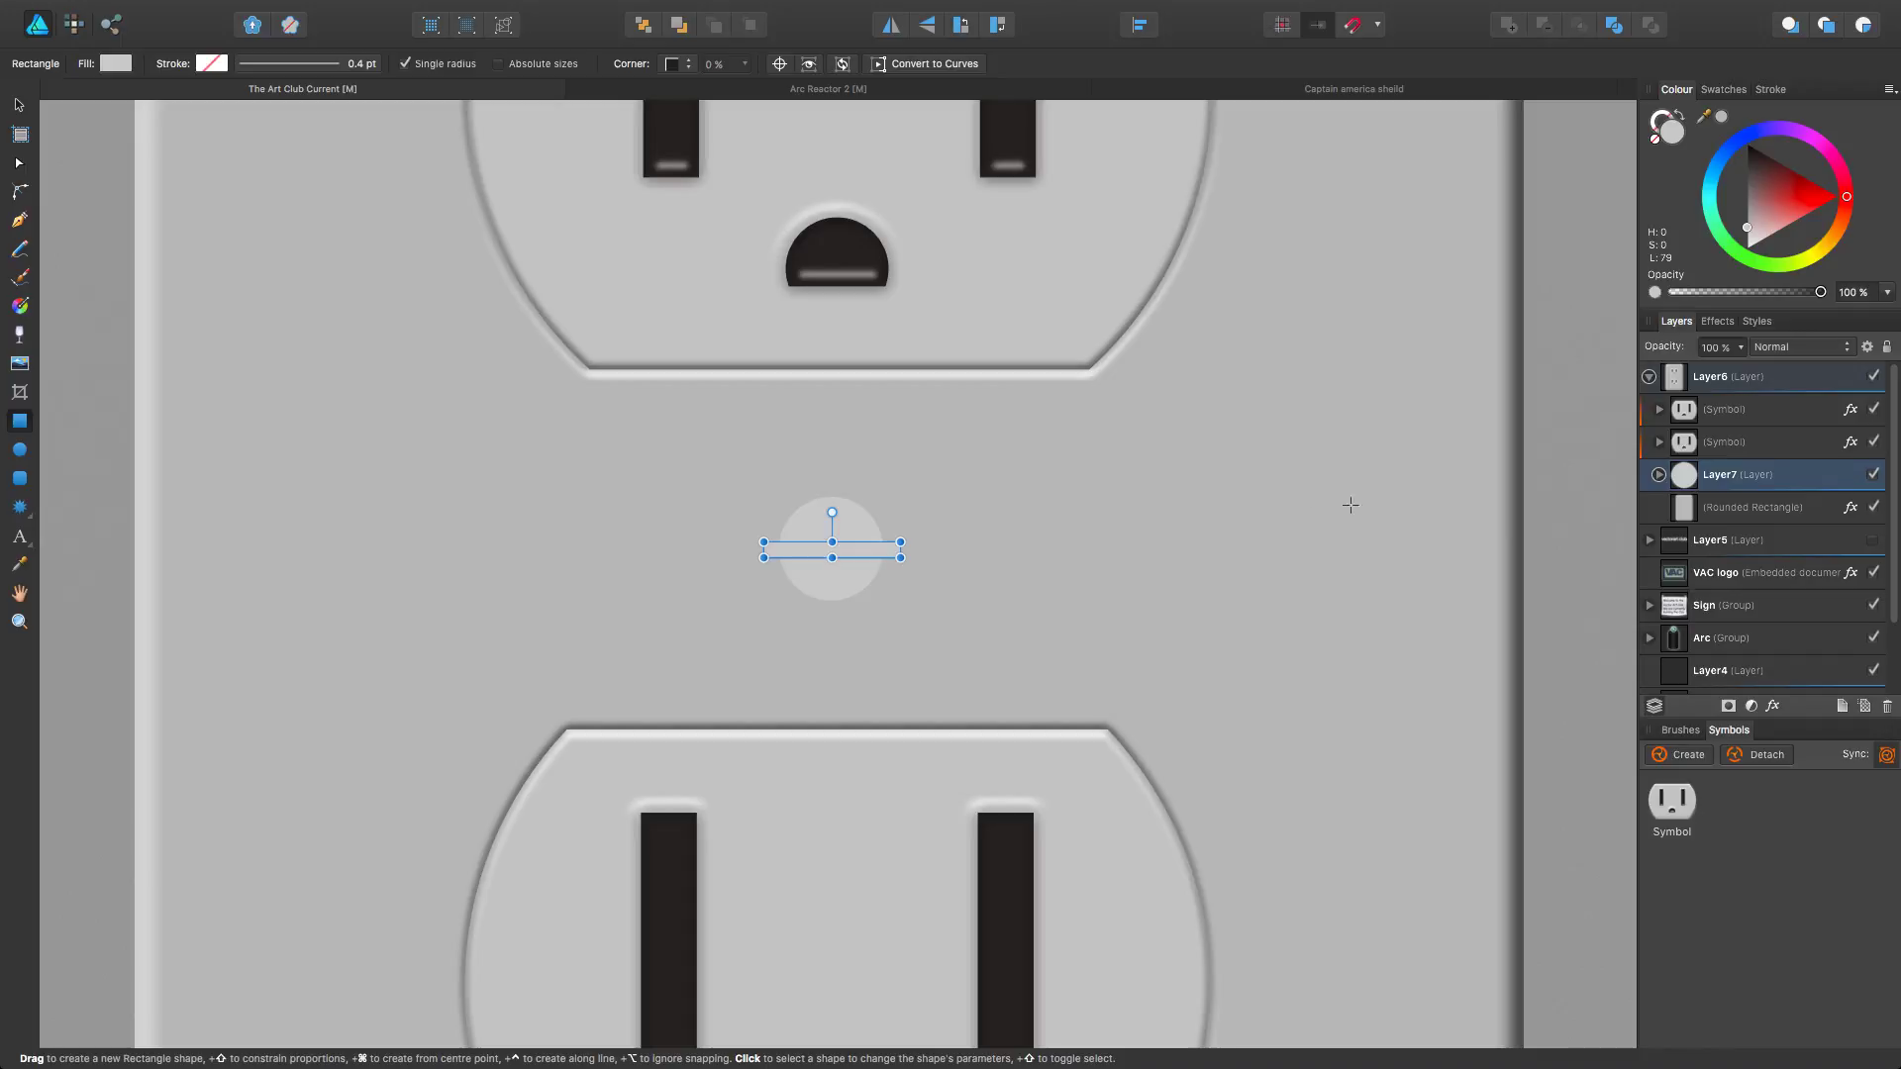
pyautogui.click(1659, 476)
pyautogui.keyDown('shift'); pyautogui.click(1699, 542); pyautogui.keyUp('shift')
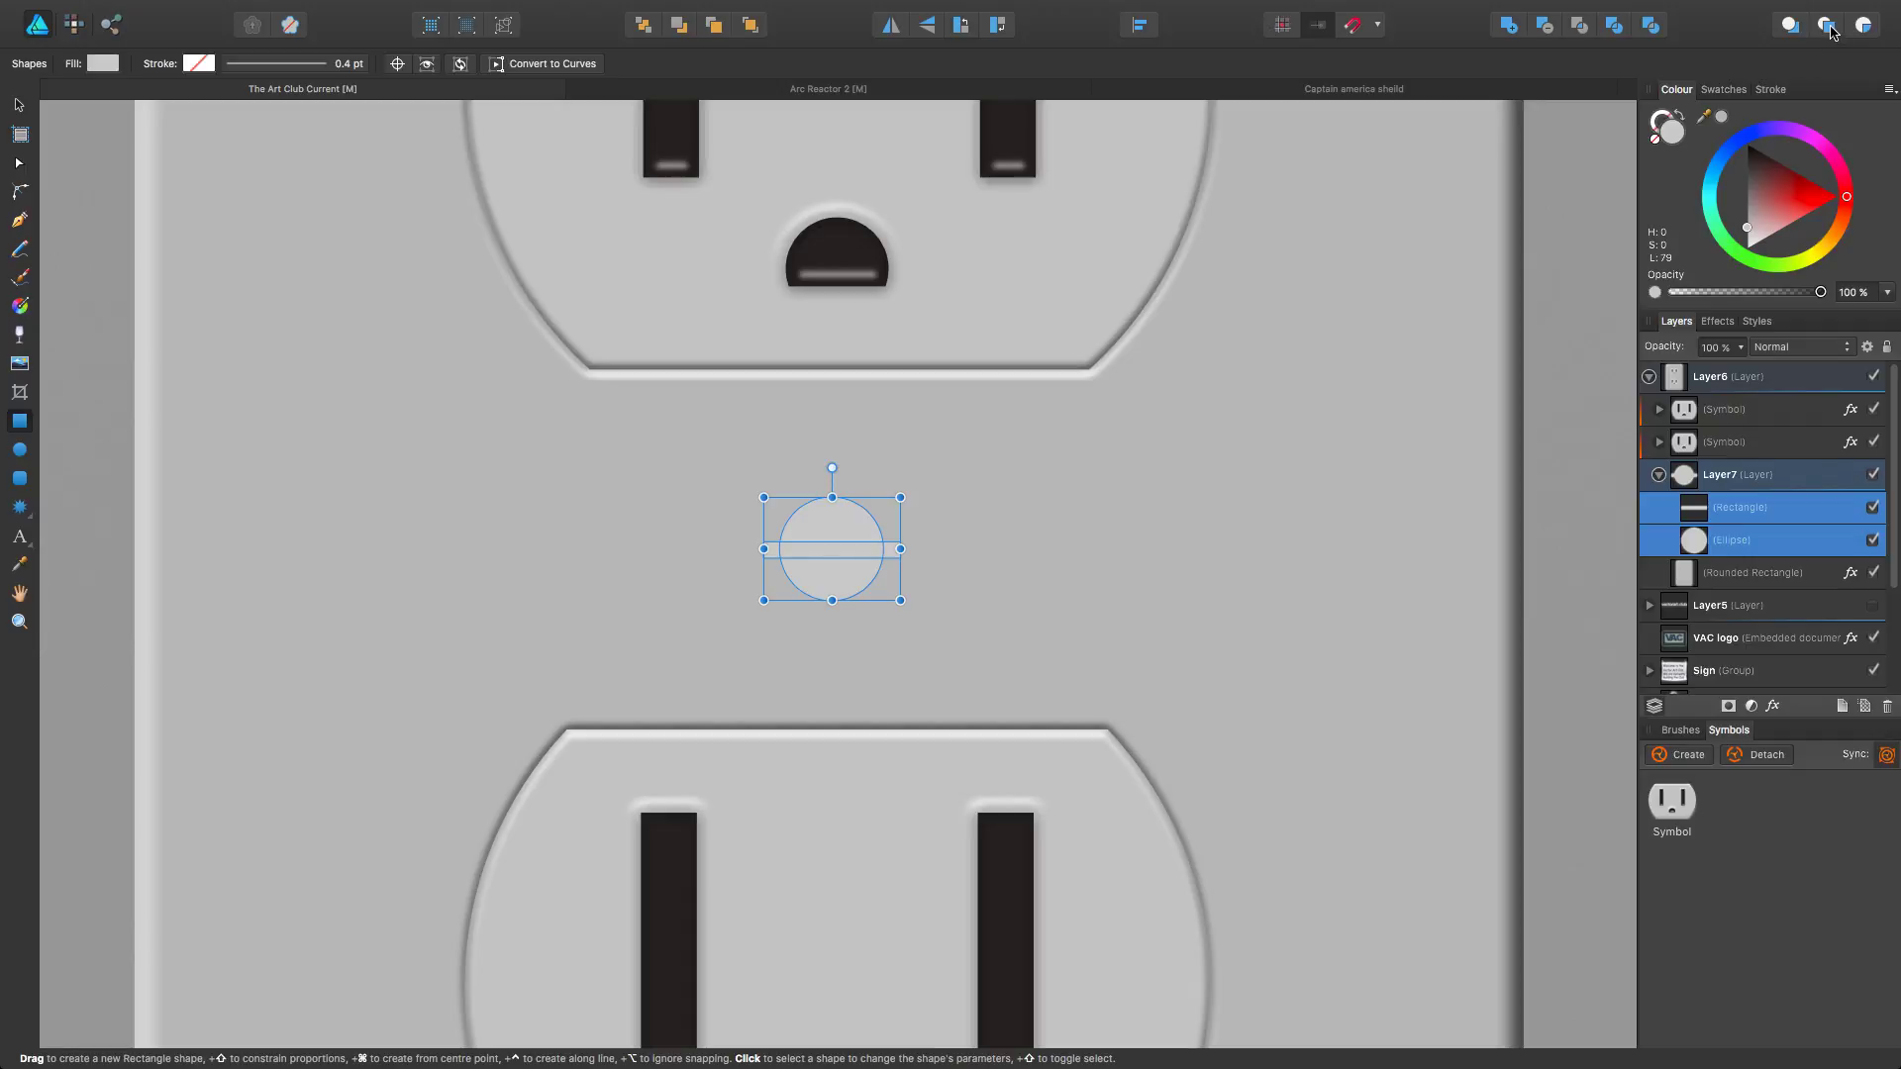
pyautogui.click(1549, 28)
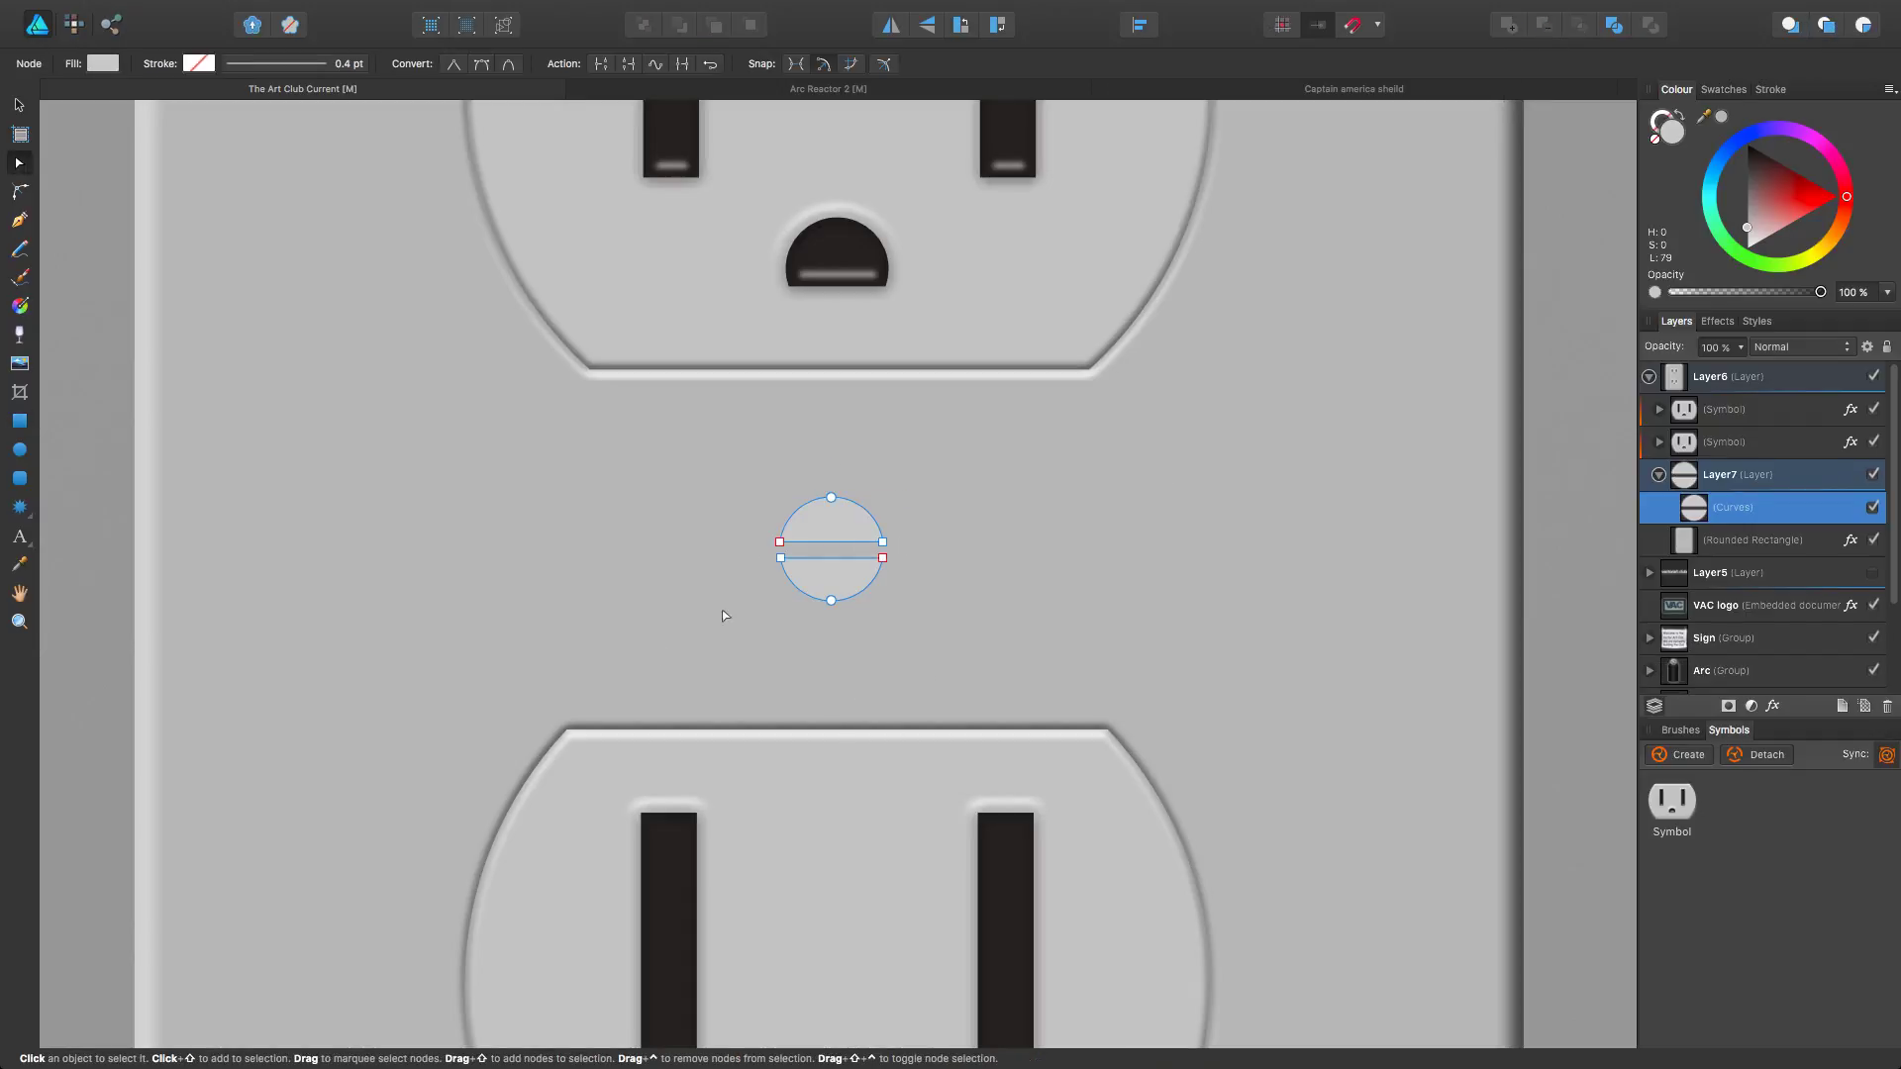
pyautogui.click(1874, 508)
pyautogui.click(1873, 508)
# Step: Try a Bevel/Emboss with a 0.2 px radius on the slotted screw head, using Pillow and Outer types, and remove it again
pyautogui.click(1774, 706)
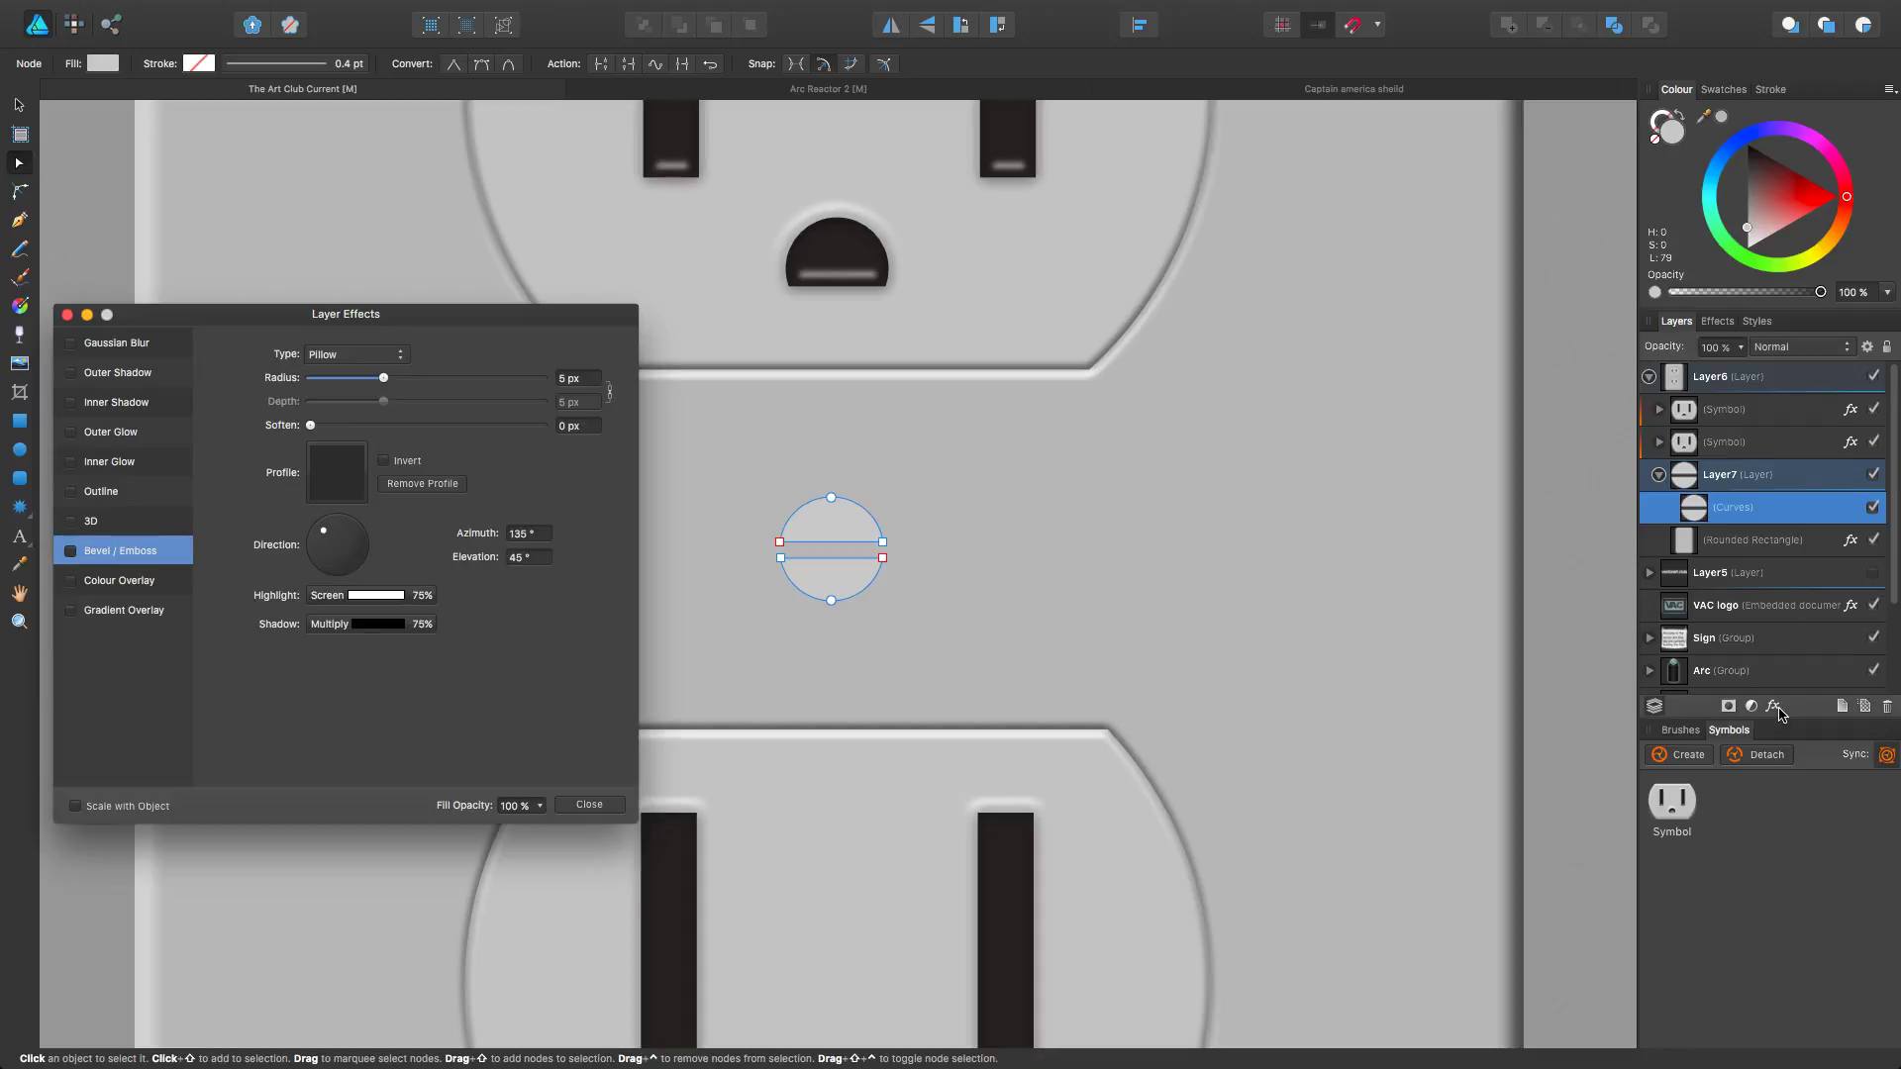
pyautogui.click(70, 551)
pyautogui.moveTo(383, 378); pyautogui.dragTo(322, 384)
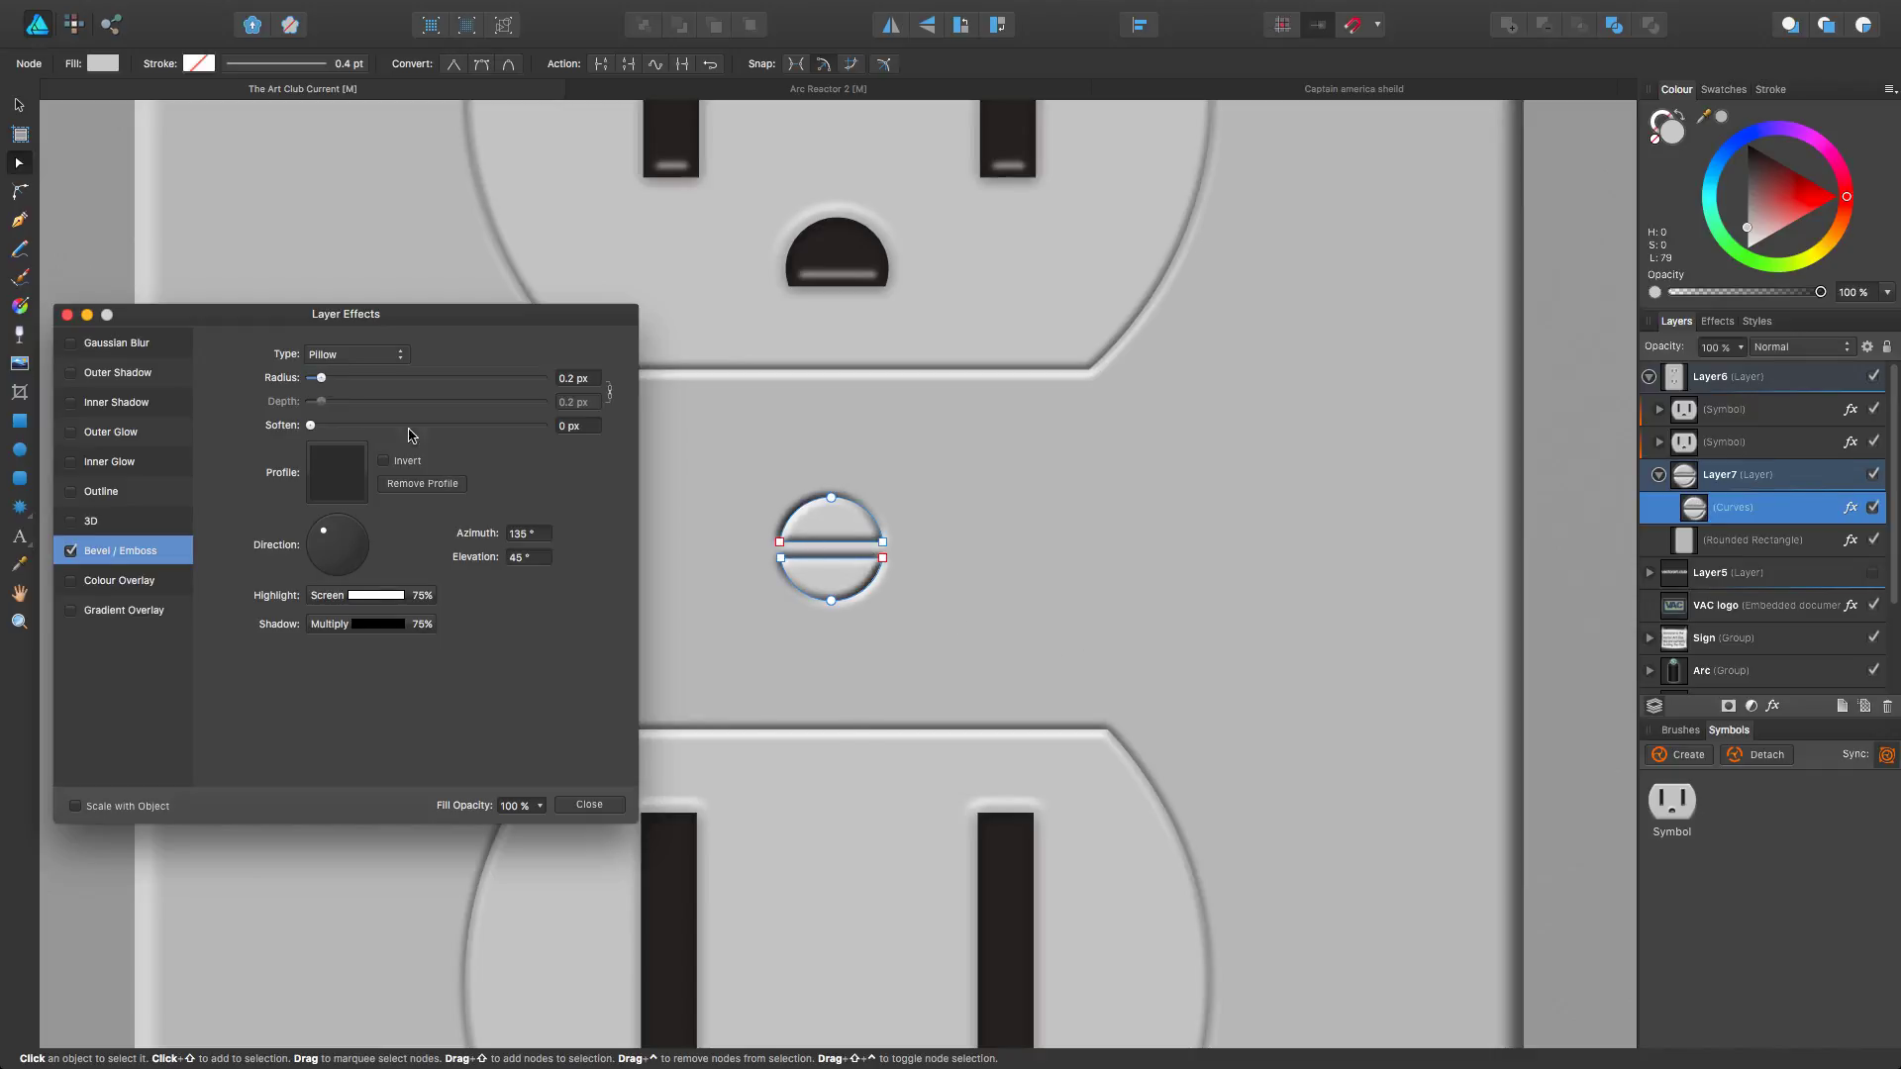
pyautogui.click(382, 357)
pyautogui.click(358, 345)
pyautogui.click(355, 341)
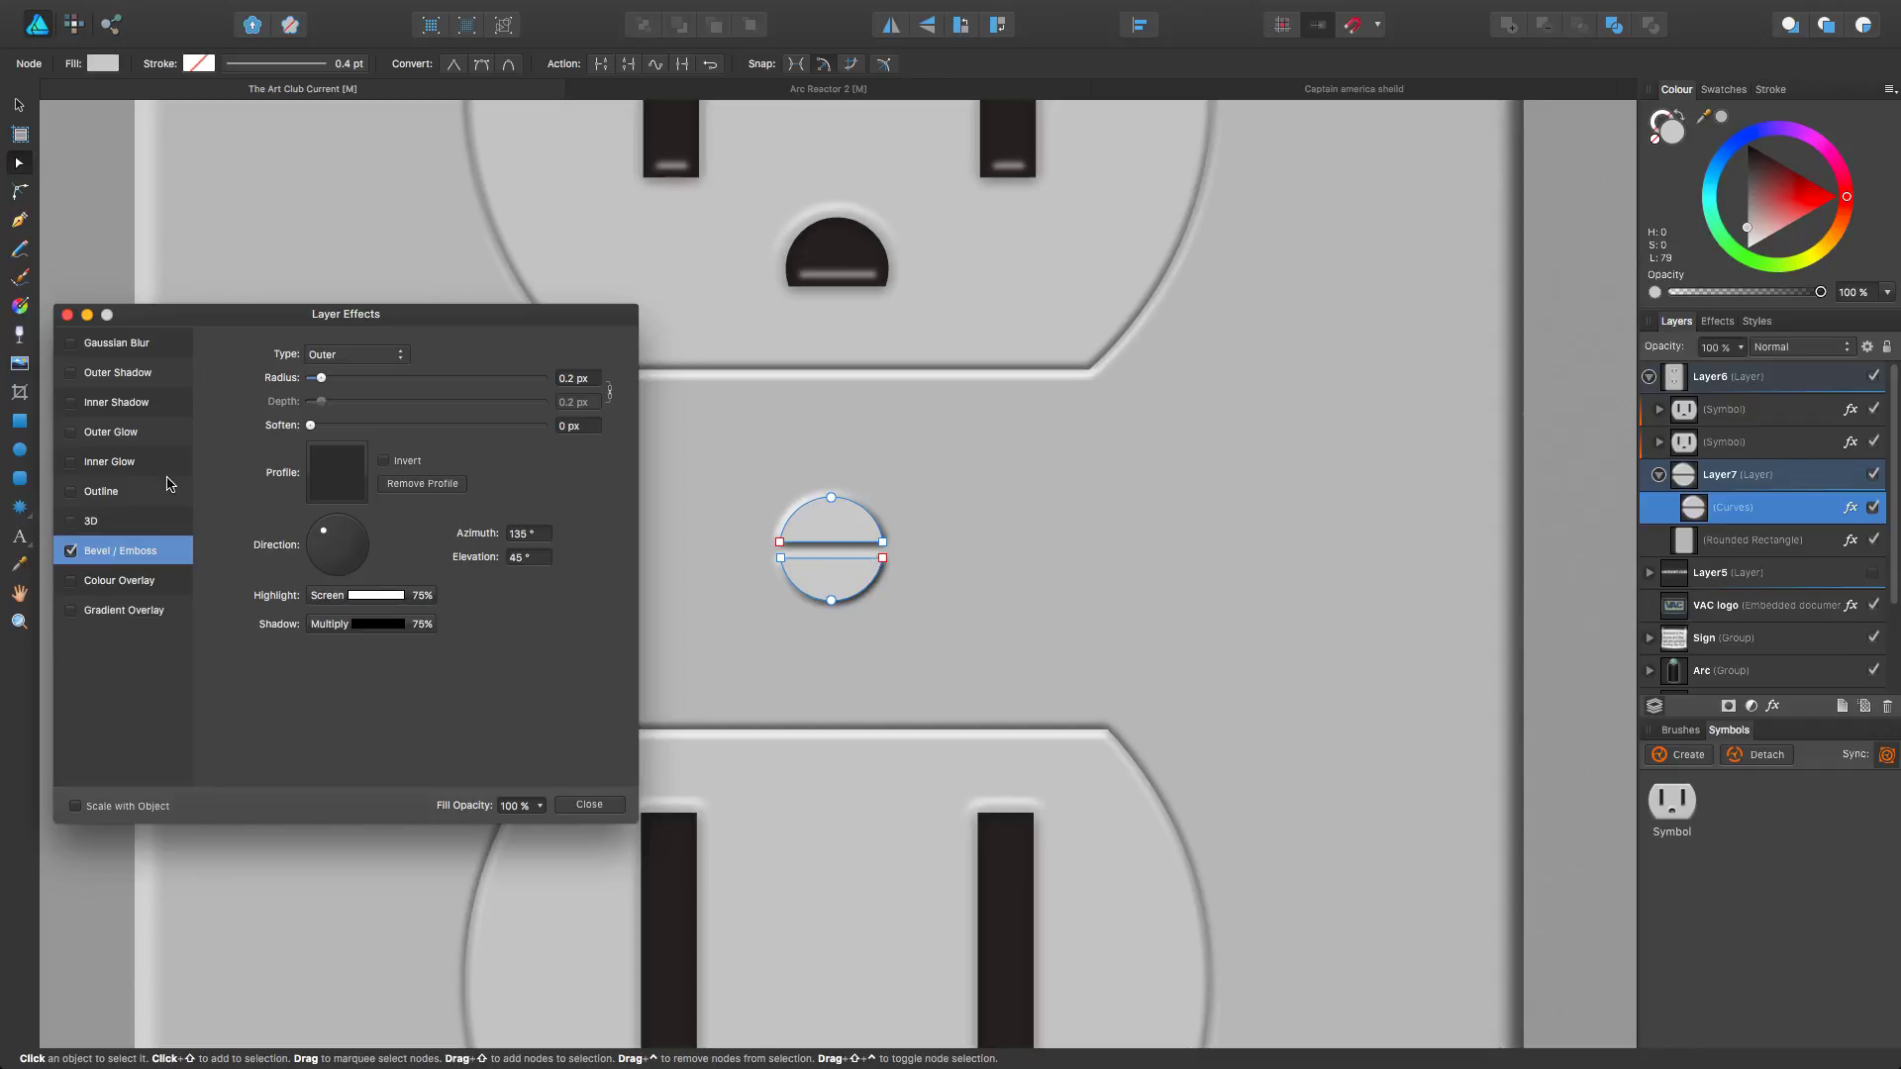
pyautogui.click(71, 552)
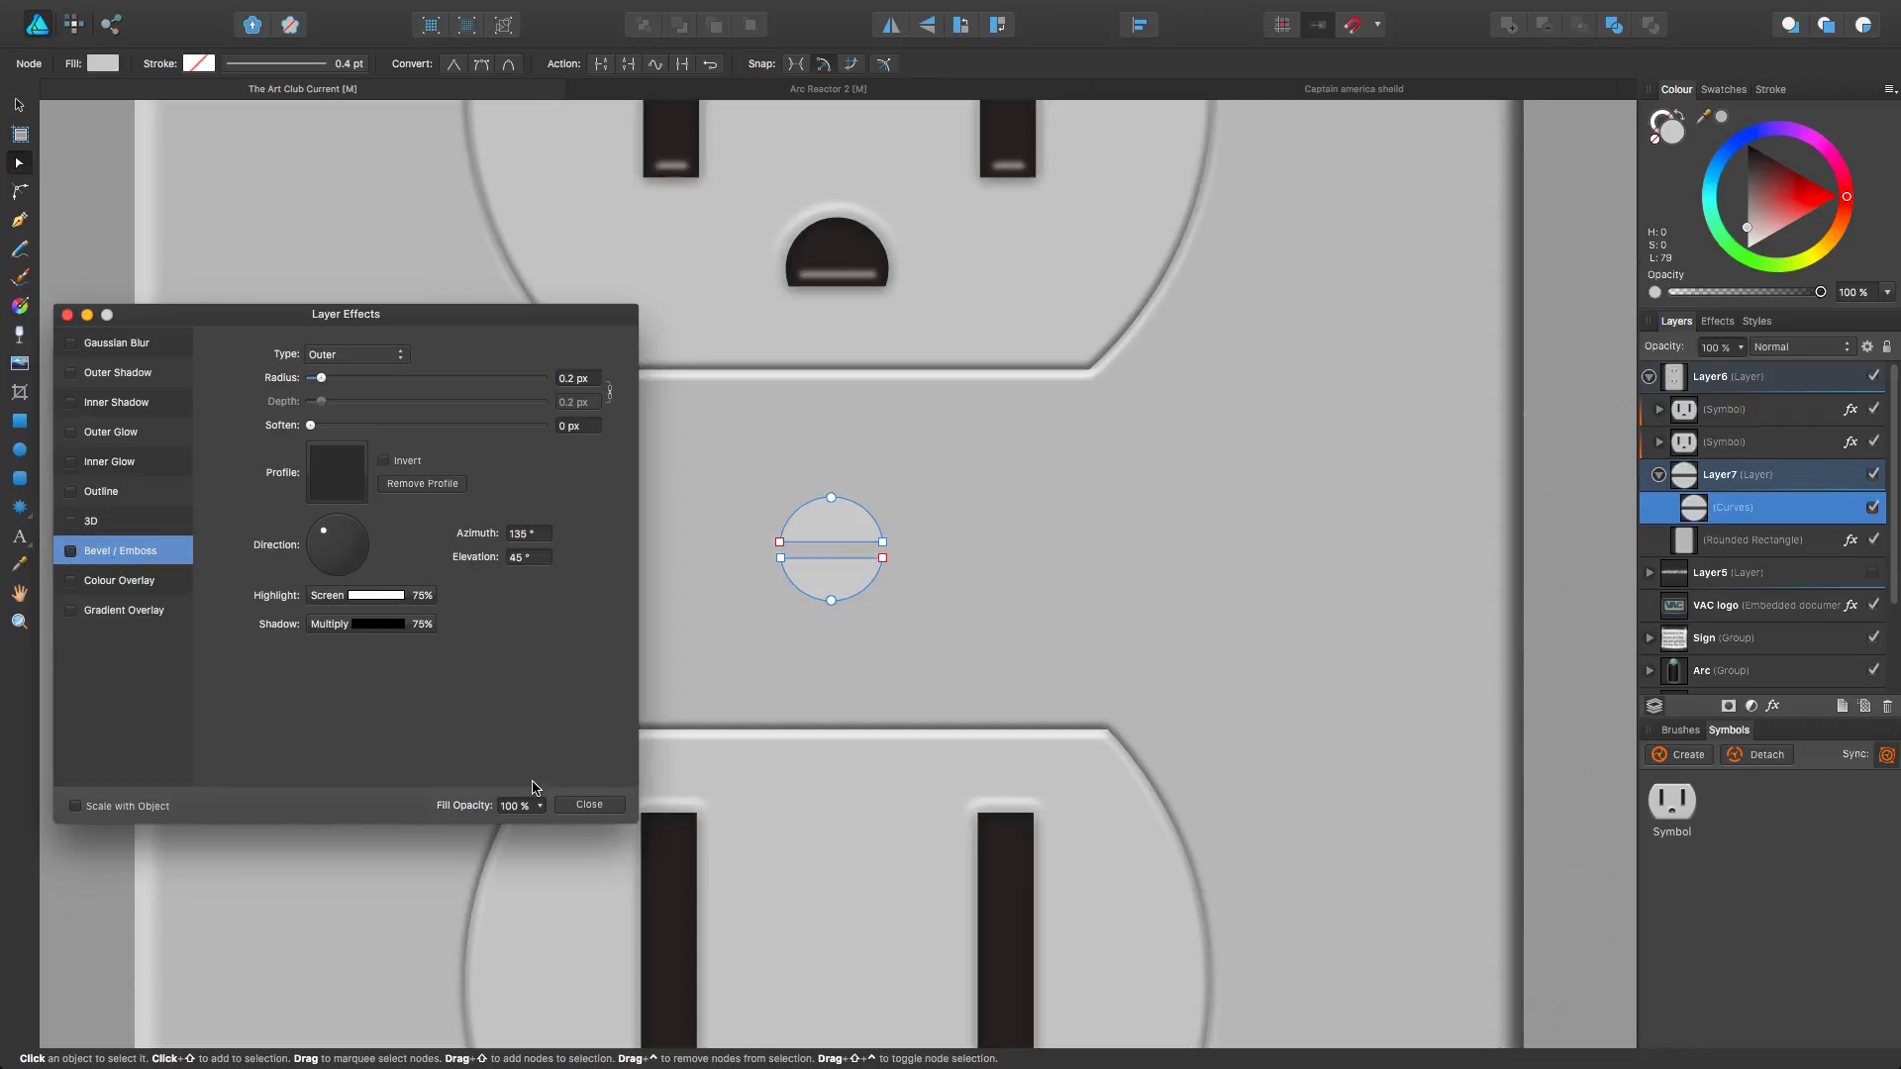
pyautogui.click(589, 804)
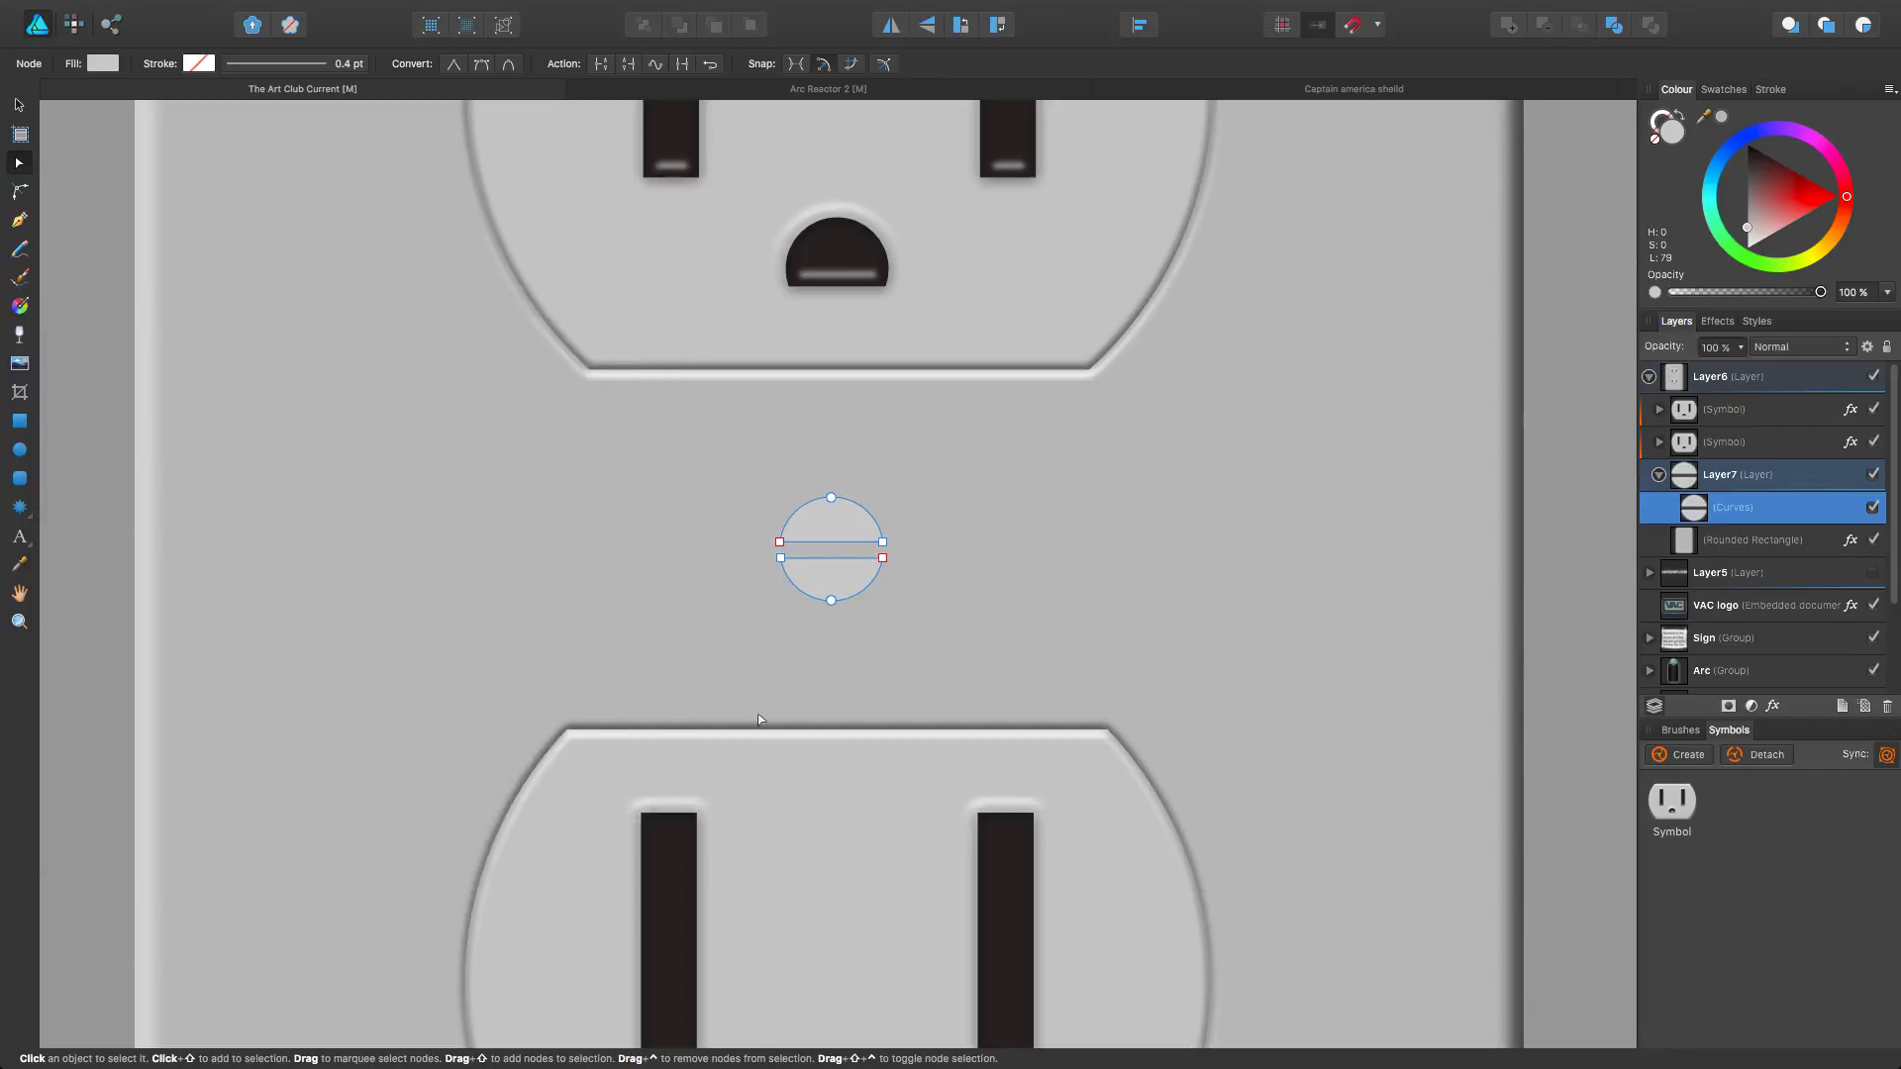
# Step: Draw a circle slightly larger than the screw head, fill it dark at lightness 13, and stack it below the slotted curves
pyautogui.click(20, 449)
pyautogui.moveTo(764, 492); pyautogui.dragTo(956, 600)
pyautogui.moveTo(1747, 229); pyautogui.dragTo(1746, 156)
pyautogui.moveTo(1736, 510); pyautogui.dragTo(1714, 552)
# Step: Move the dark circle behind the screw head and shrink it to leave only a thin rim around it
pyautogui.click(19, 104)
pyautogui.moveTo(804, 566); pyautogui.dragTo(851, 566)
pyautogui.click(1352, 23)
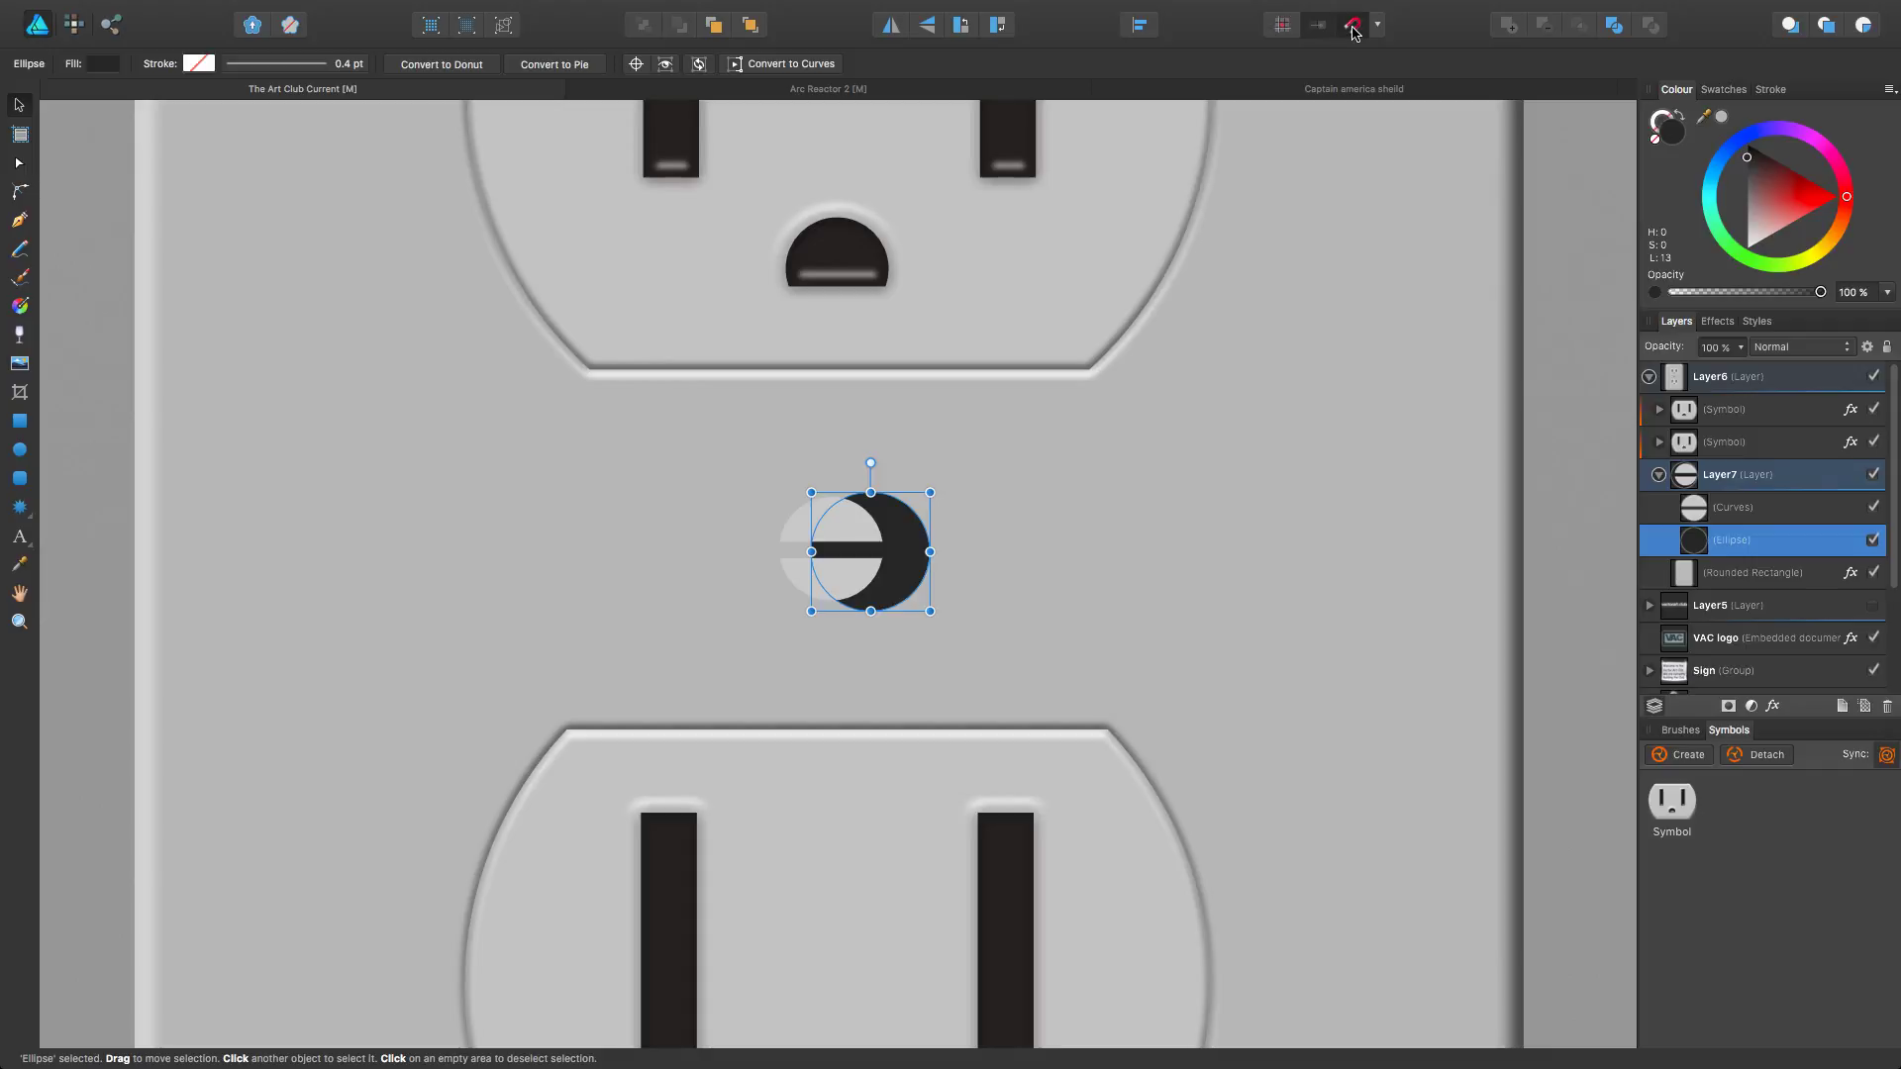
pyautogui.moveTo(906, 550); pyautogui.dragTo(871, 551)
pyautogui.scroll(5, 857, 551)
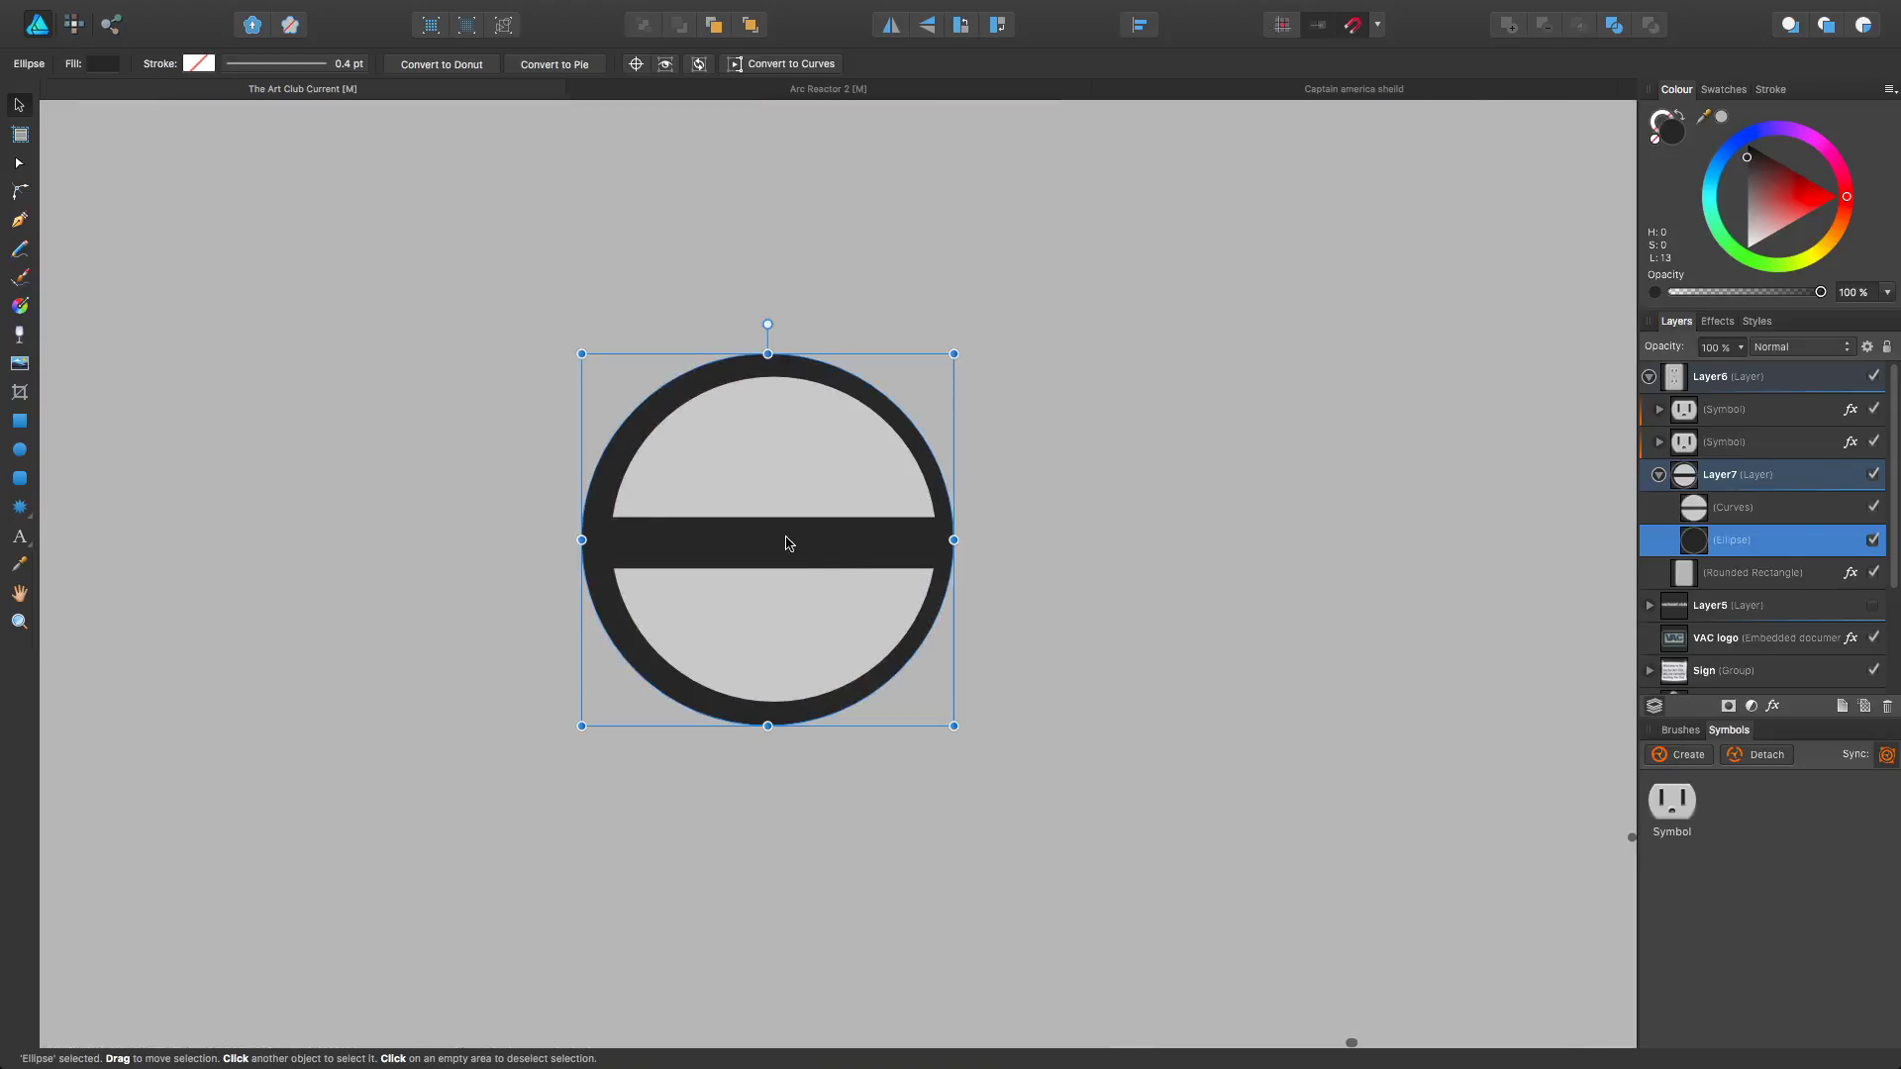
pyautogui.scroll(1, 780, 541)
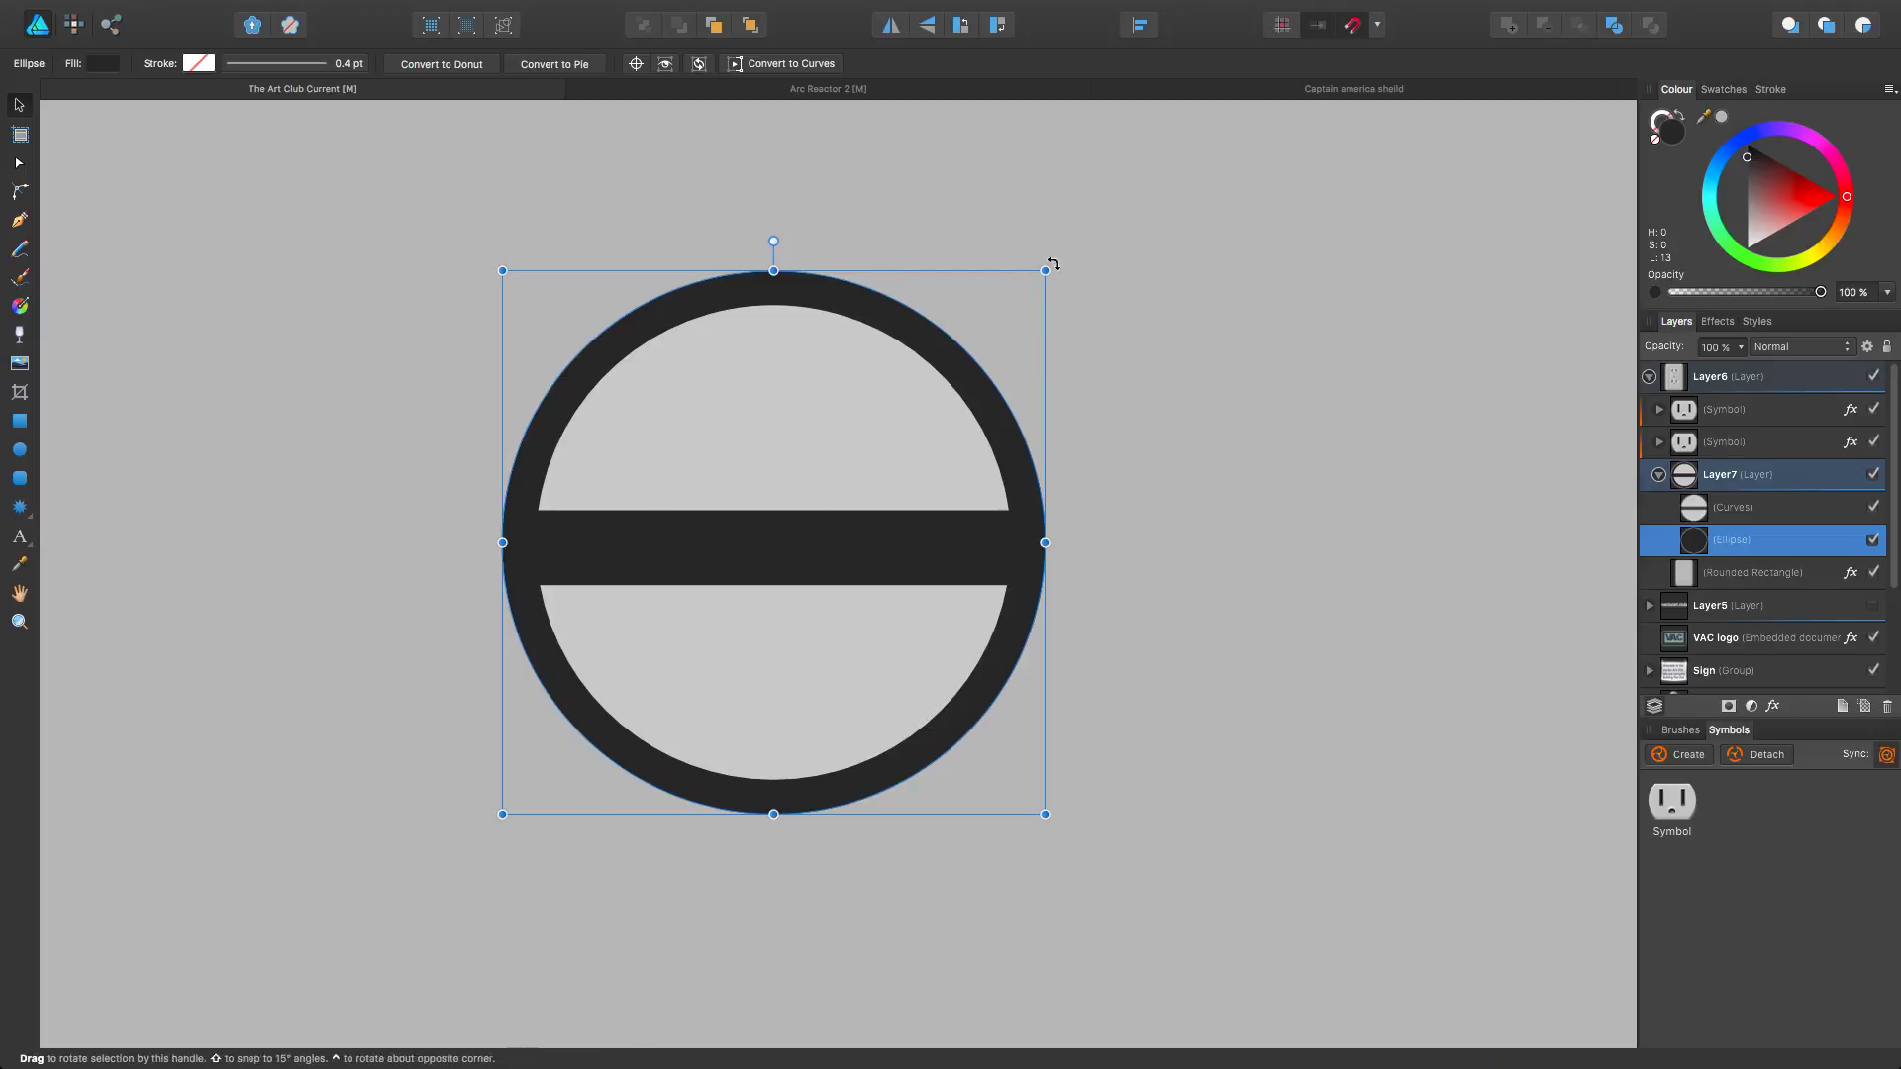
pyautogui.moveTo(1045, 270); pyautogui.dragTo(1032, 283)
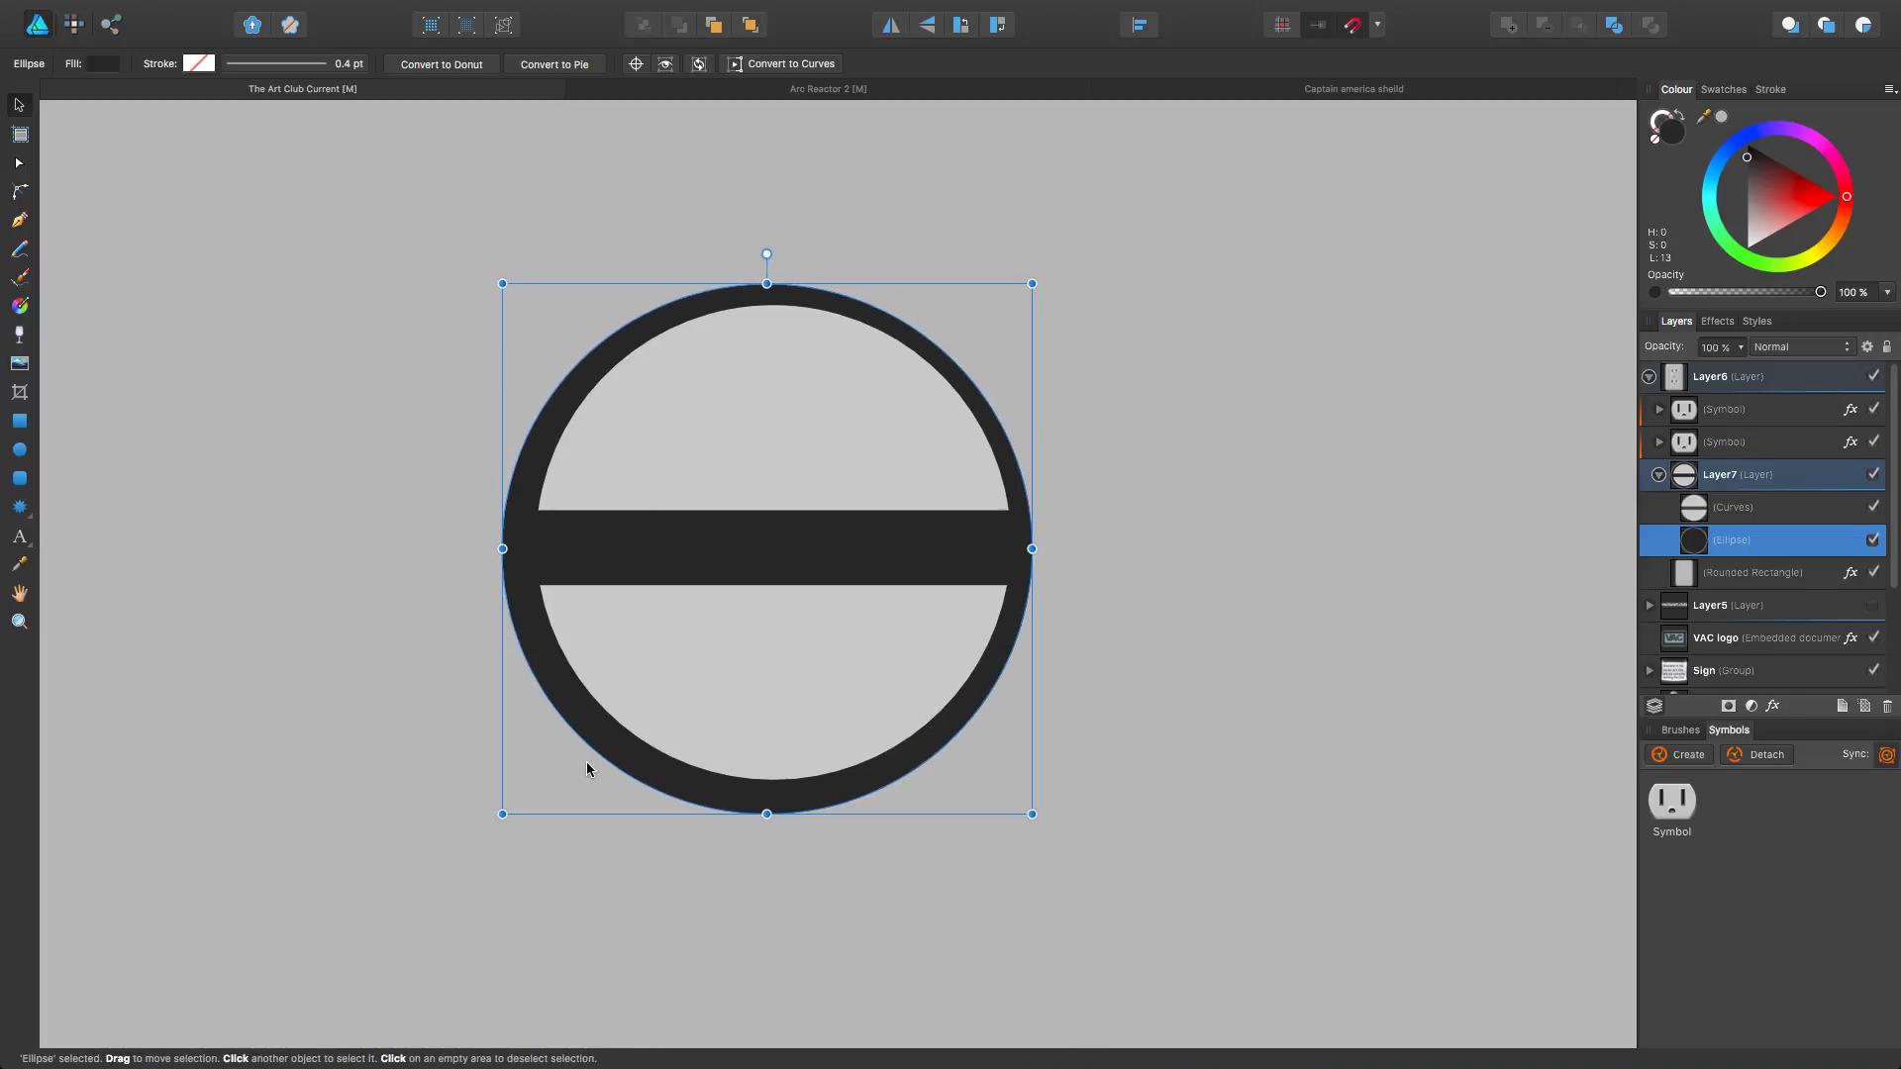
pyautogui.moveTo(505, 807); pyautogui.dragTo(518, 790)
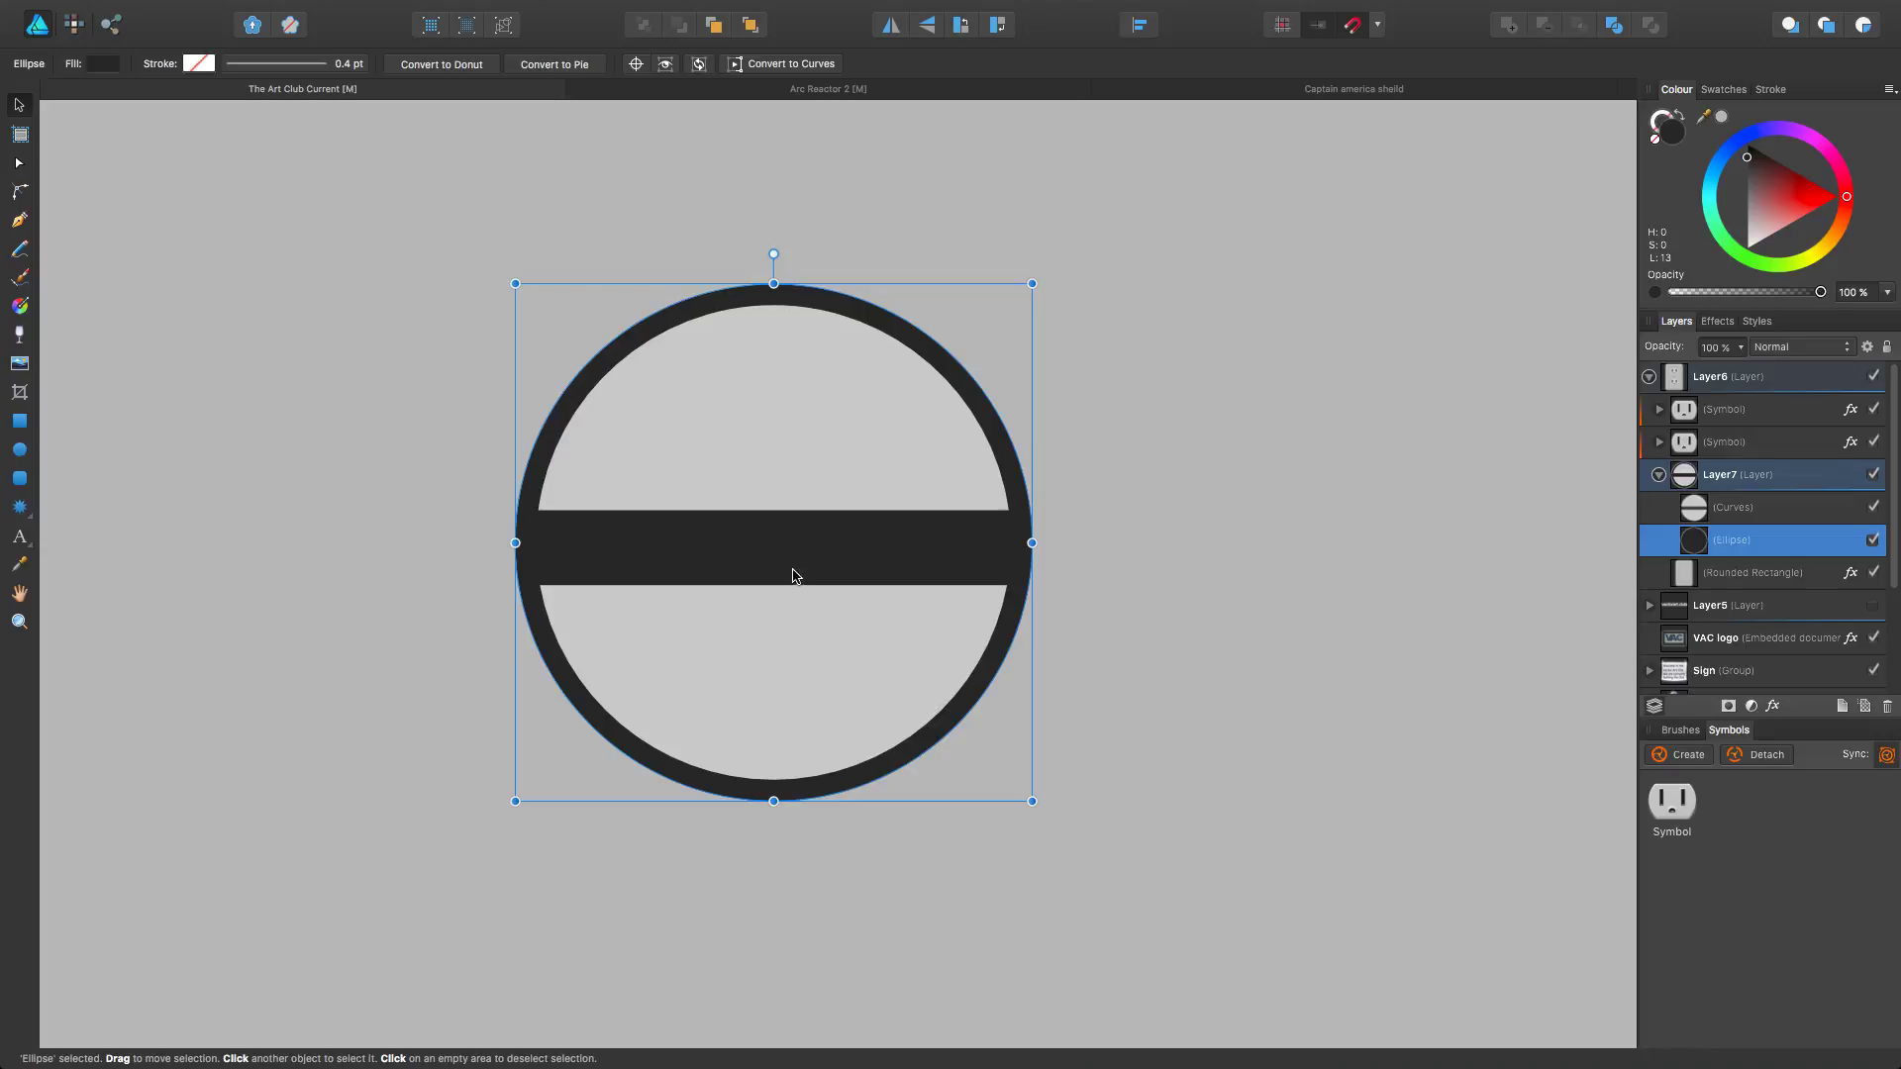
pyautogui.moveTo(793, 555); pyautogui.dragTo(782, 555)
# Step: Align the slotted screw head and the dark circle to each other's centres, horizontally and vertically, within the selection bounds
pyautogui.keyDown('shift'); pyautogui.click(1695, 511); pyautogui.keyUp('shift')
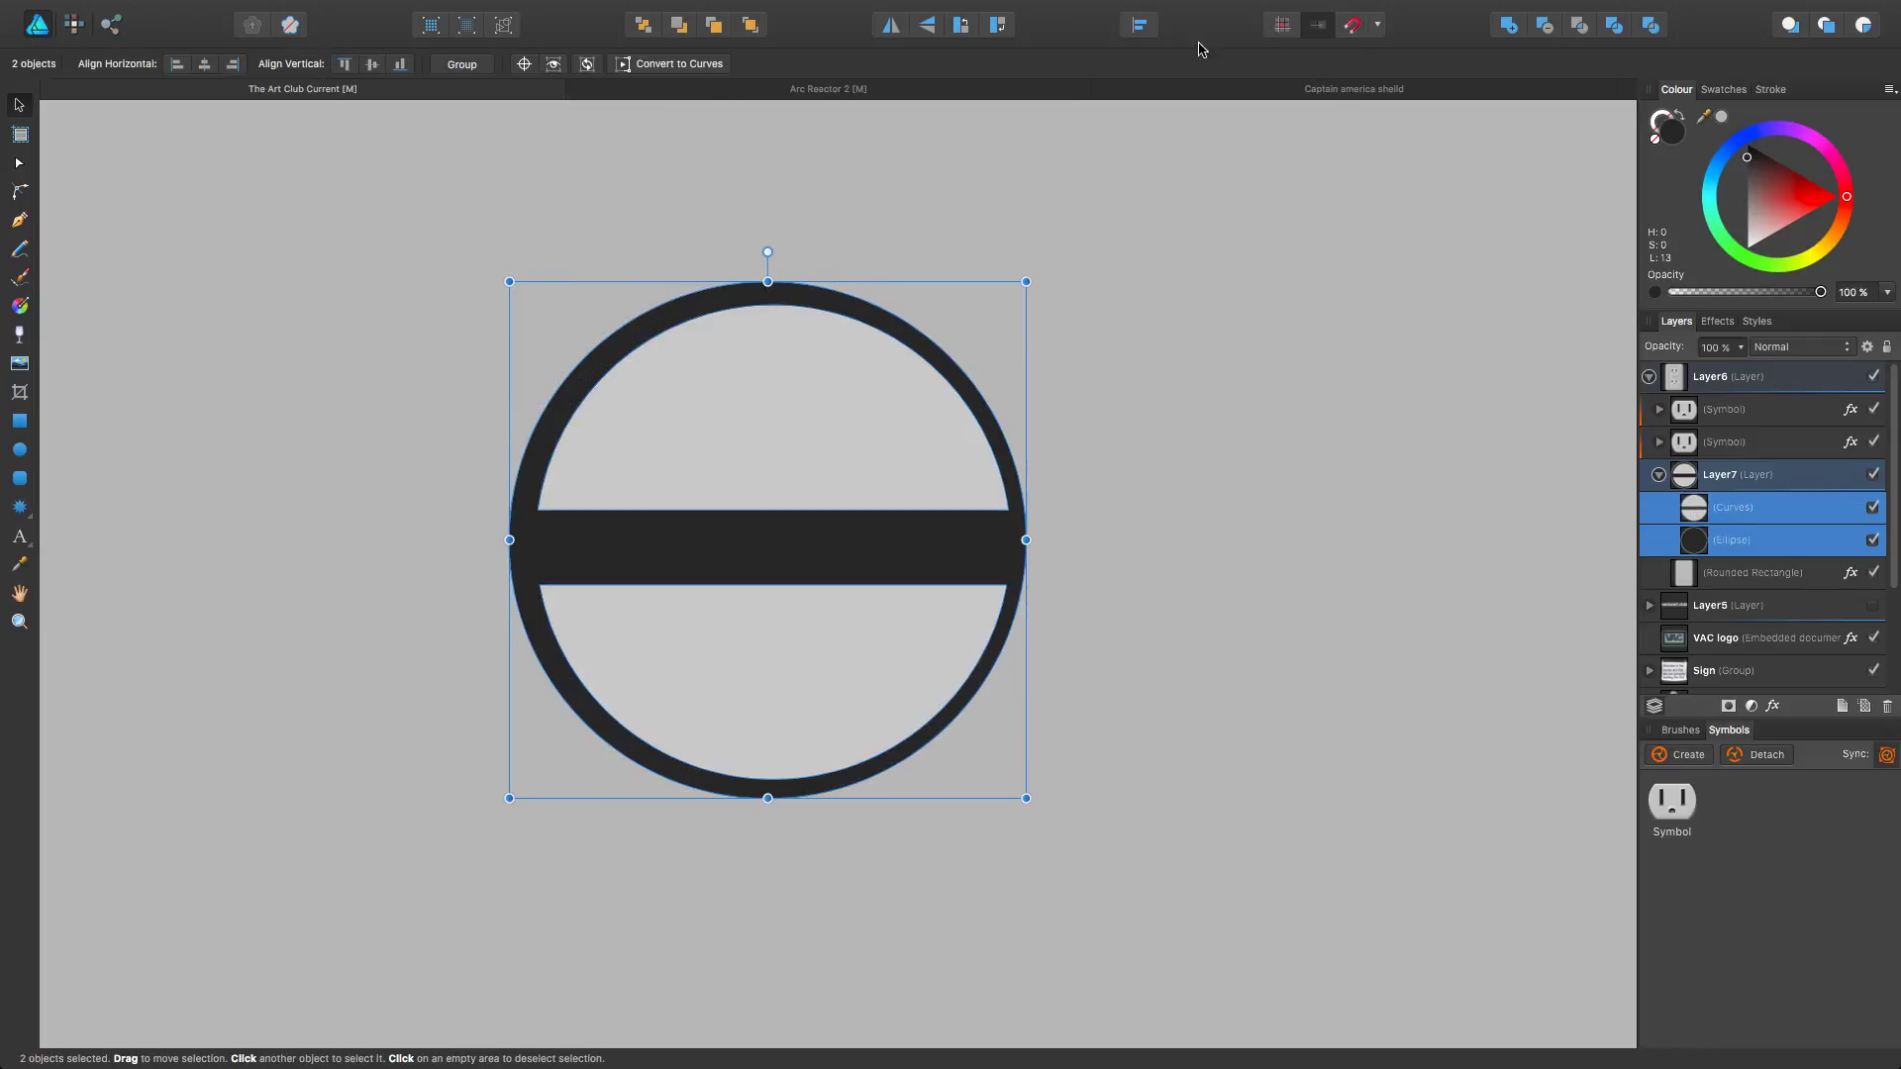
pyautogui.click(1141, 24)
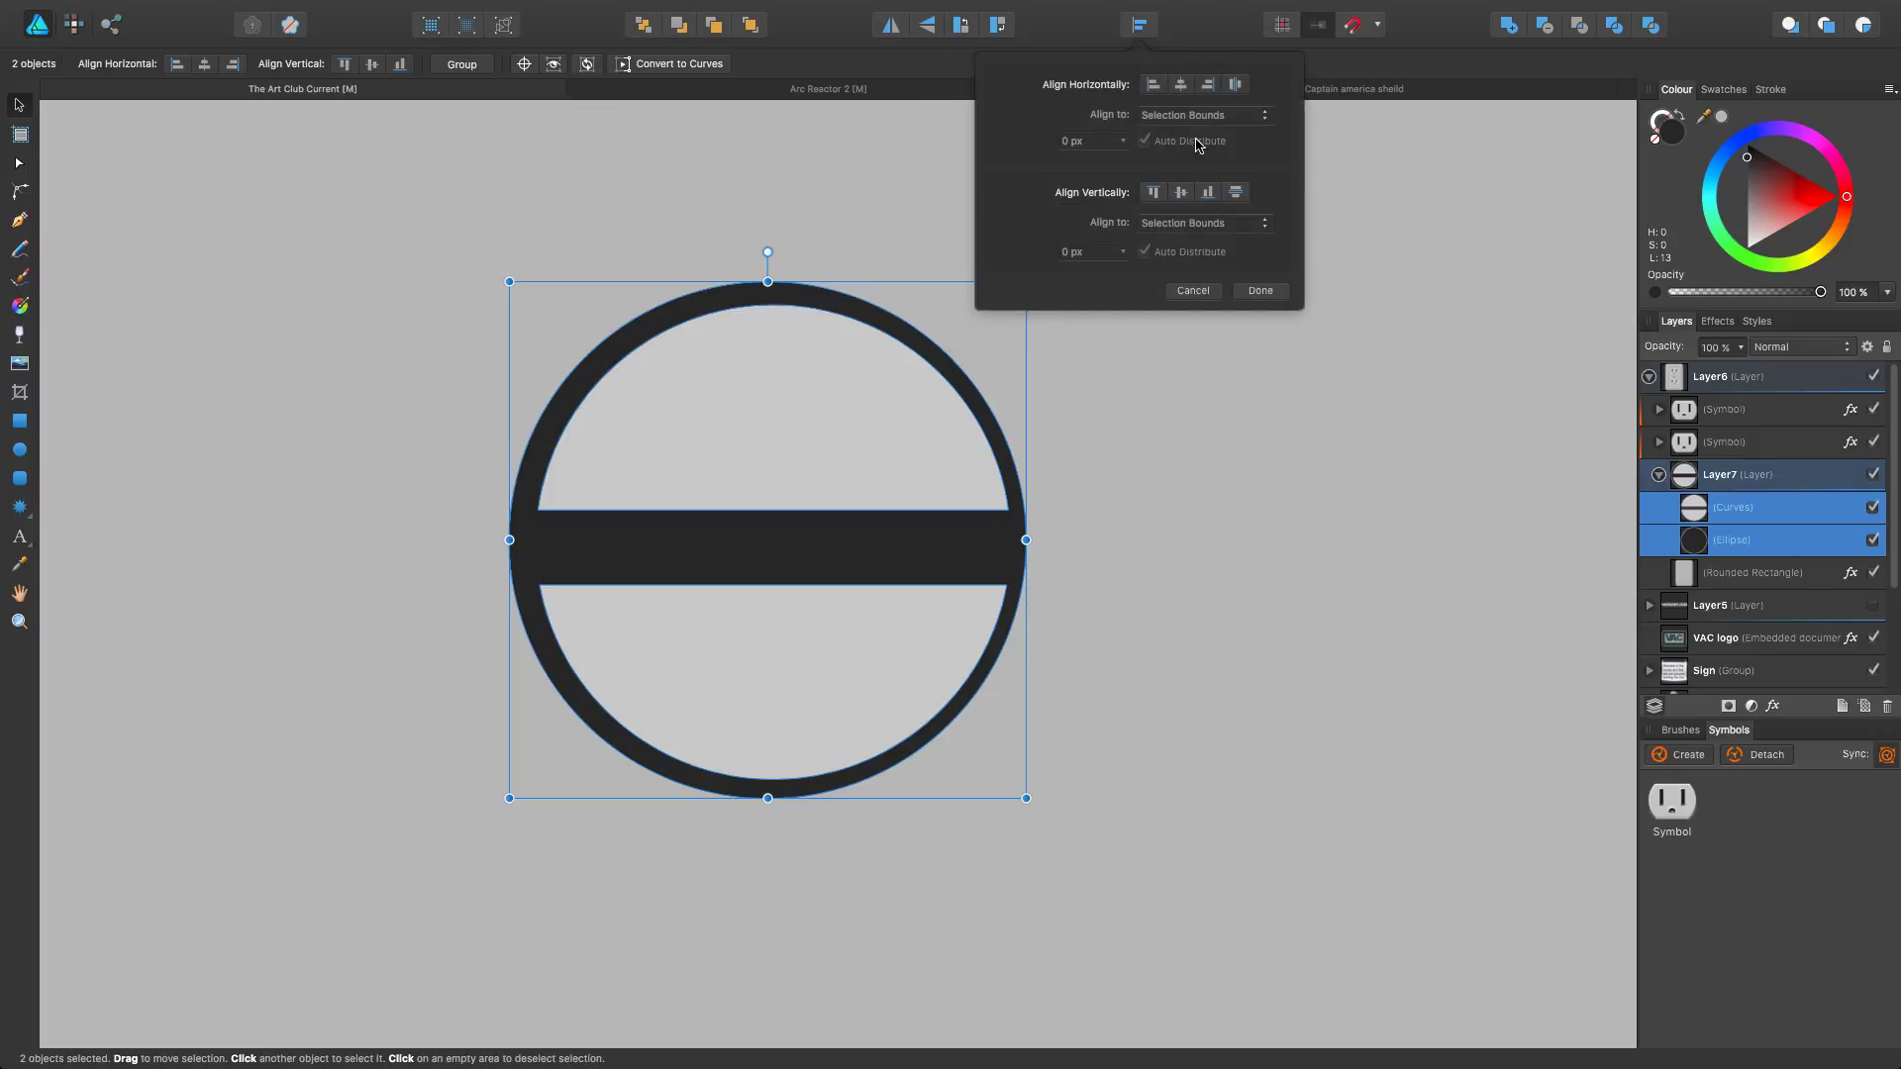
pyautogui.click(1181, 86)
pyautogui.click(1182, 194)
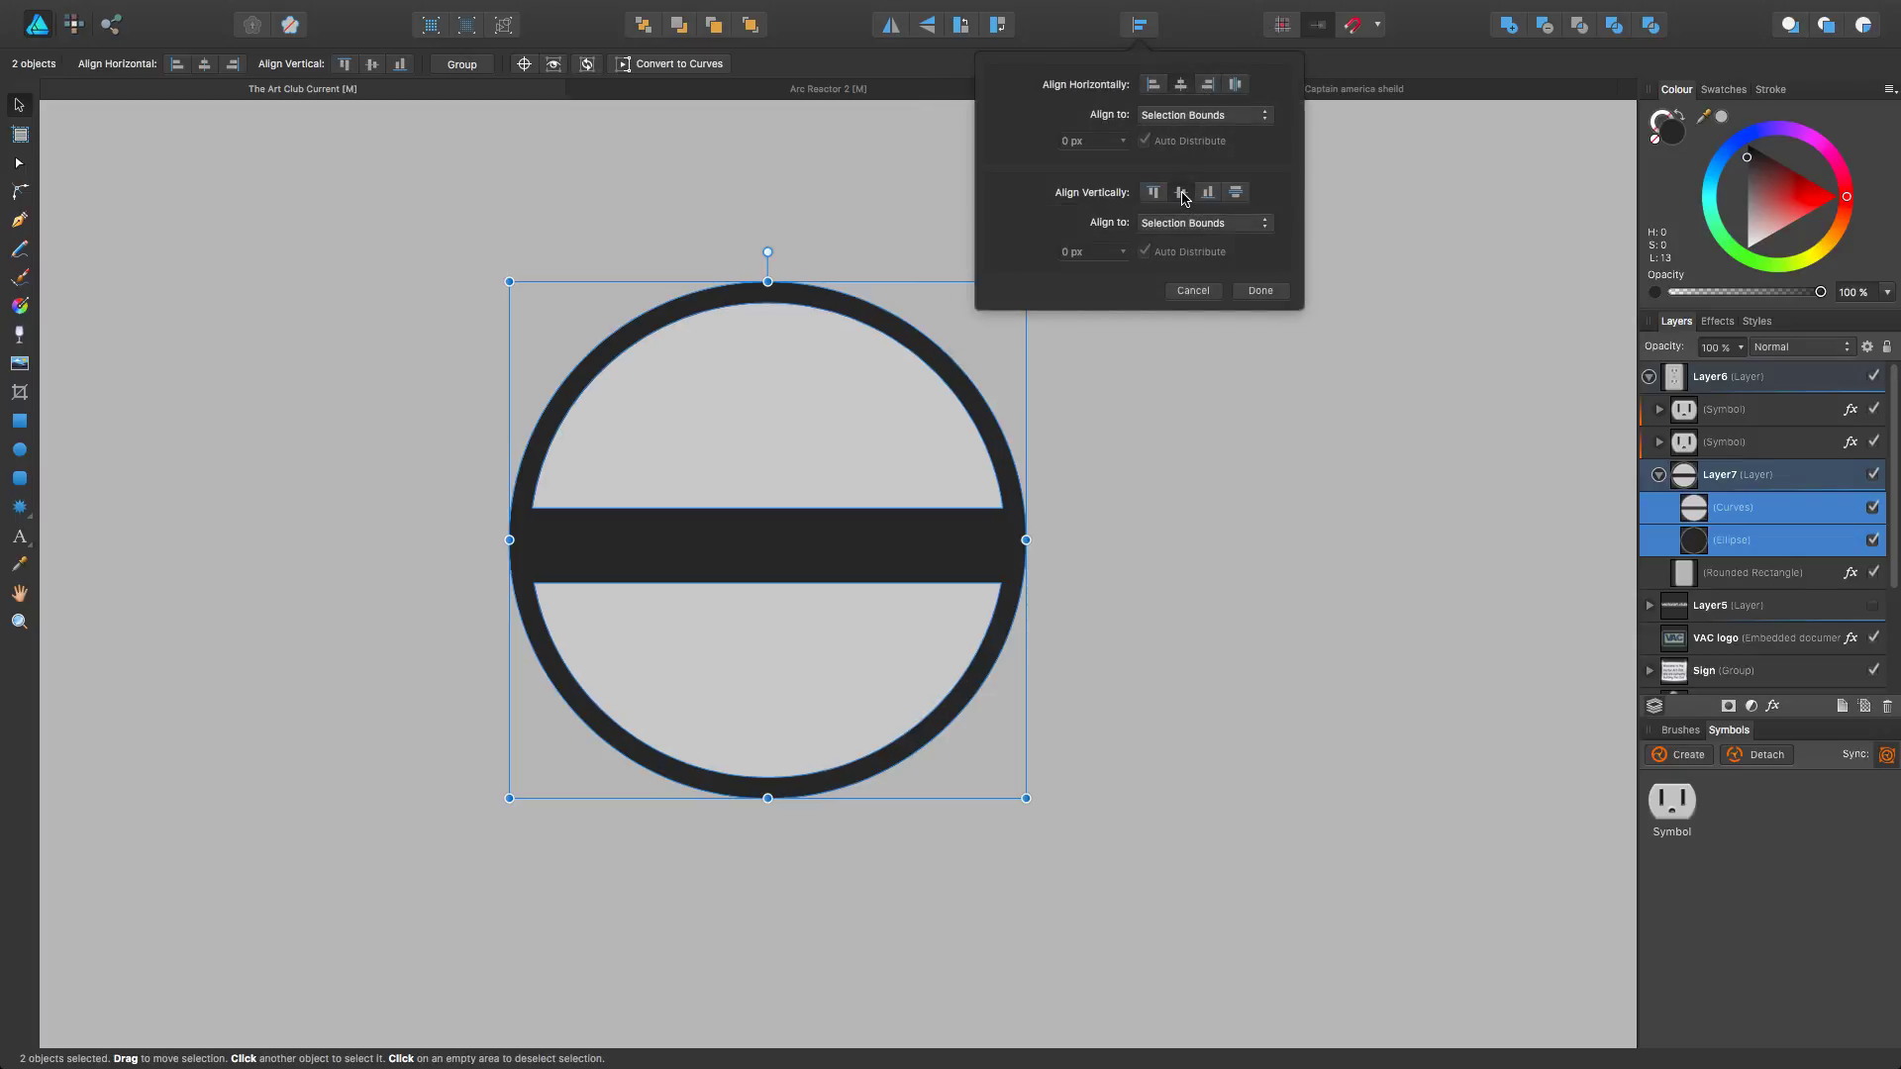
pyautogui.click(567, 199)
# Step: Add a Bevel/Emboss effect of type Inner to the slotted curves of the centre screw head
pyautogui.scroll(-3, 803, 442)
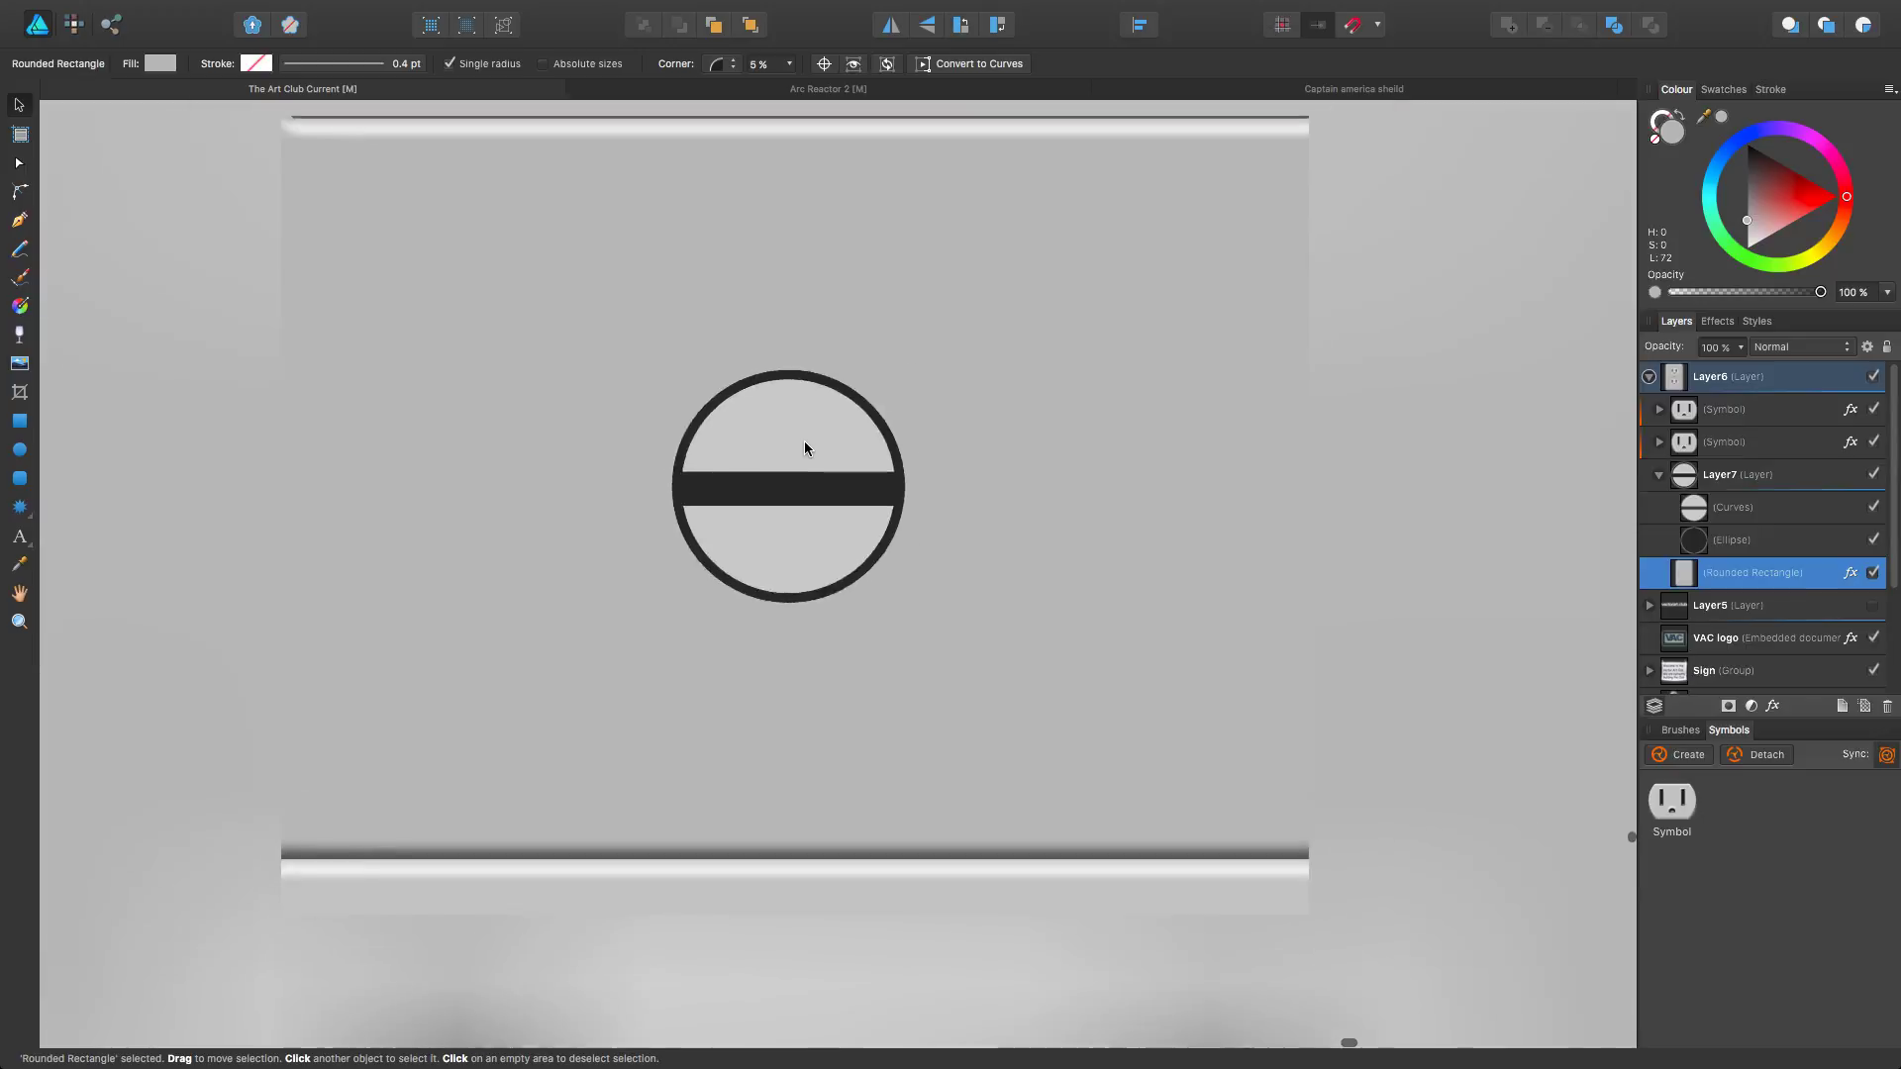
pyautogui.scroll(-5, 802, 440)
pyautogui.moveTo(772, 405); pyautogui.dragTo(841, 578)
pyautogui.scroll(-3, 840, 578)
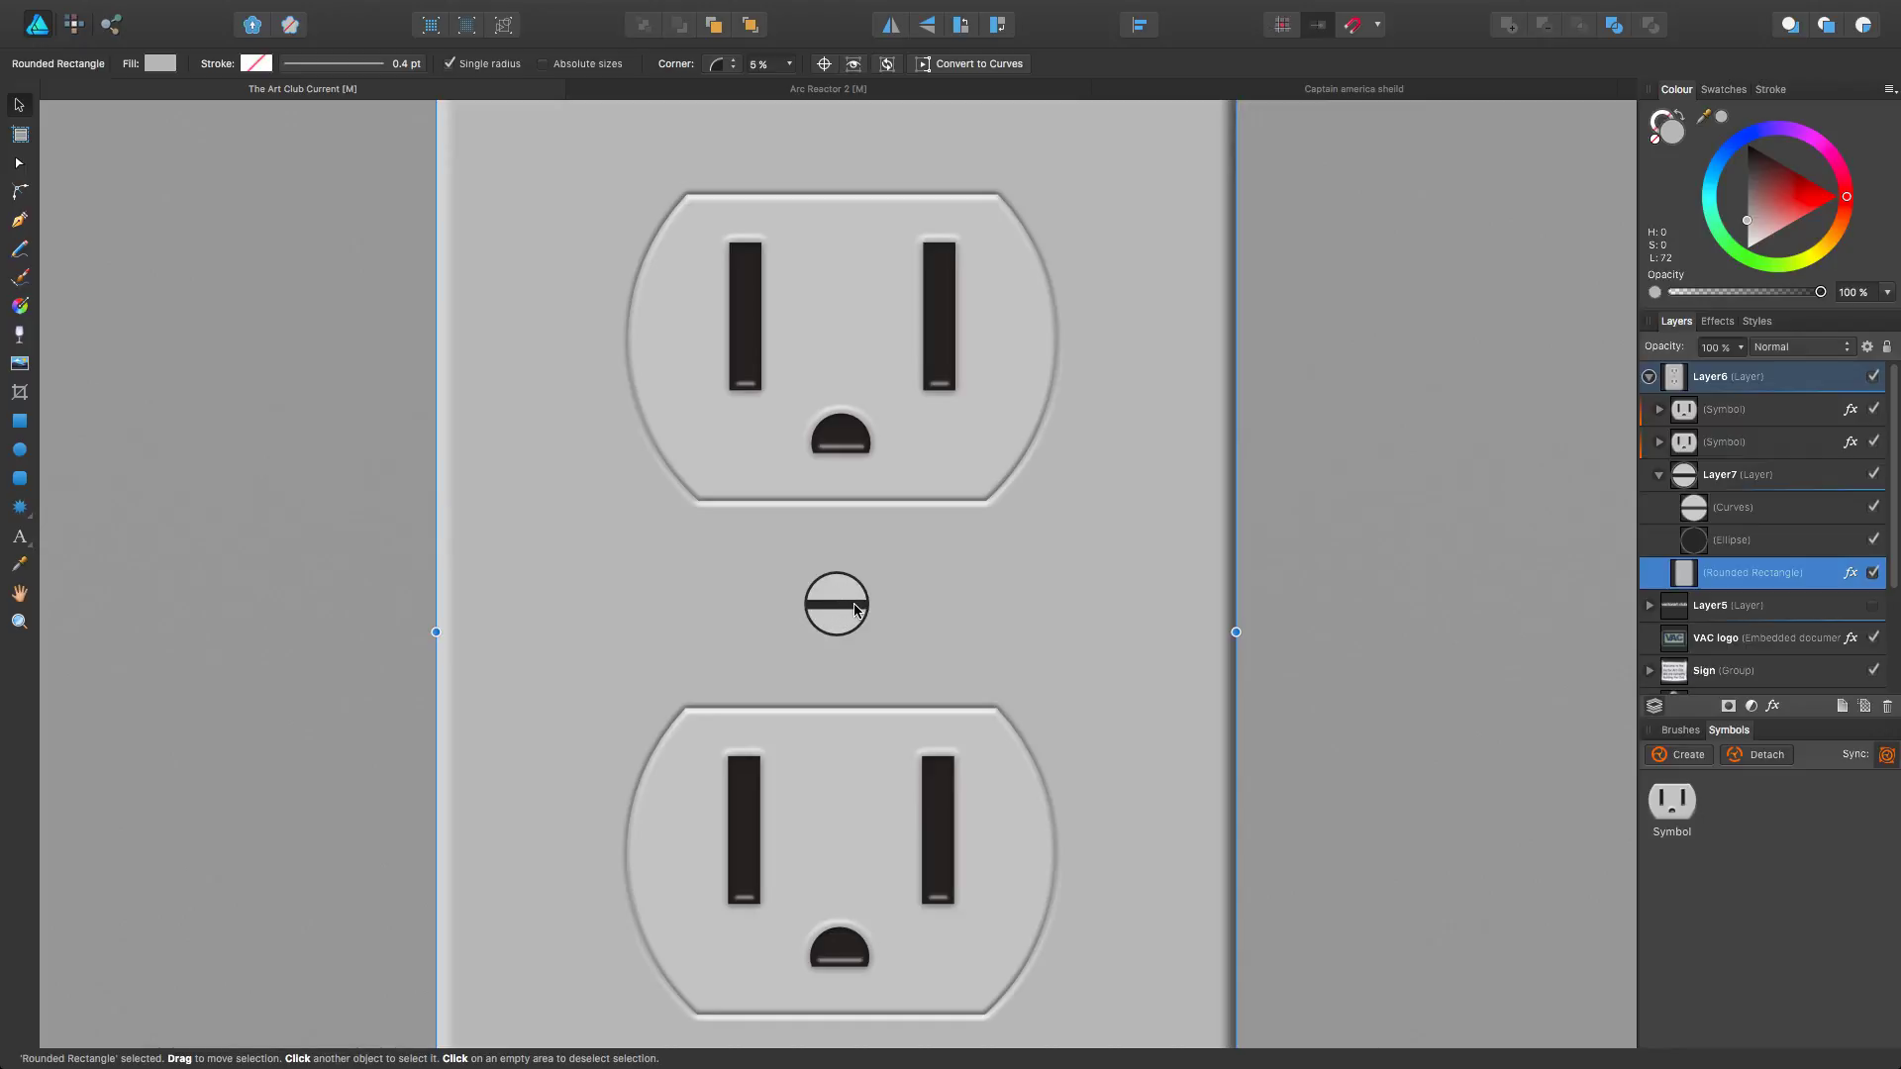
pyautogui.click(1739, 513)
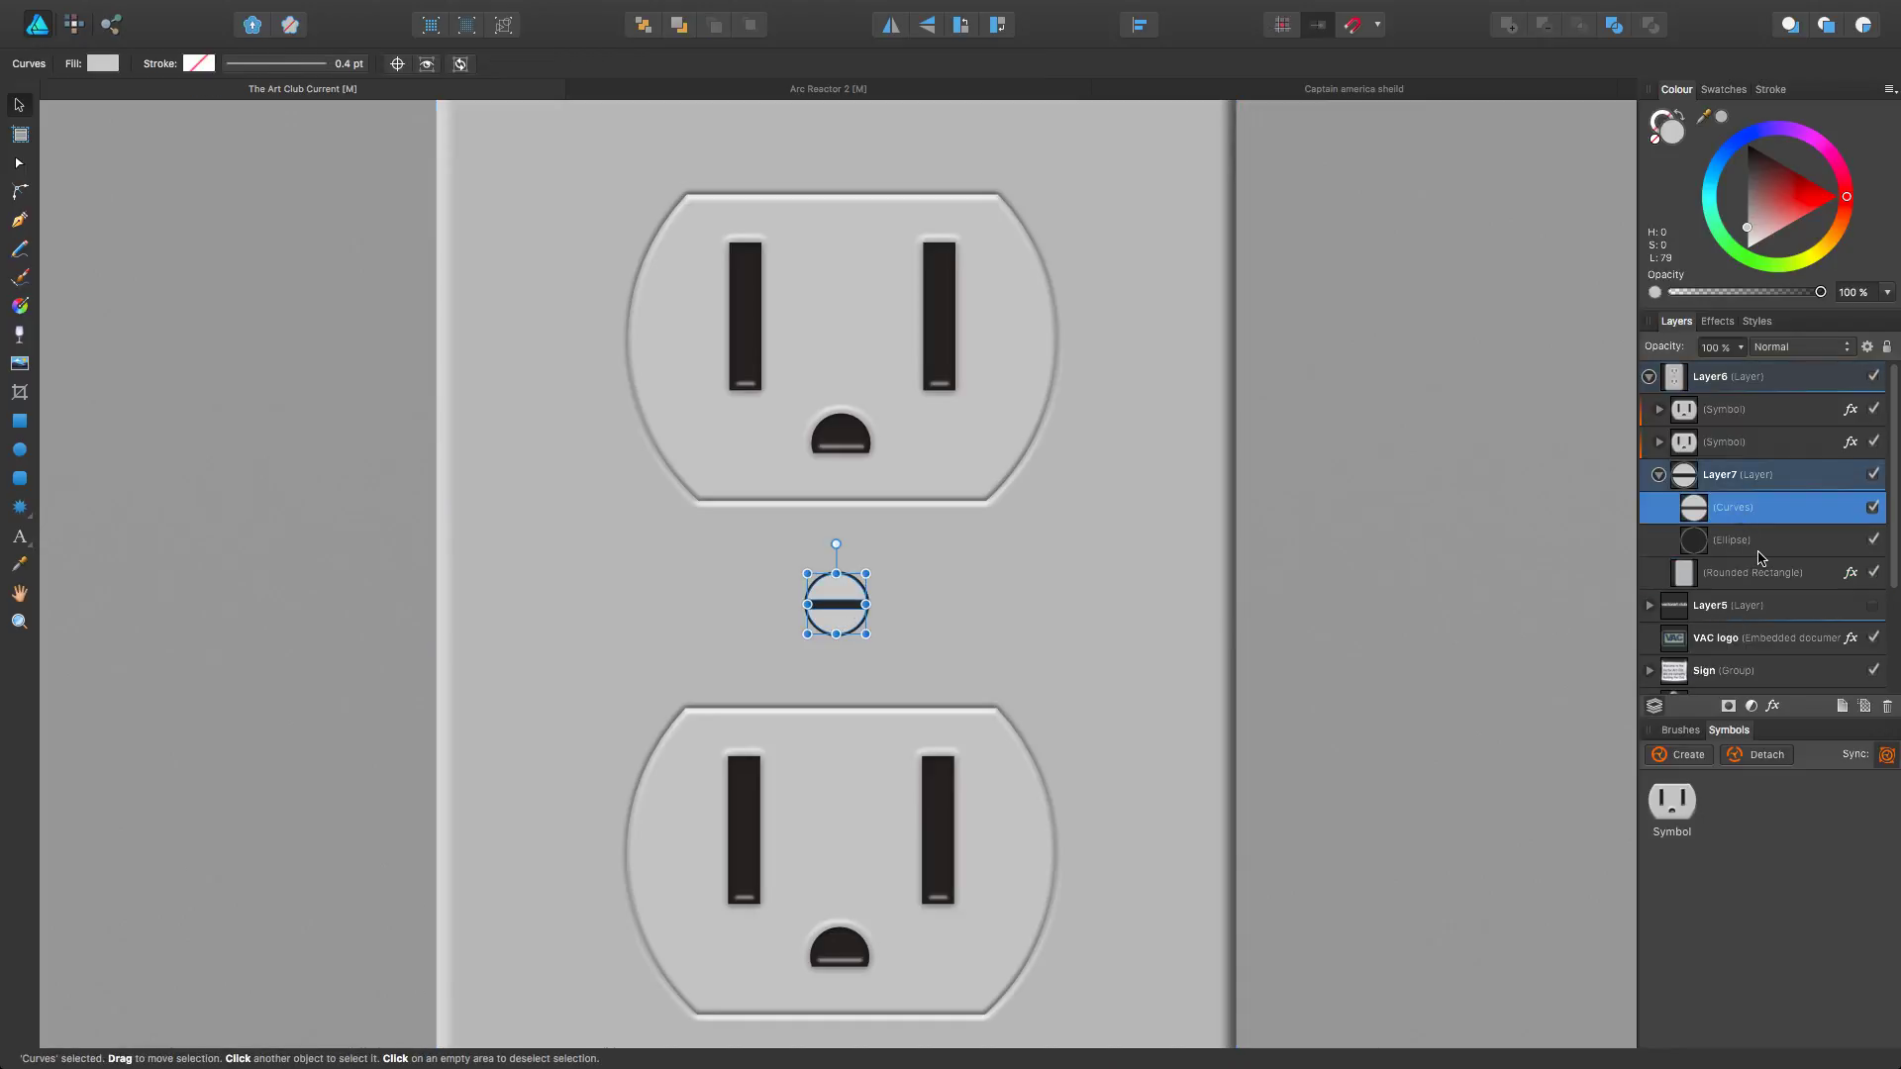
pyautogui.click(1773, 706)
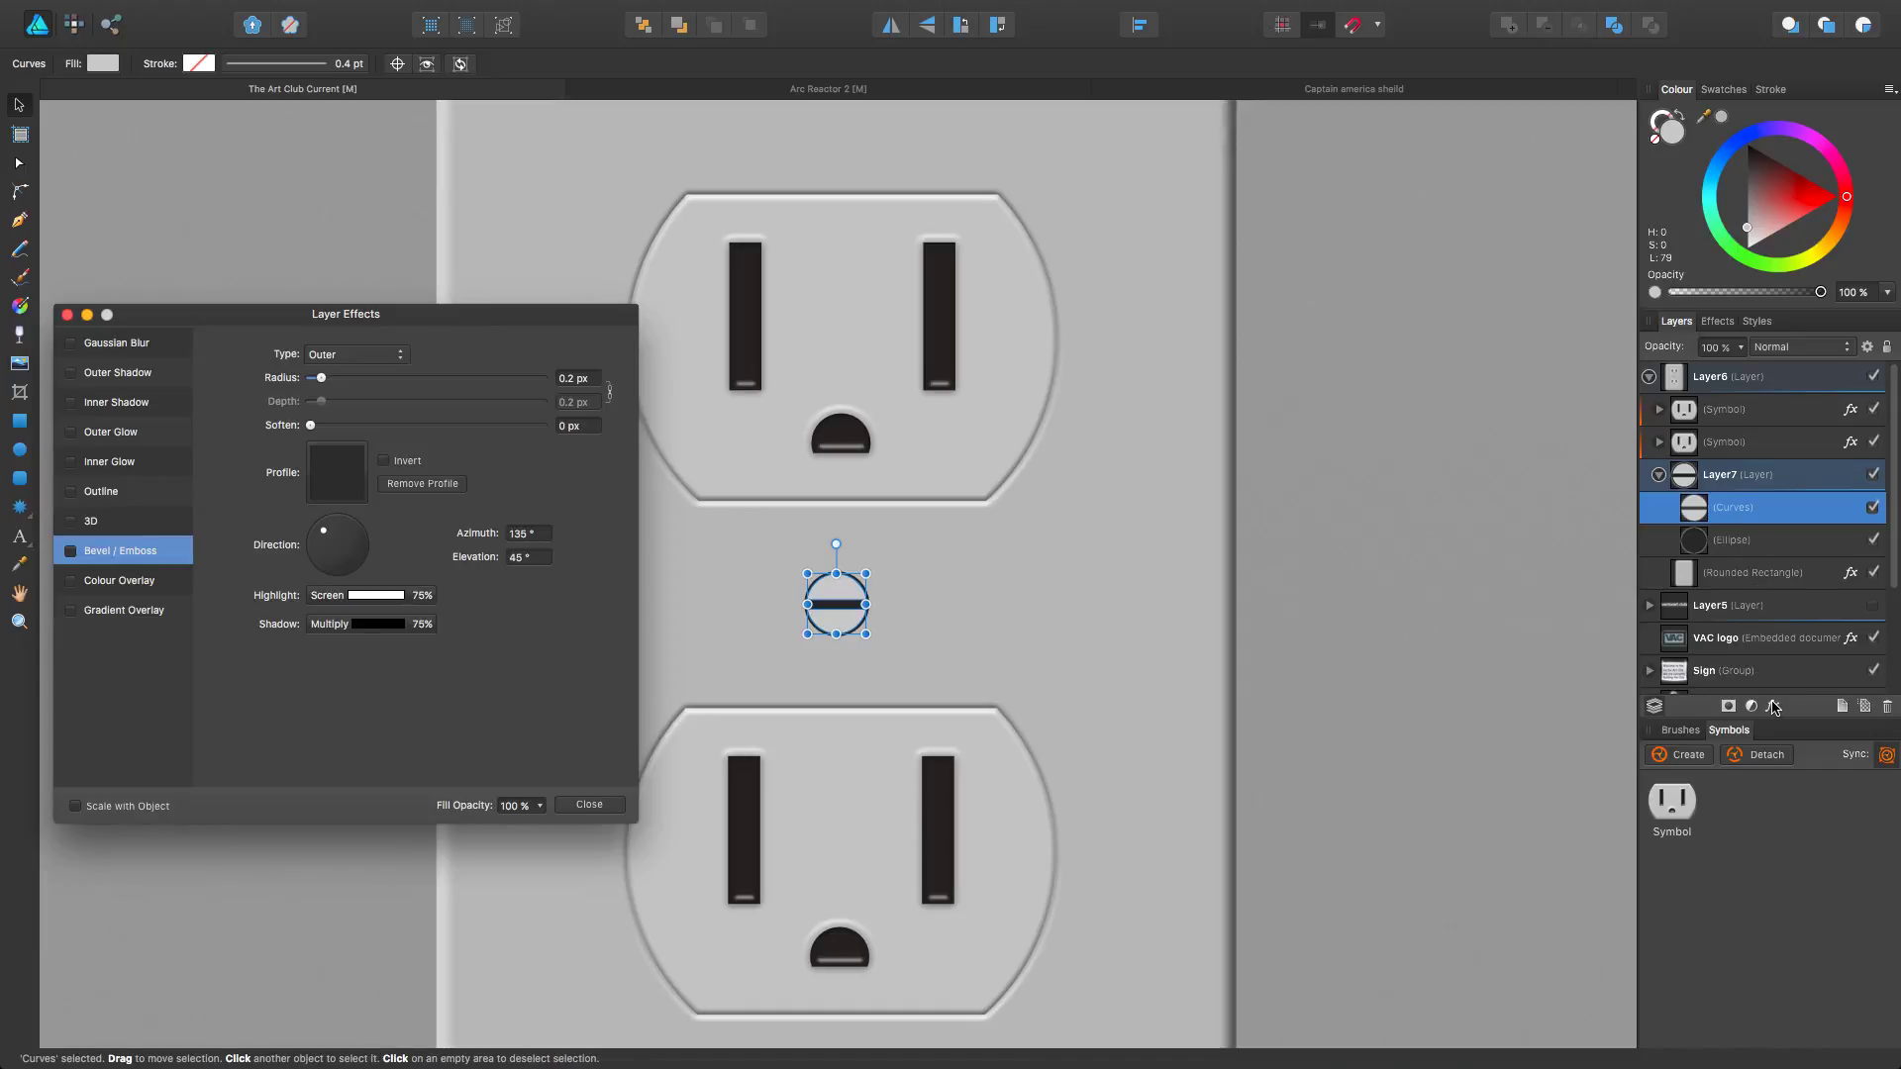
pyautogui.click(70, 551)
pyautogui.click(346, 356)
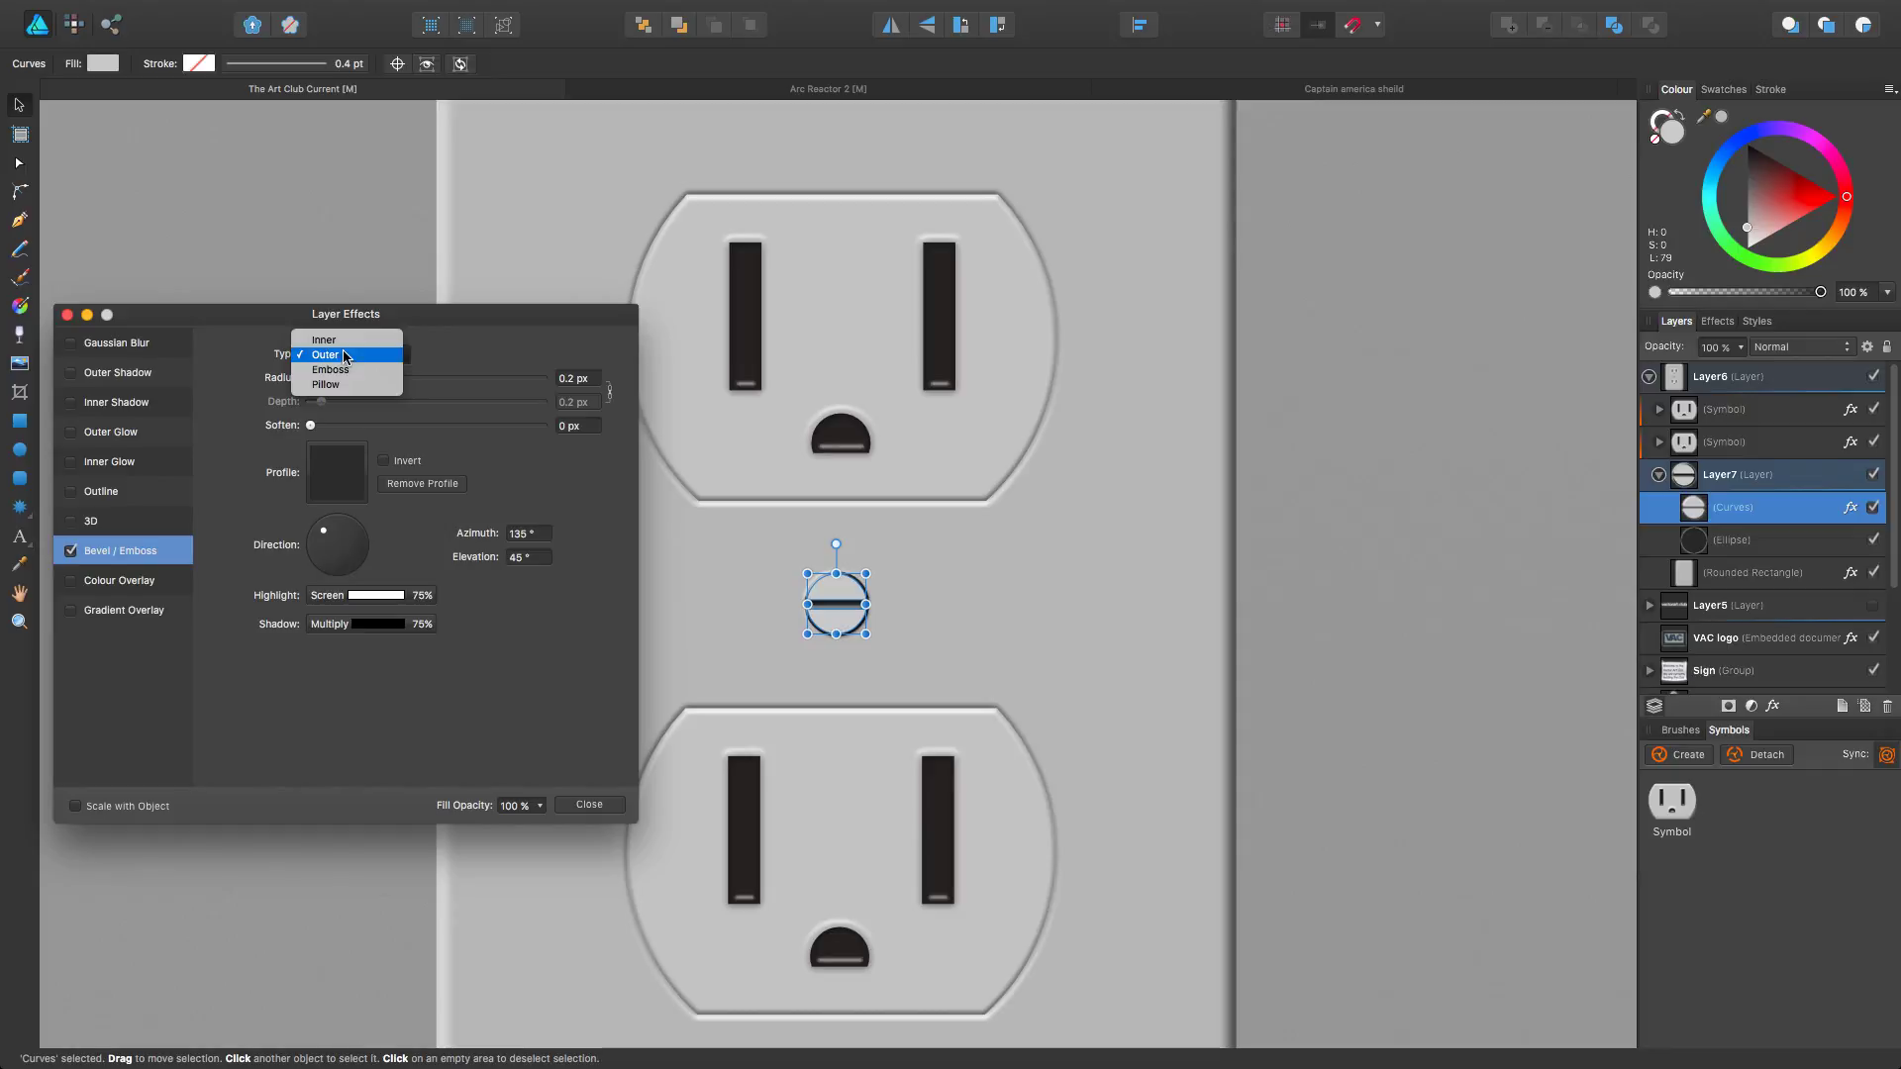
pyautogui.click(342, 370)
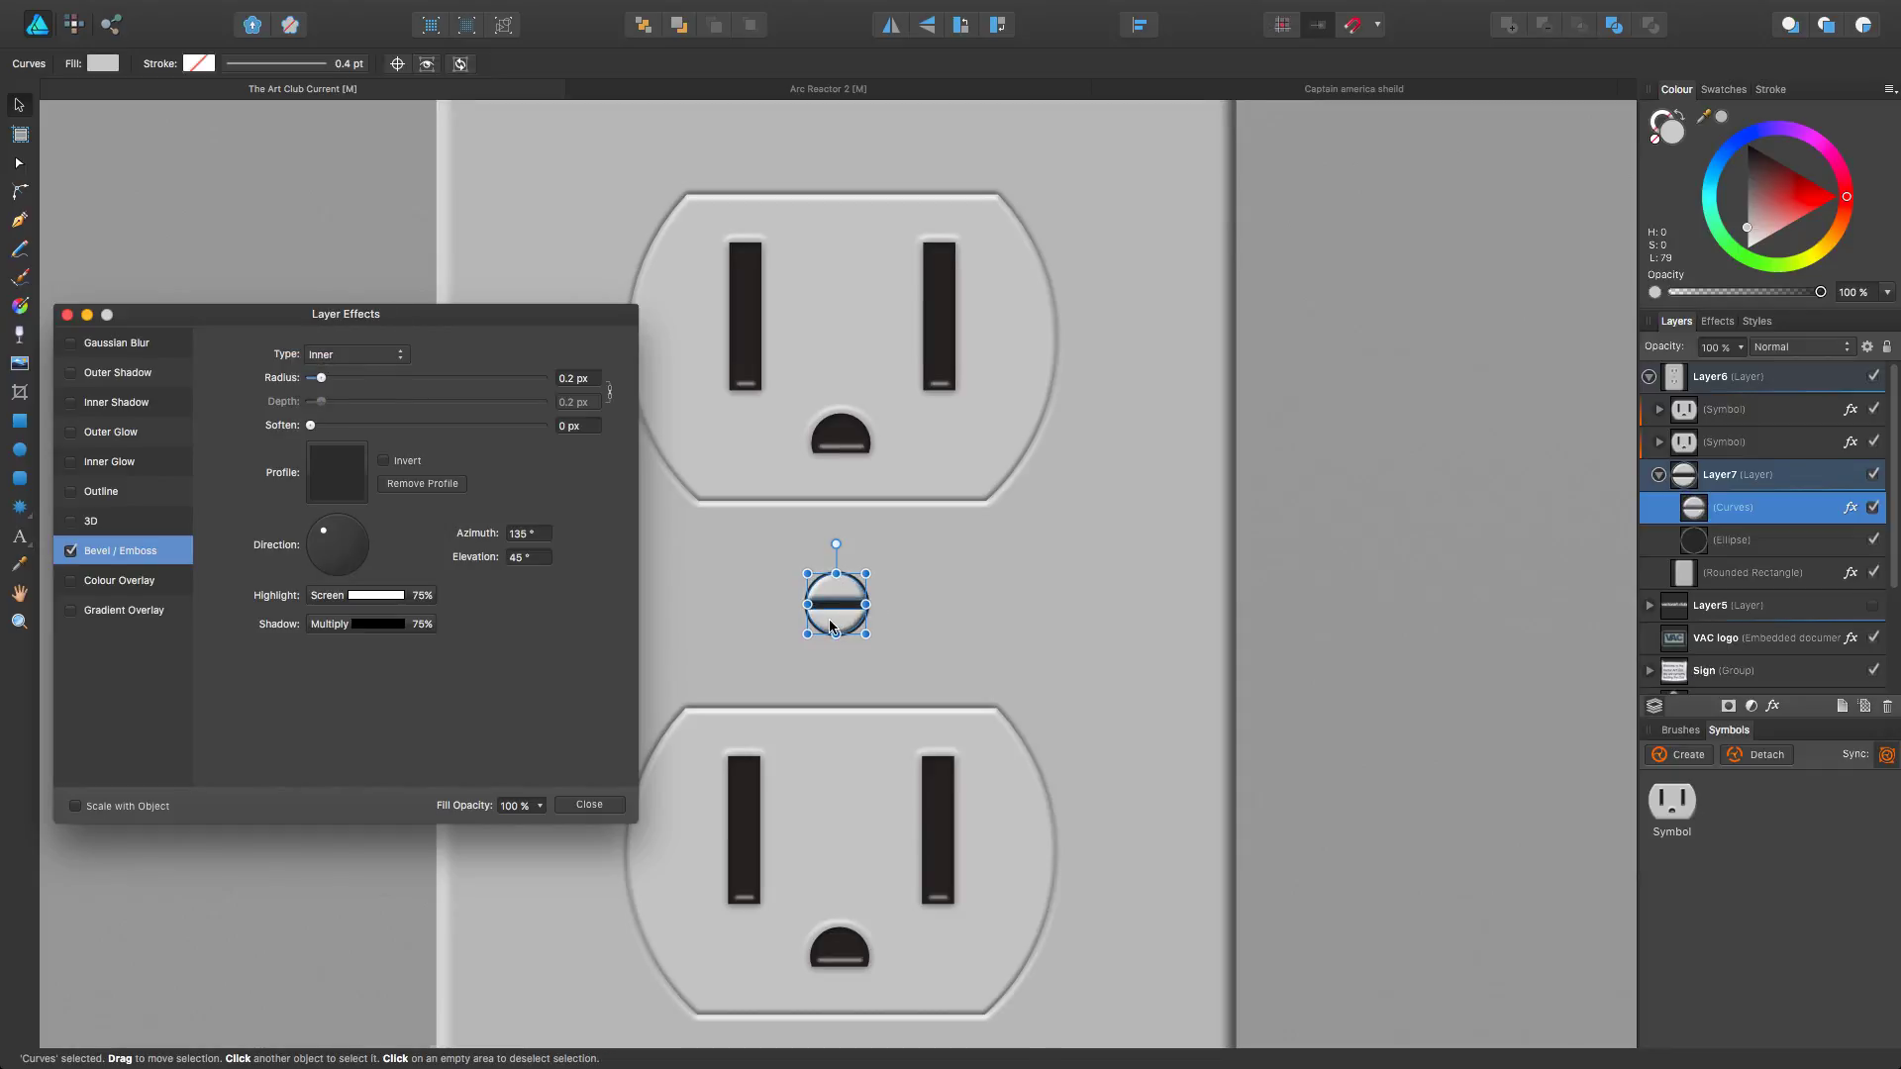
# Step: Adjust the screw head bevel's lighting to about 127.3° azimuth and 60.9° elevation, and set its radius to 0.1 px
pyautogui.scroll(5, 828, 620)
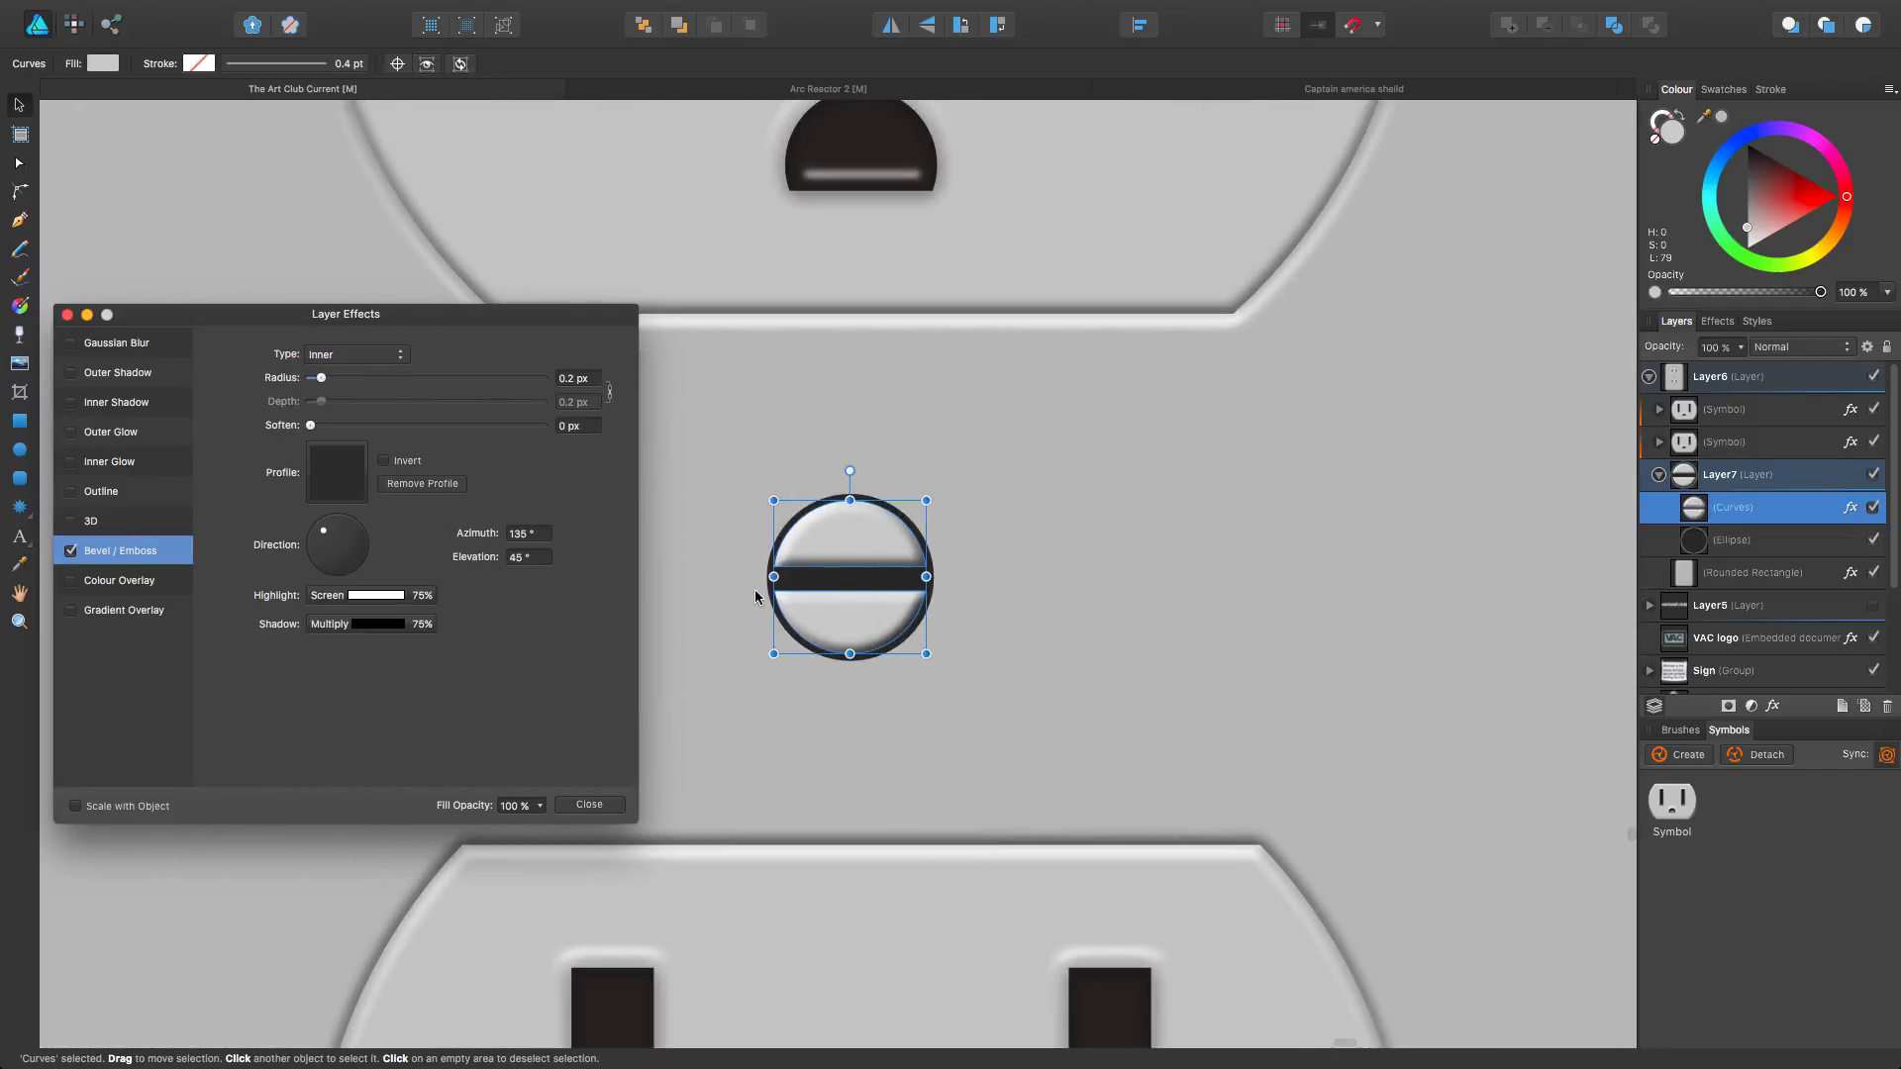
pyautogui.moveTo(325, 535); pyautogui.dragTo(329, 534)
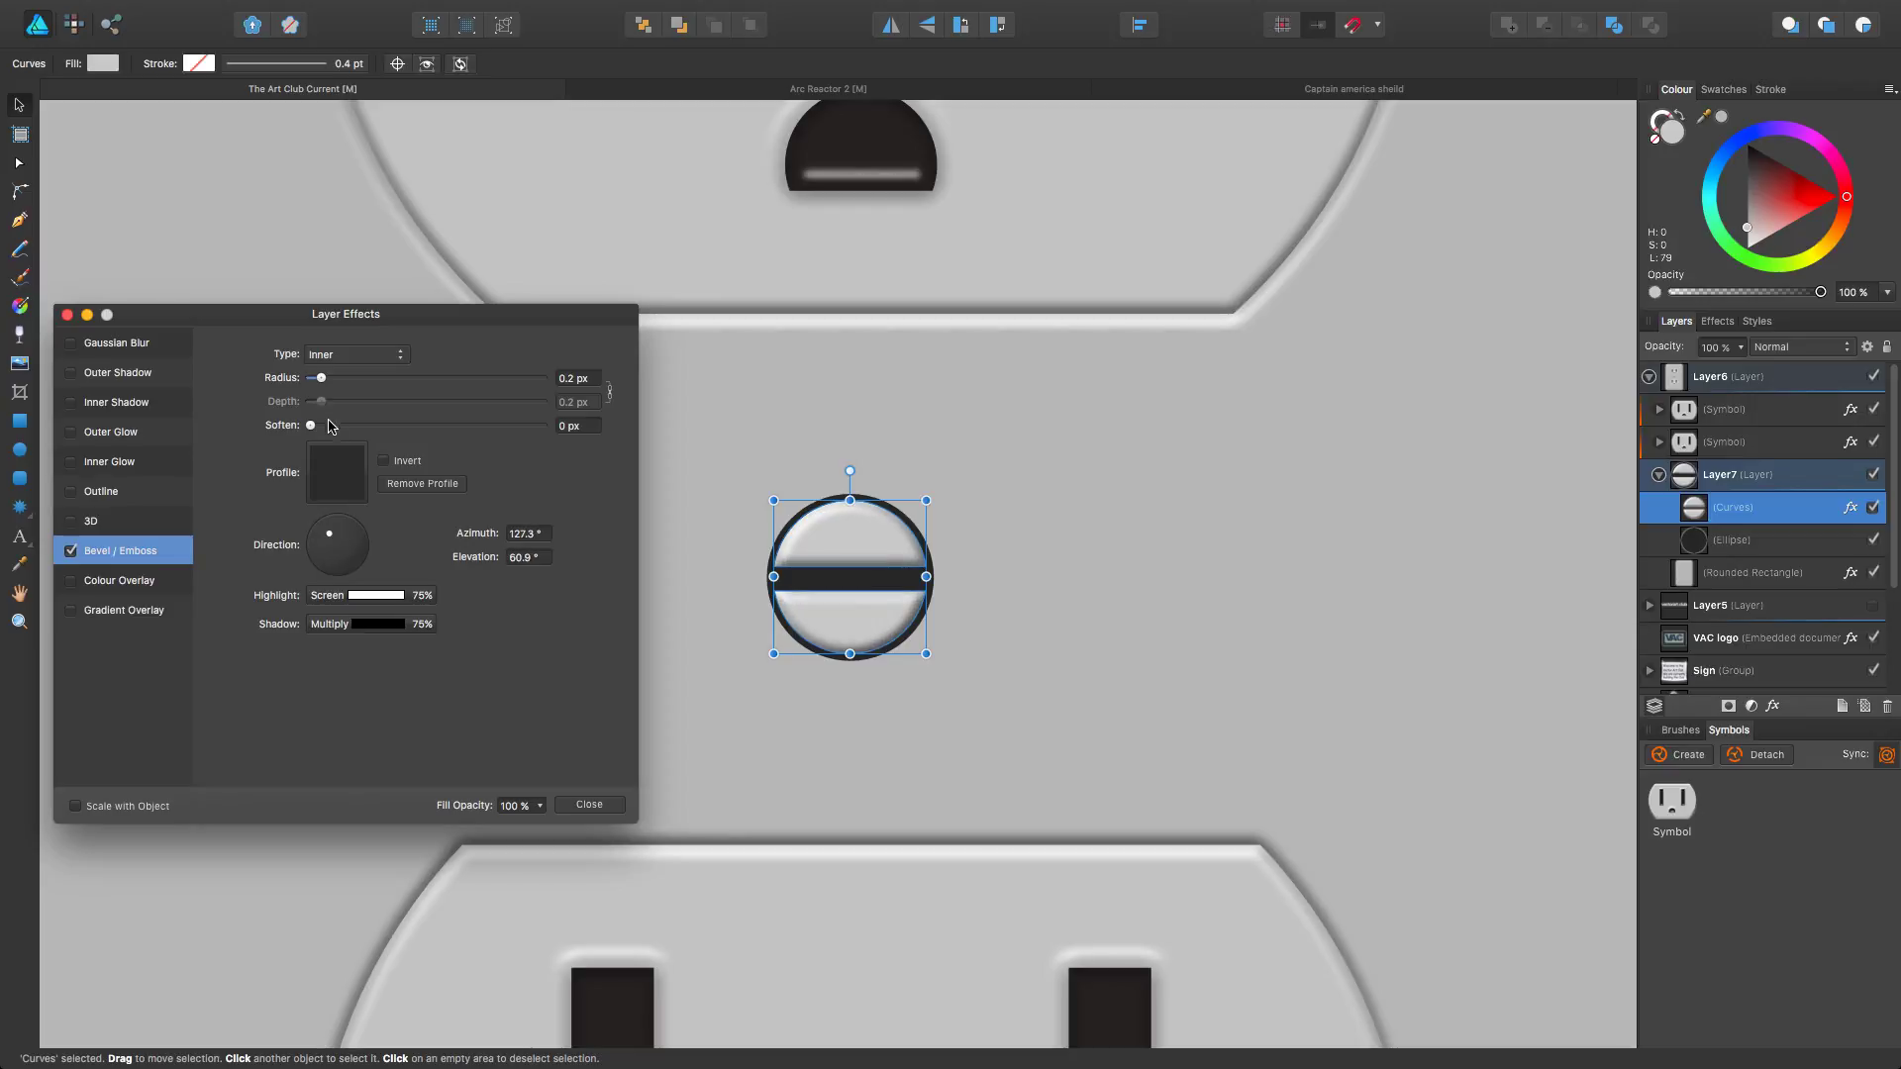
pyautogui.moveTo(323, 379); pyautogui.dragTo(317, 382)
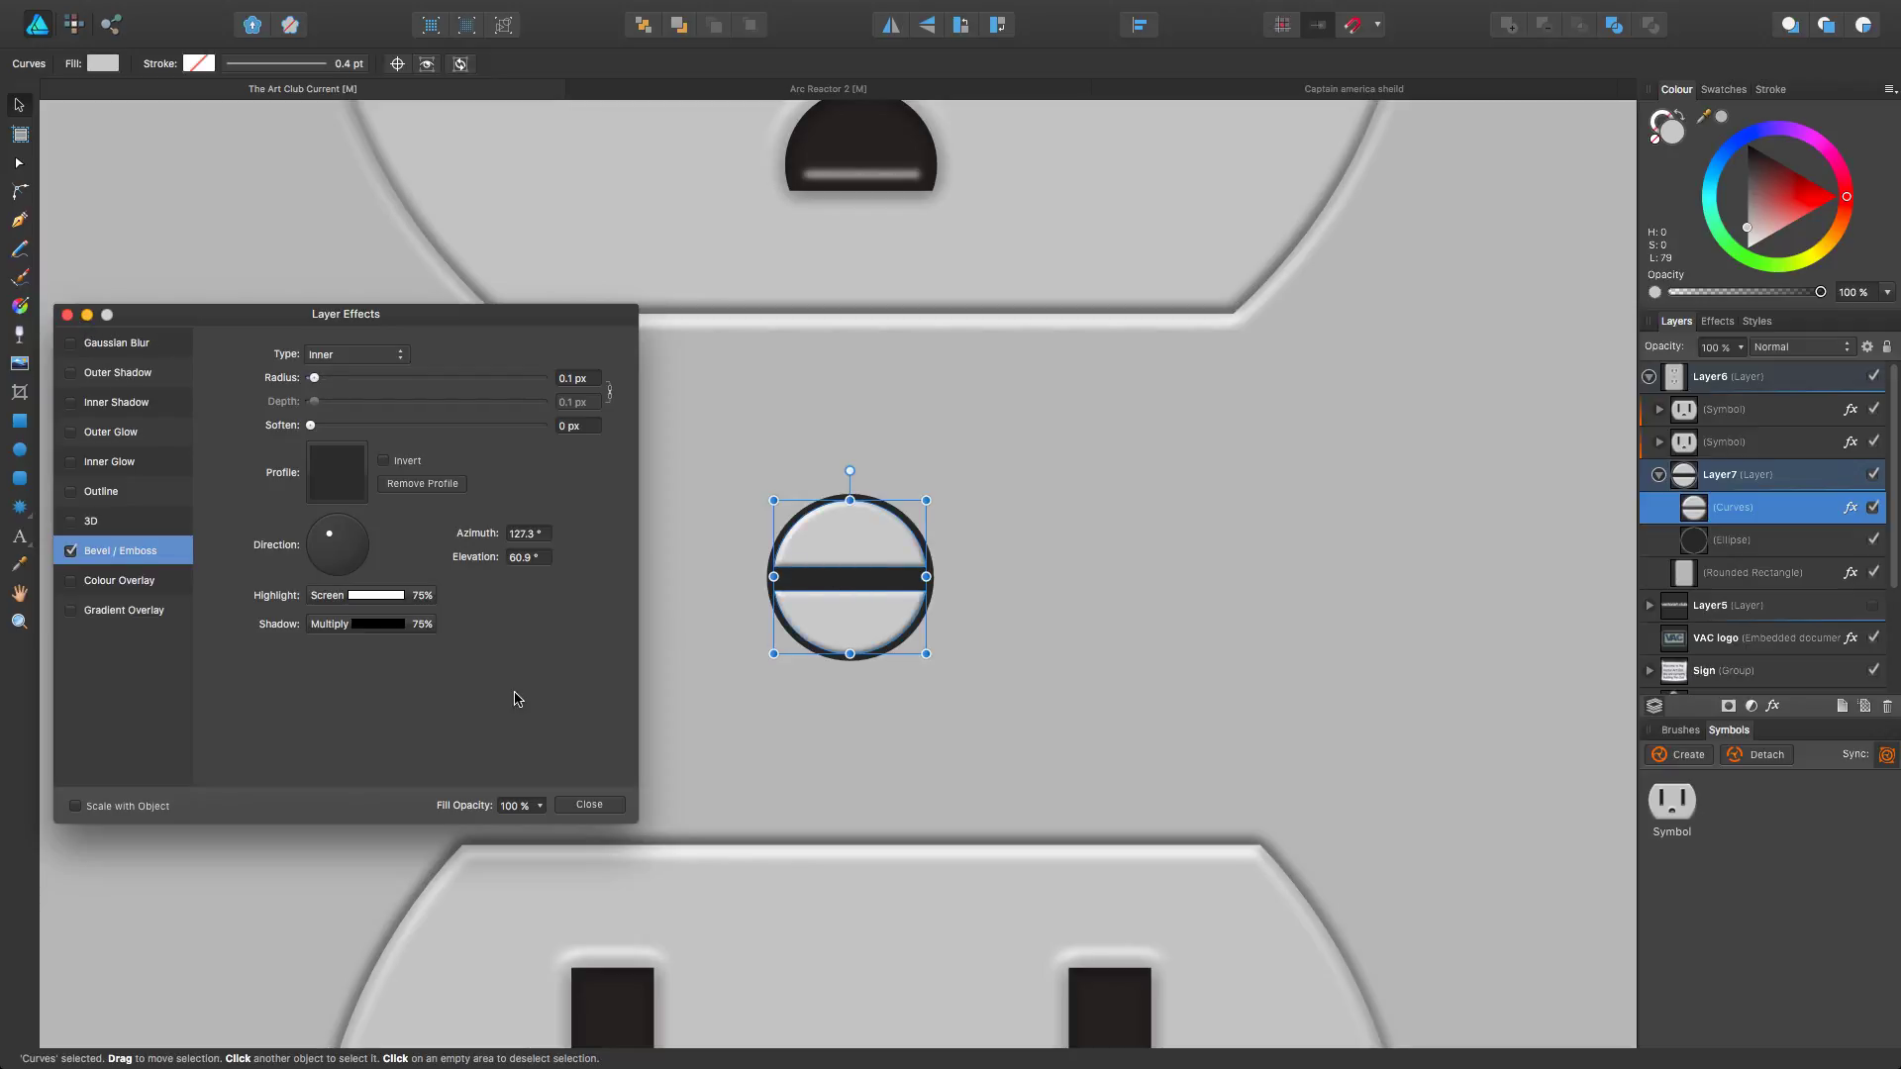
pyautogui.click(589, 804)
pyautogui.click(507, 582)
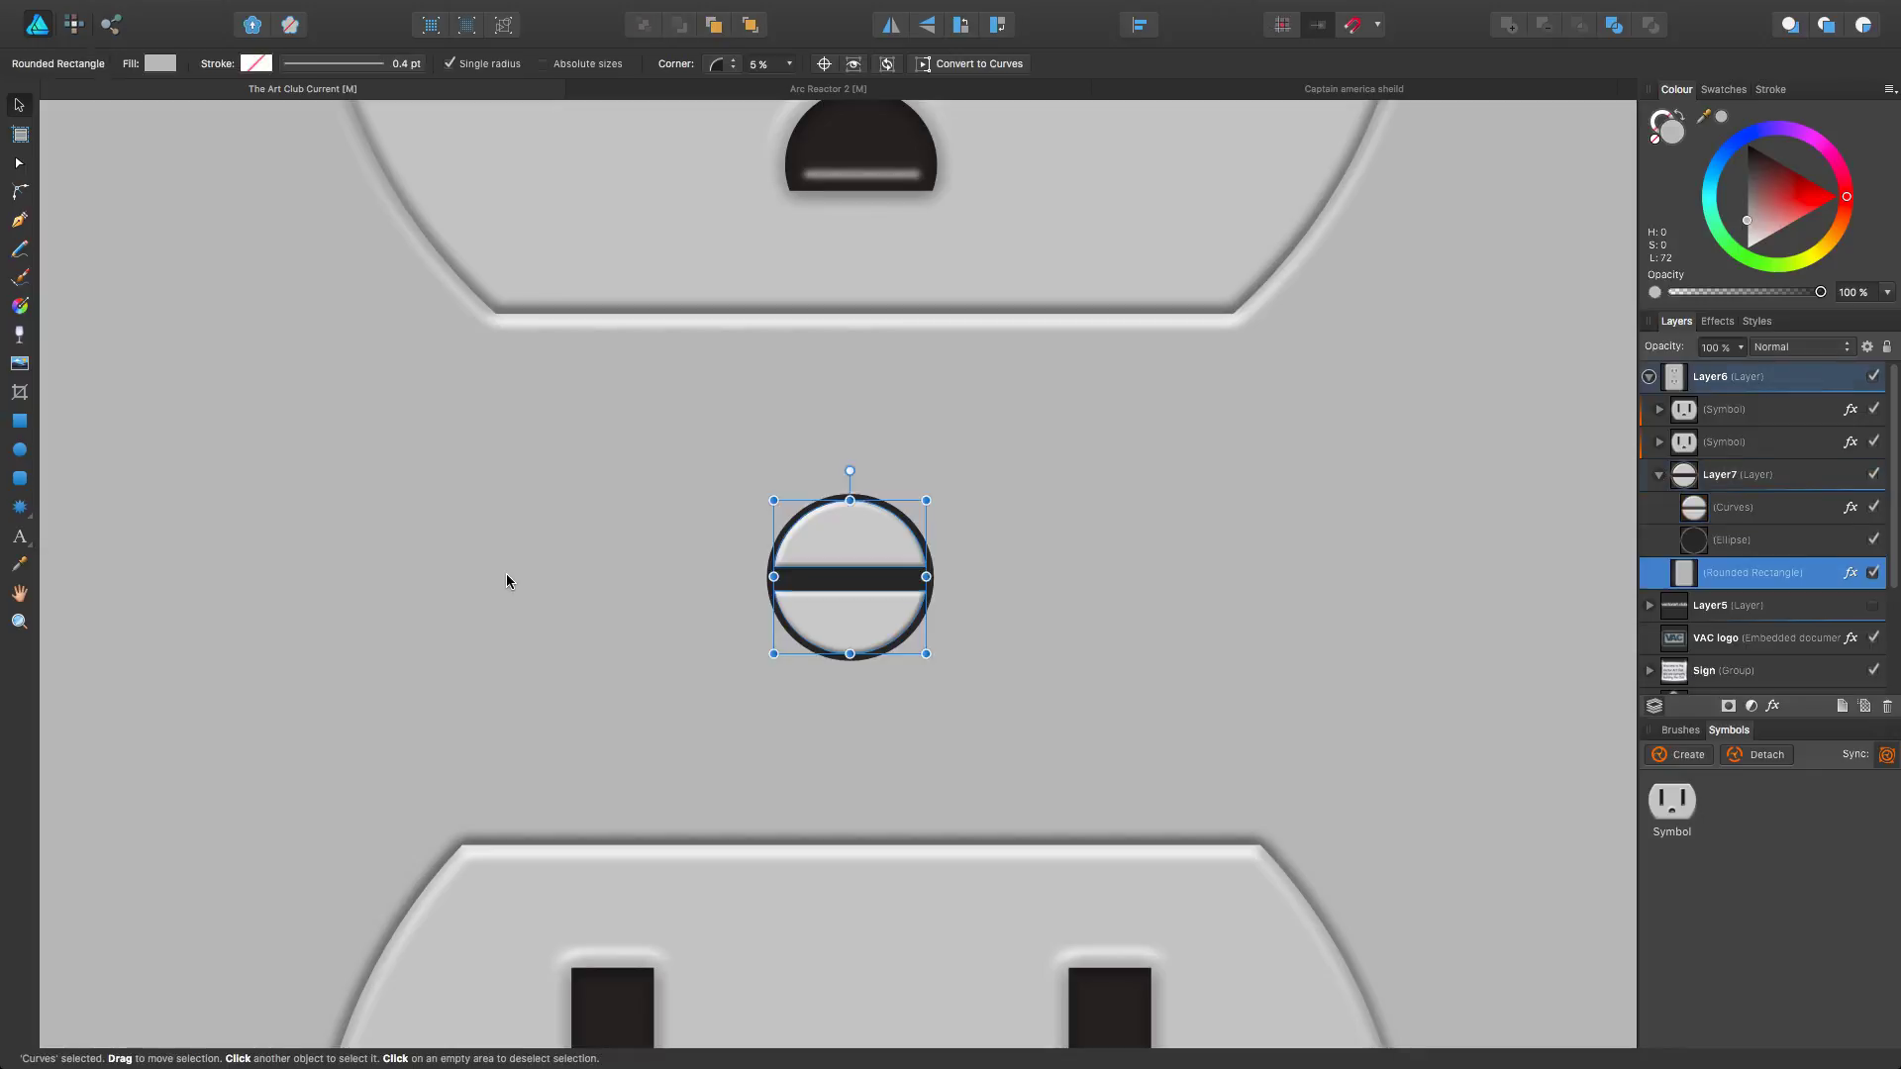
# Step: Examine the wall socket as a whole and within the full Vector Art Club scene, with nothing selected
pyautogui.scroll(-5, 980, 655)
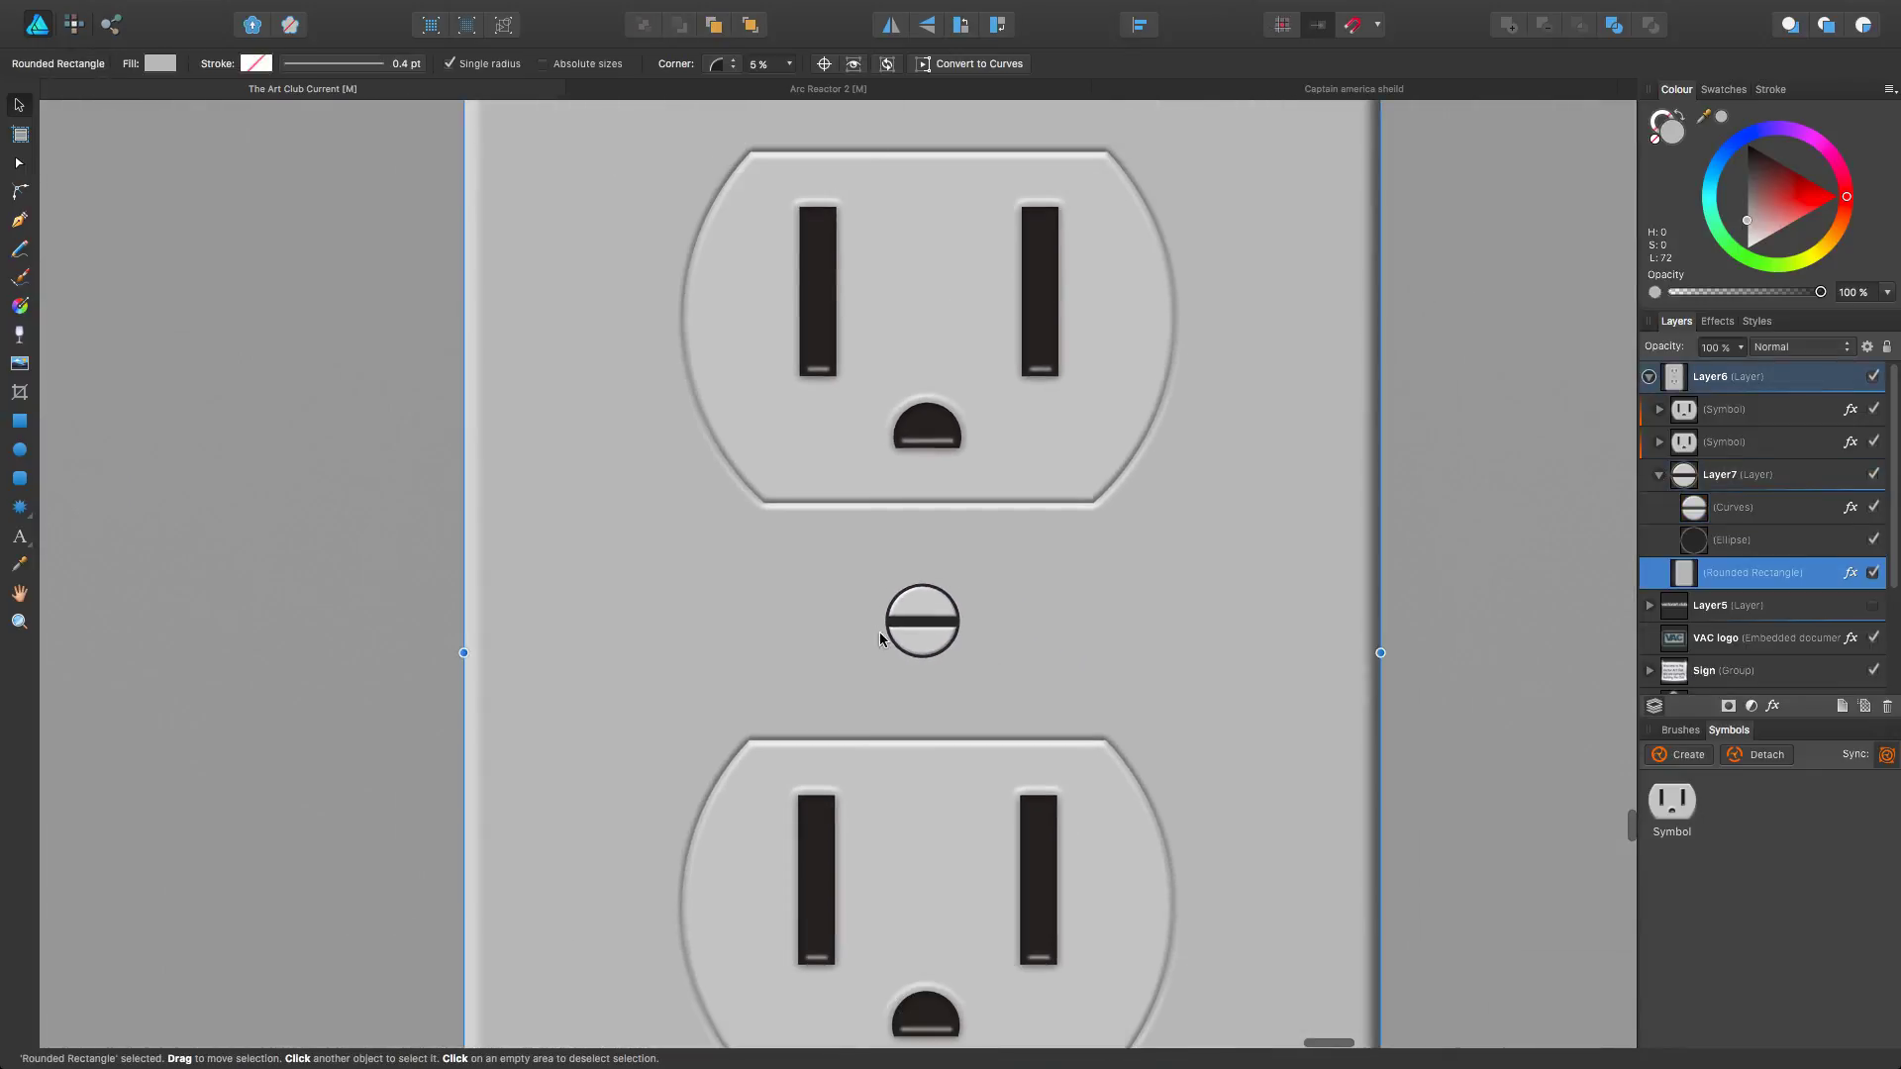
pyautogui.scroll(-5, 880, 638)
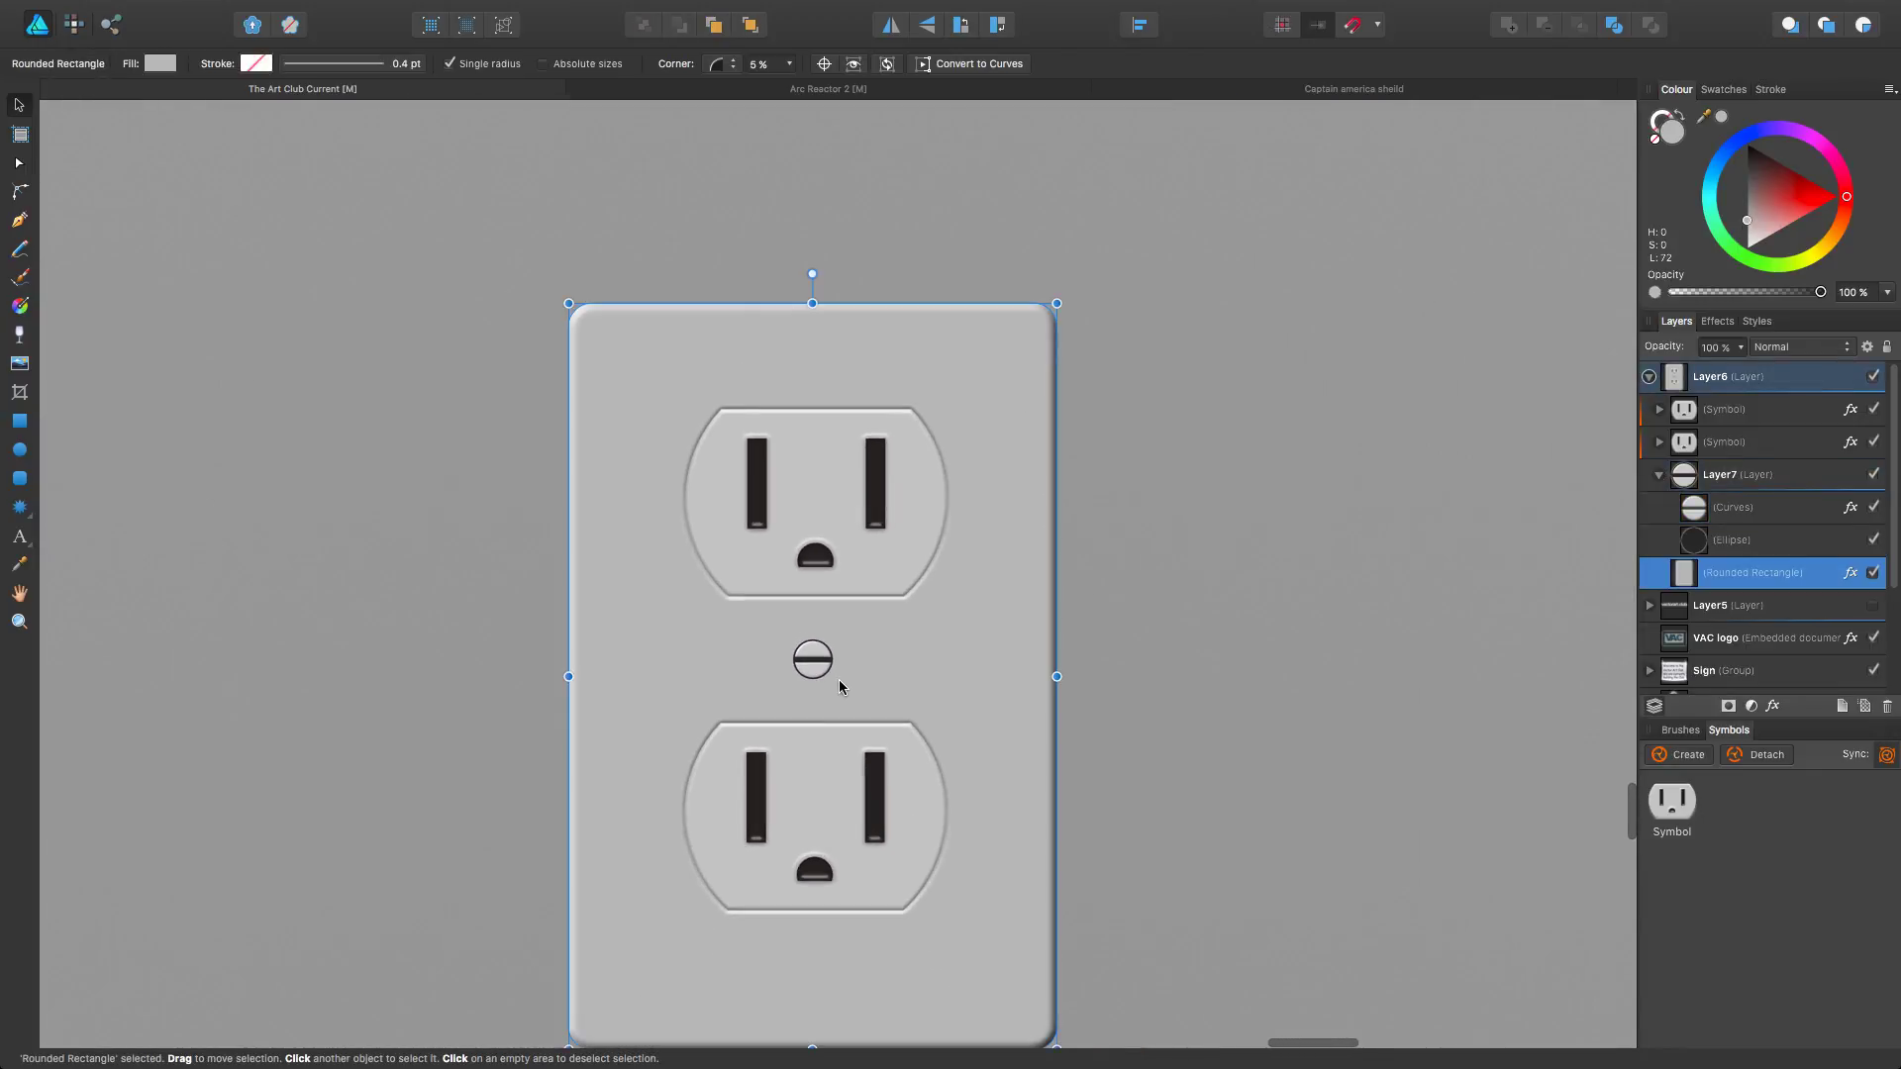
pyautogui.scroll(-4, 840, 679)
pyautogui.moveTo(859, 679); pyautogui.dragTo(601, 542)
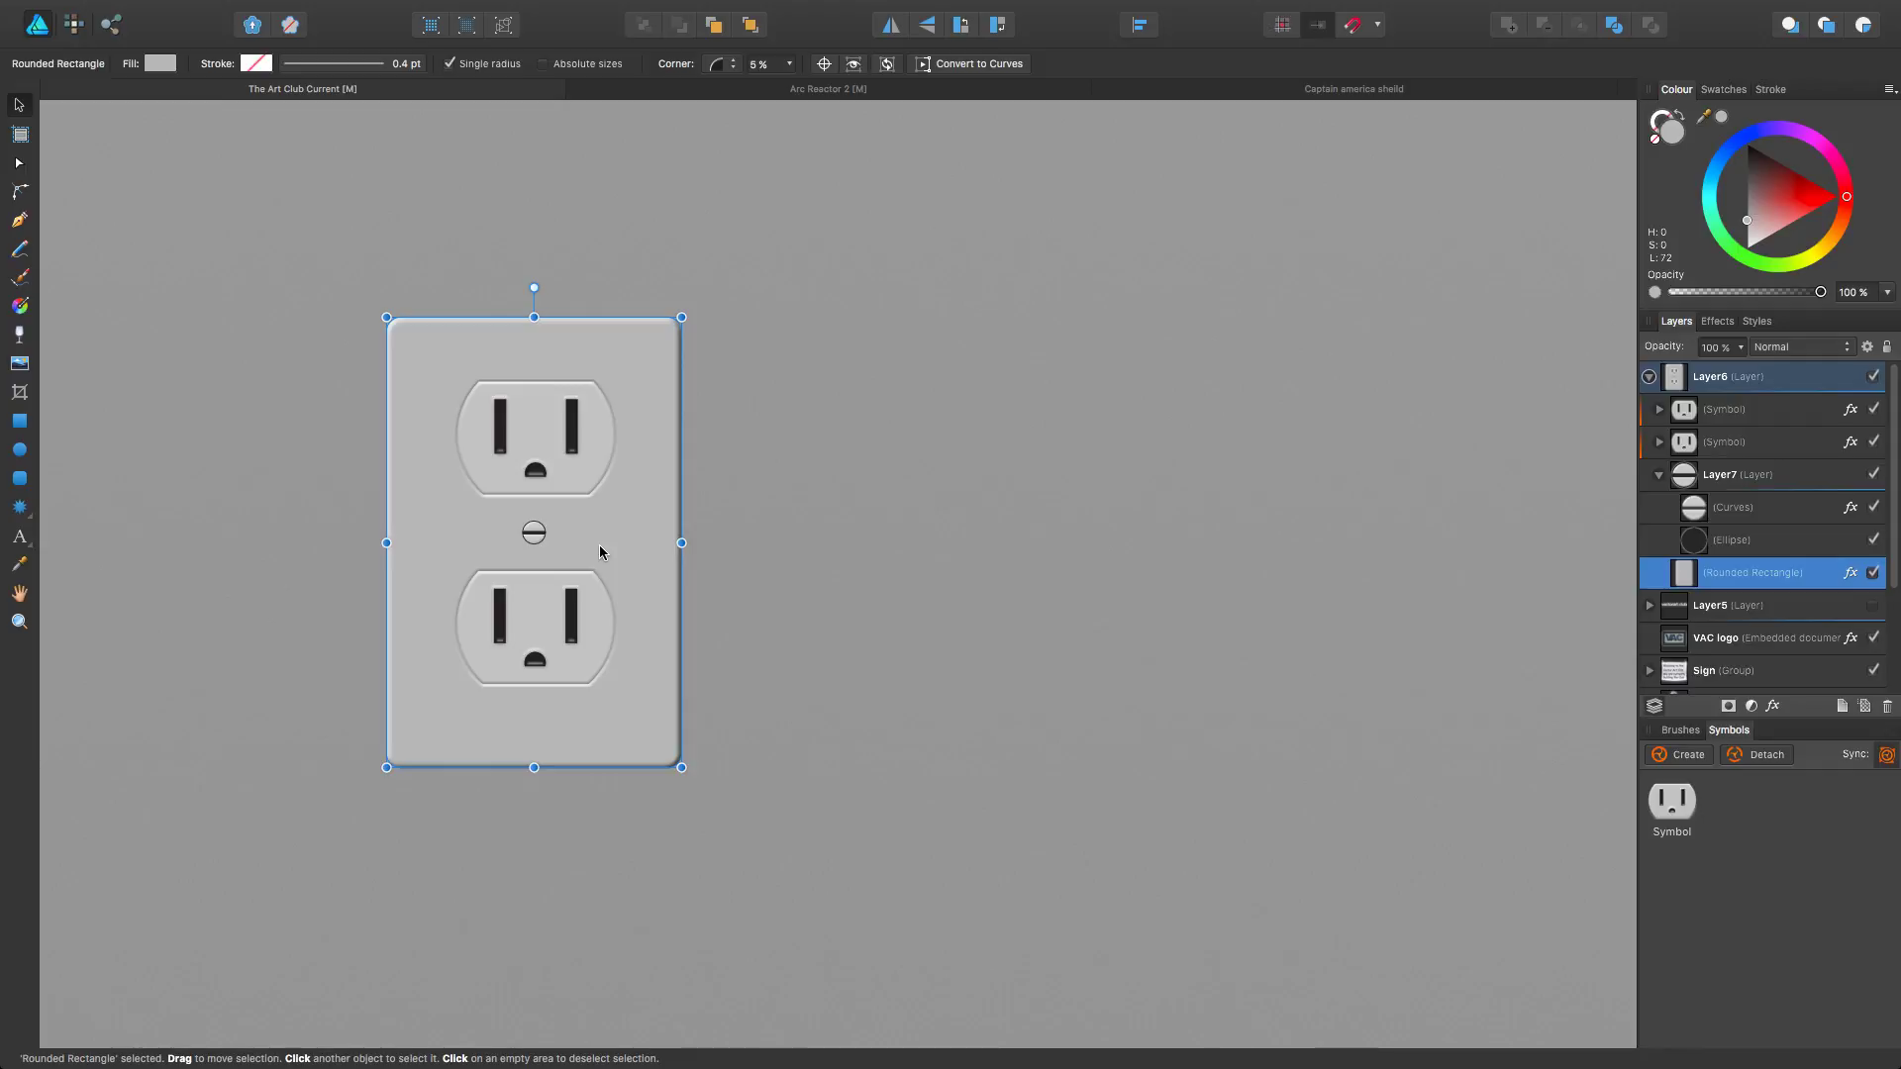
pyautogui.scroll(-10, 592, 566)
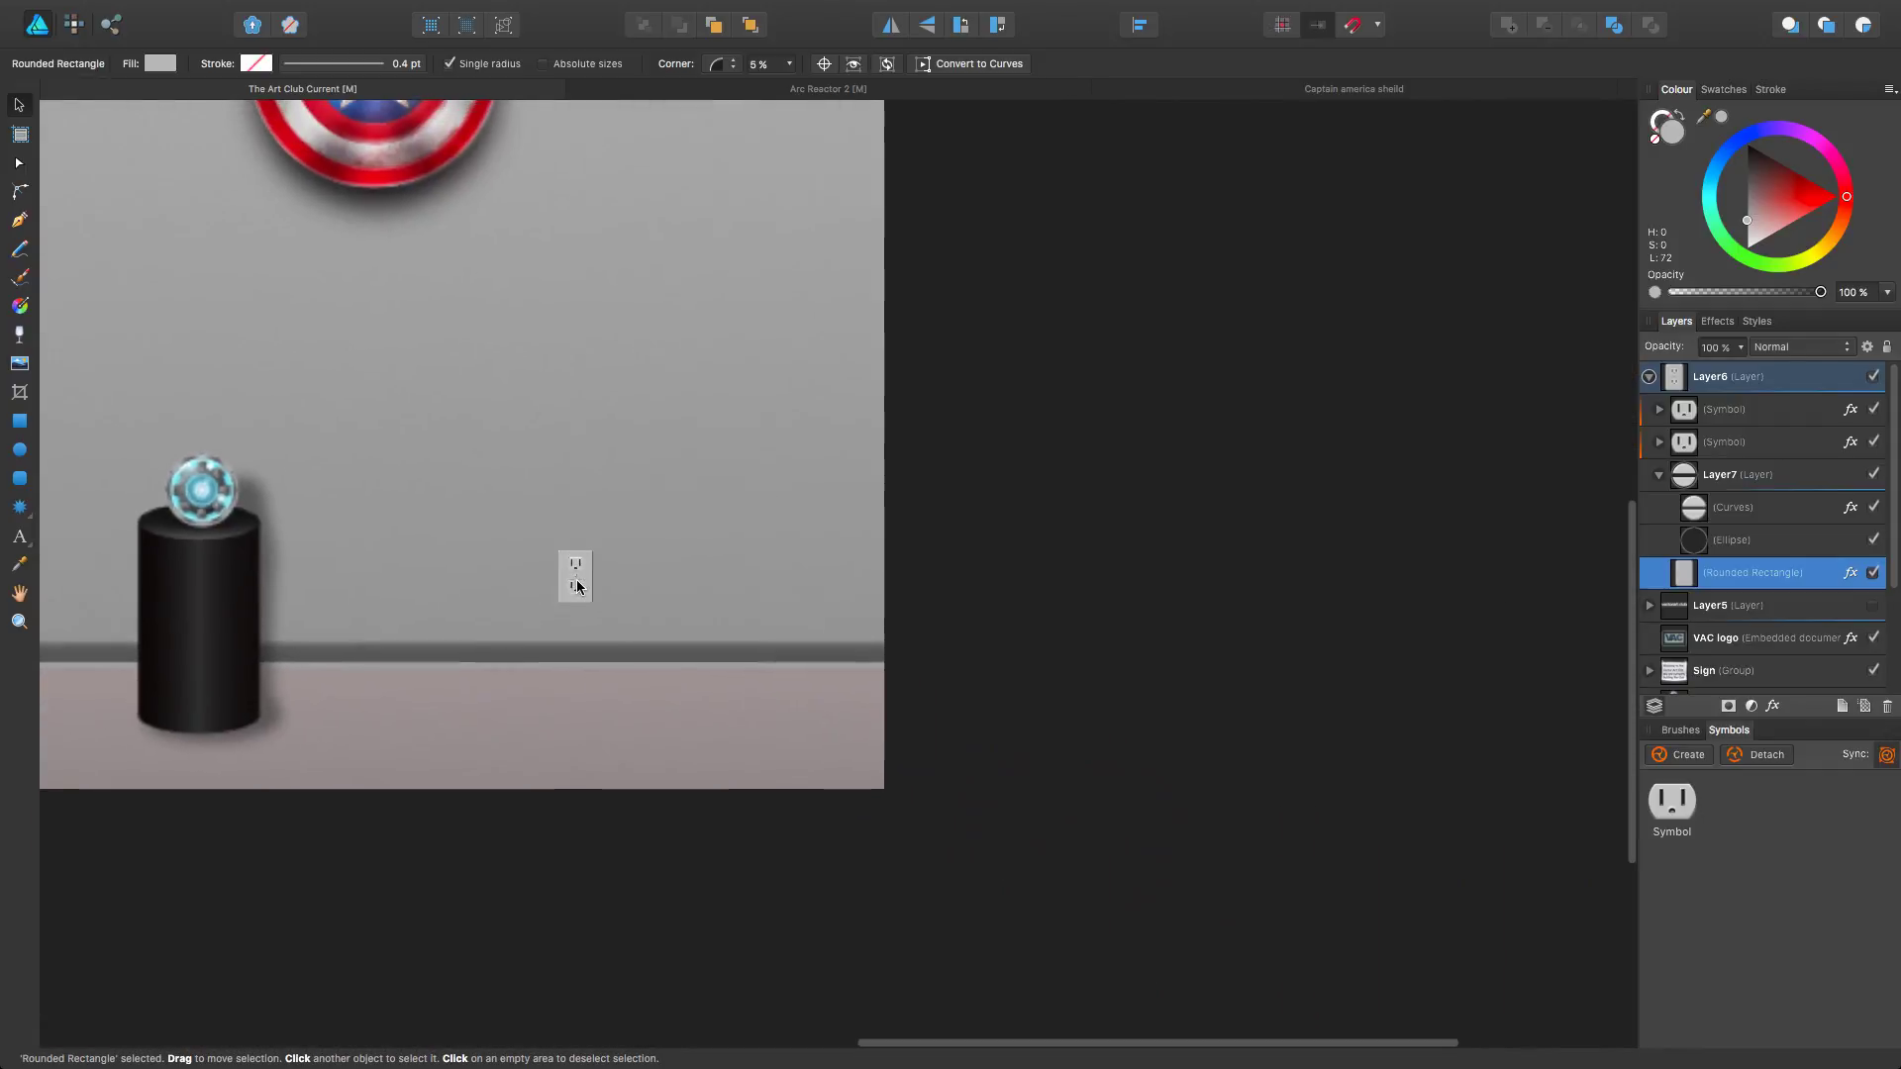
pyautogui.scroll(-10, 577, 586)
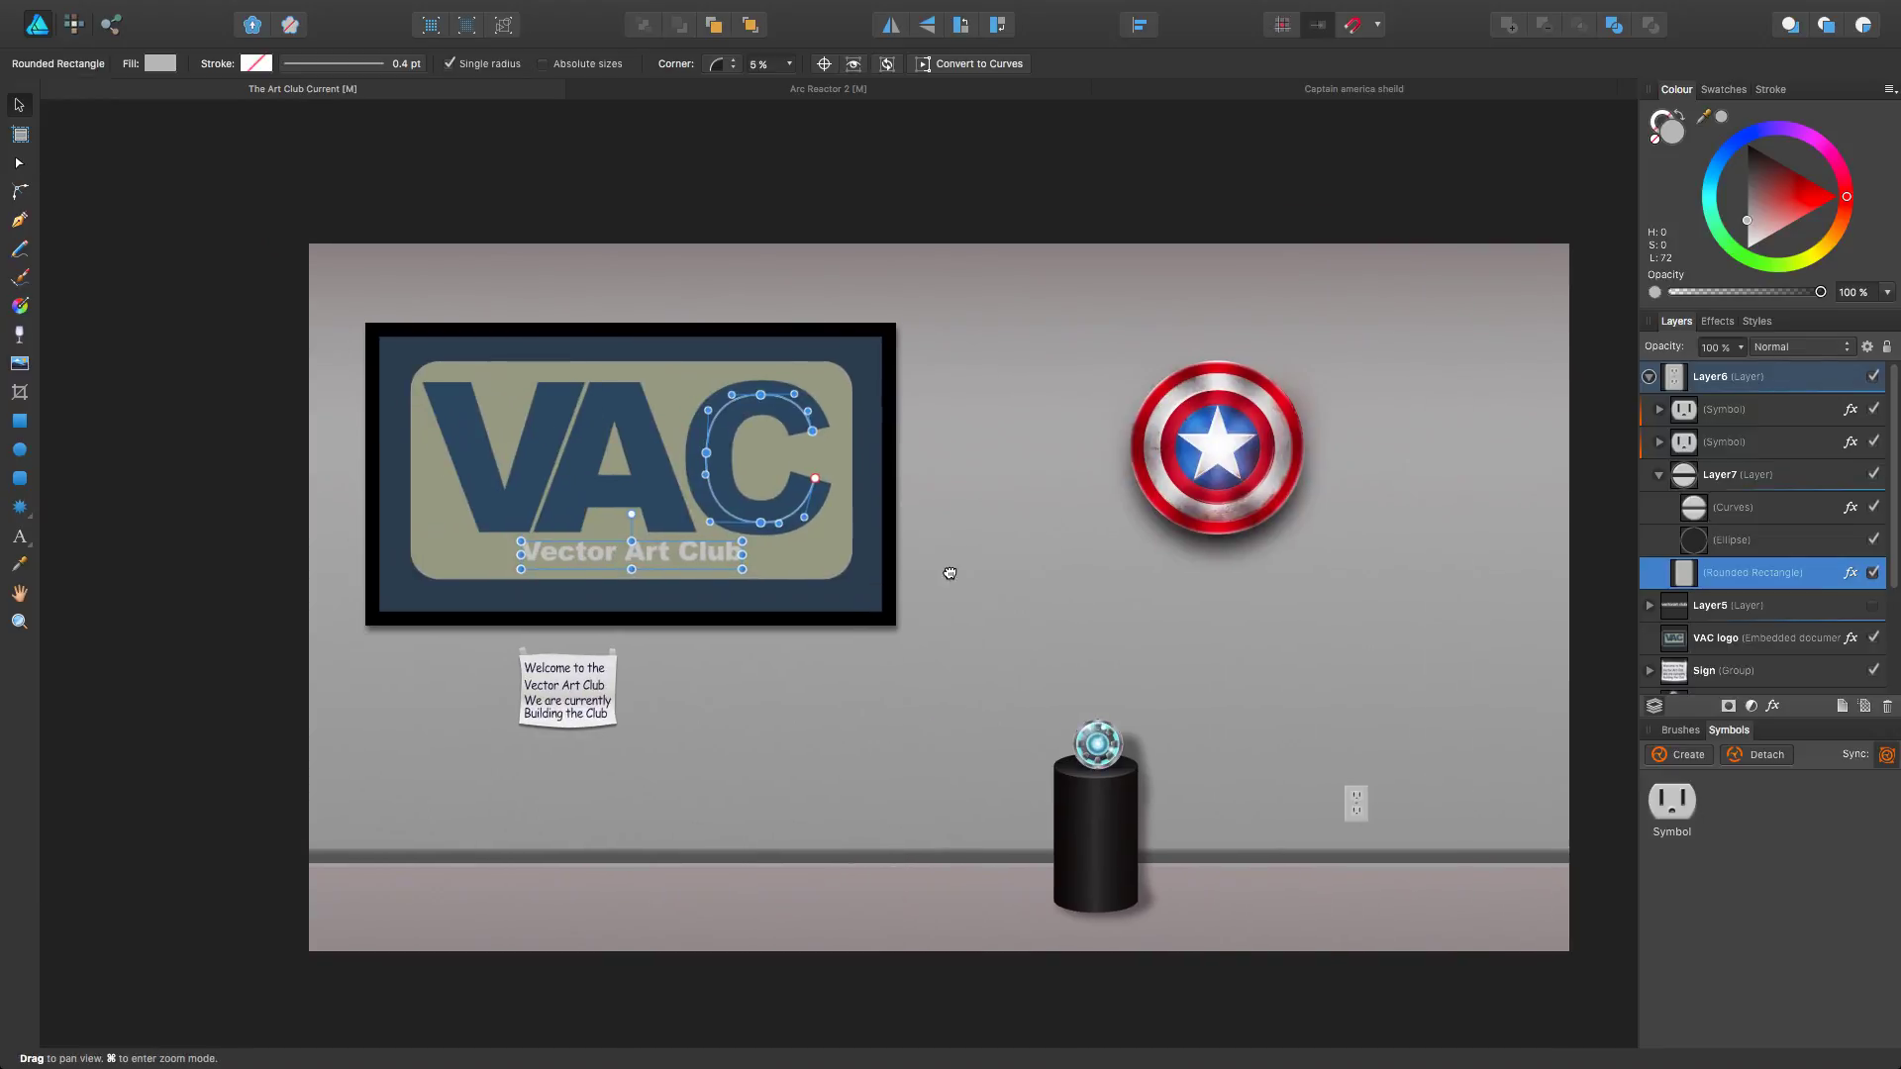
pyautogui.moveTo(949, 573); pyautogui.dragTo(846, 555)
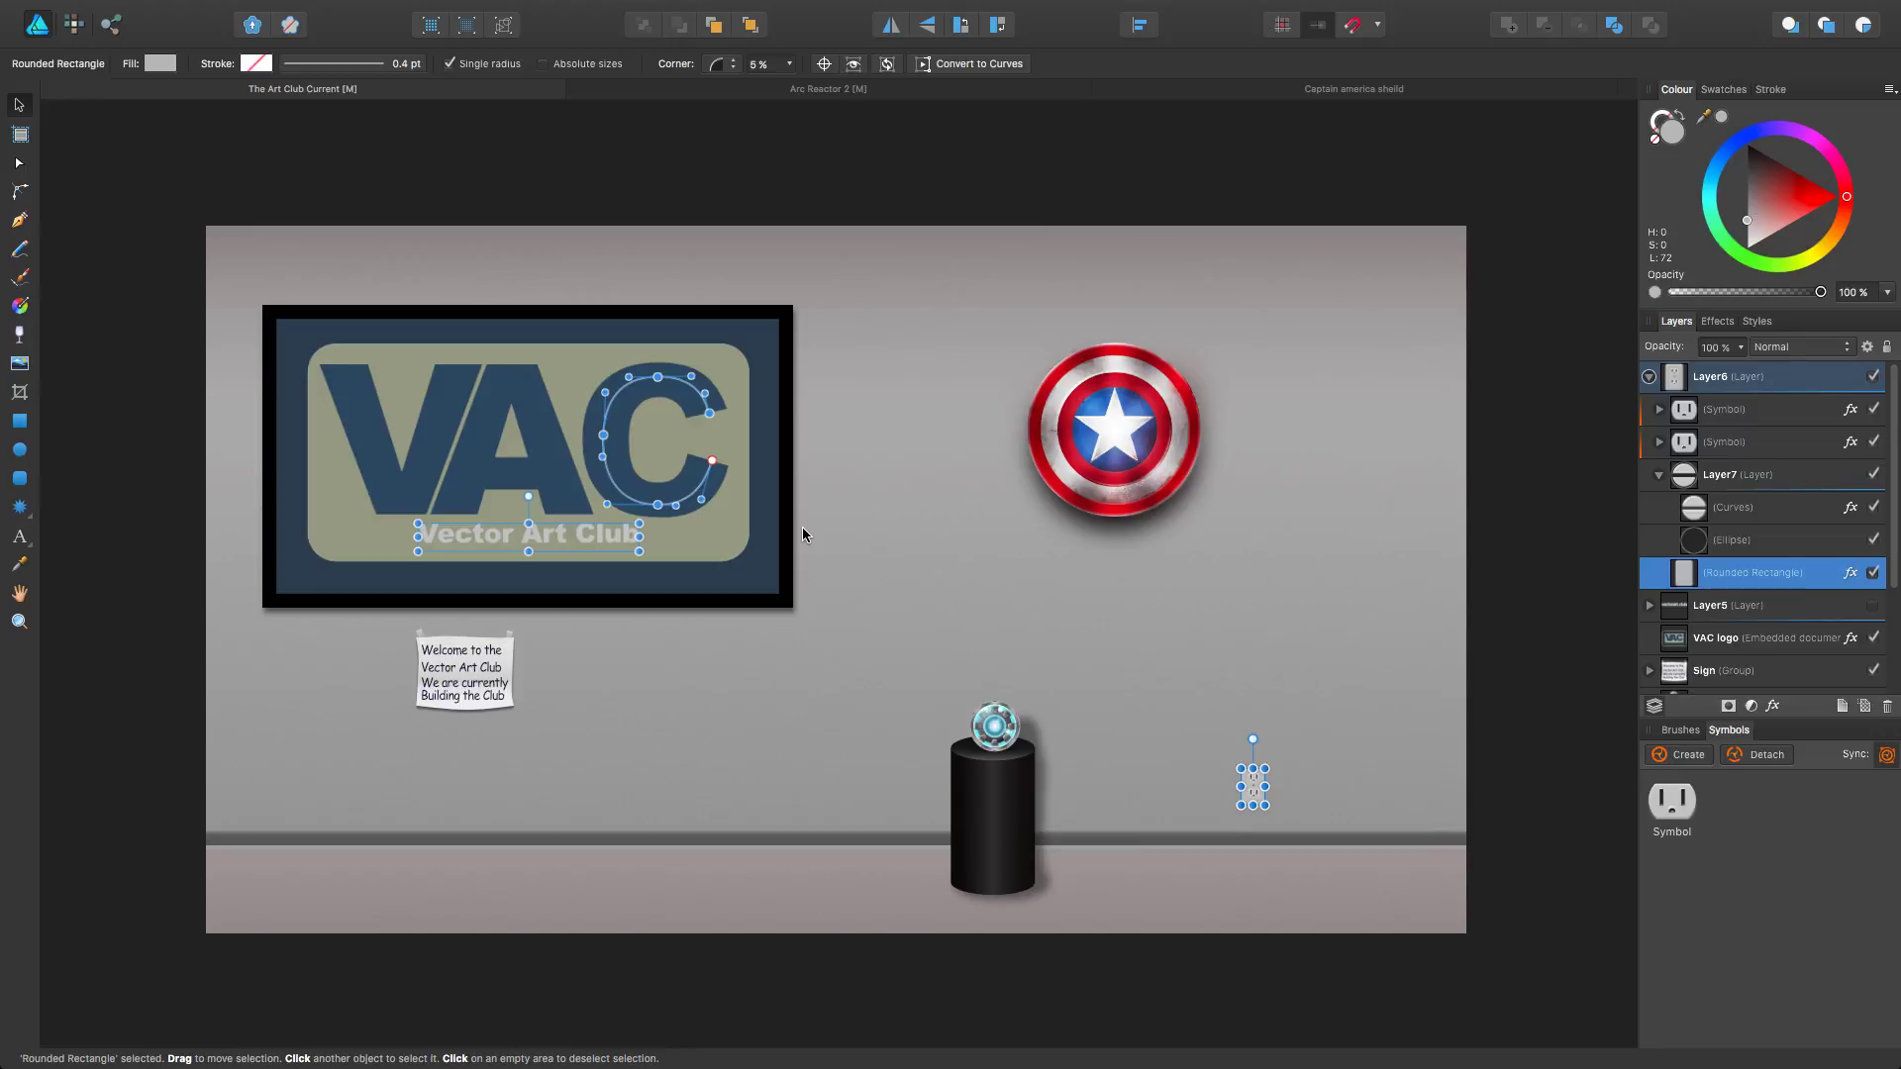
pyautogui.click(969, 504)
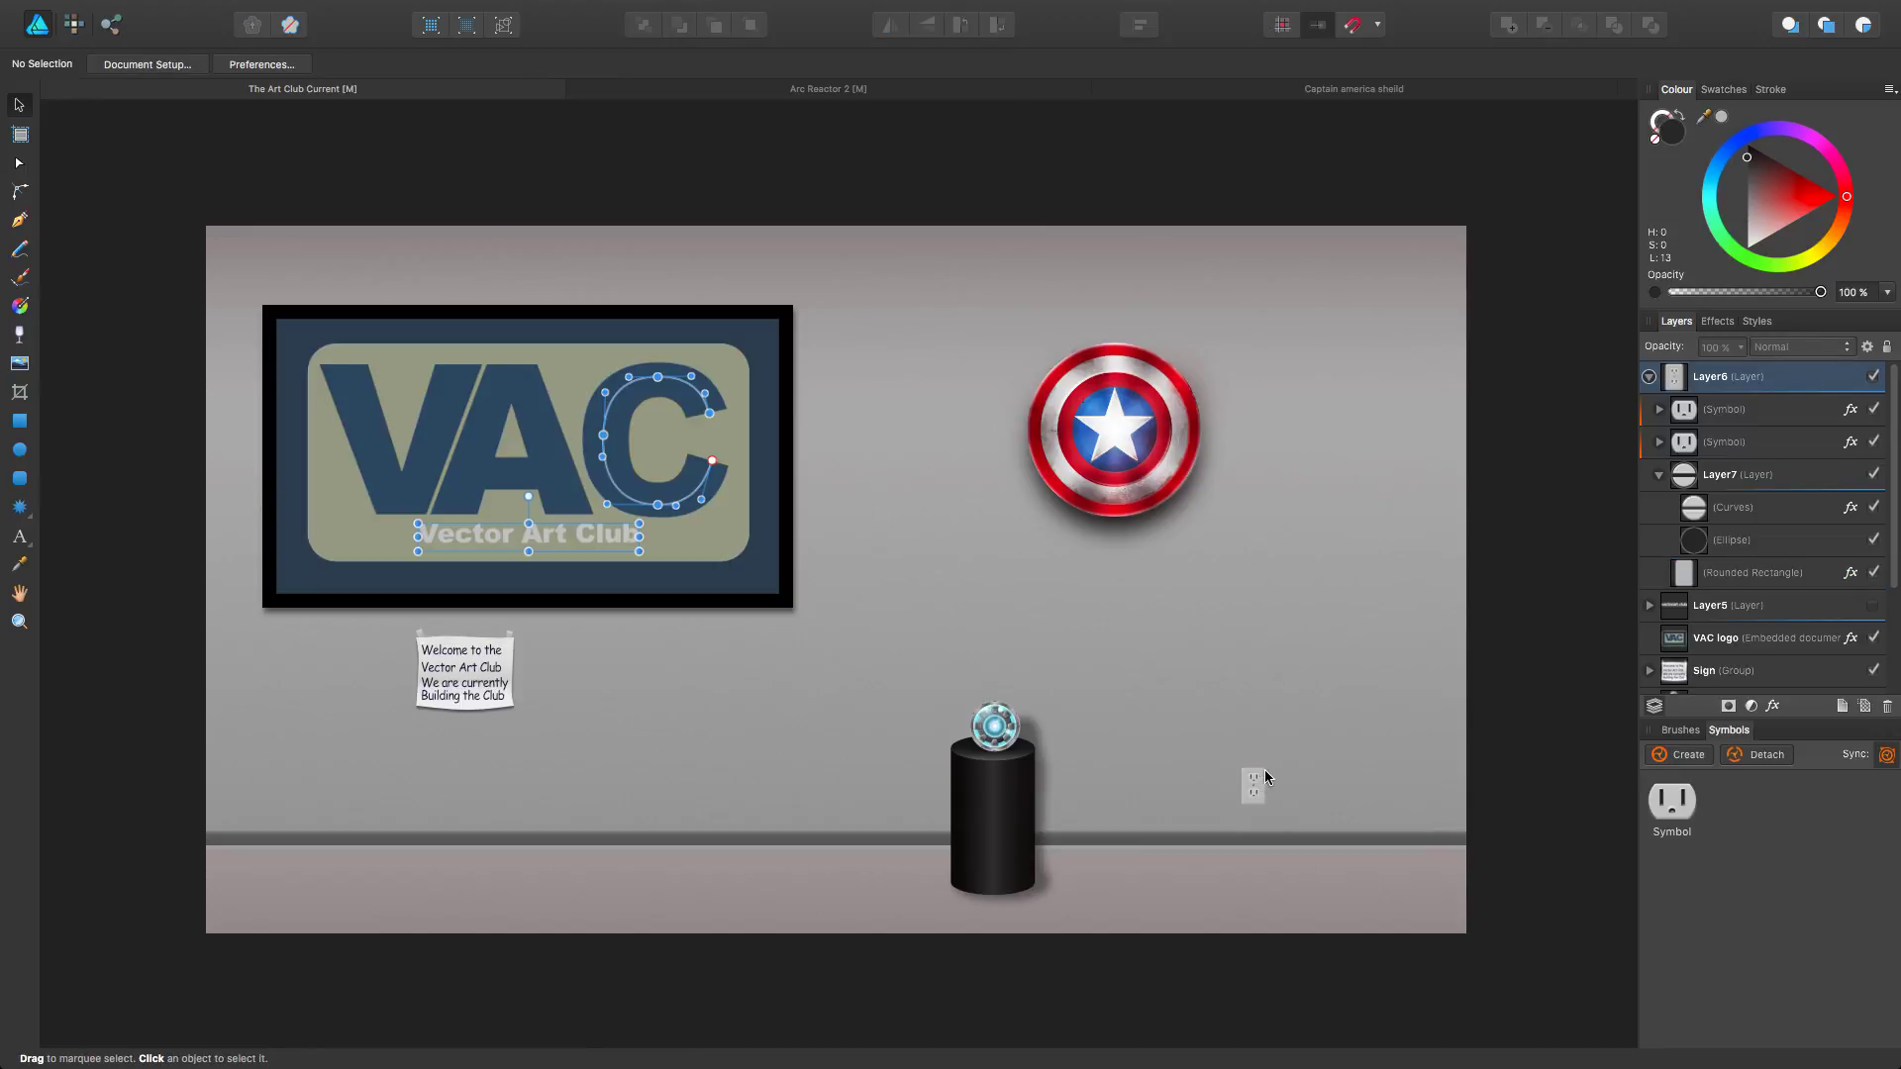